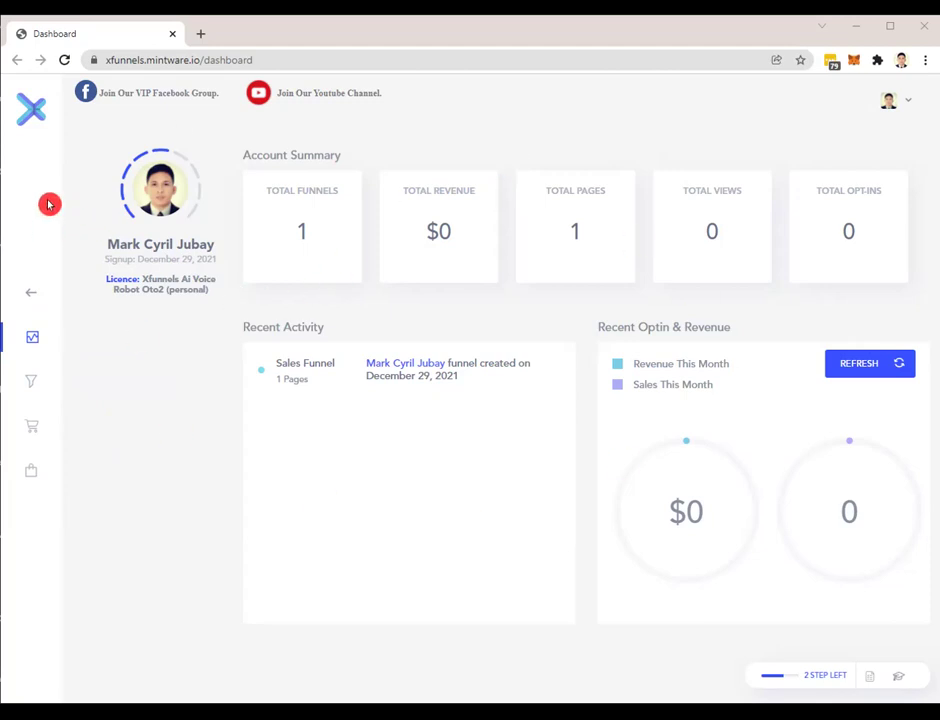
Open xfunnels from the Mintware dashboard and start a new funnel of the Sales Funnel type
click(33, 295)
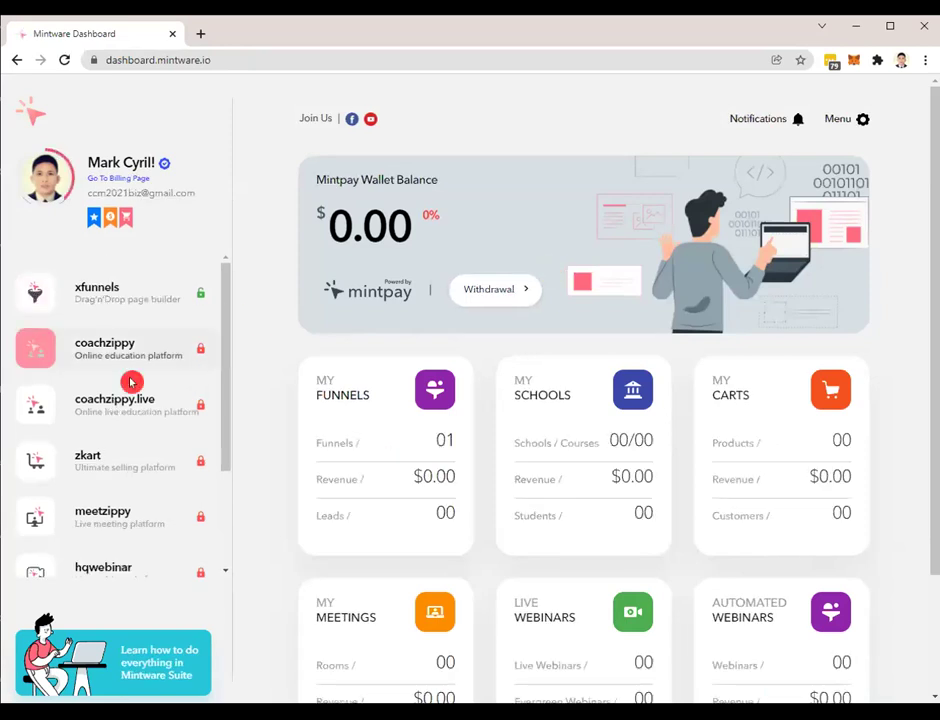
click(143, 296)
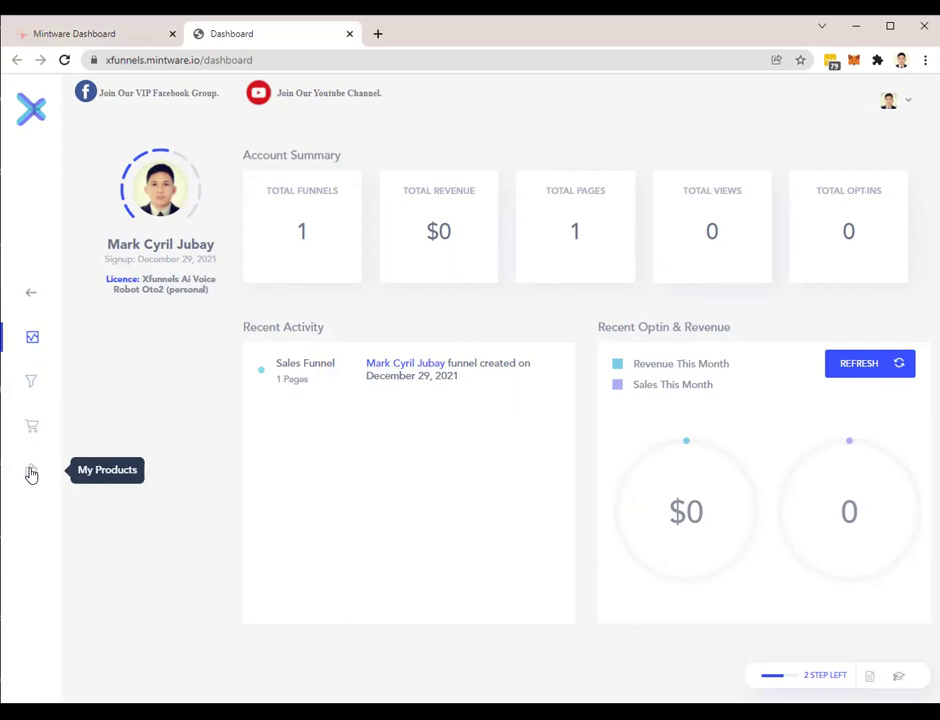
click(32, 384)
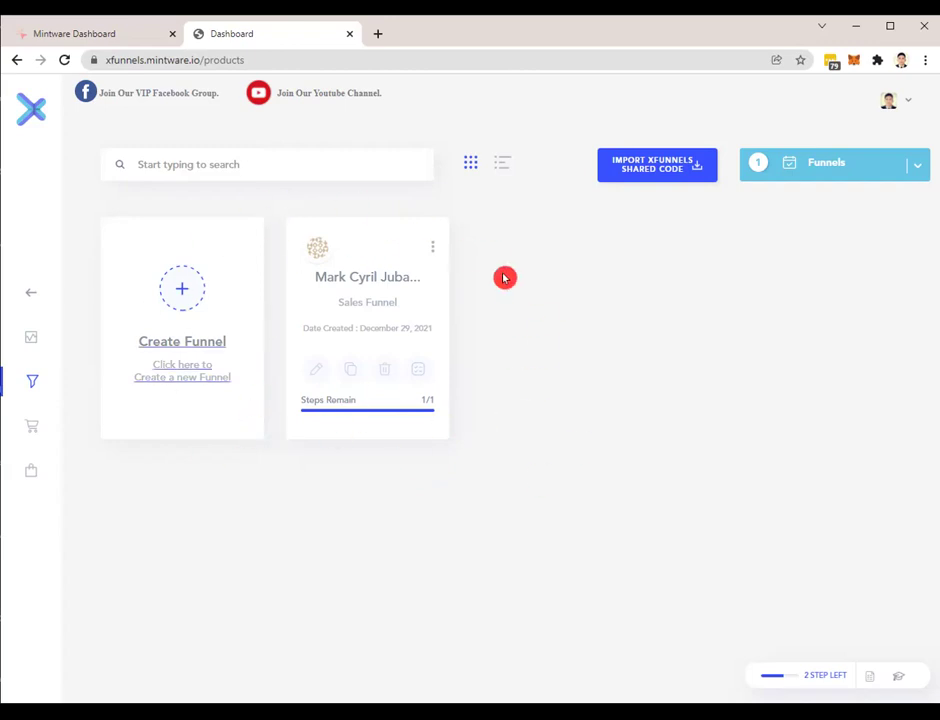
click(183, 344)
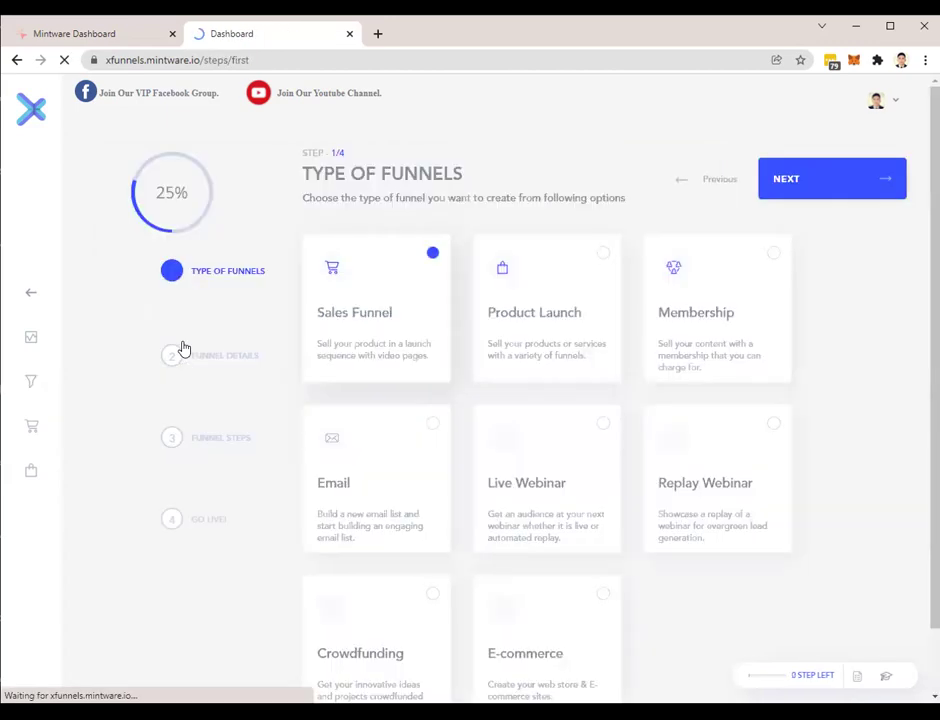
scroll(630, 310, down, 1)
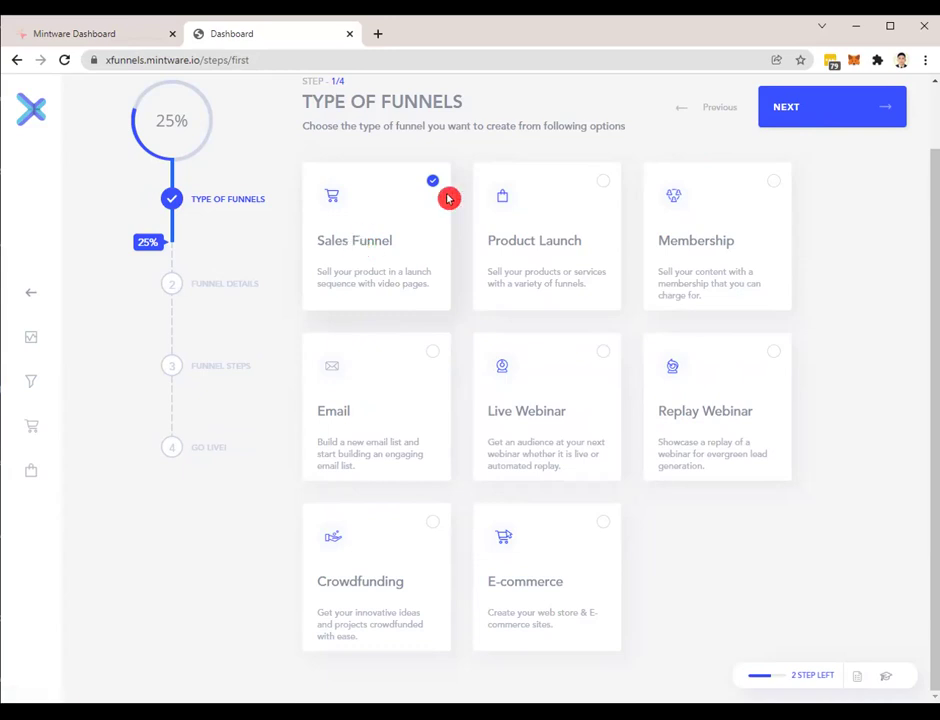
click(789, 109)
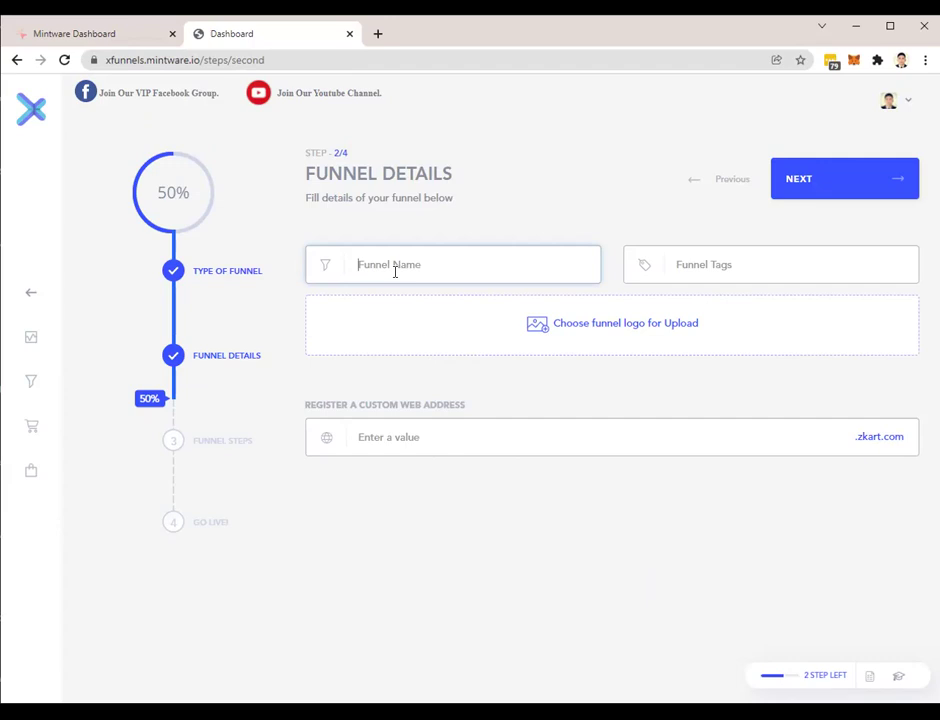
Name the funnel "aim global", register the custom web address "aimglobal" under .zkart.com, and continue to the funnel steps
text(aim global)
key(Tab)
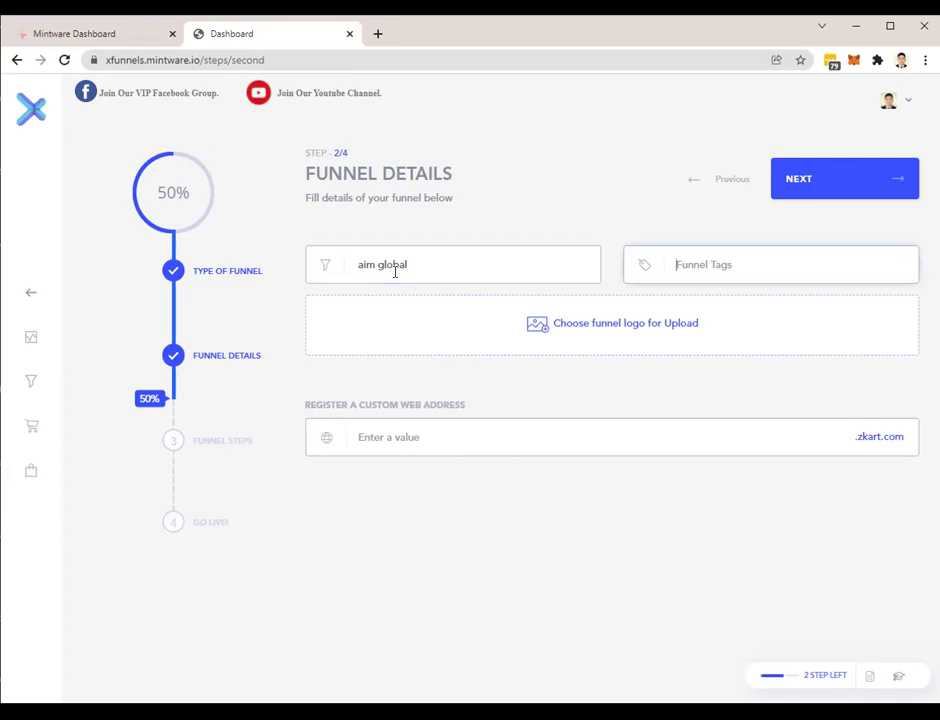
click(395, 441)
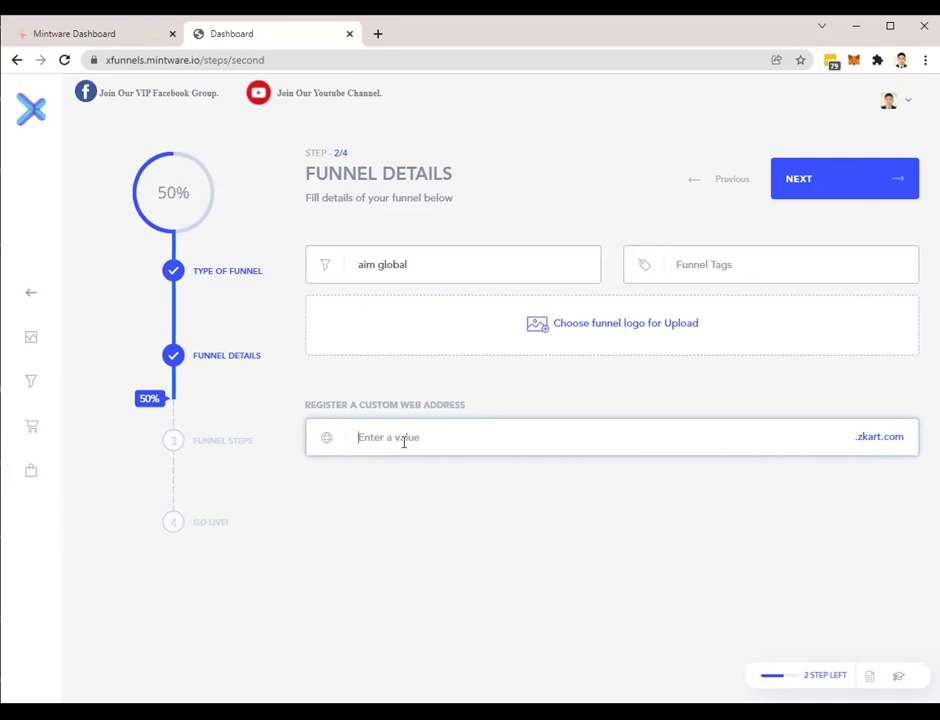
text(aimglobal)
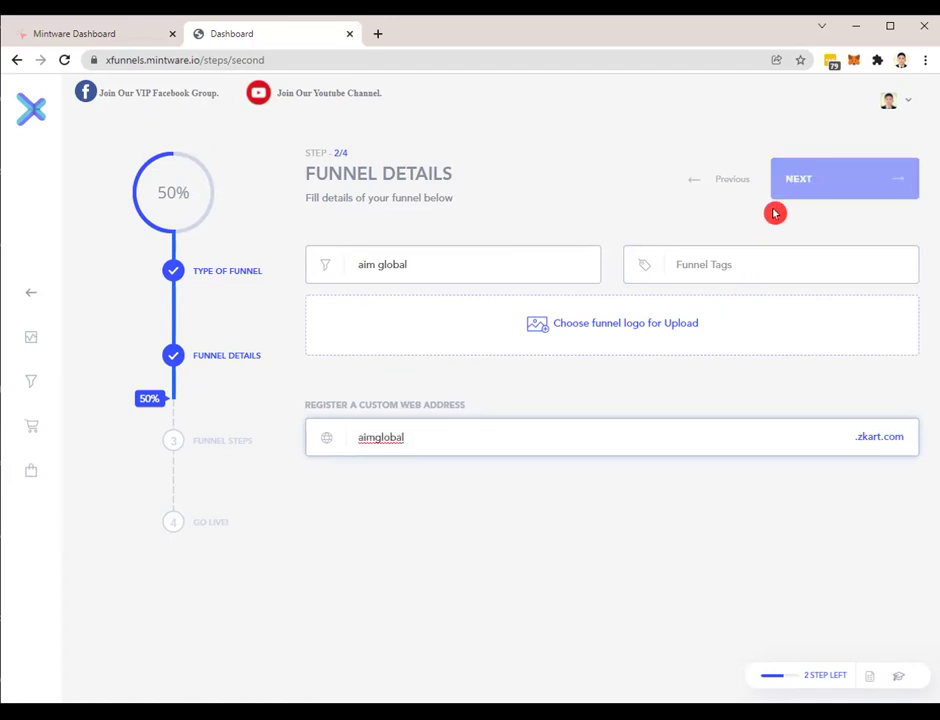
click(786, 162)
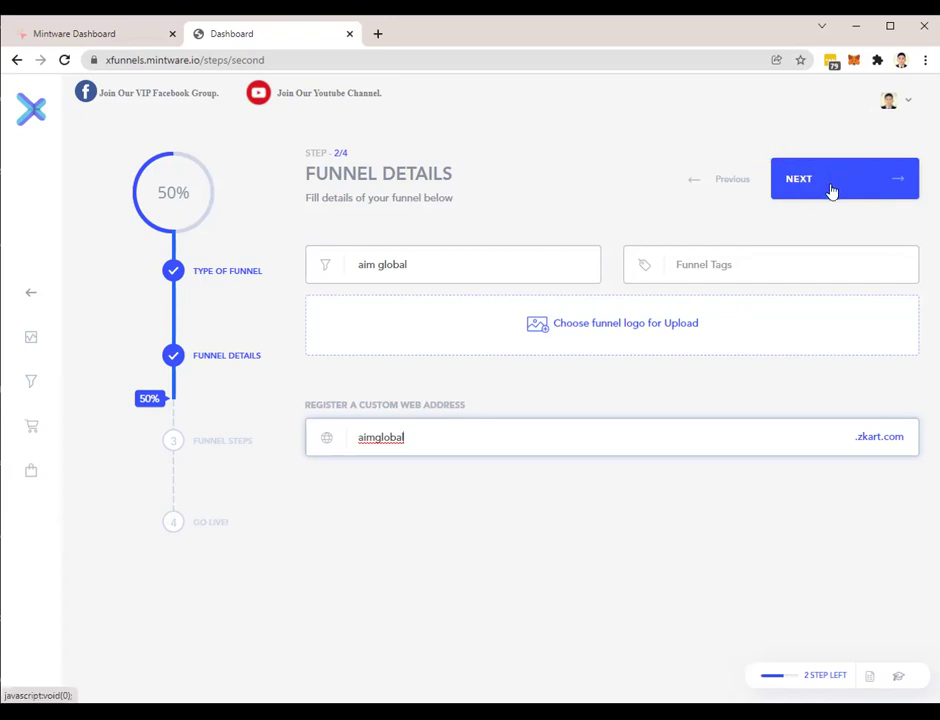
click(902, 483)
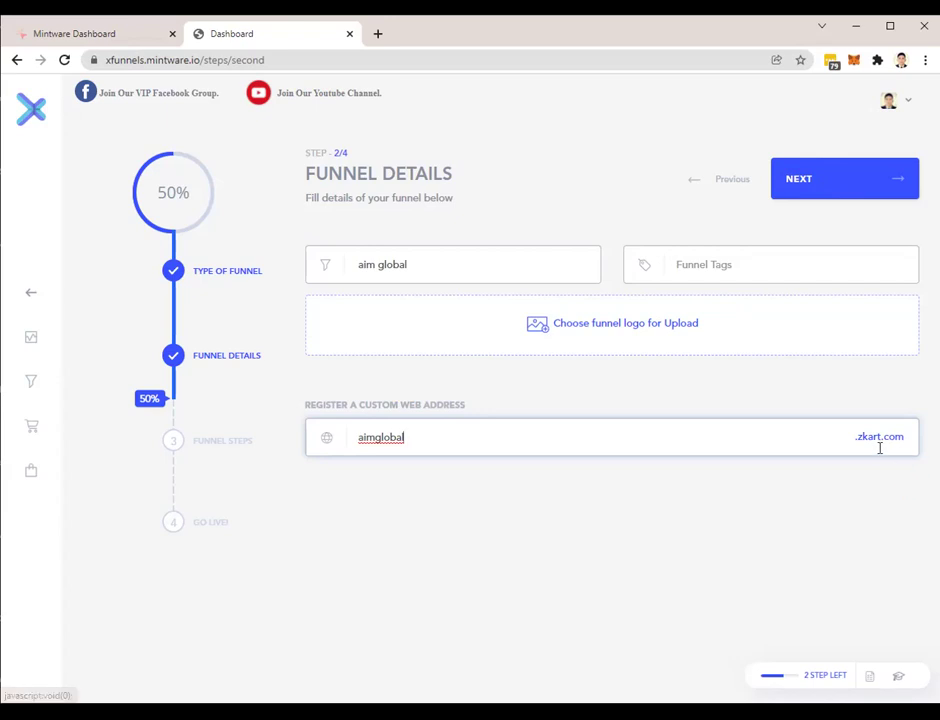
click(400, 460)
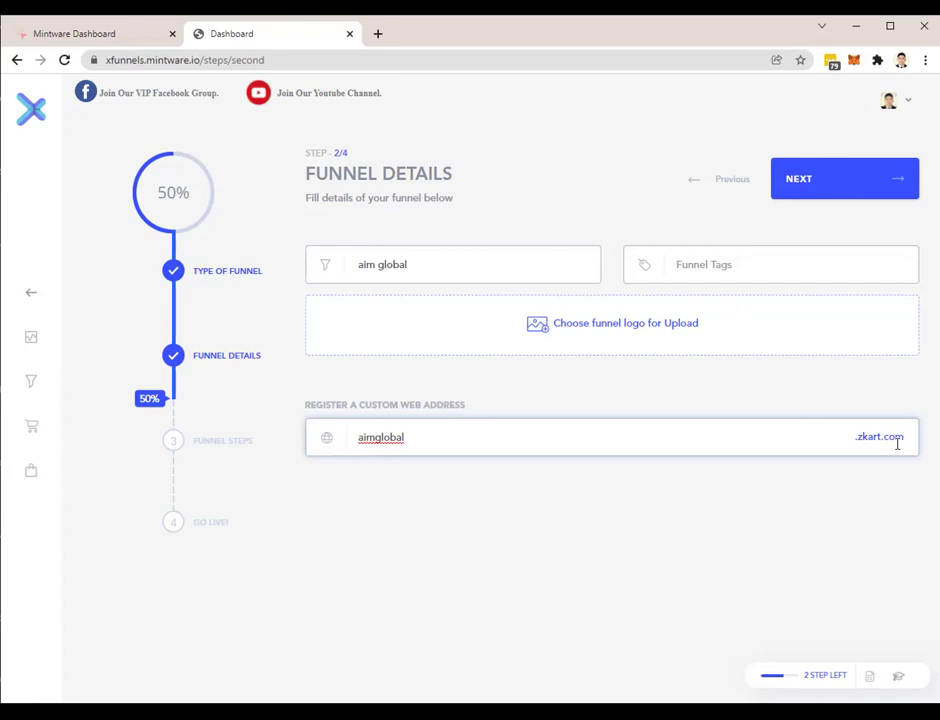
click(818, 187)
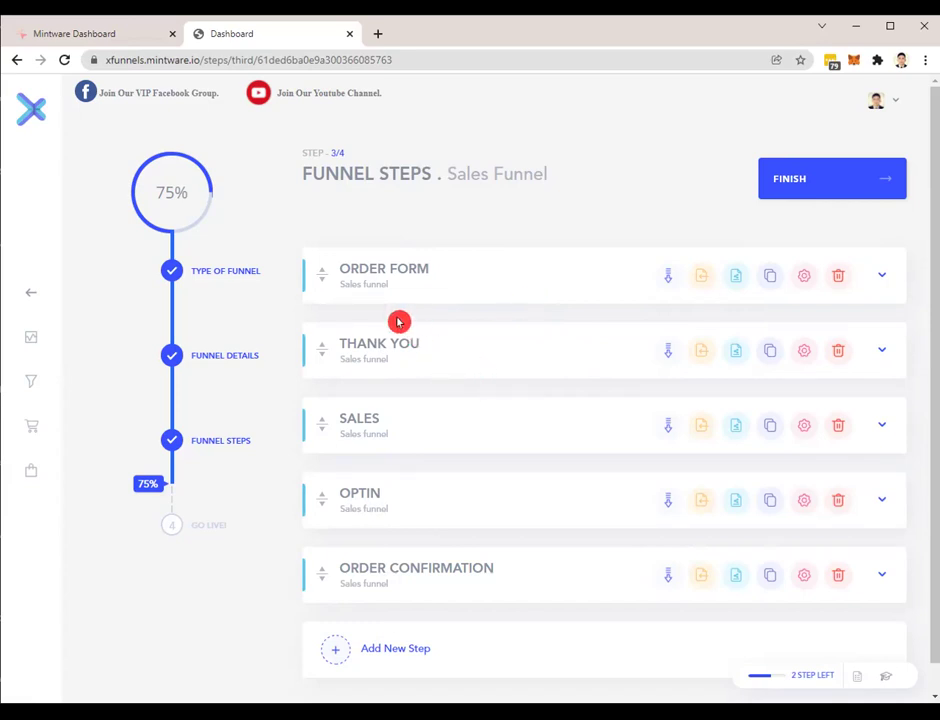
Delete the Order Confirmation, Optin, Sales and Thank You steps from the funnel
scroll(398, 325, down, 1)
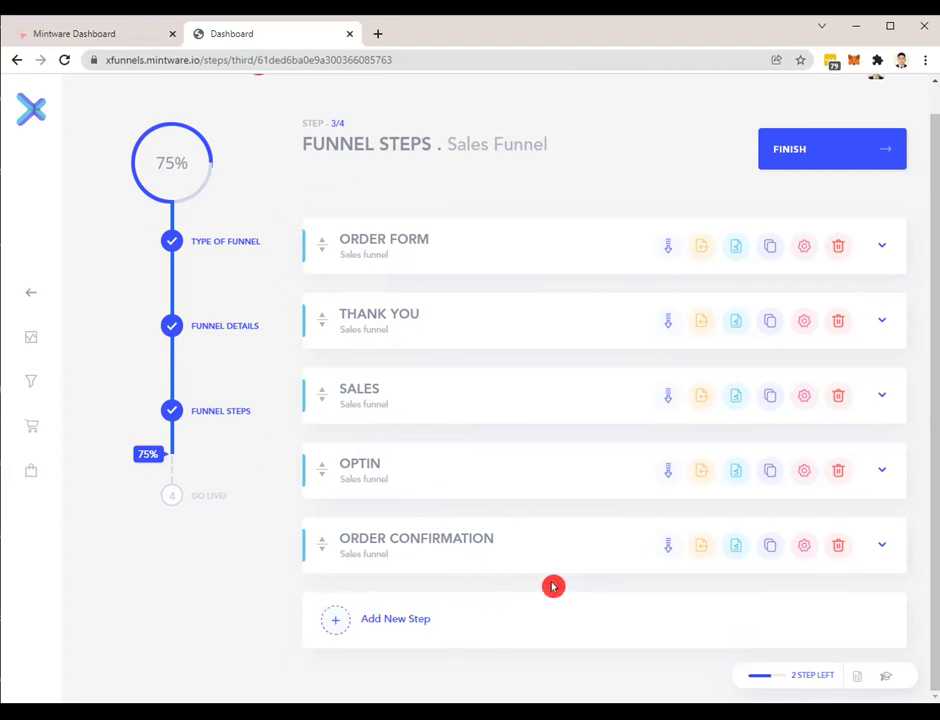
click(839, 546)
click(531, 98)
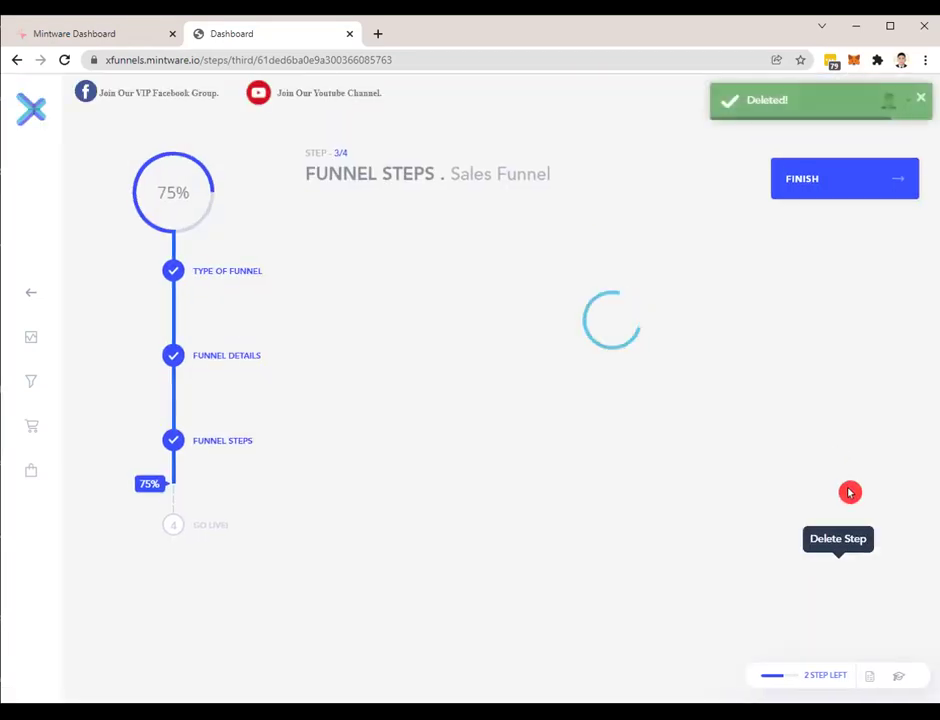
click(845, 498)
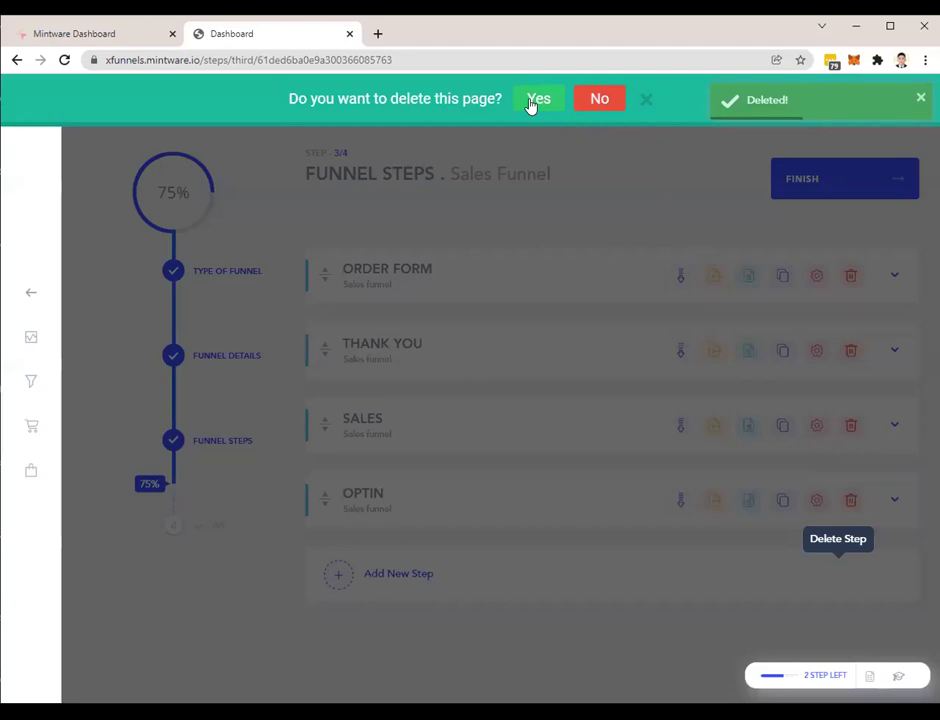
click(533, 103)
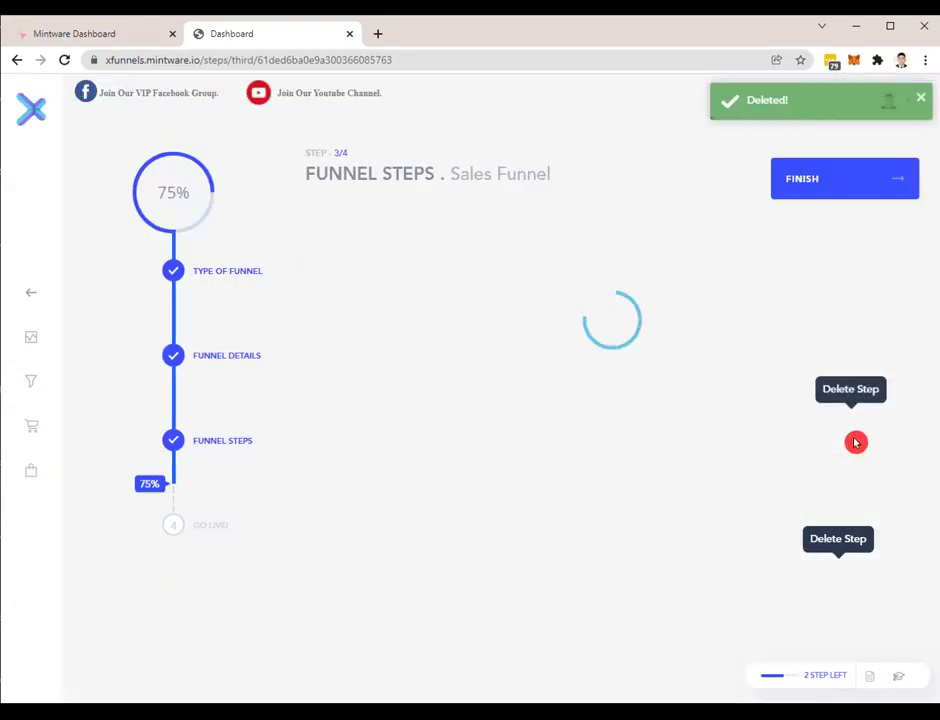
click(851, 425)
click(535, 101)
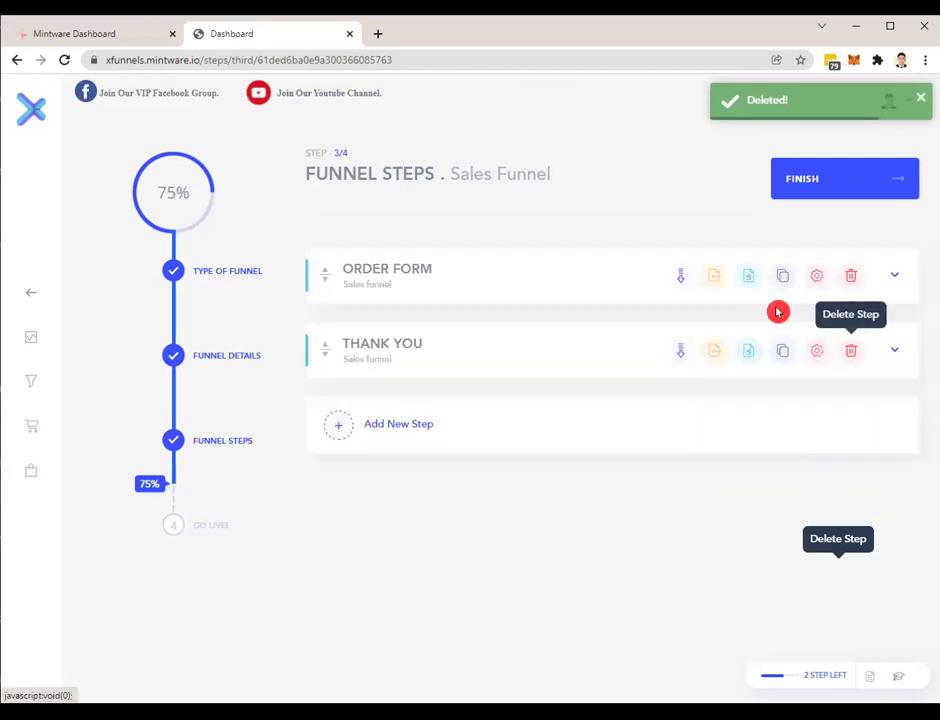
click(851, 350)
click(535, 99)
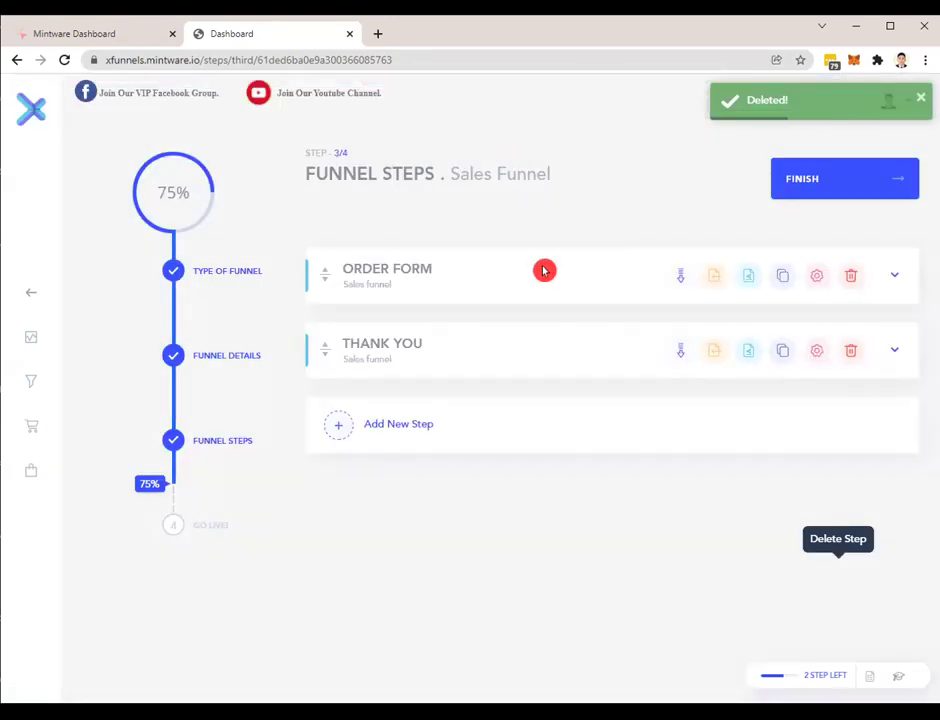
Change the page name of the Order Form step to "Homepage" in its page settings
click(815, 284)
double_click(484, 288)
triple_click(484, 288)
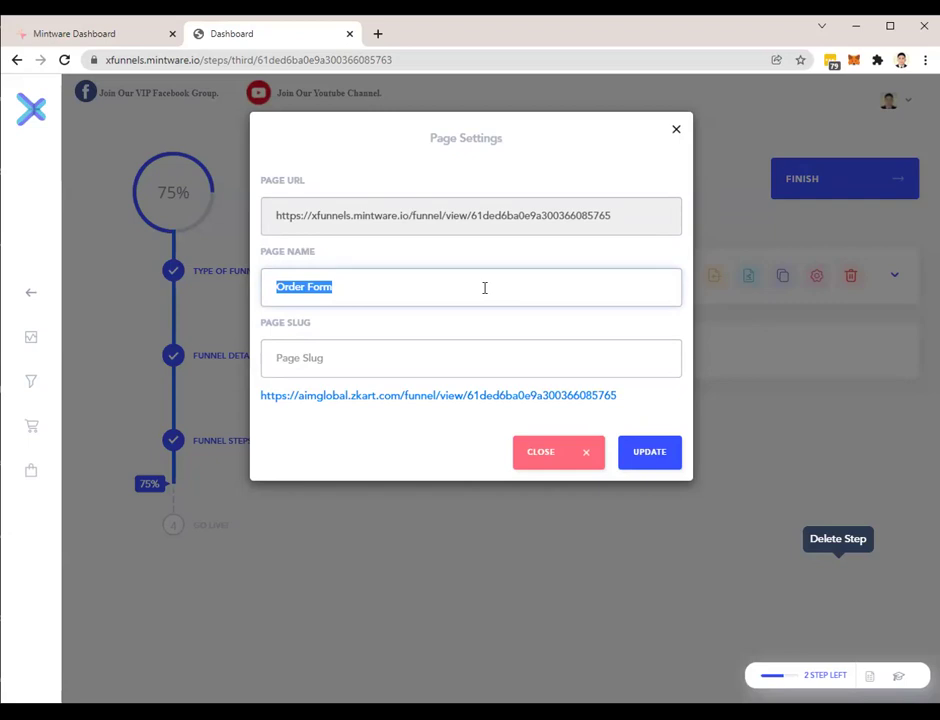
text(Homepage)
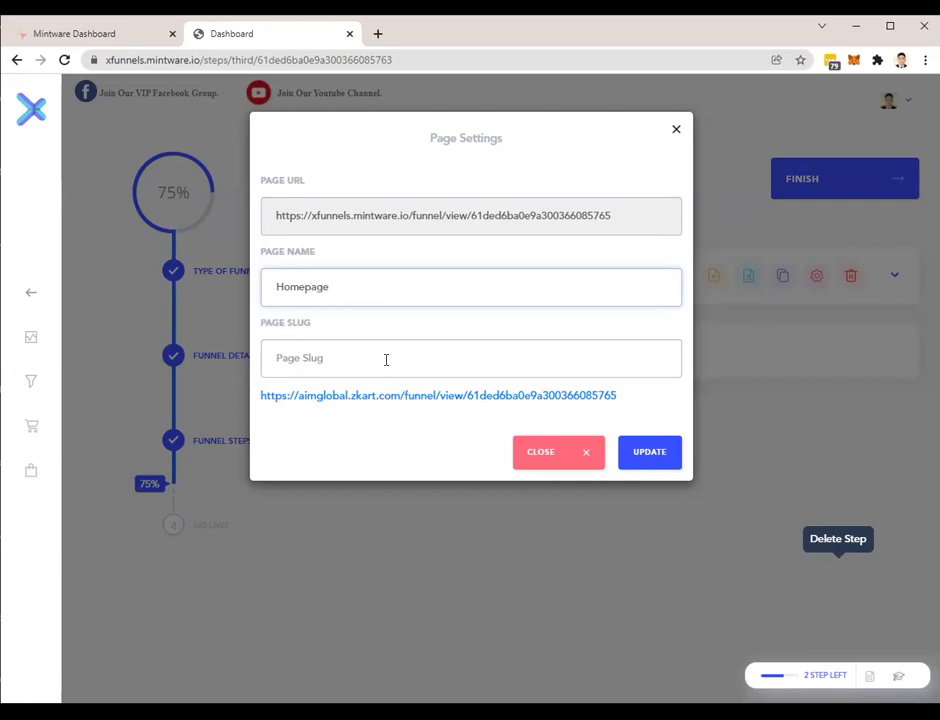
Set the page slug to "home", save the page settings and close them
click(386, 360)
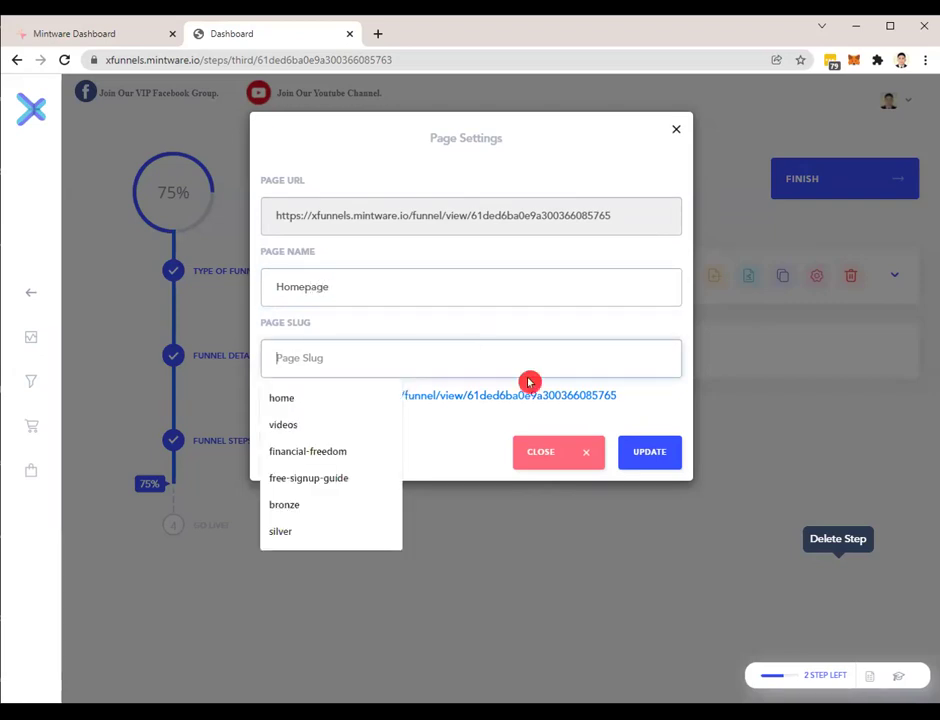
click(629, 402)
drag(607, 395, 465, 395)
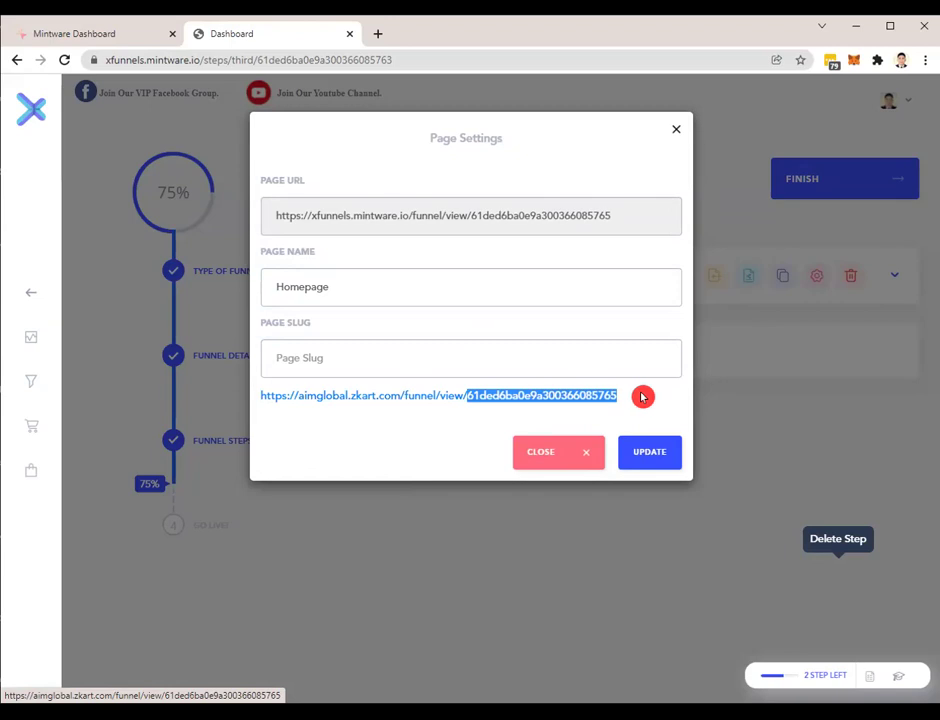
click(306, 357)
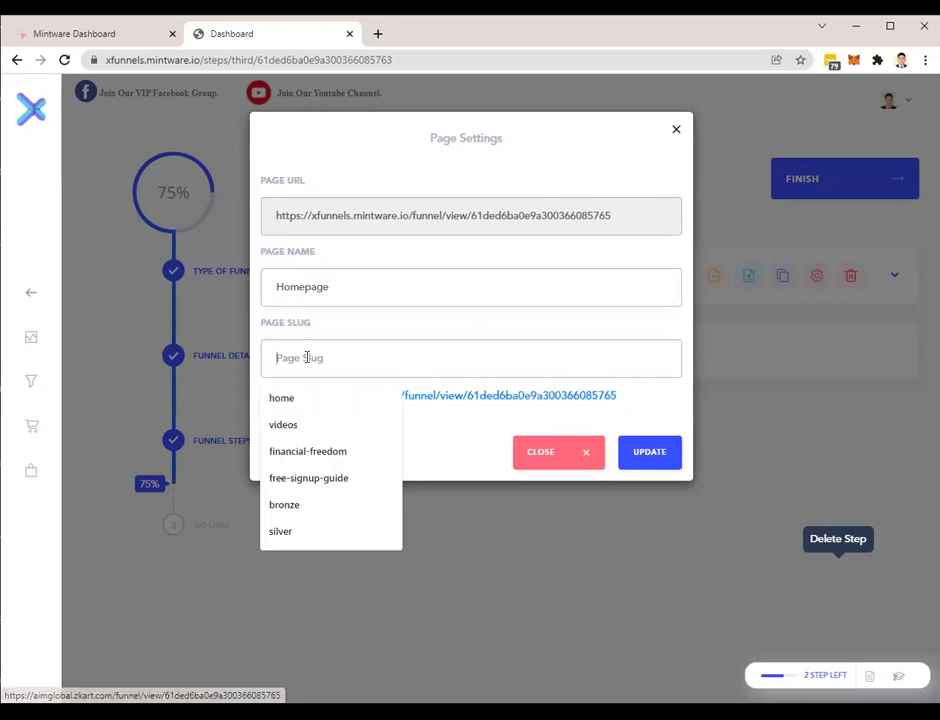
text(home)
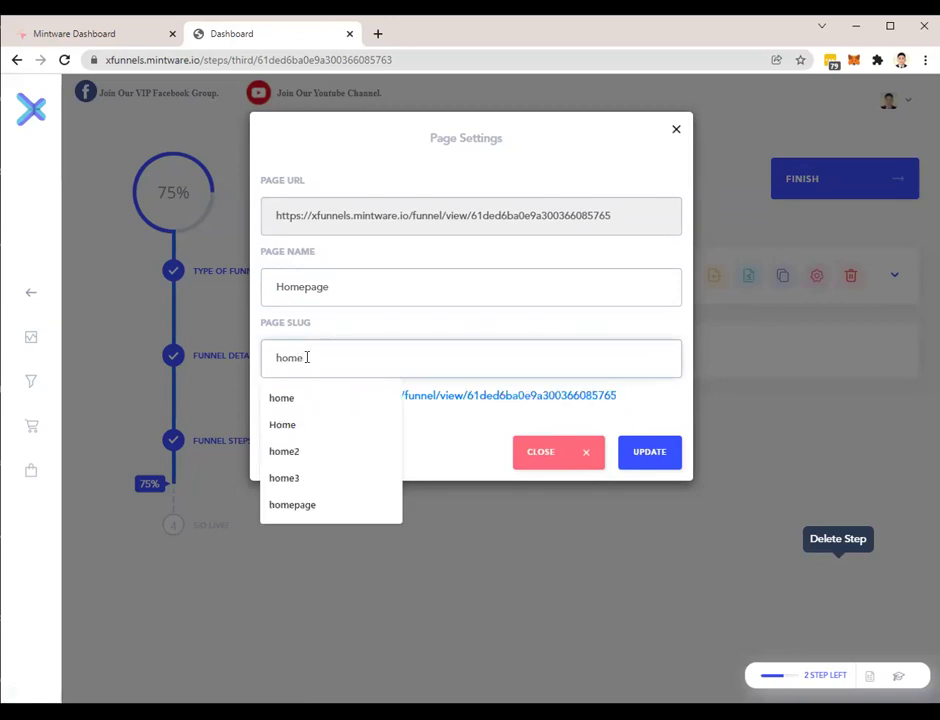
text(-)
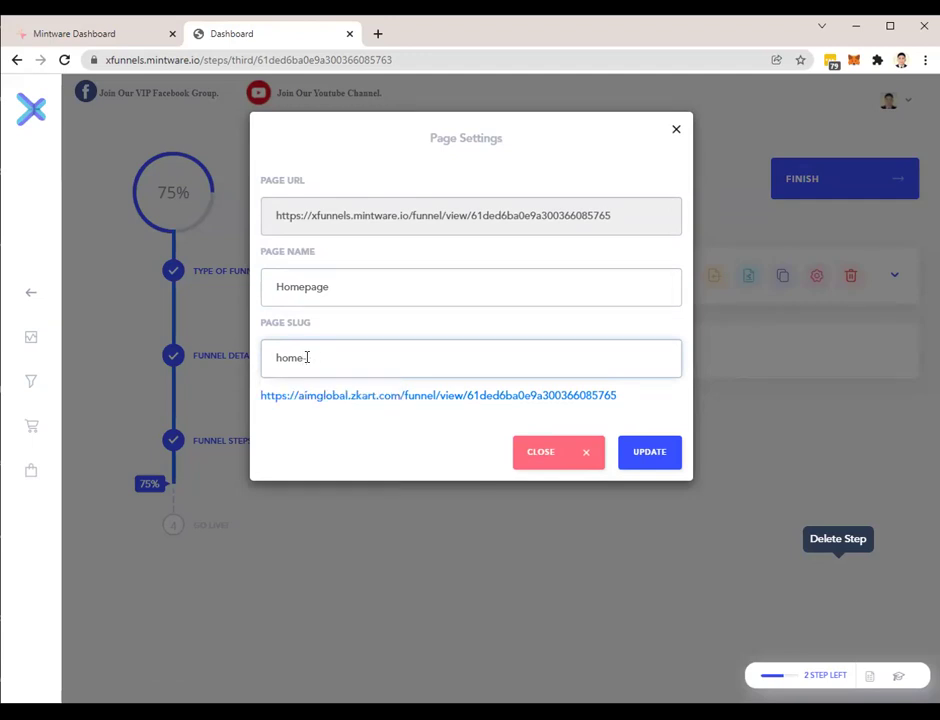
key(BackSpace)
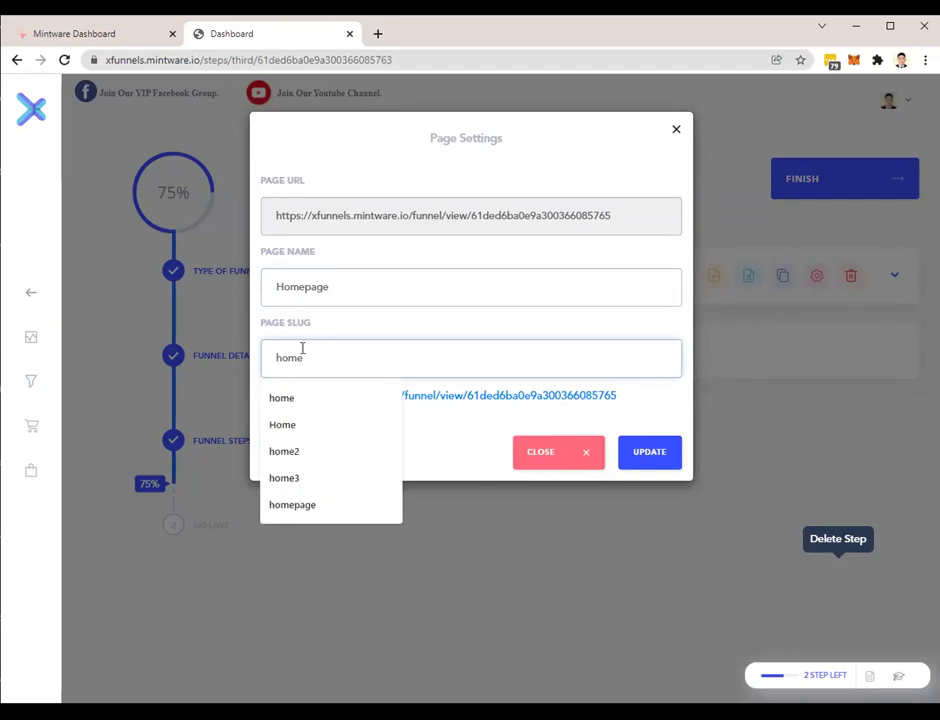
click(632, 414)
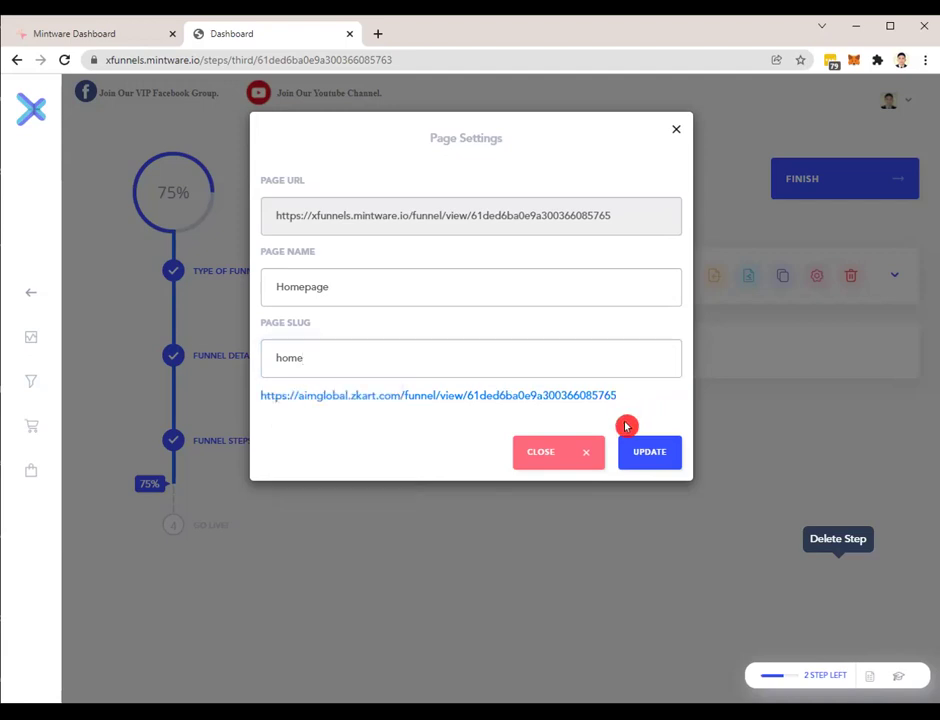
click(647, 460)
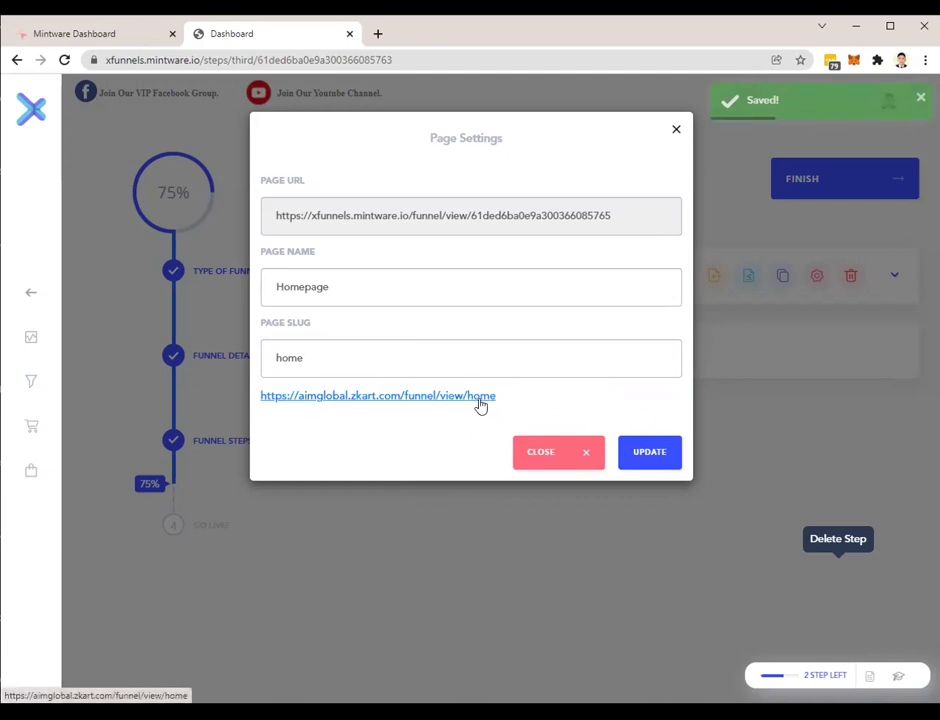
click(375, 318)
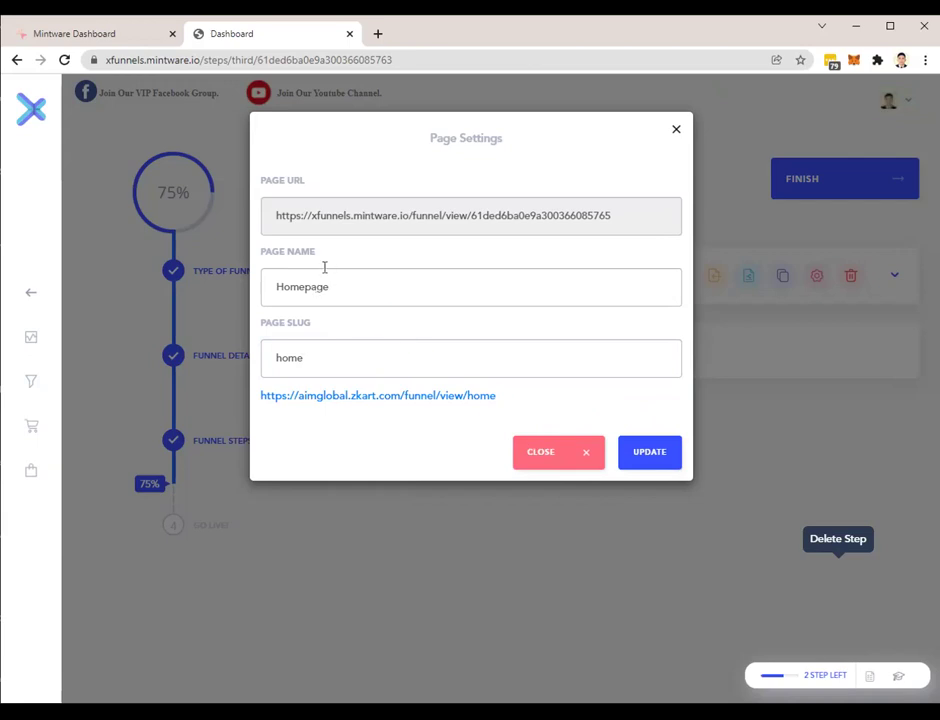
click(541, 453)
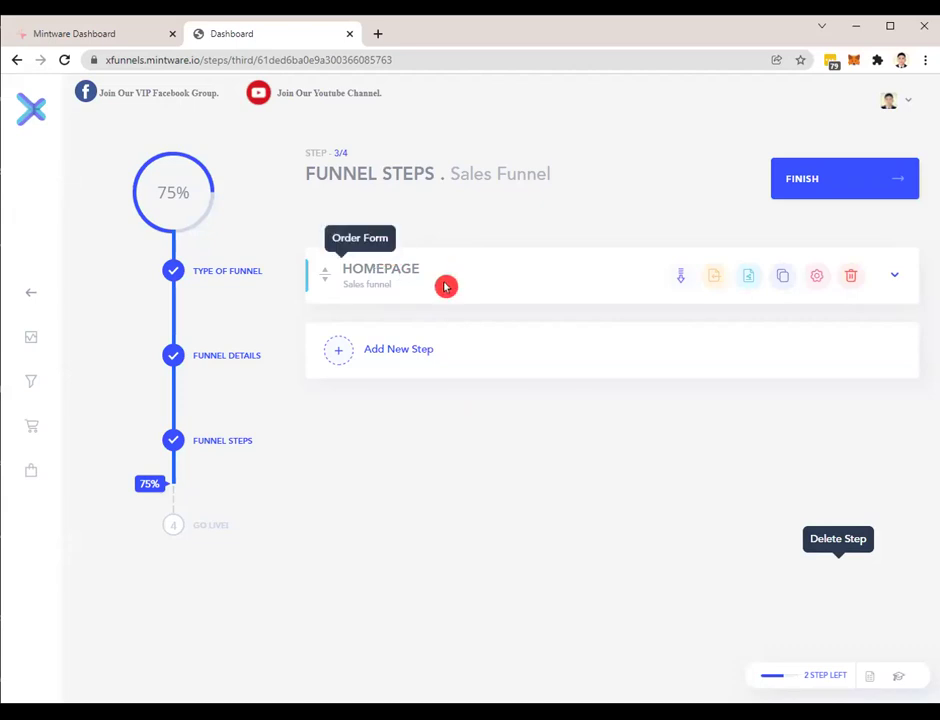
Expand the Homepage step and open its page for editing in the Xfunnels builder
click(893, 281)
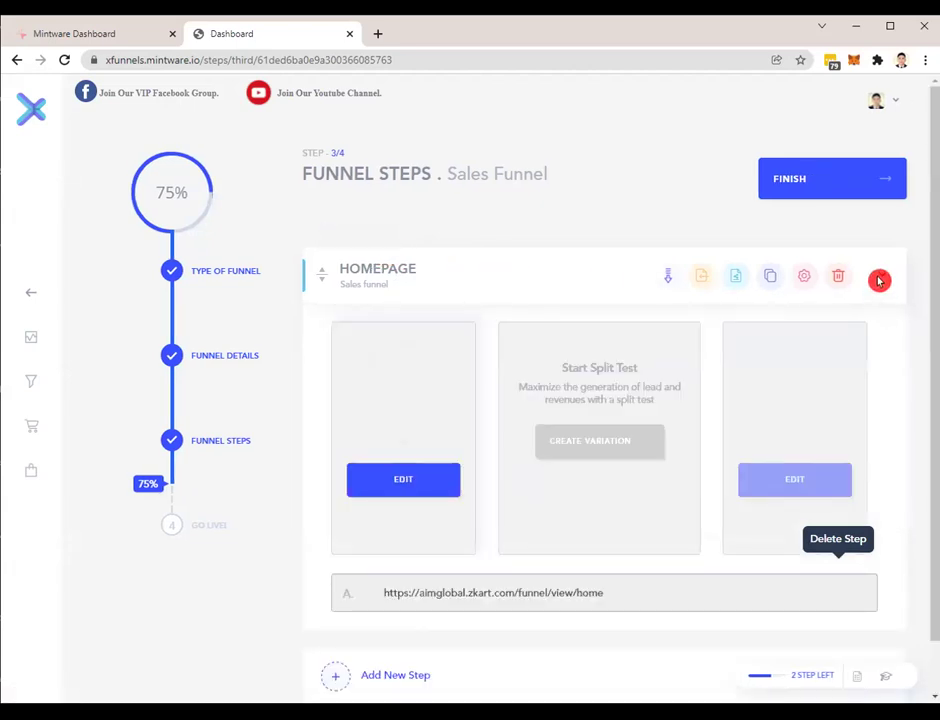
click(402, 484)
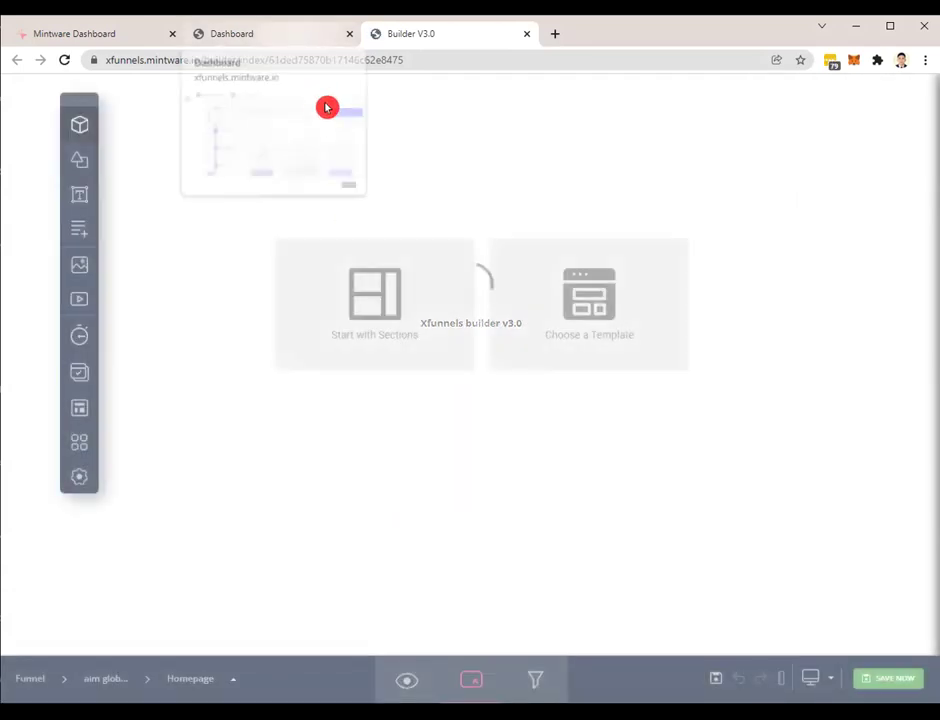
Open the live homepage link from the Homepage step's page settings, look over the published page, and close the settings
click(292, 40)
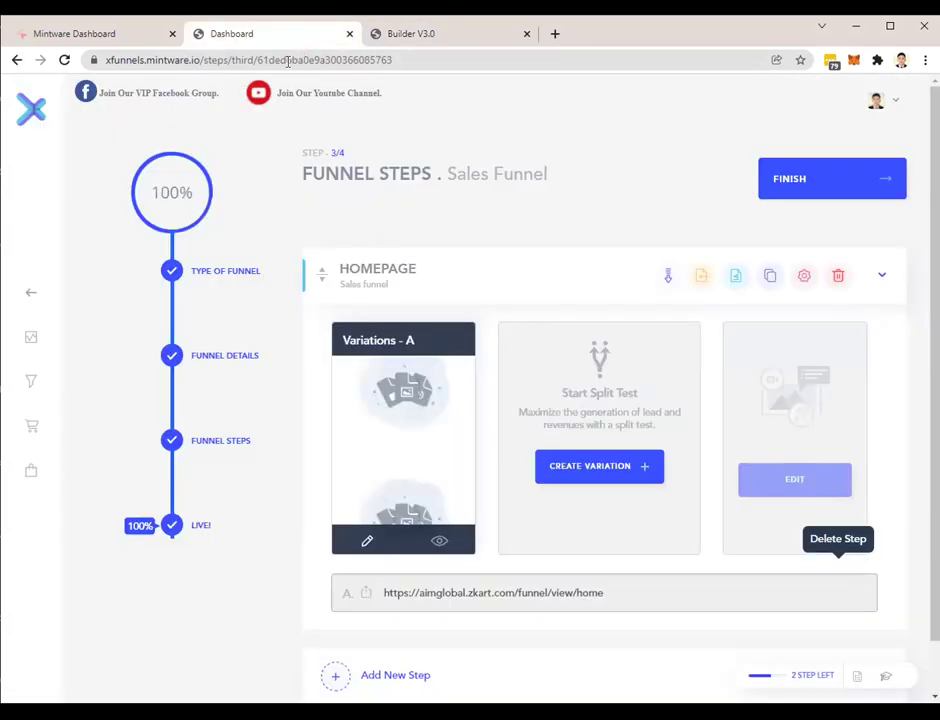
click(802, 280)
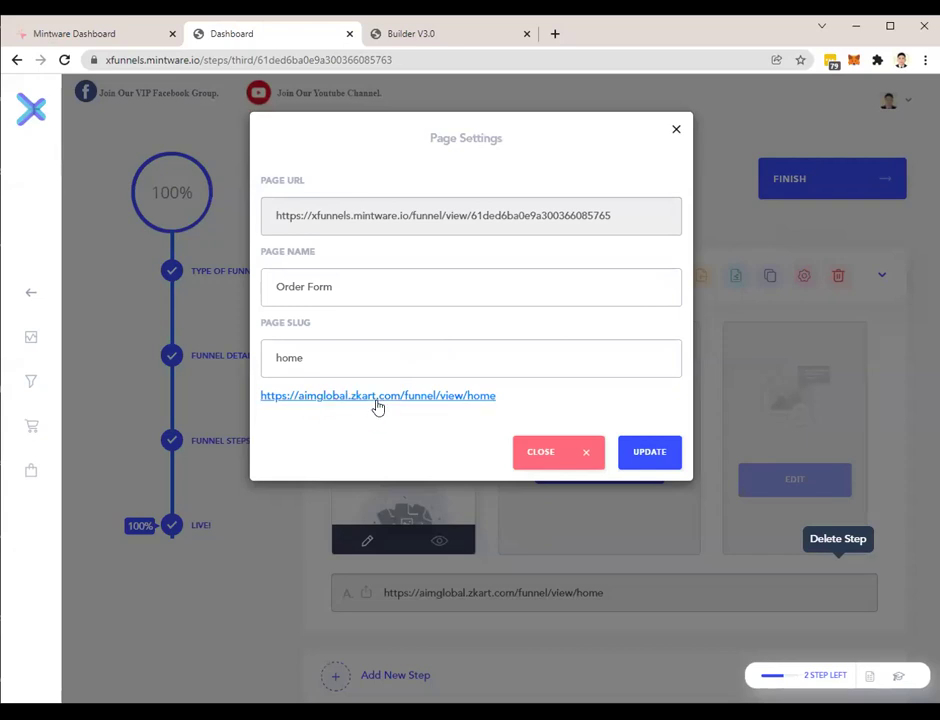
click(537, 457)
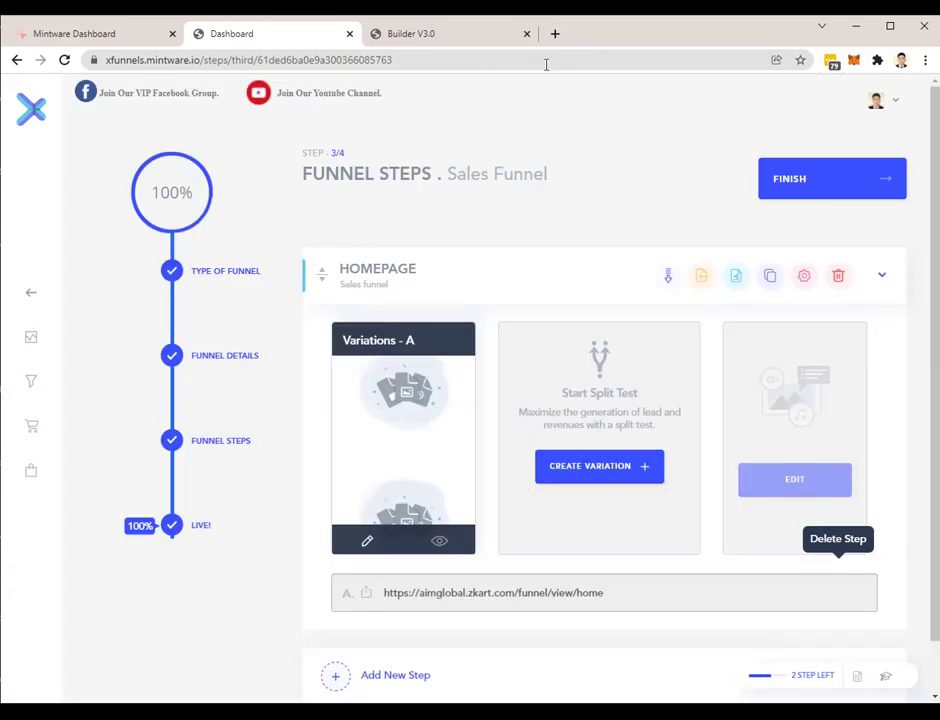
click(801, 277)
click(407, 398)
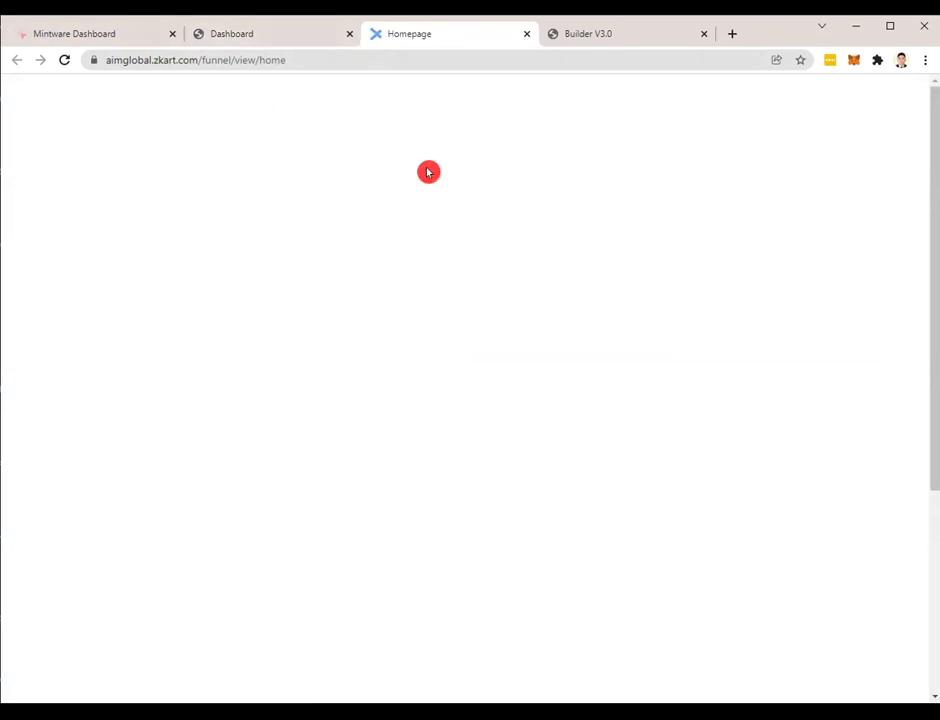
scroll(569, 278, down, 5)
scroll(569, 278, up, 5)
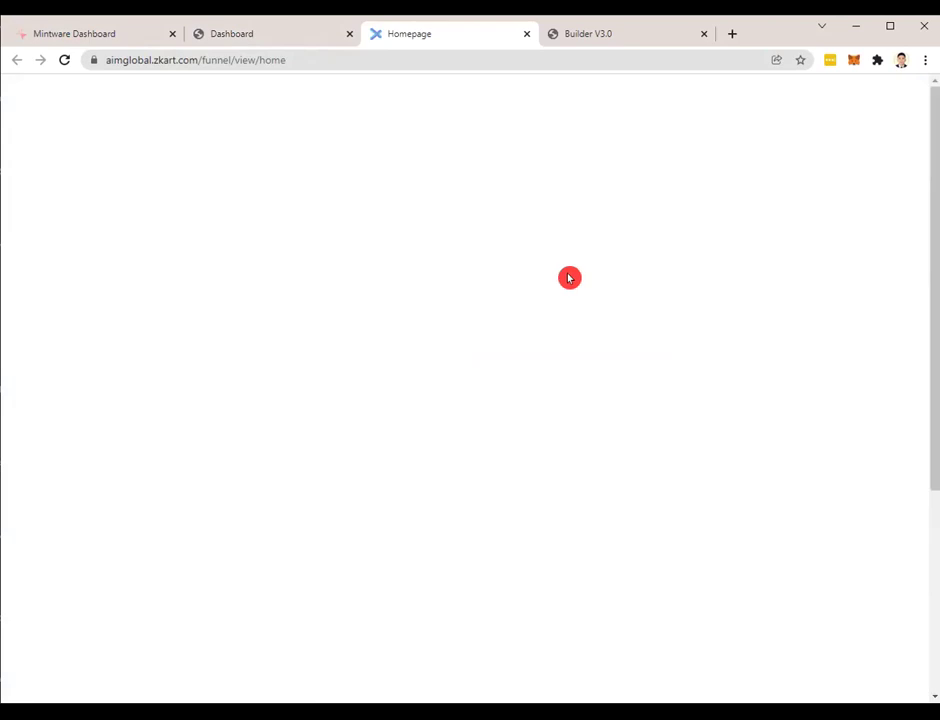
click(283, 40)
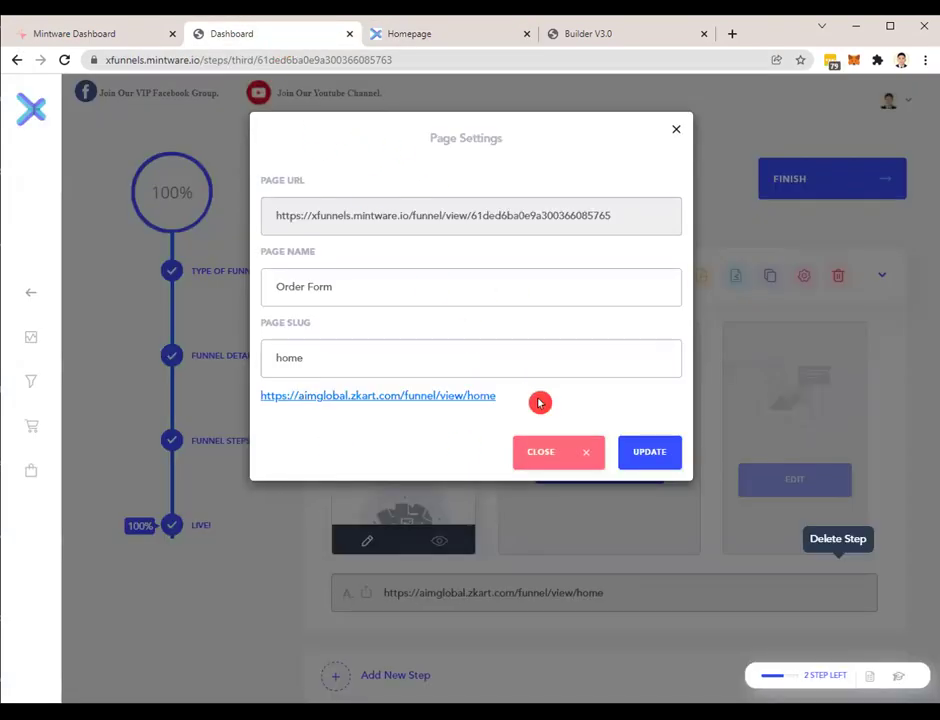
click(455, 40)
click(262, 42)
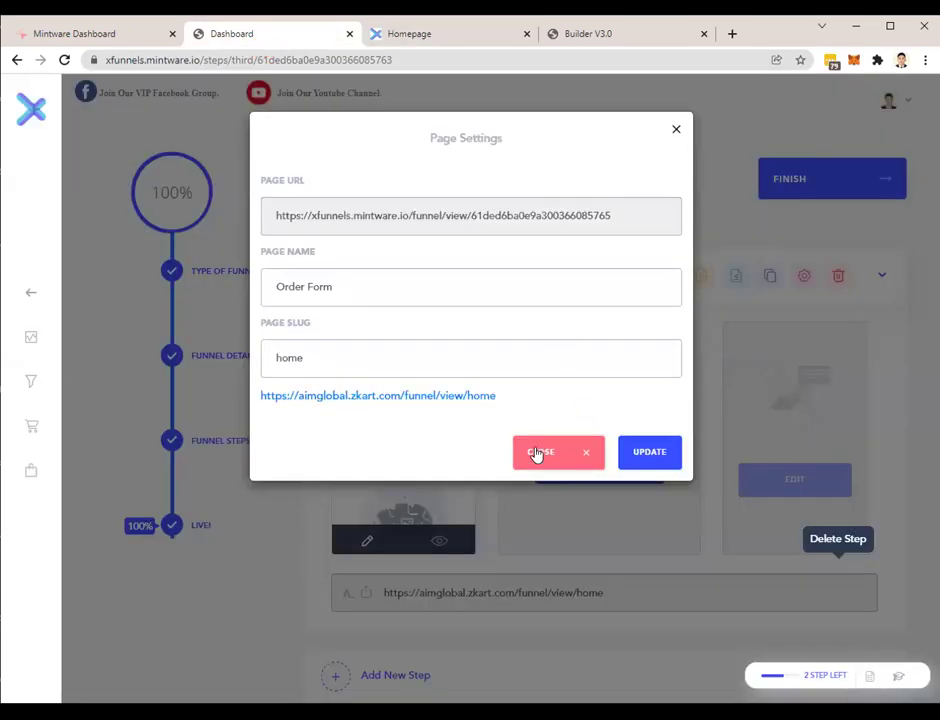
click(537, 454)
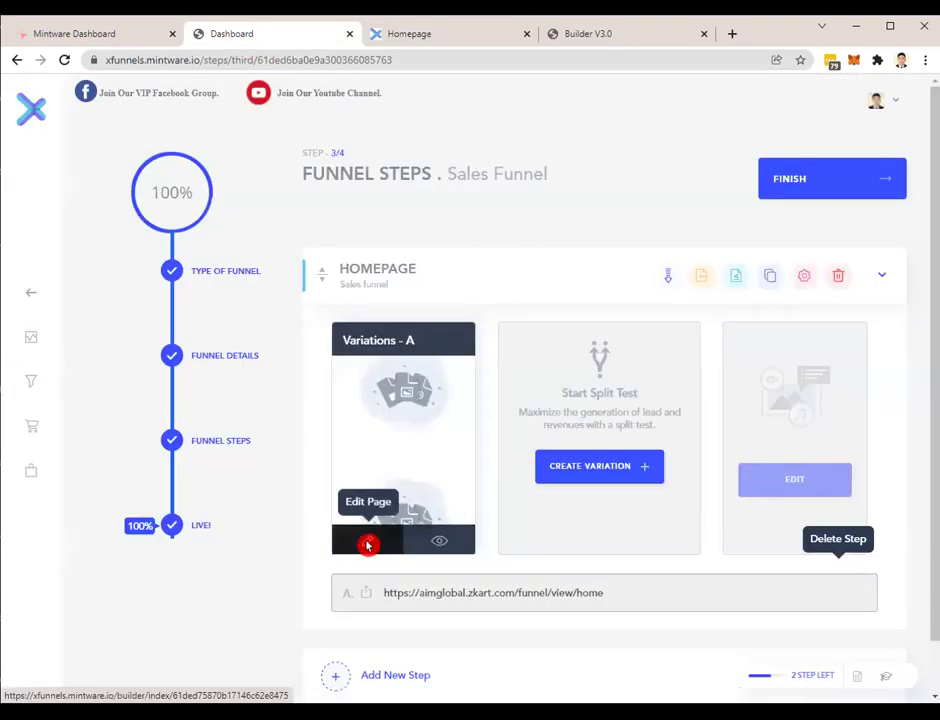
Open the Homepage page for editing again and bring up the template gallery in the Xfunnels builder
click(368, 545)
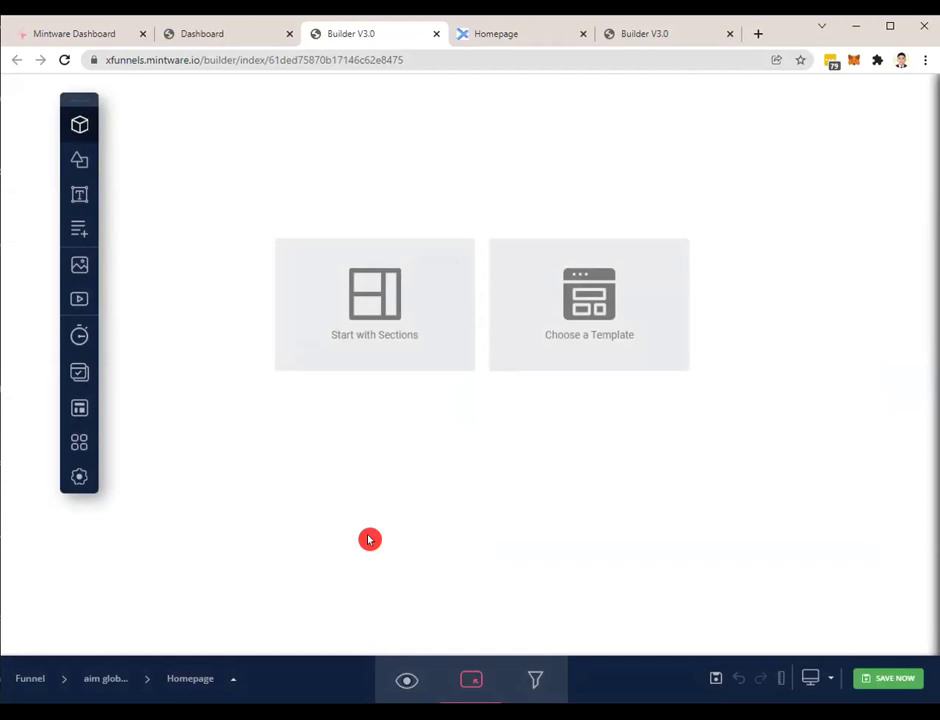
click(591, 316)
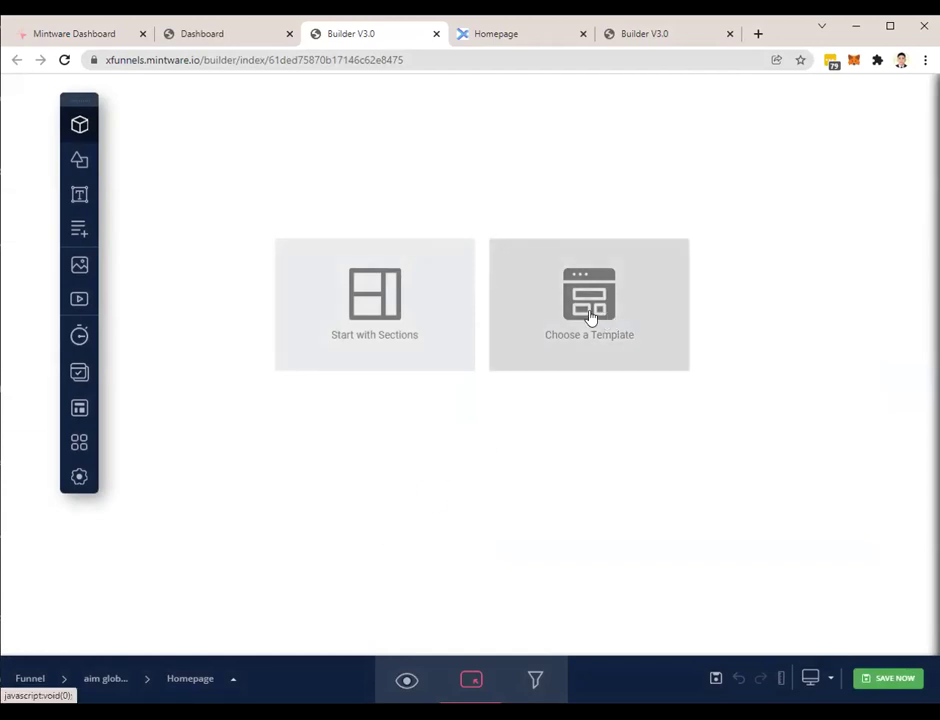
click(641, 40)
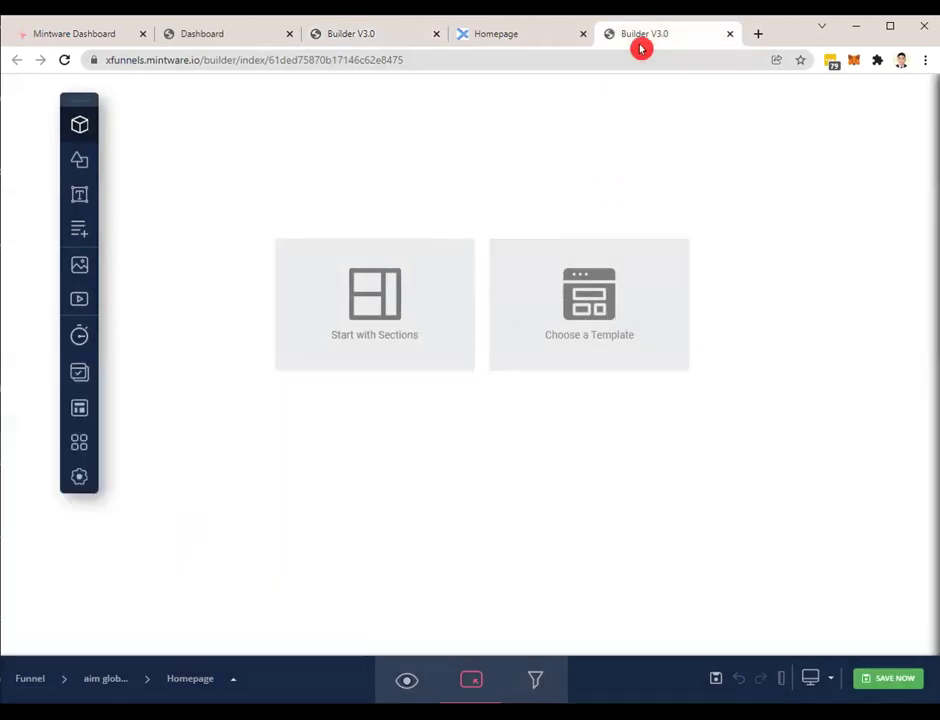
click(586, 294)
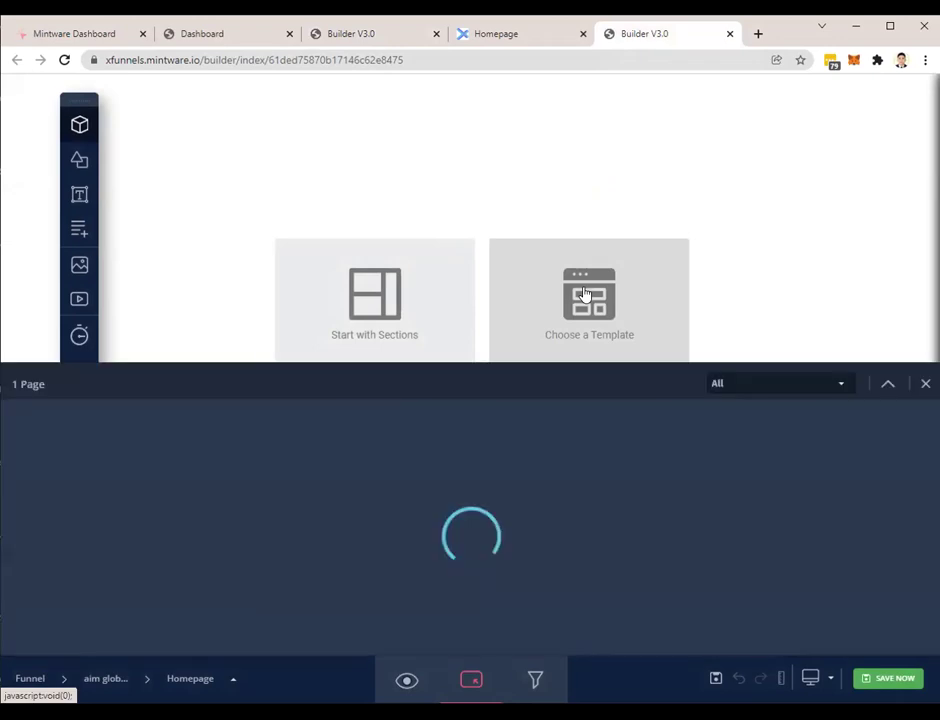
Browse the available page templates, apply the Blank Template to the homepage and save the page
click(212, 586)
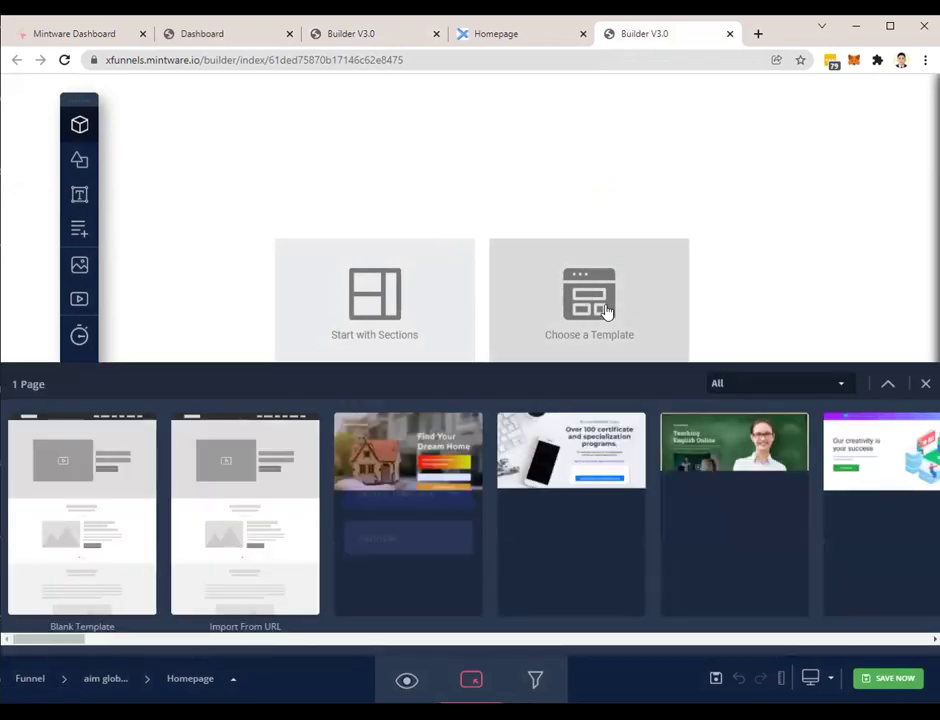
drag(46, 644, 208, 642)
mouse_move(478, 466)
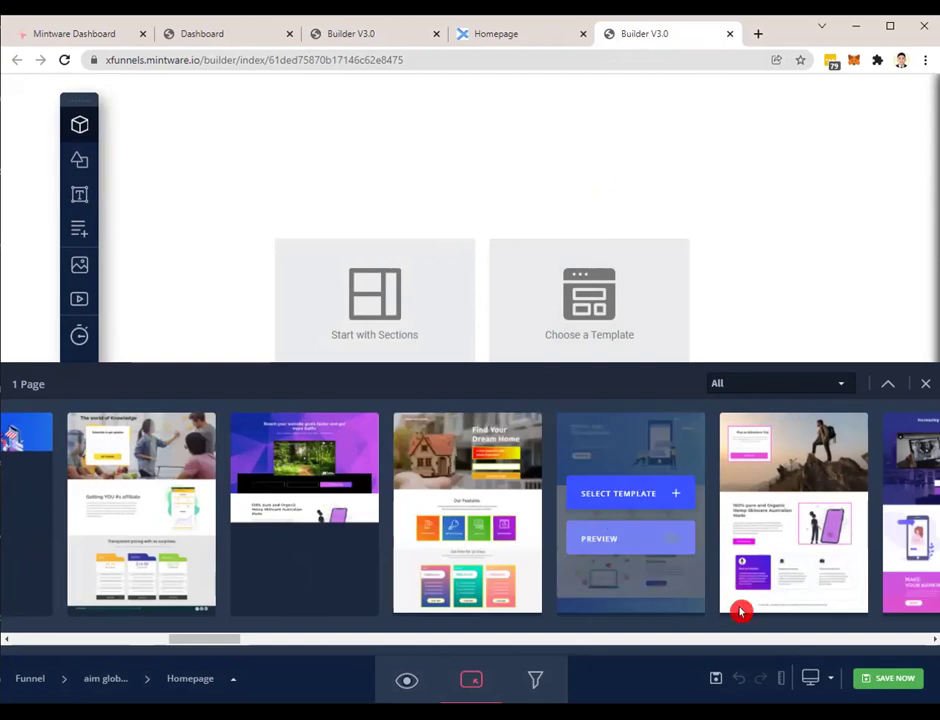
mouse_move(624, 565)
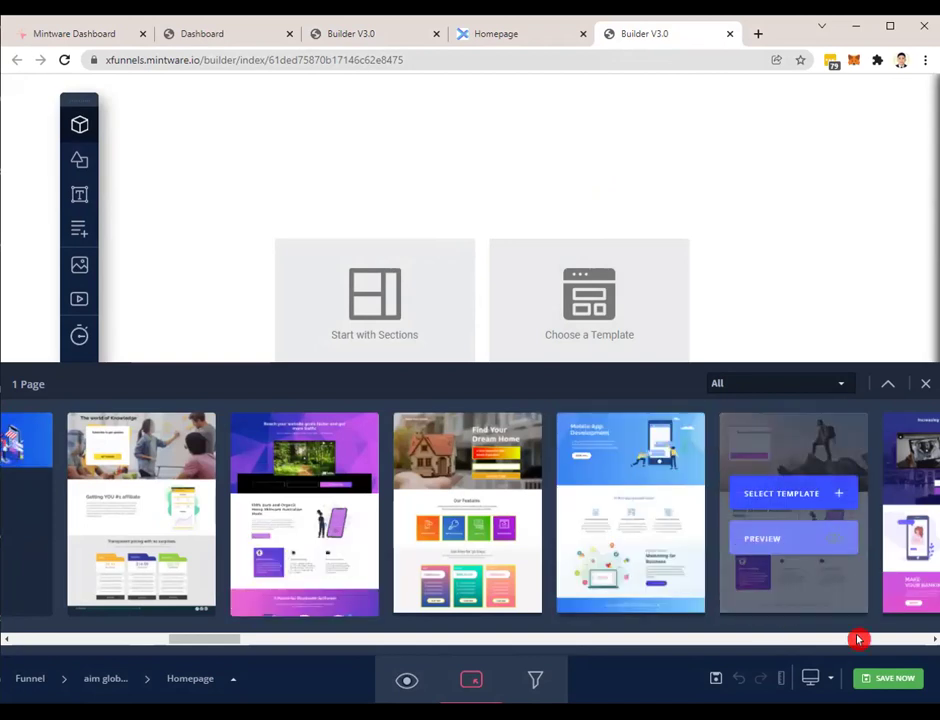
drag(214, 650, 35, 634)
mouse_move(70, 515)
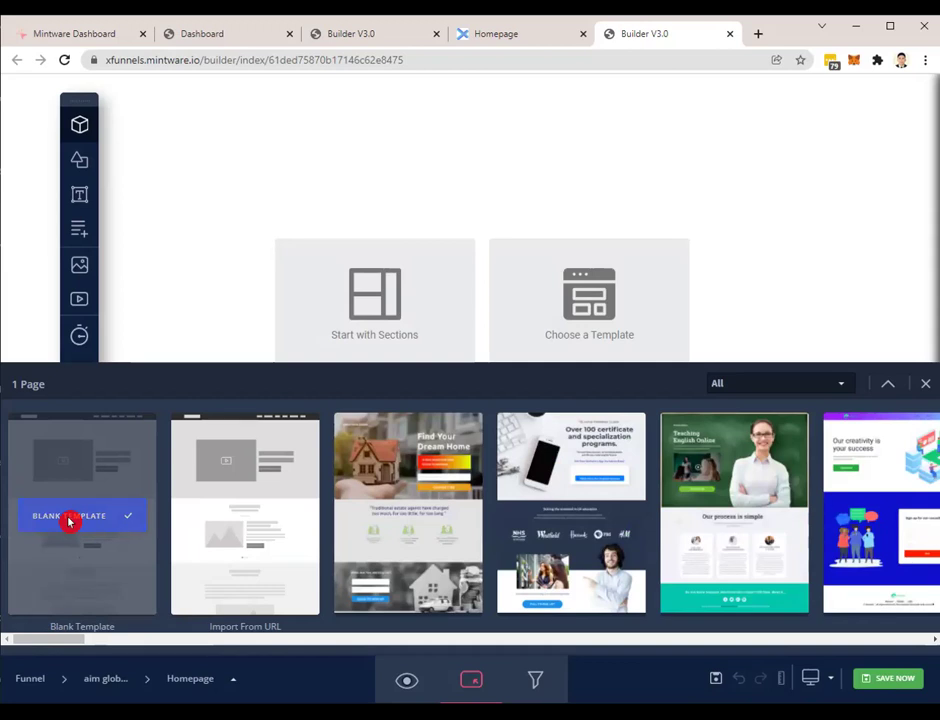
click(69, 517)
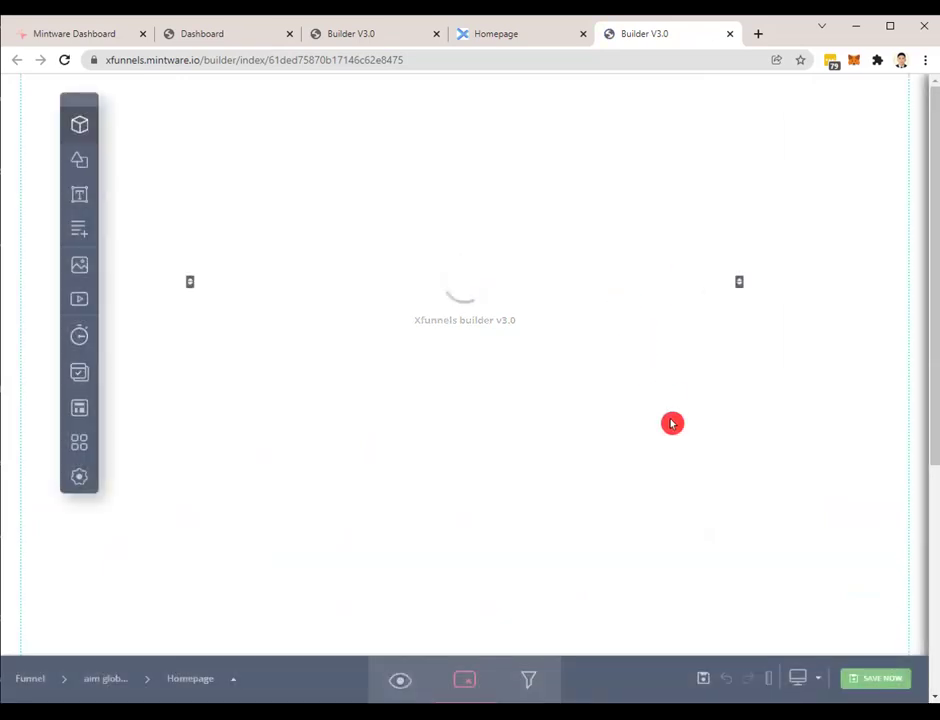
click(879, 679)
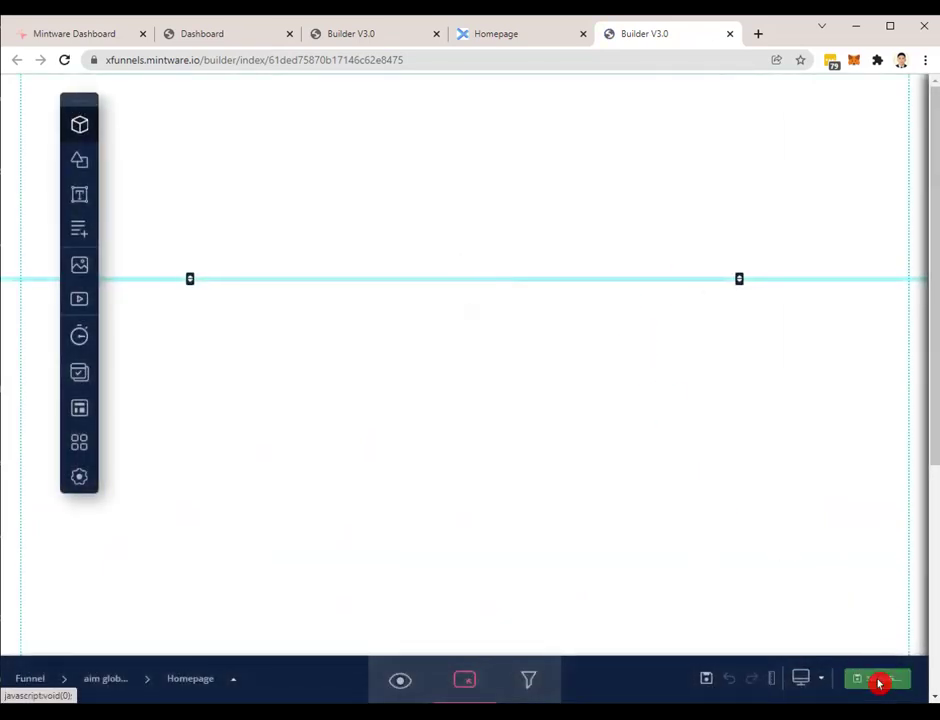
Reload the live homepage at aimglobal.zkart.com to check the saved page, and return to the builder
click(494, 38)
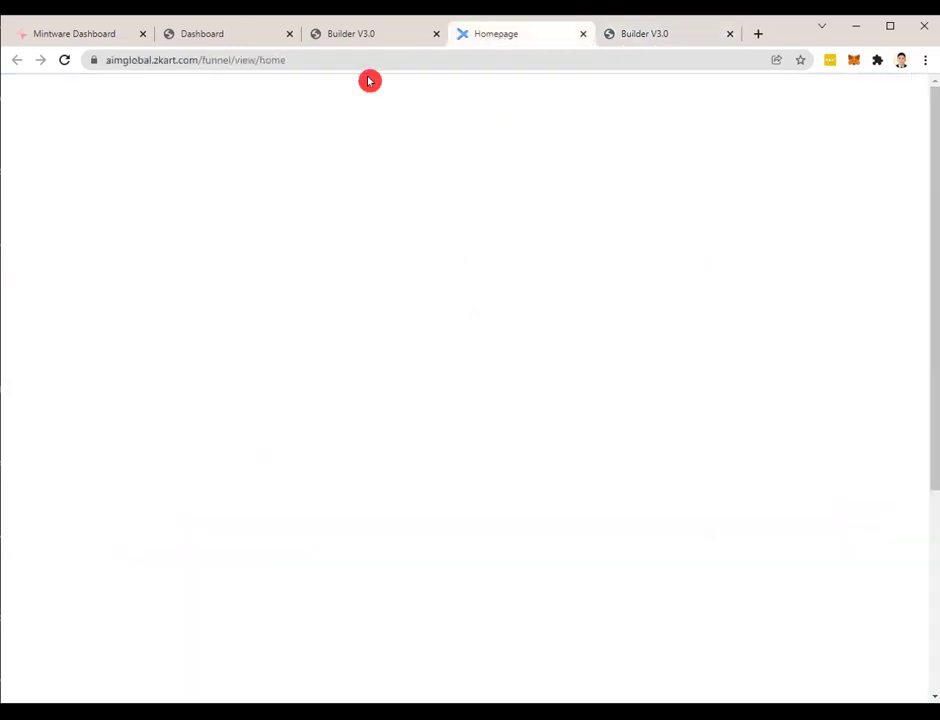
click(64, 63)
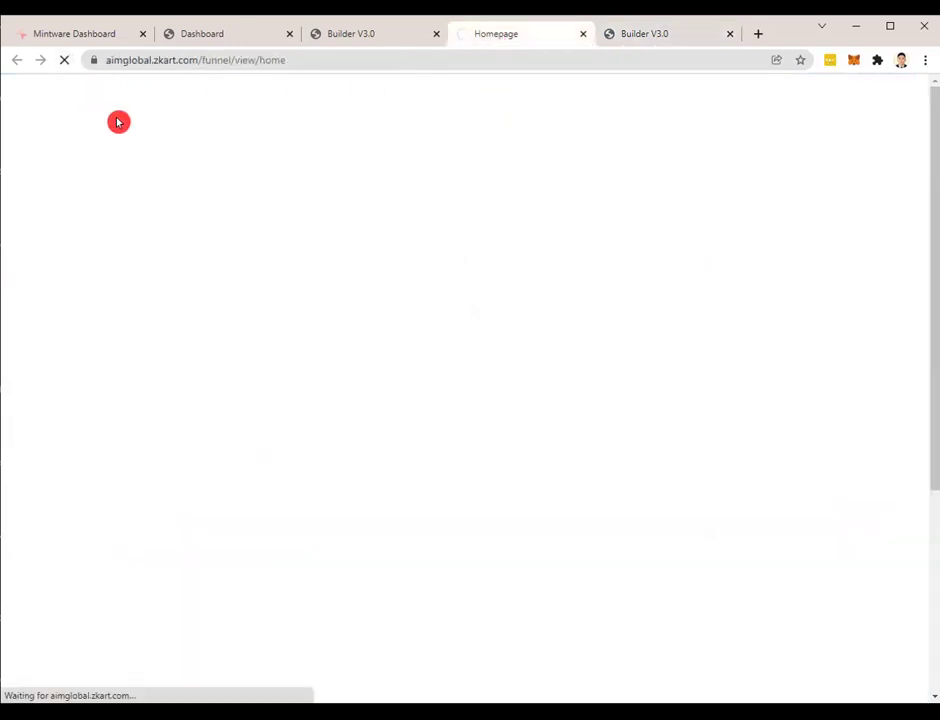
click(690, 46)
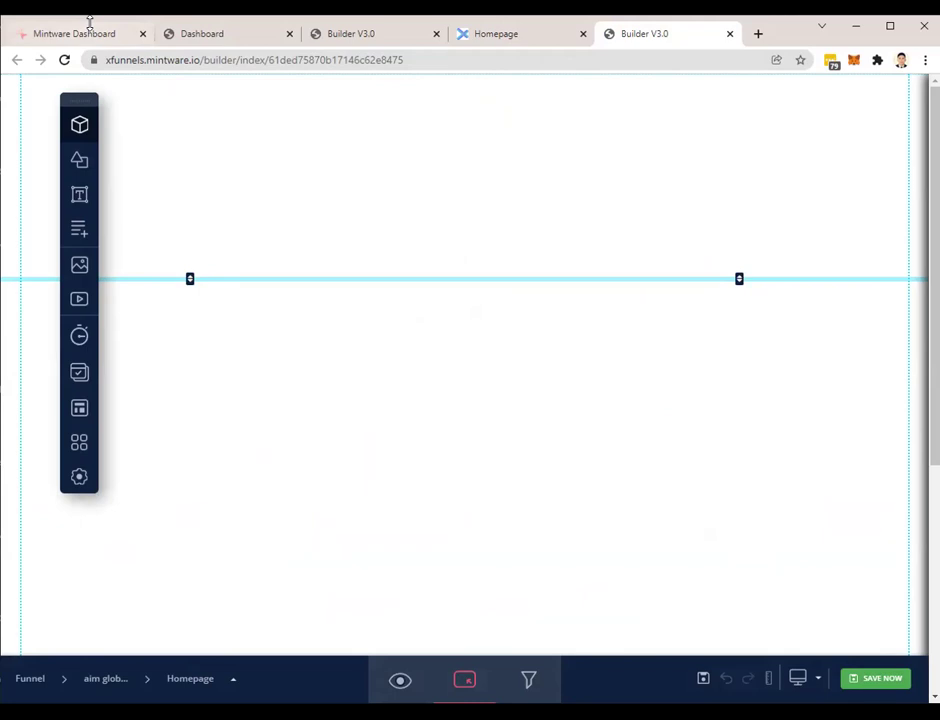
Adjust the dividers between the canvas sections, shortening the first section and making the middle one about 512 px high
click(440, 323)
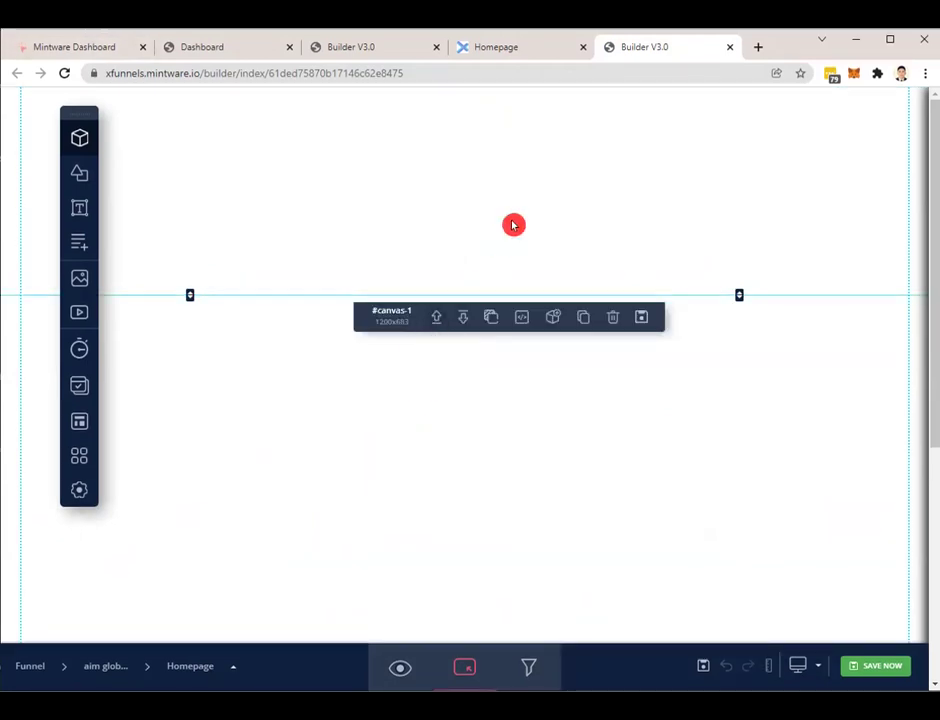
click(587, 292)
drag(583, 291, 166, 206)
click(571, 235)
drag(824, 205, 602, 352)
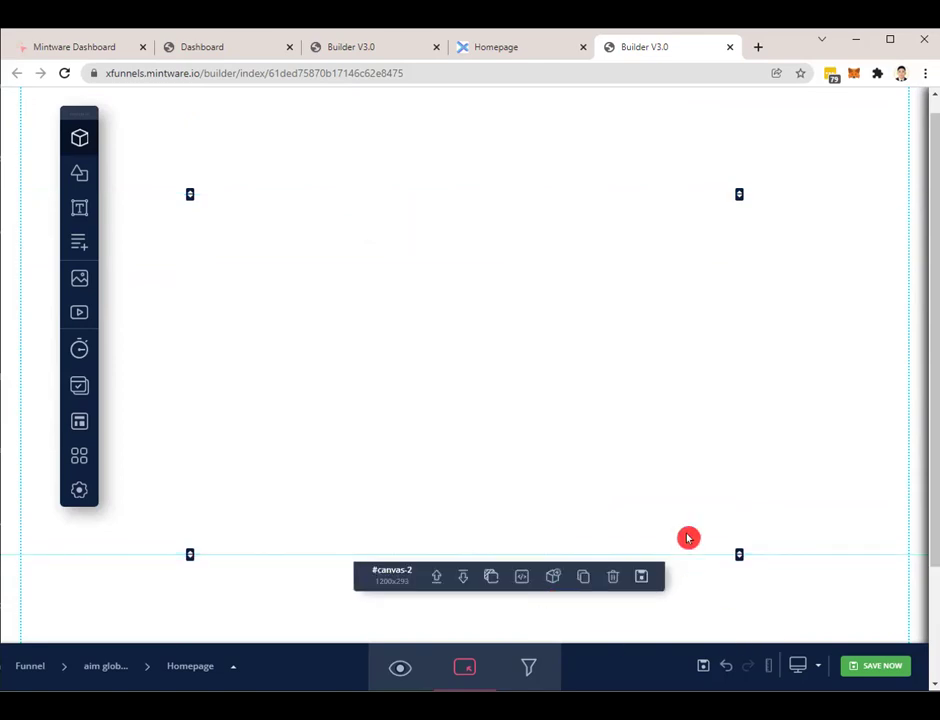
drag(697, 550, 491, 342)
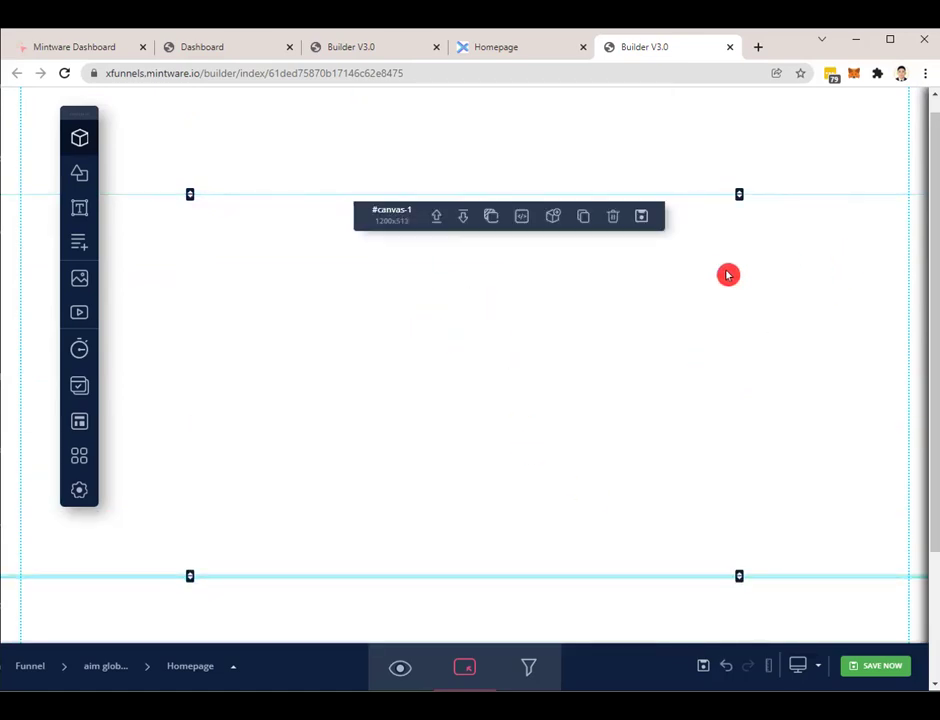
Select the homepage's canvas sections one after another to examine where each begins and ends
scroll(600, 390, down, 2)
click(519, 432)
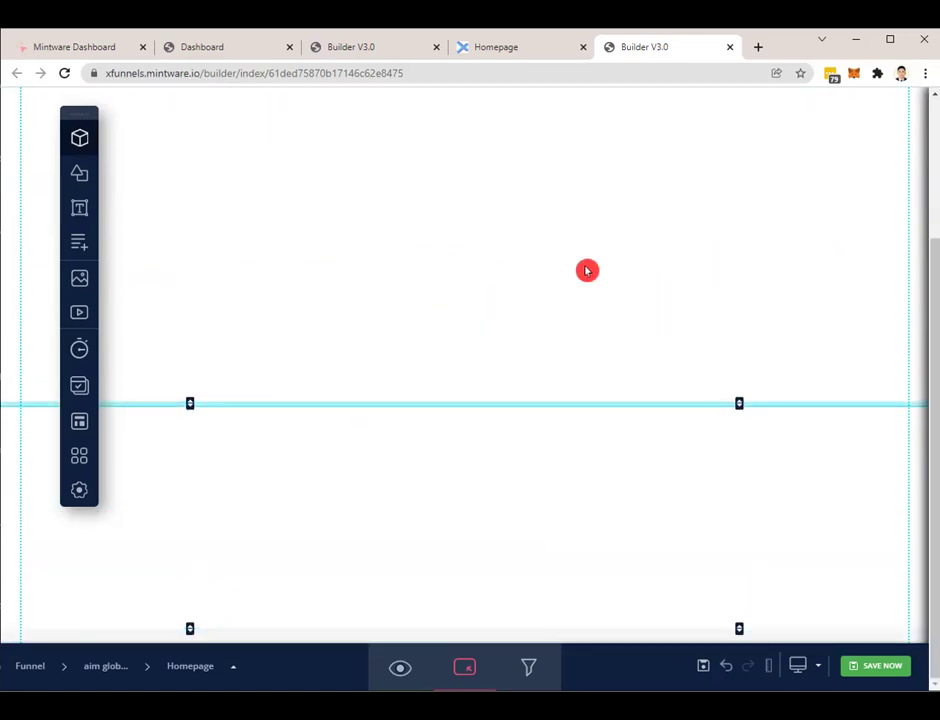
scroll(587, 269, up, 2)
click(590, 279)
click(510, 172)
click(503, 419)
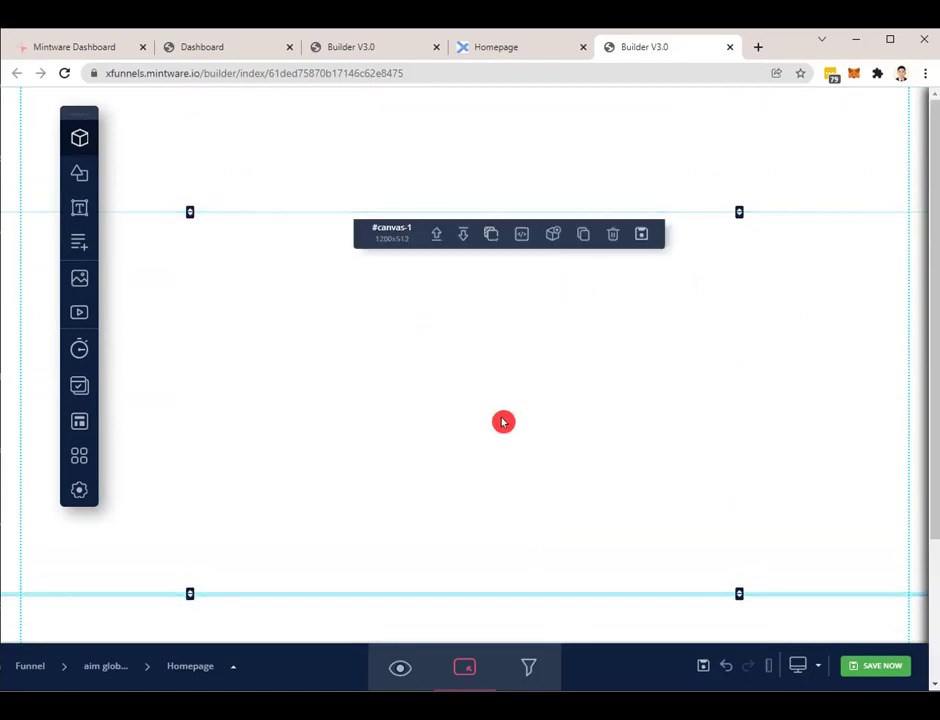
scroll(490, 450, down, 2)
click(472, 483)
click(508, 254)
scroll(508, 255, up, 2)
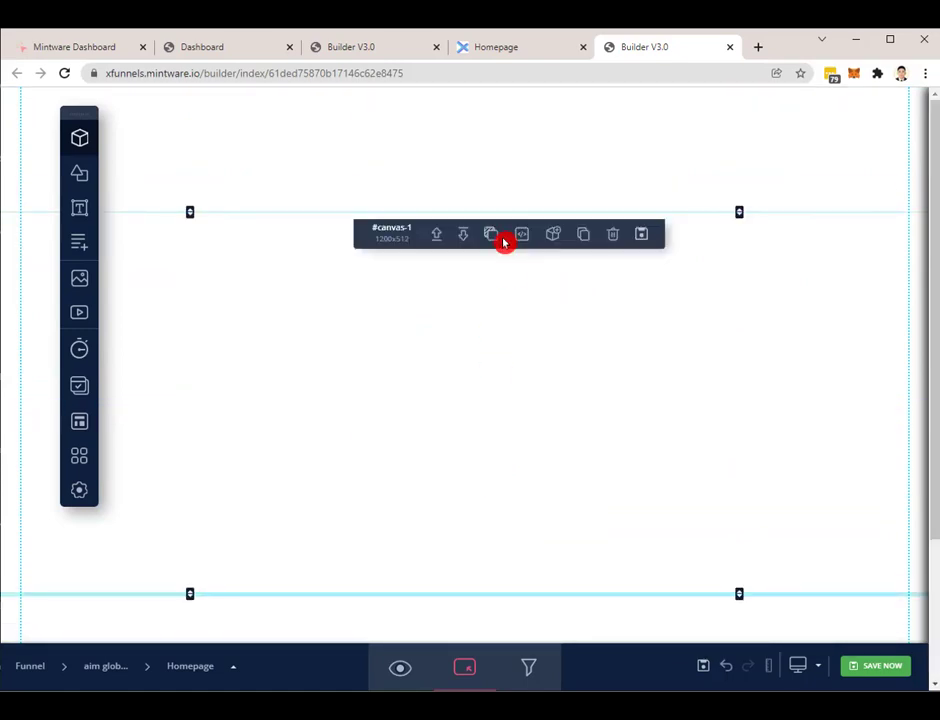
click(438, 154)
click(404, 295)
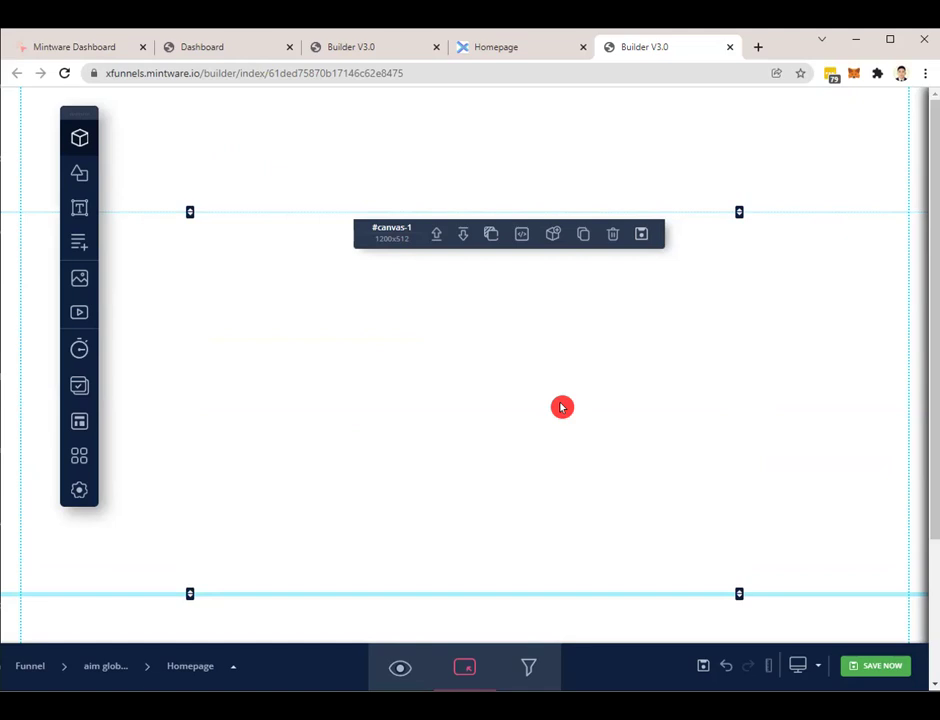
Enlarge the first canvas section to about 584 px high by moving the divider beneath it
click(385, 153)
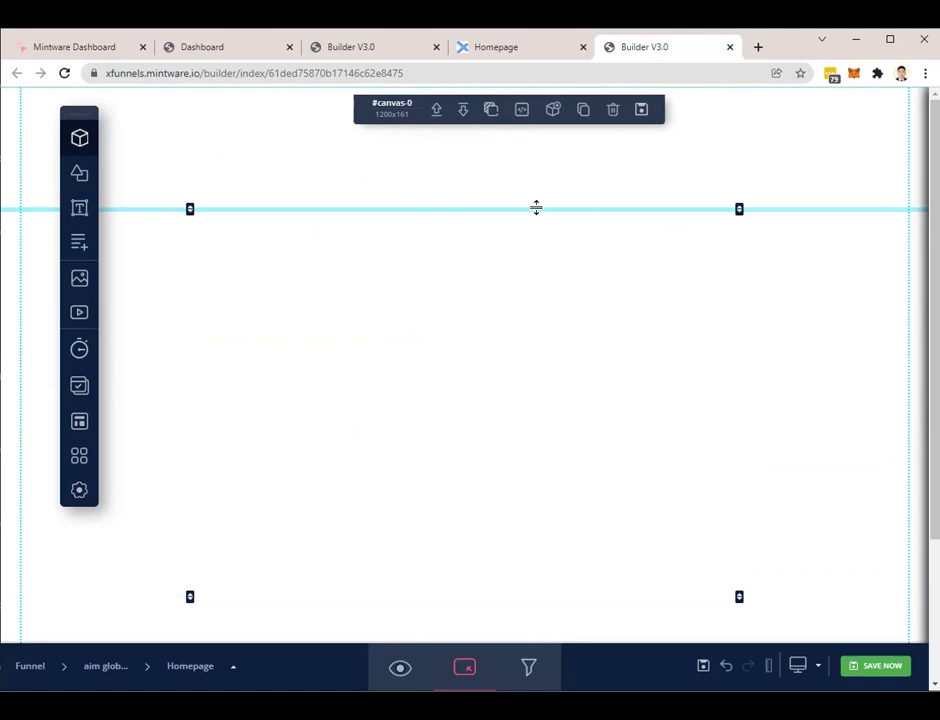
drag(540, 246, 520, 433)
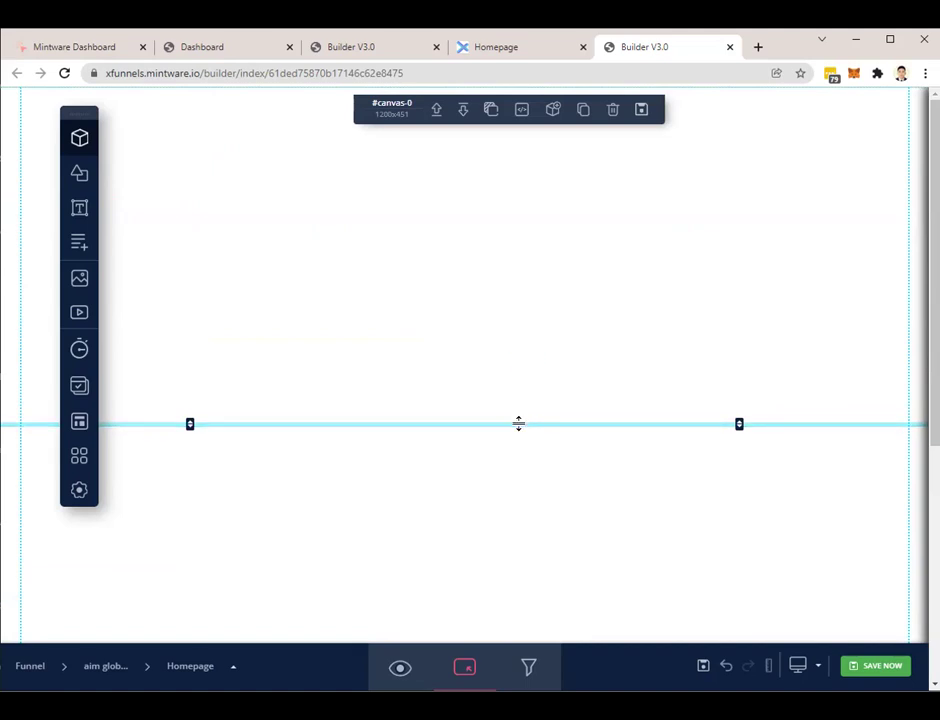
drag(516, 470, 541, 288)
drag(541, 528, 582, 453)
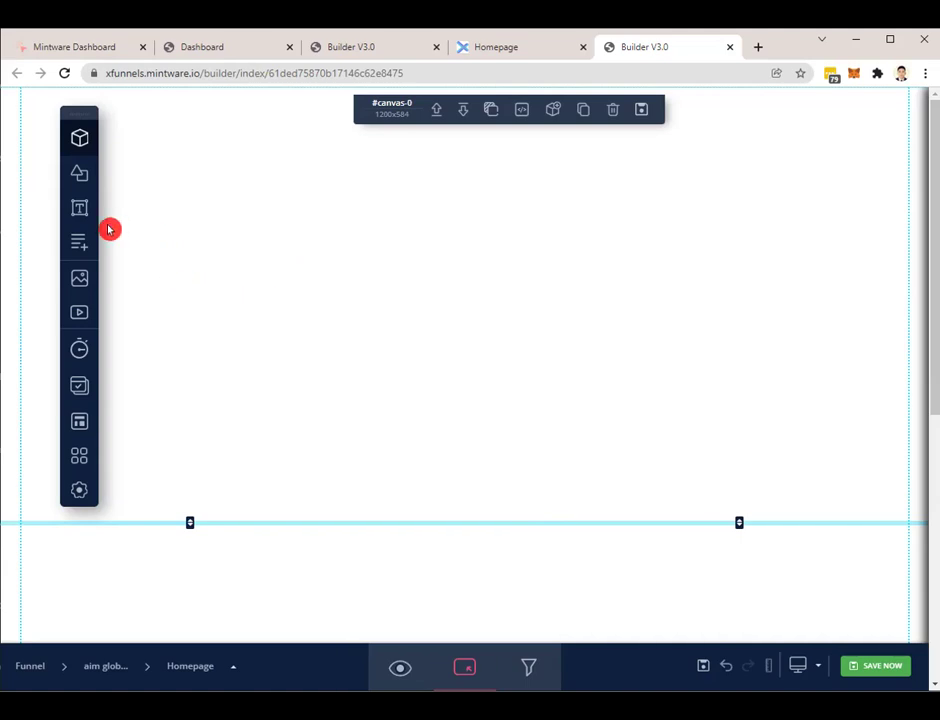
Browse the preset blocks and insert the "Find Your Dream Home" real estate preset into the homepage
click(80, 137)
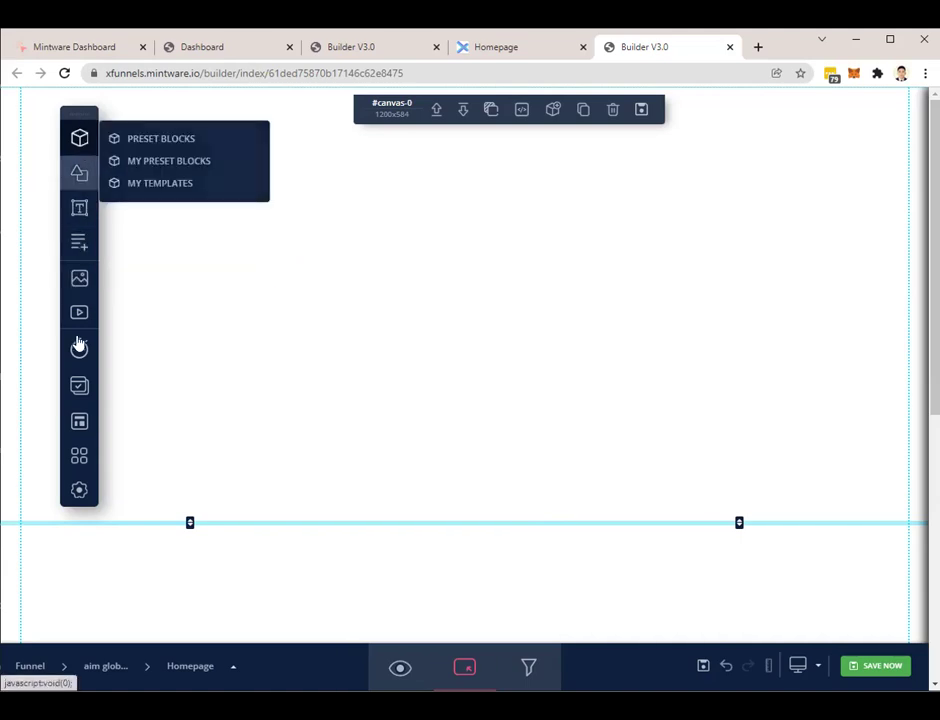
mouse_move(80, 138)
click(174, 146)
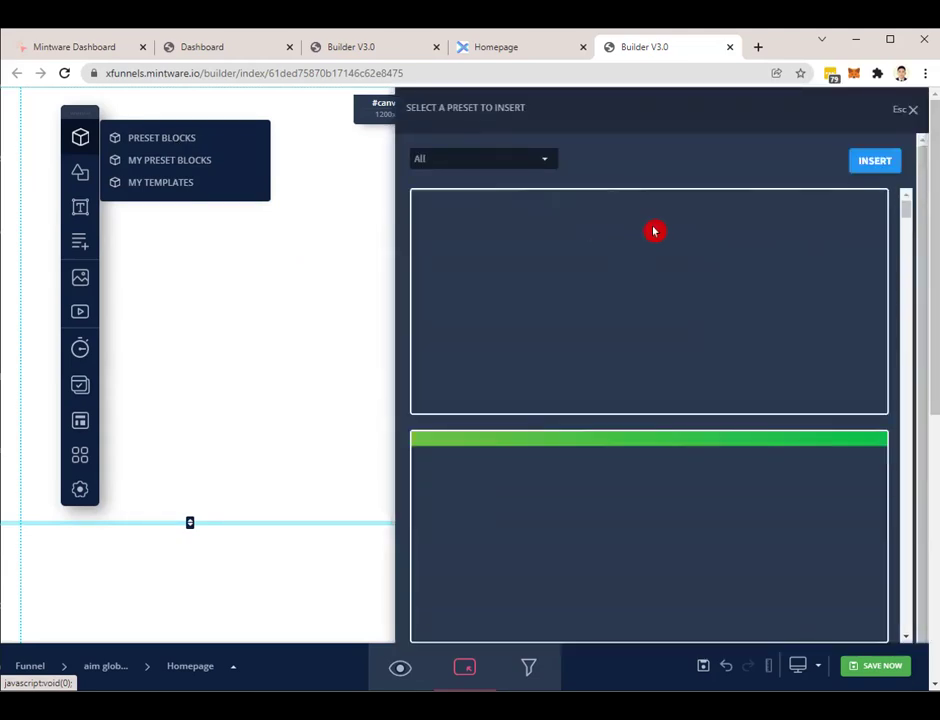
scroll(797, 362, down, 6)
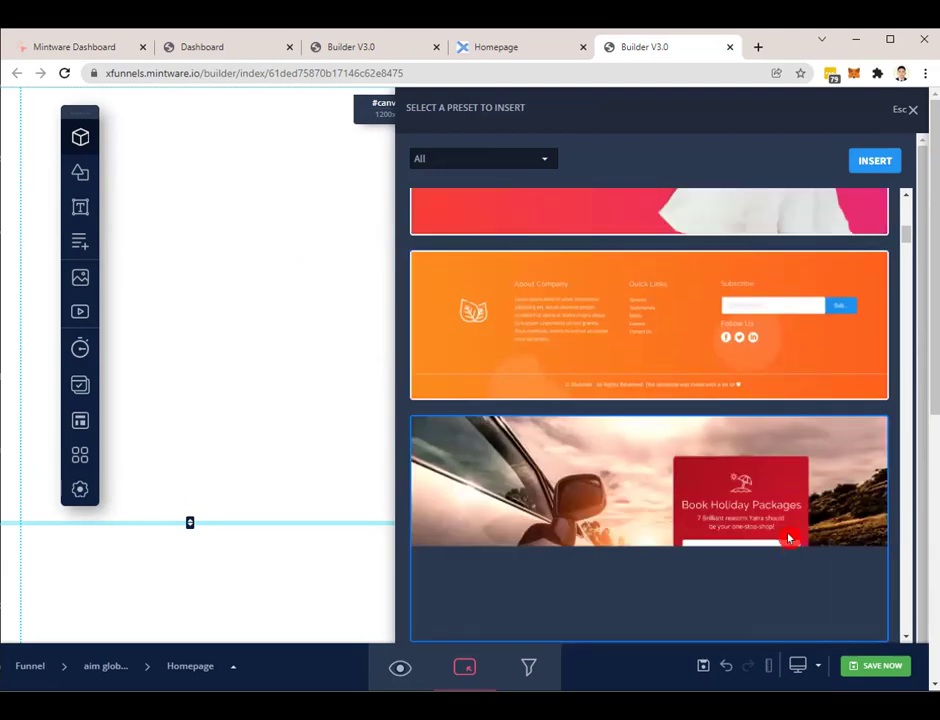
scroll(791, 522, down, 3)
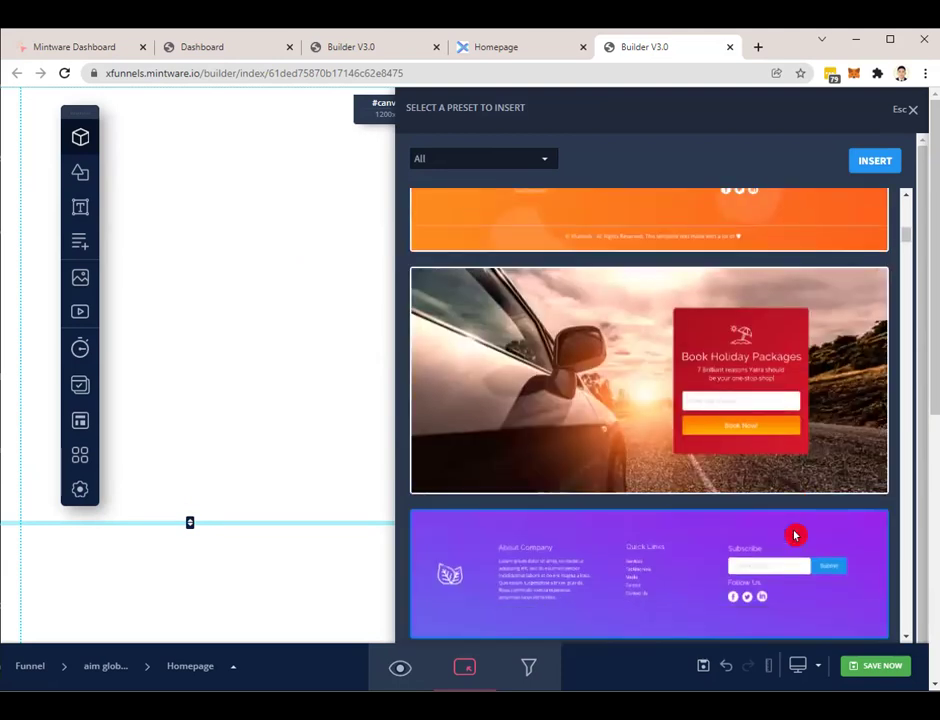
scroll(799, 525, up, 9)
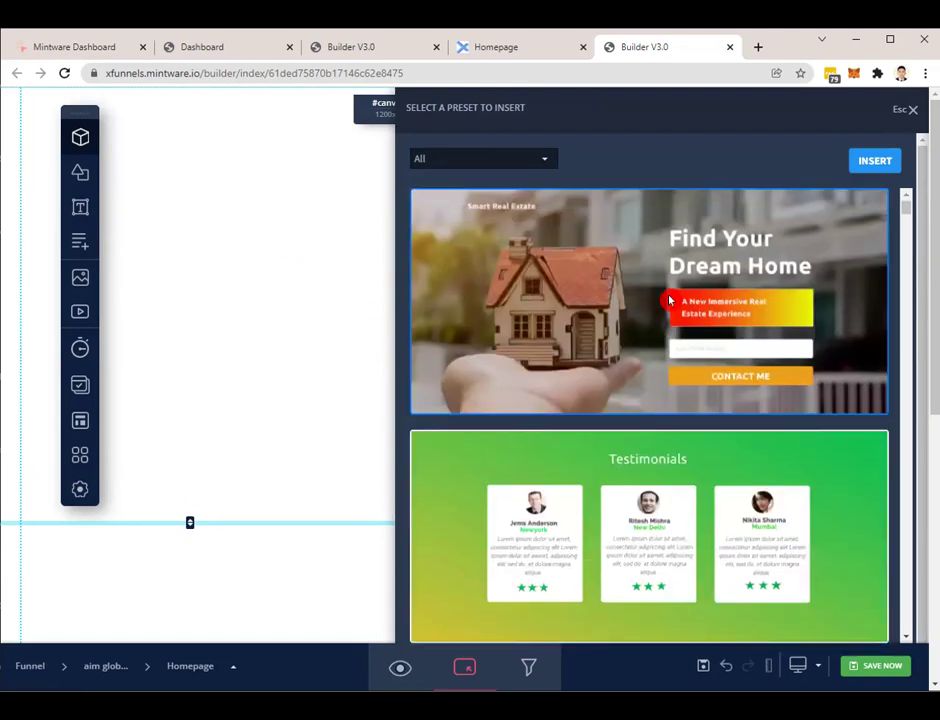
click(662, 260)
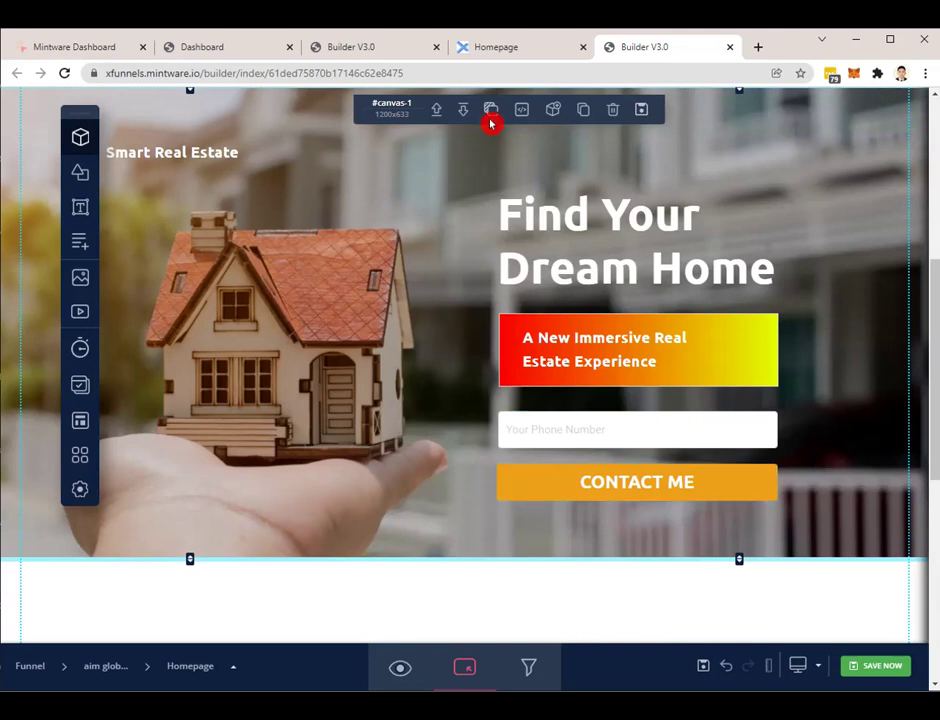
Delete the "Find Your Dream Home" block from the homepage
click(612, 110)
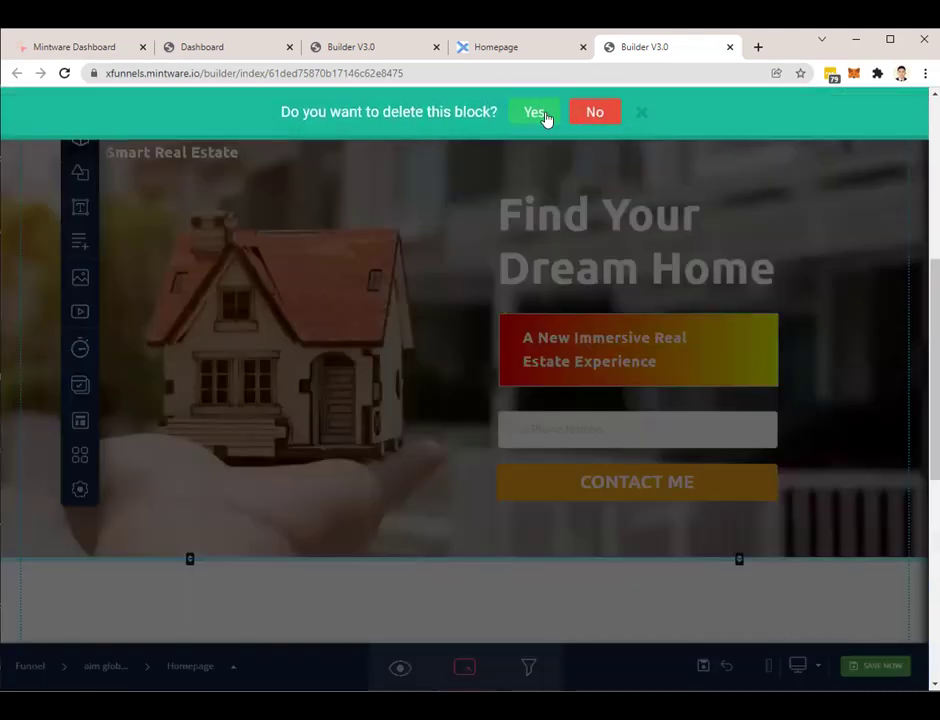
click(534, 112)
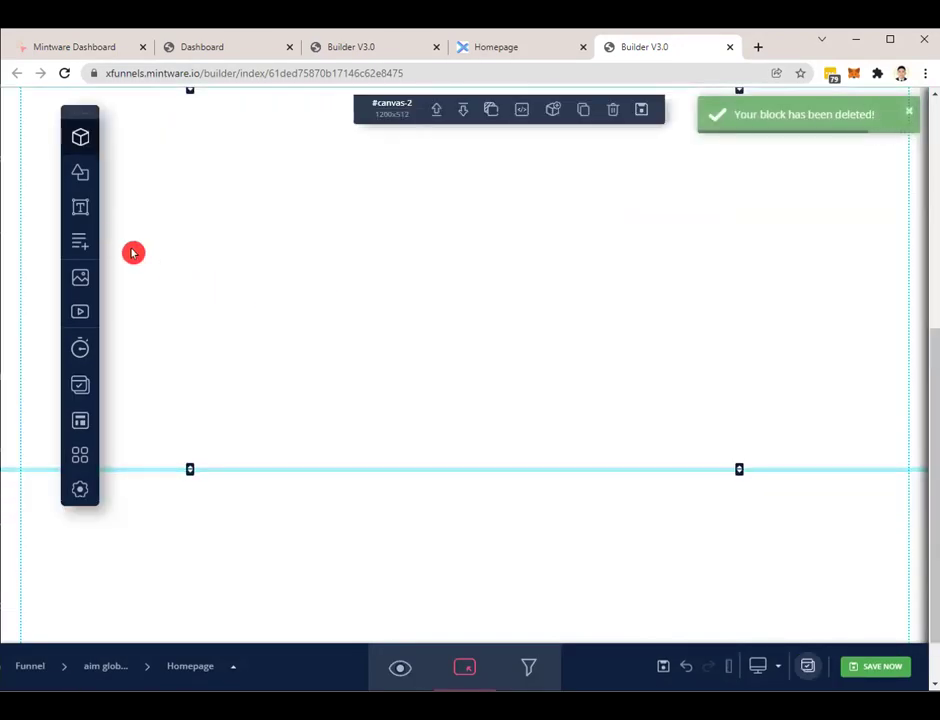
Add a 230 by 230 circle to the 512 px high canvas section at about X 362, Y 119
click(78, 178)
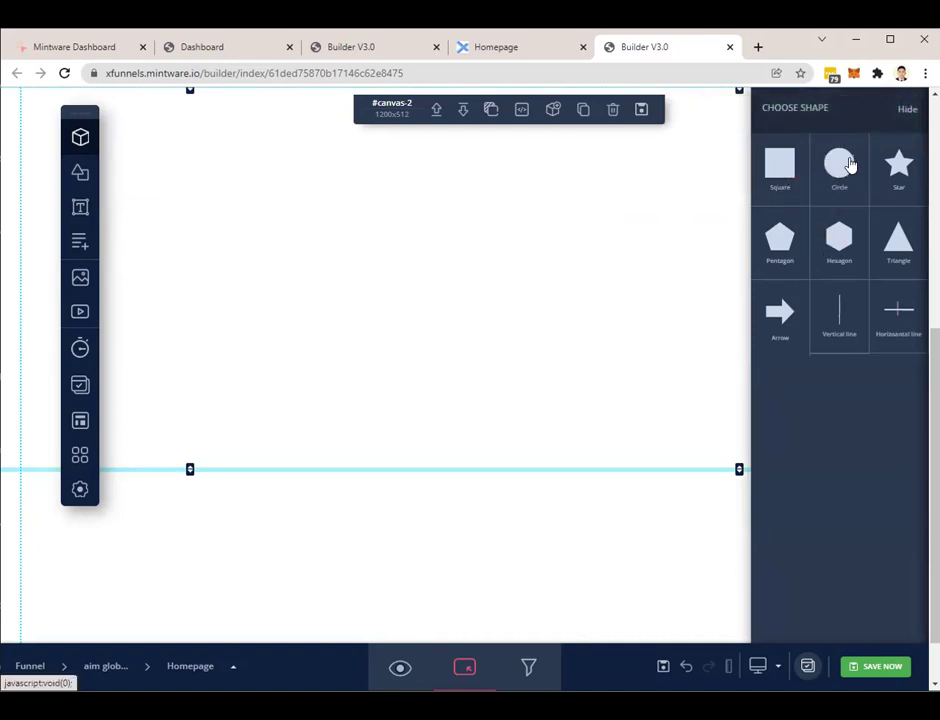
drag(842, 165, 338, 266)
drag(394, 313, 393, 269)
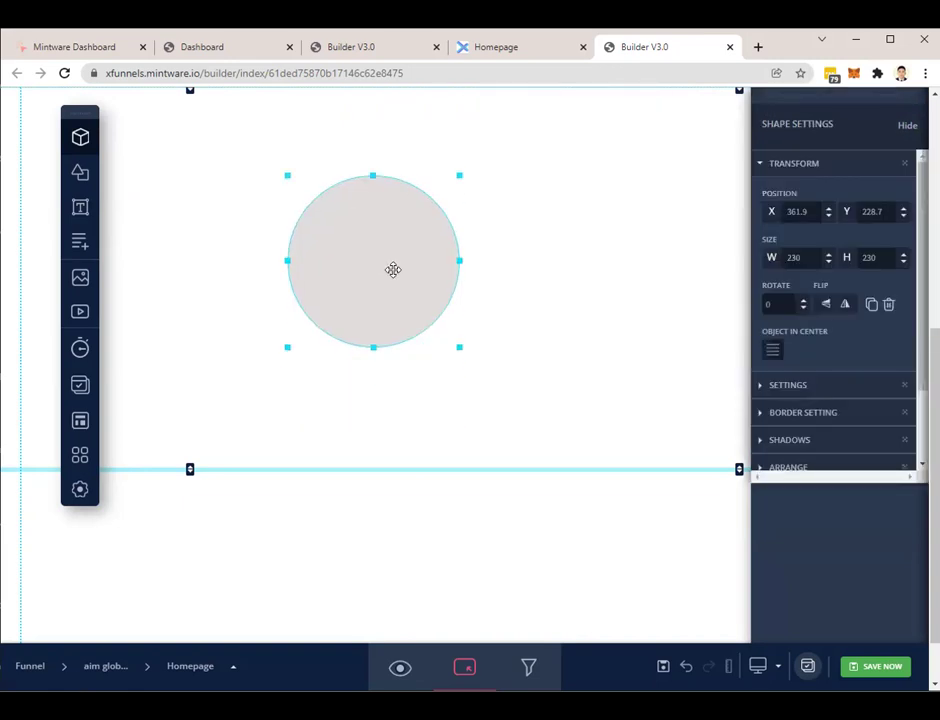
click(858, 290)
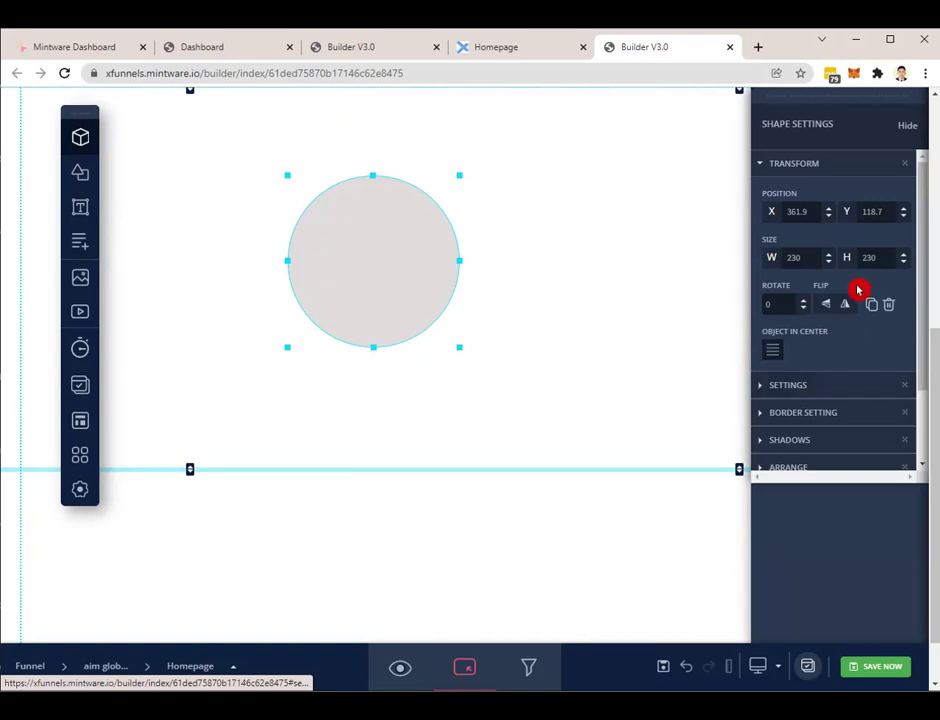
Look through the circle's general settings and its border colour, style and width options
scroll(801, 300, down, 2)
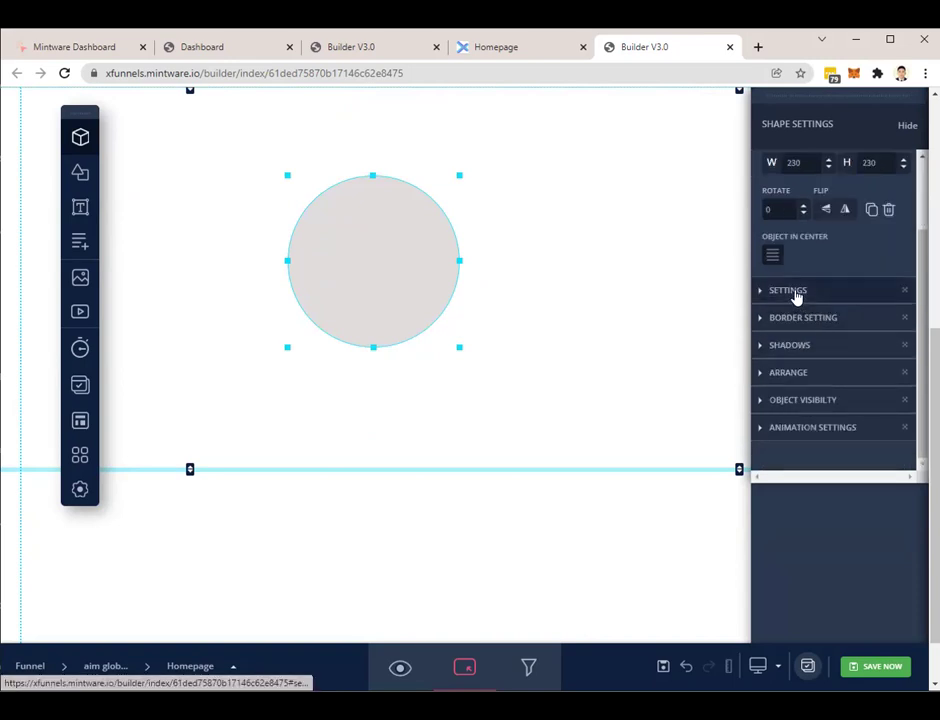
click(797, 292)
click(797, 292)
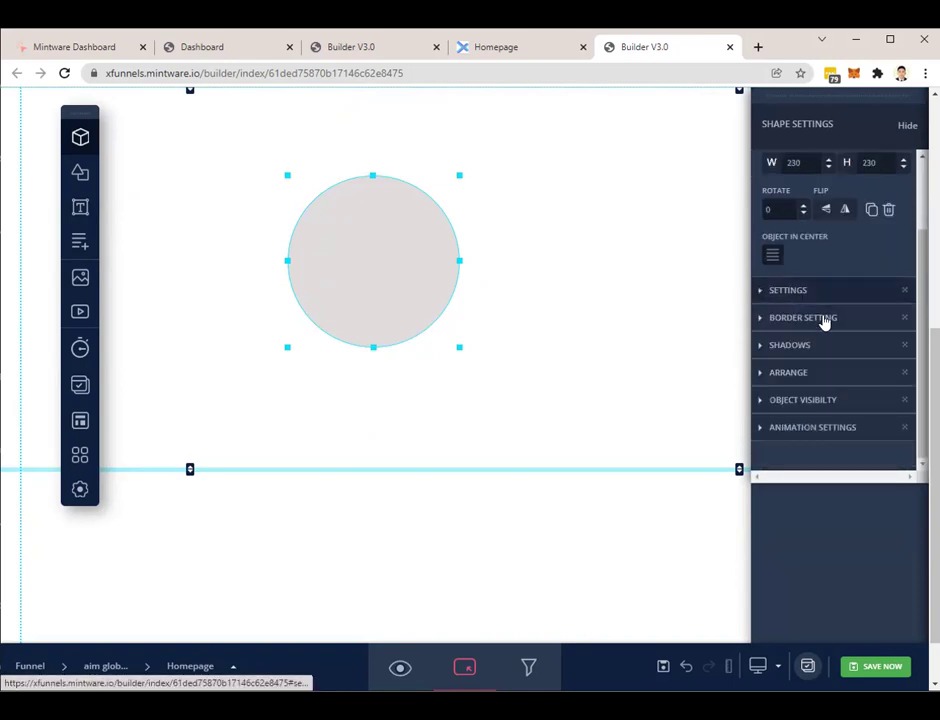
click(795, 318)
scroll(843, 323, down, 3)
scroll(774, 365, up, 3)
click(771, 370)
mouse_move(808, 415)
mouse_down()
mouse_move(843, 390)
mouse_move(852, 411)
mouse_move(749, 366)
mouse_up()
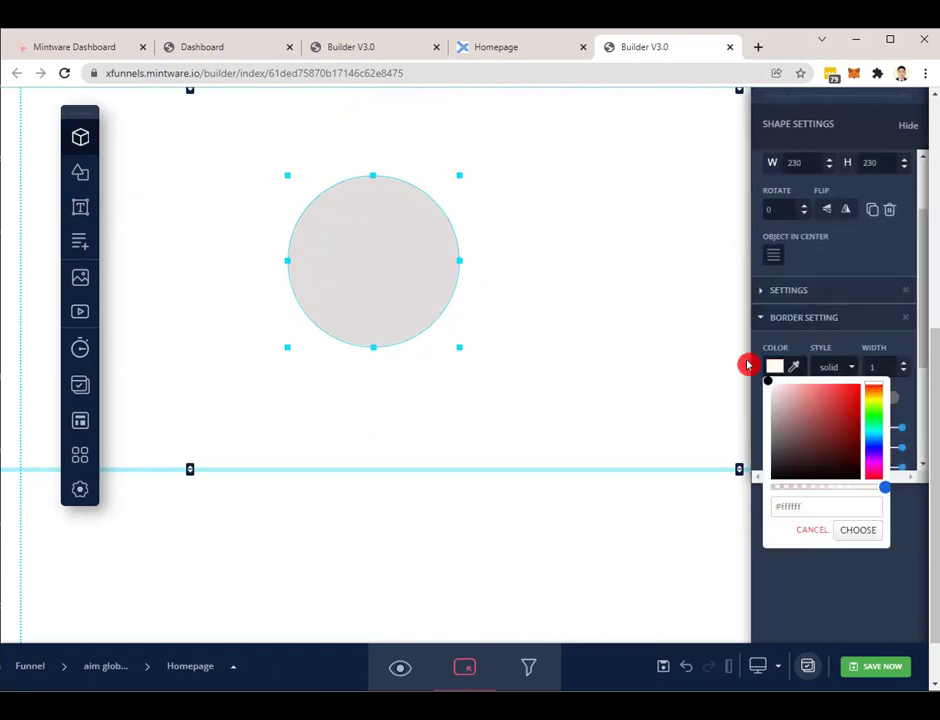
click(778, 292)
click(779, 292)
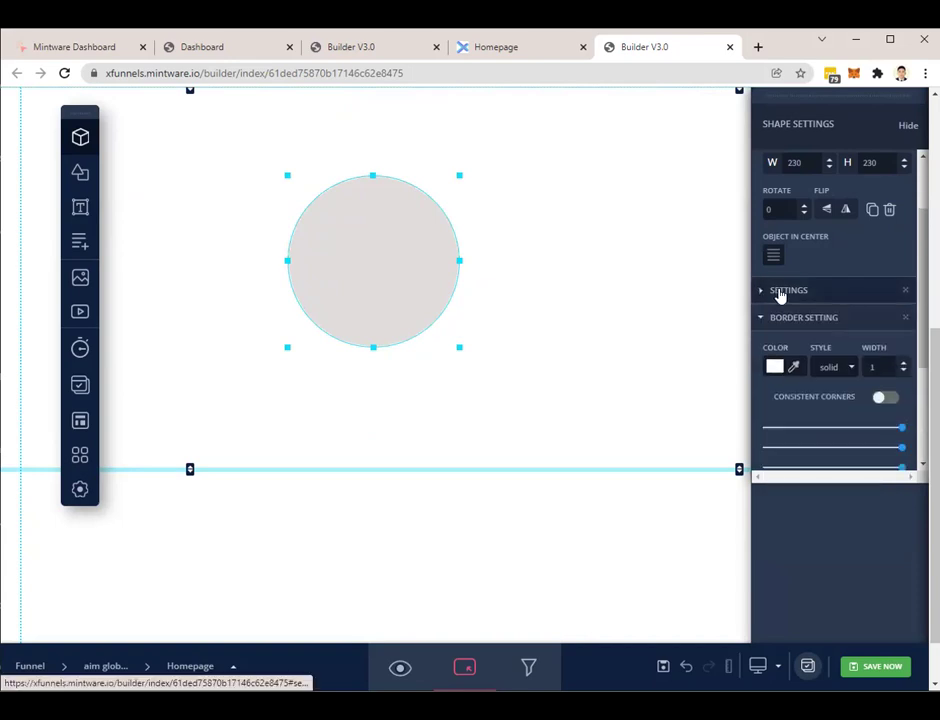
Set the circle's background colour to red #e51919
click(836, 300)
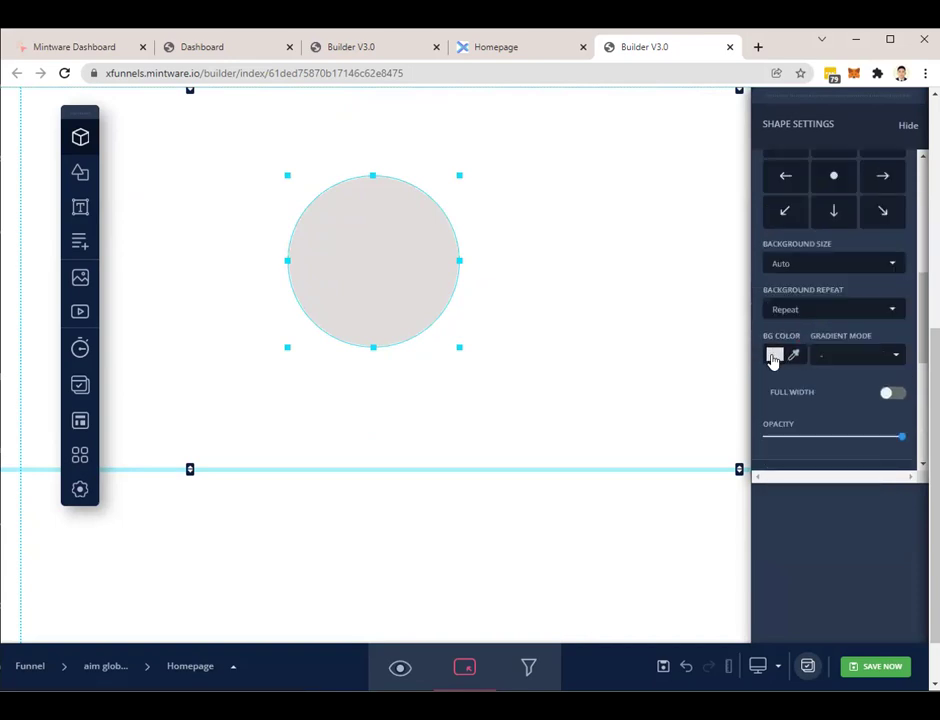
click(773, 356)
mouse_move(787, 392)
mouse_down()
mouse_move(839, 415)
mouse_move(850, 388)
mouse_up()
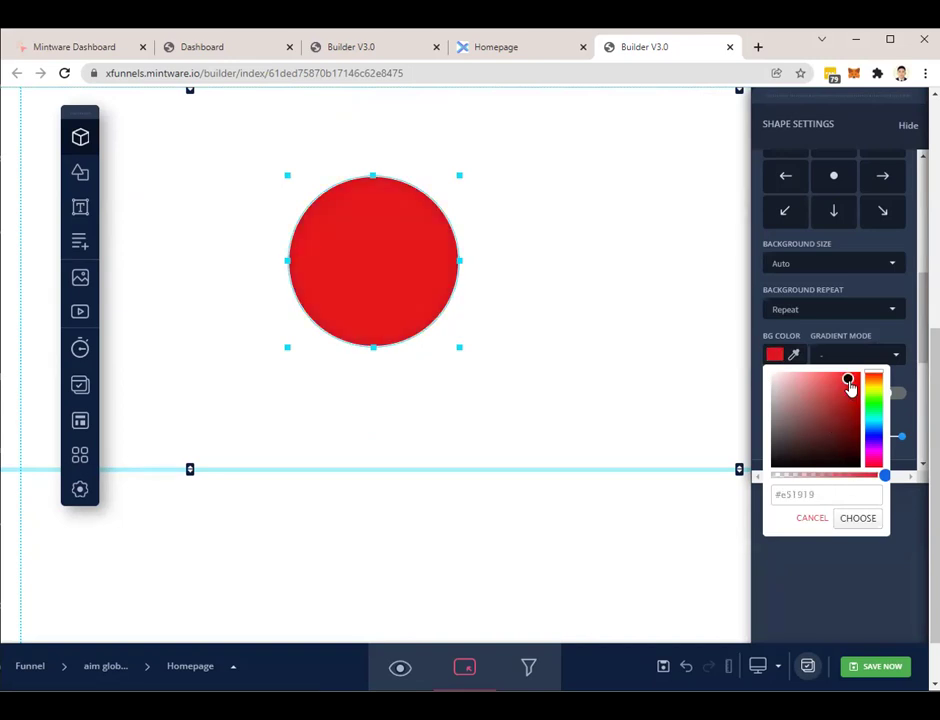
click(608, 268)
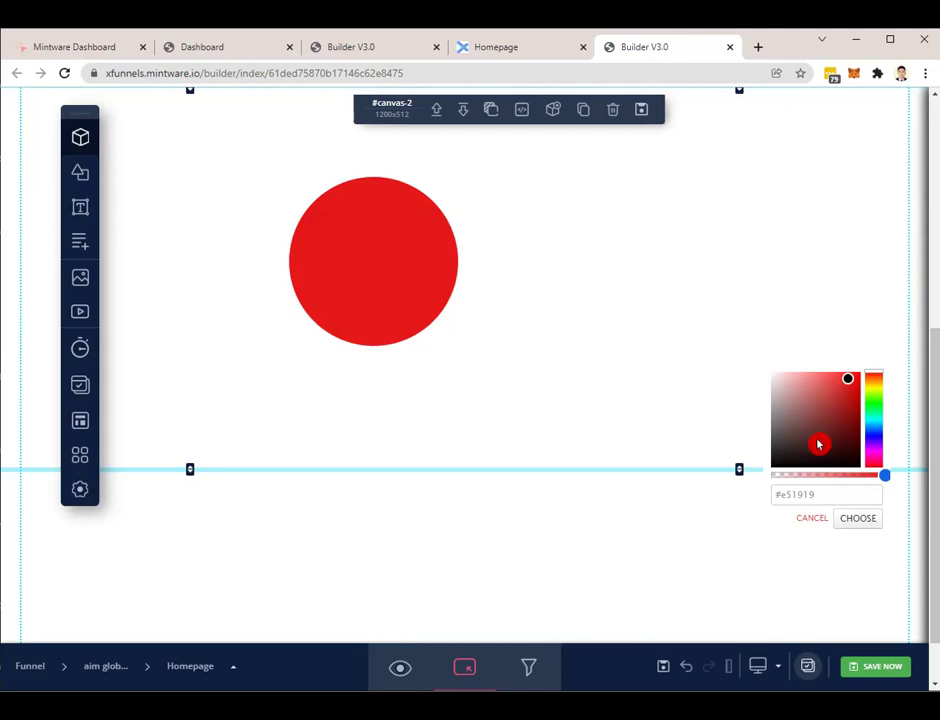
click(858, 518)
click(411, 261)
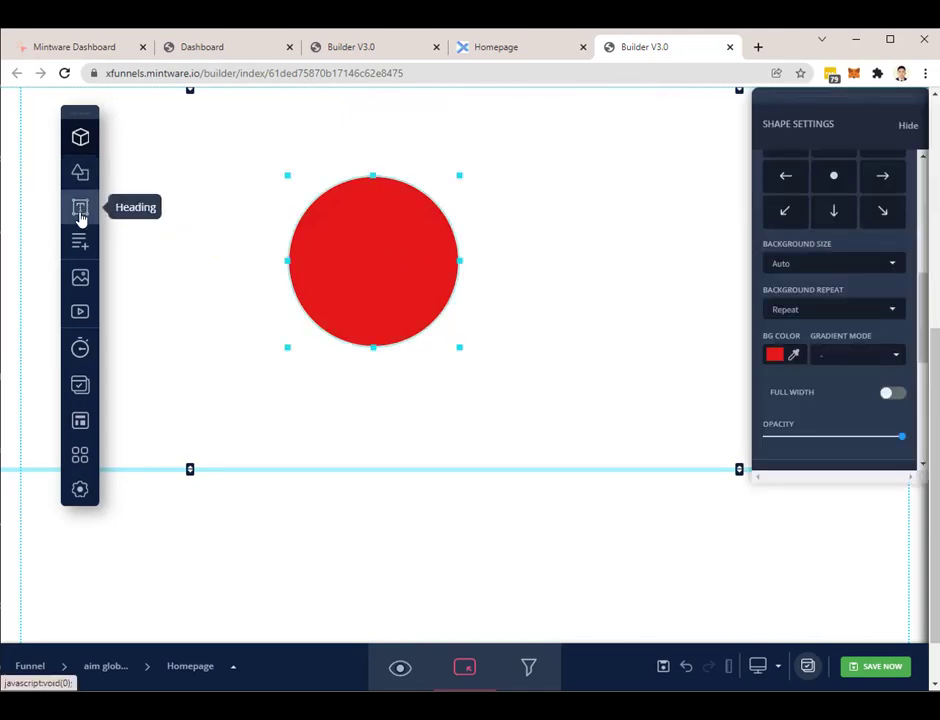
Add a heading beside the upper right of the red circle, at about X 587, Y 124
click(80, 215)
drag(486, 195, 608, 195)
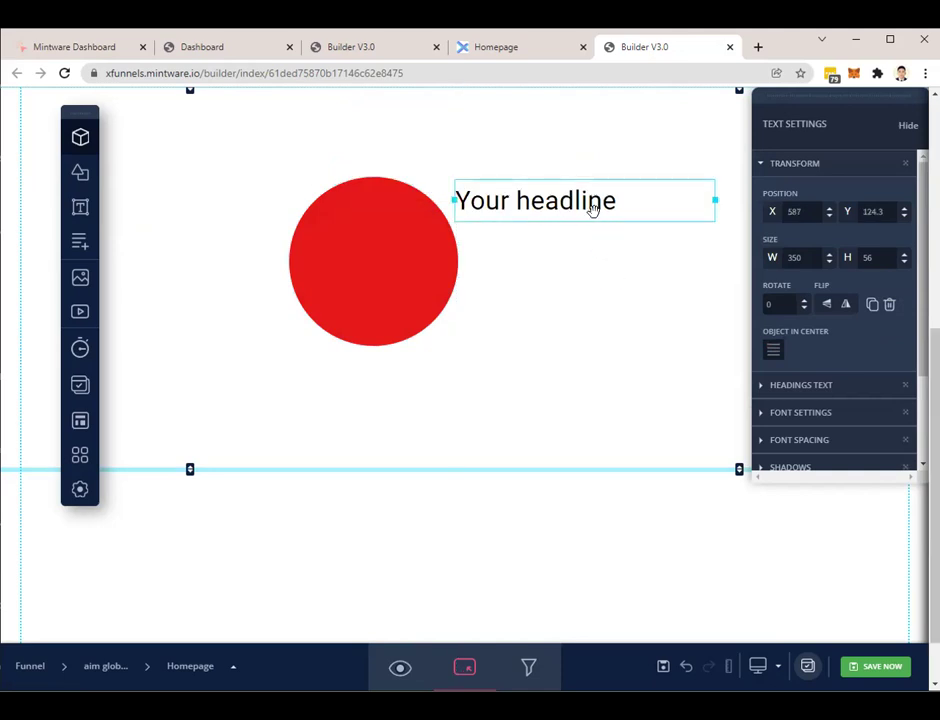
click(594, 228)
triple_click(594, 198)
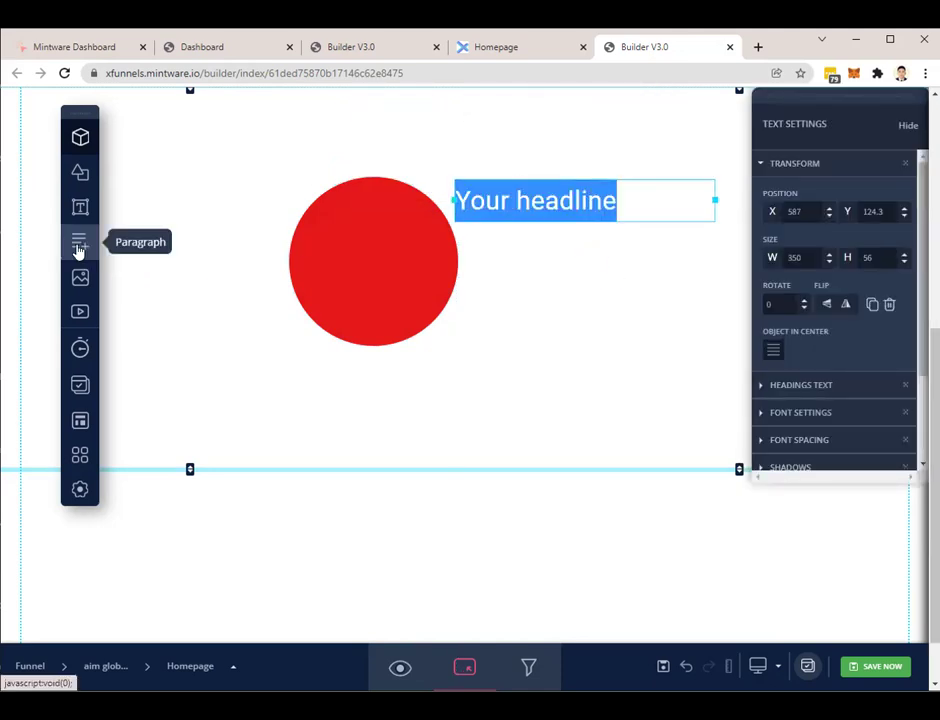
Add a paragraph below the headline, at about X 596, Y 190
click(78, 250)
drag(403, 177, 575, 258)
click(567, 273)
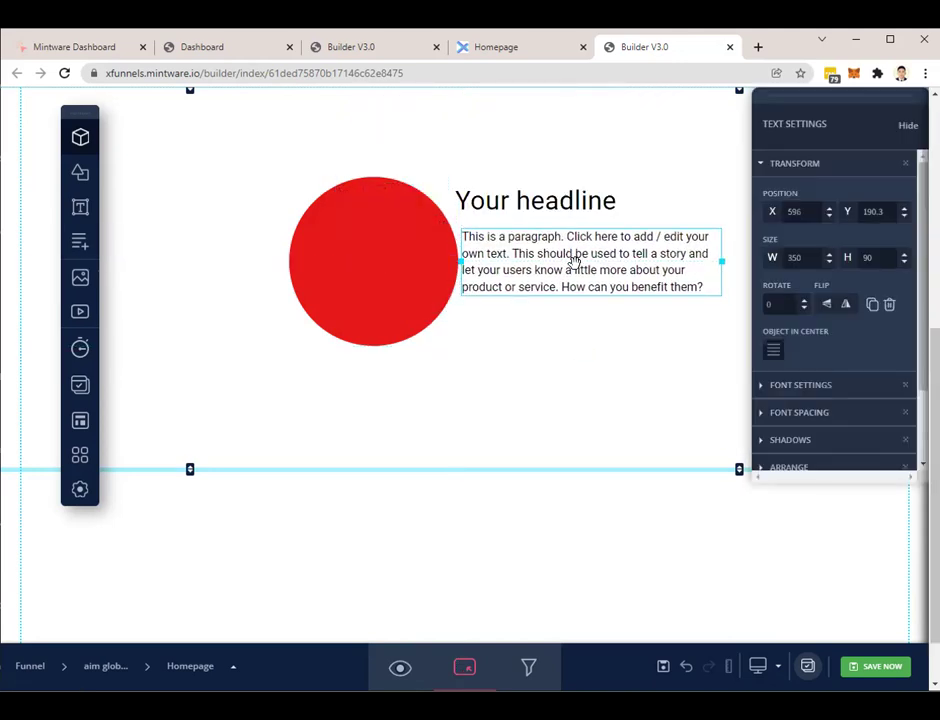
triple_click(575, 258)
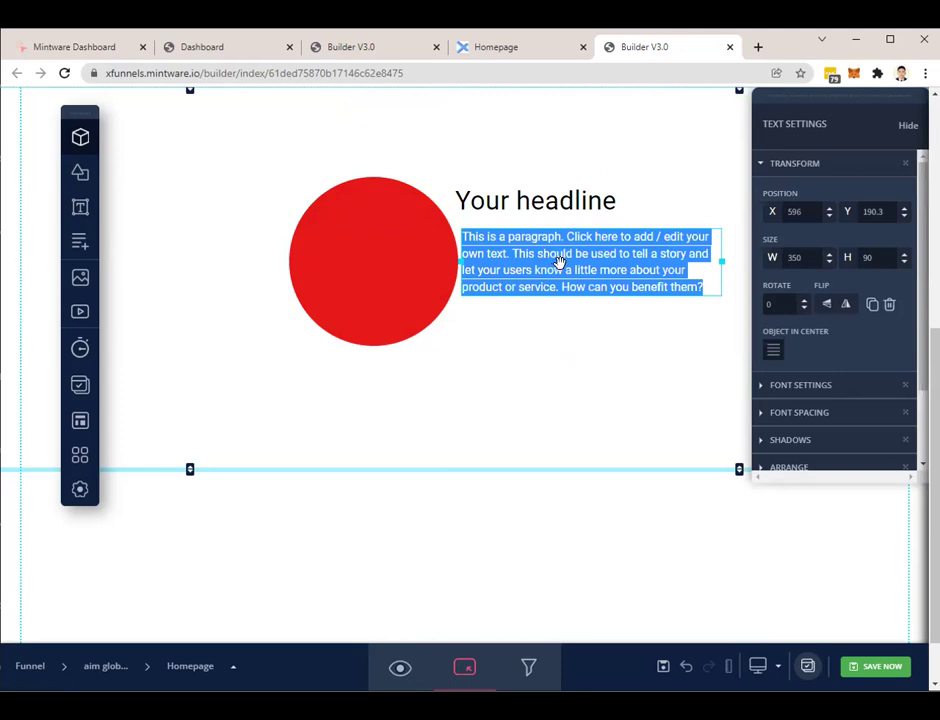
Select the headline and the paragraph in turn to compare their text settings, including the heading levels
click(575, 186)
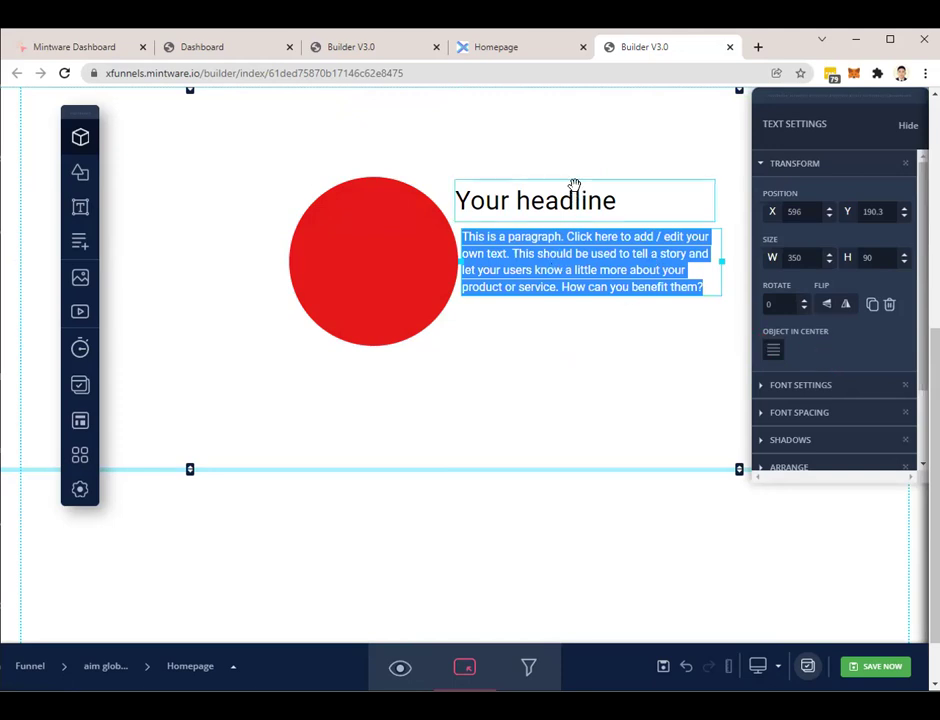
triple_click(575, 186)
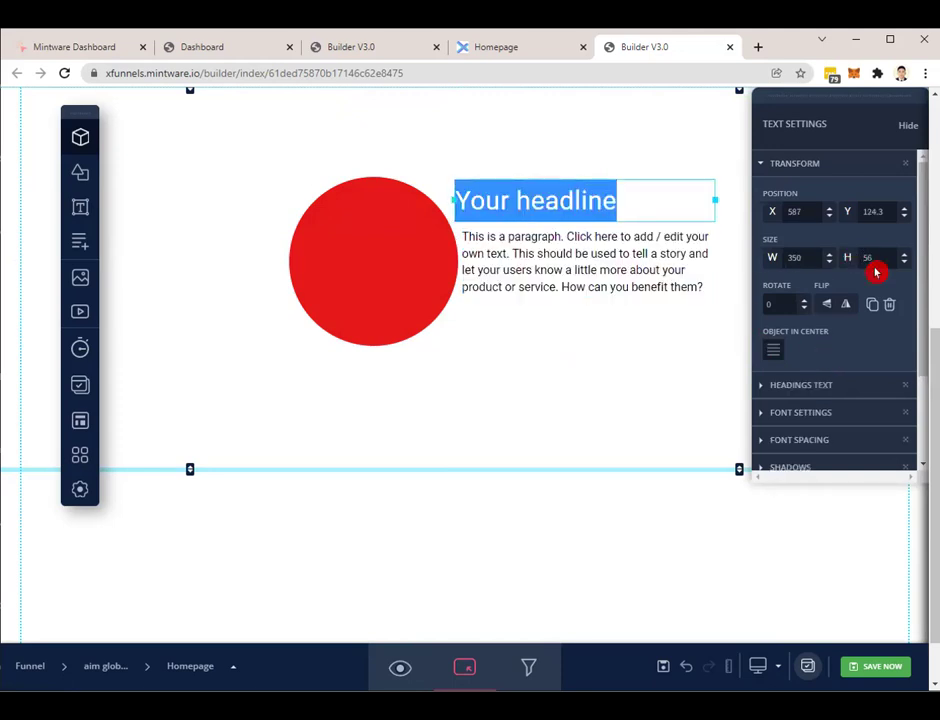
click(811, 389)
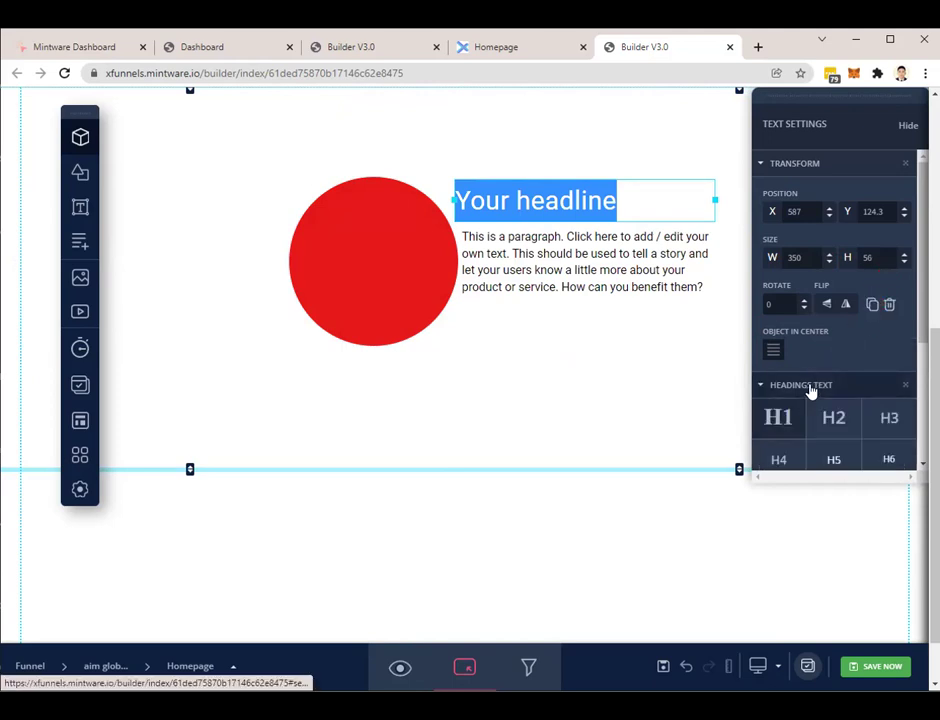
click(811, 389)
click(564, 267)
triple_click(565, 265)
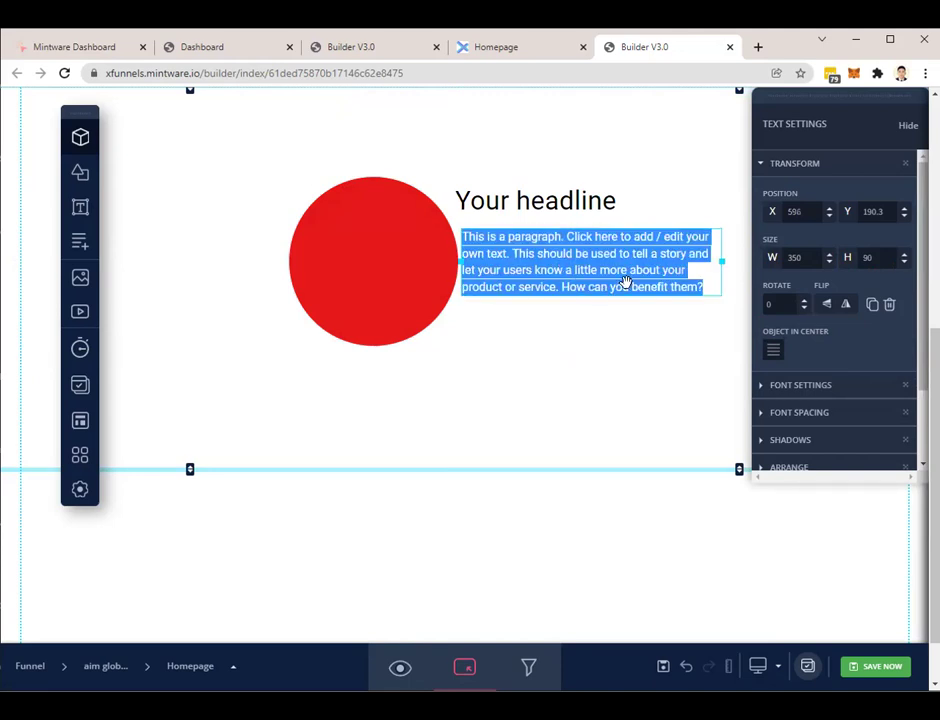
click(614, 201)
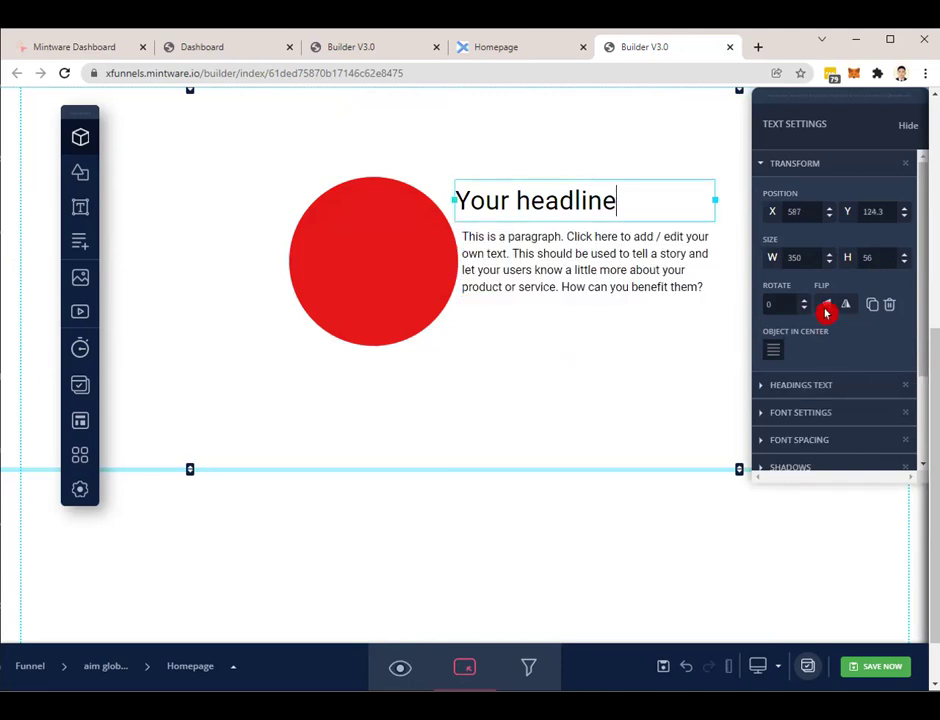
Move the circle, headline and paragraph towards the section's left side, and widen the paragraph to about 640 px
drag(390, 283, 273, 210)
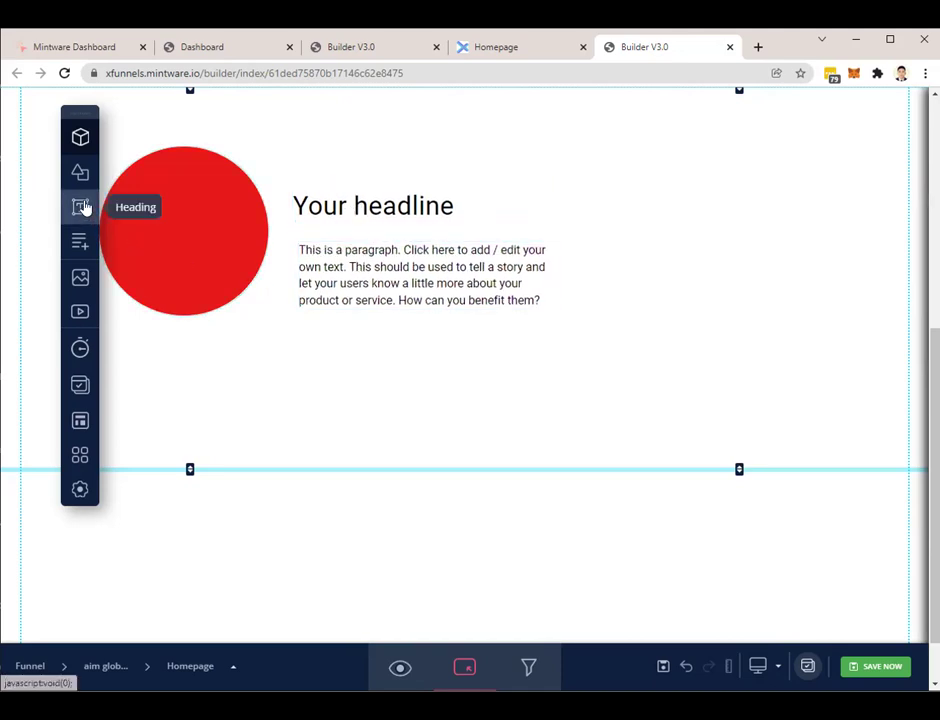
drag(80, 243, 291, 265)
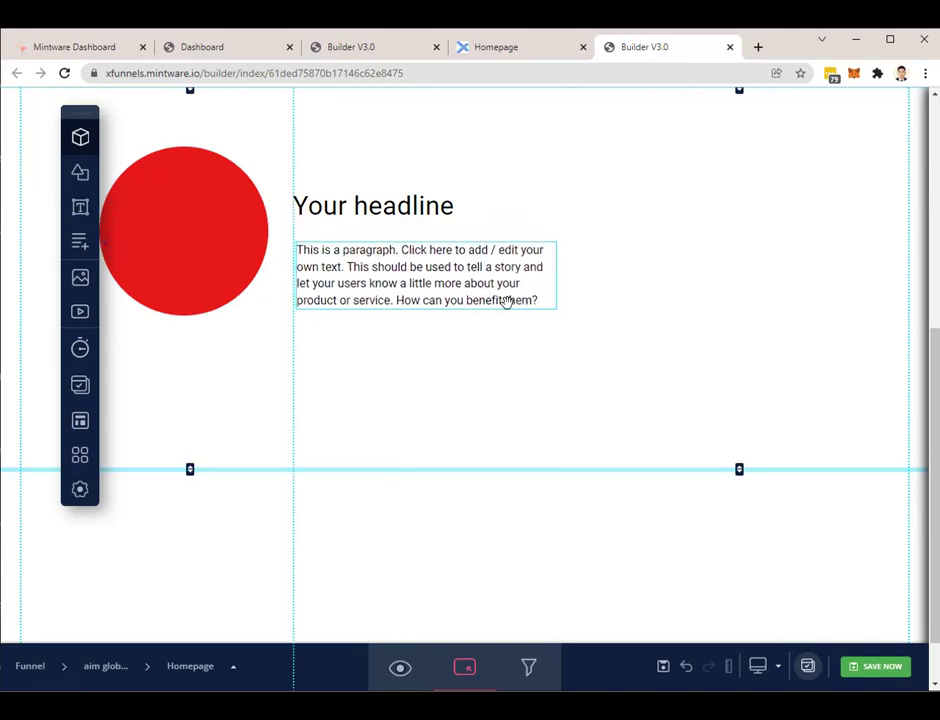
click(555, 290)
drag(556, 270, 771, 268)
click(550, 340)
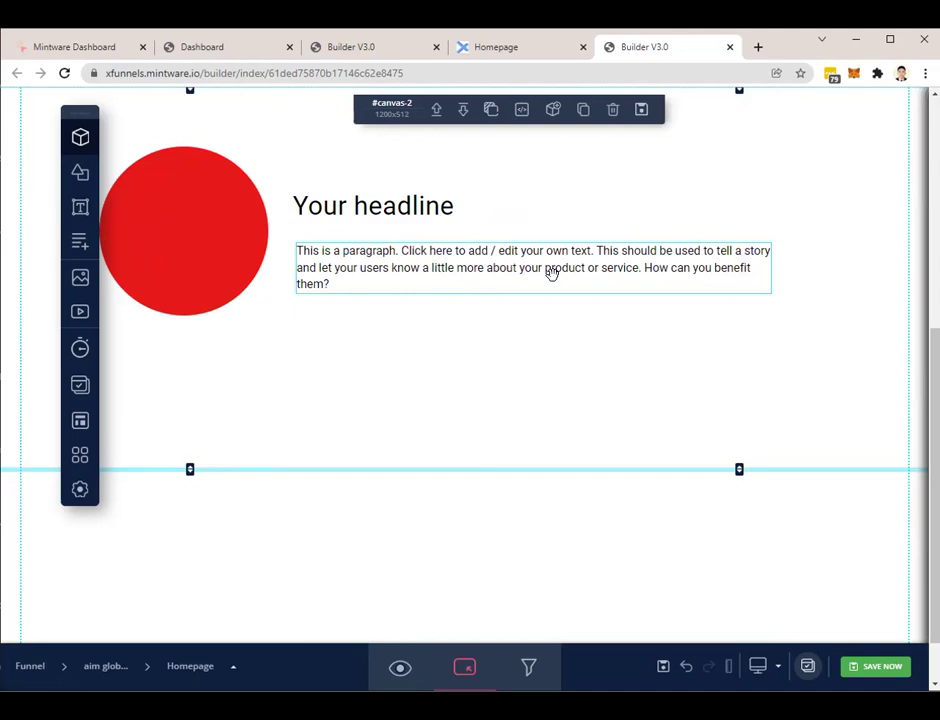
Set the paragraph text's font size to 24px
double_click(551, 272)
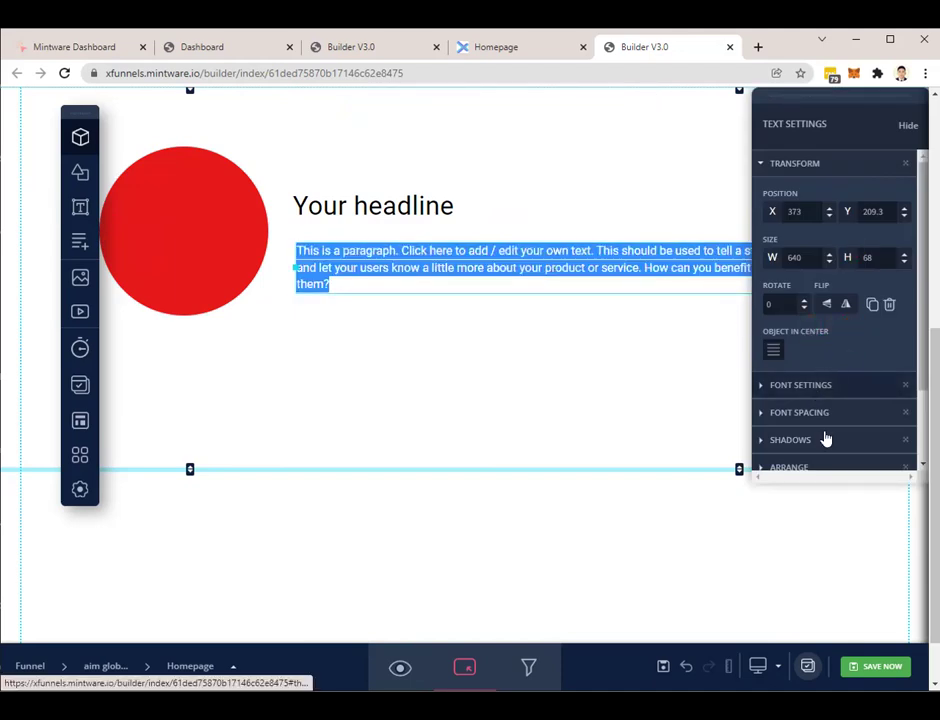
click(810, 388)
scroll(860, 300, down, 3)
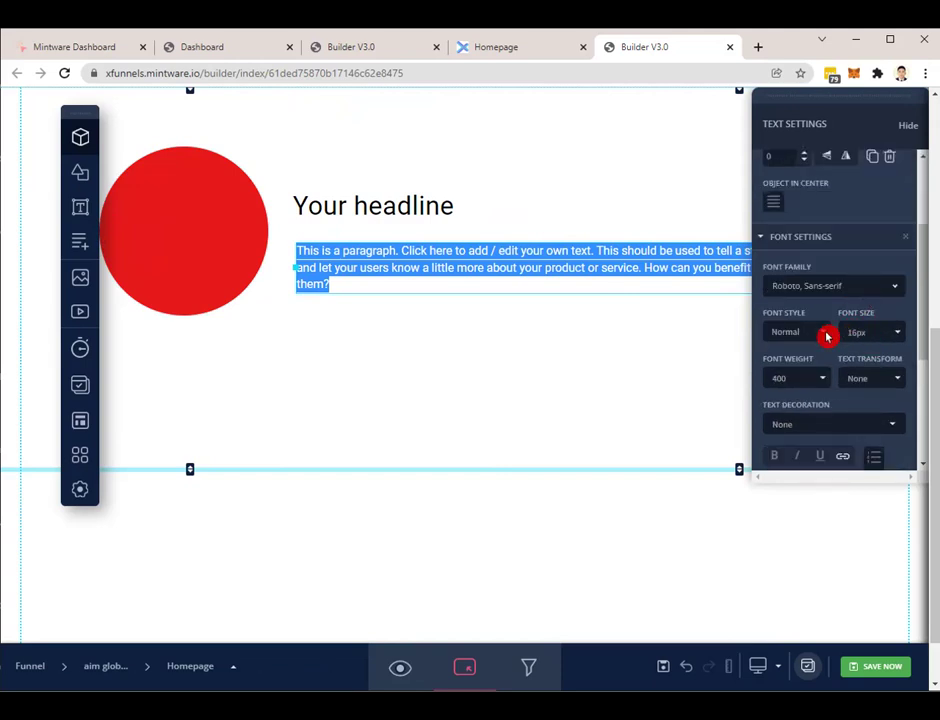
click(872, 338)
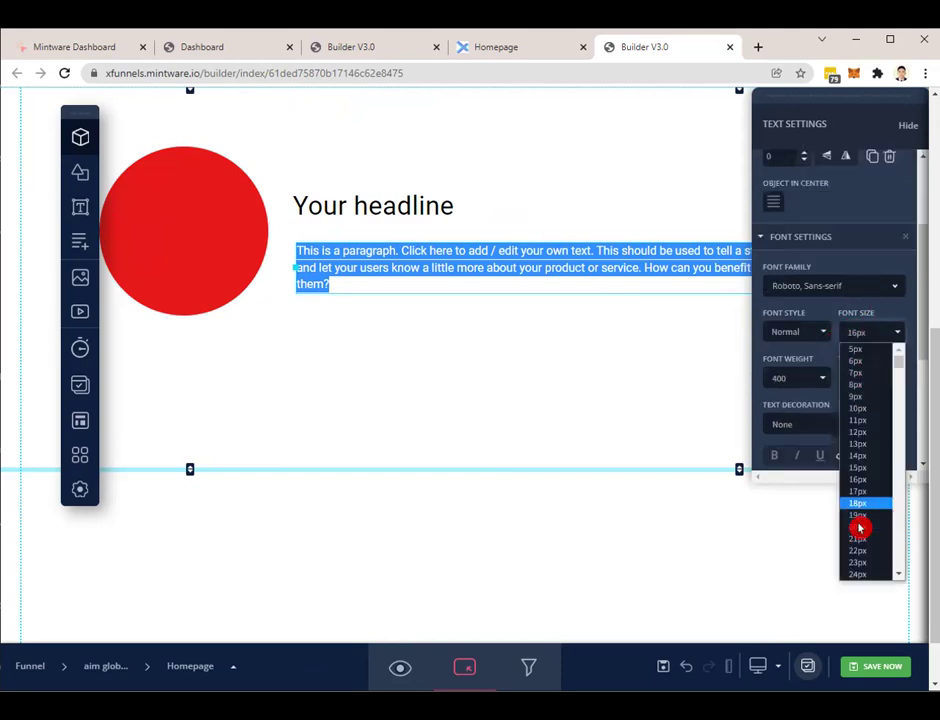
click(866, 576)
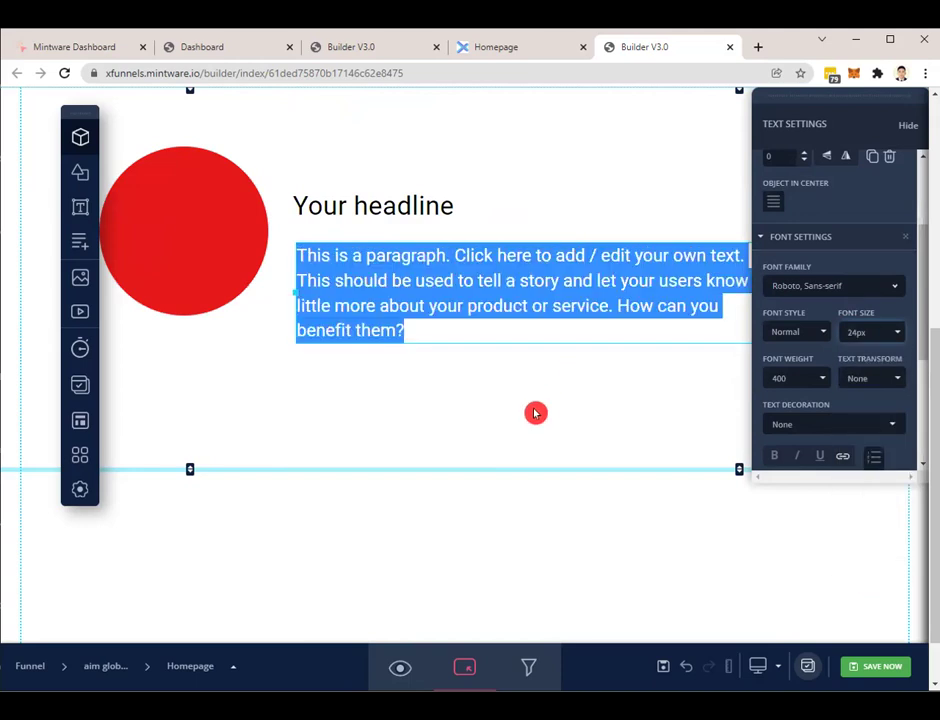
Extend the section with the circle and headline downwards to a height of about 772 px
click(535, 411)
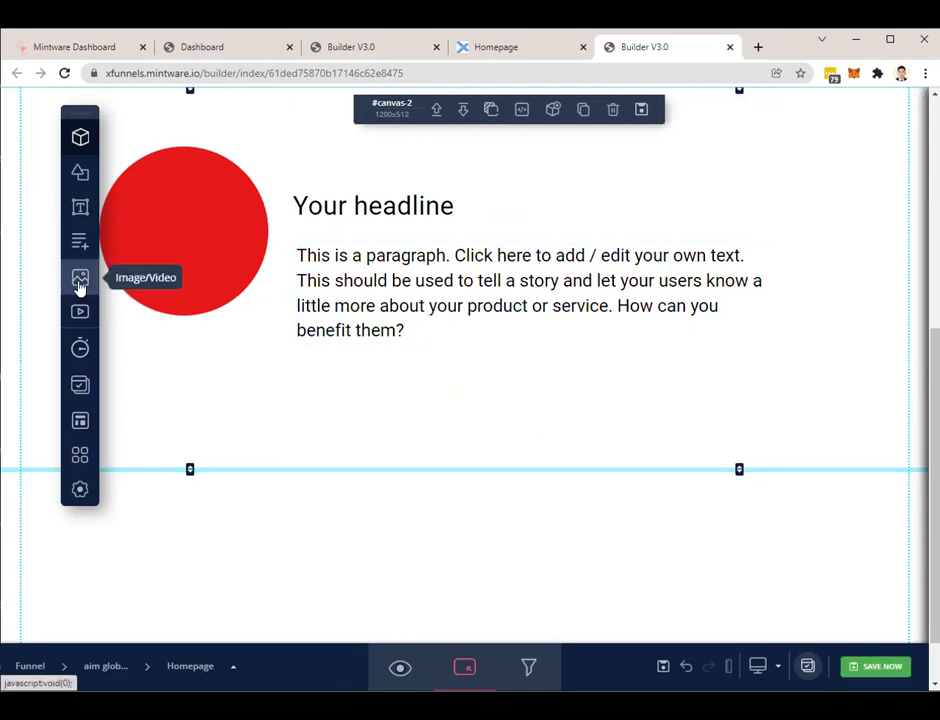
scroll(457, 405, down, 1)
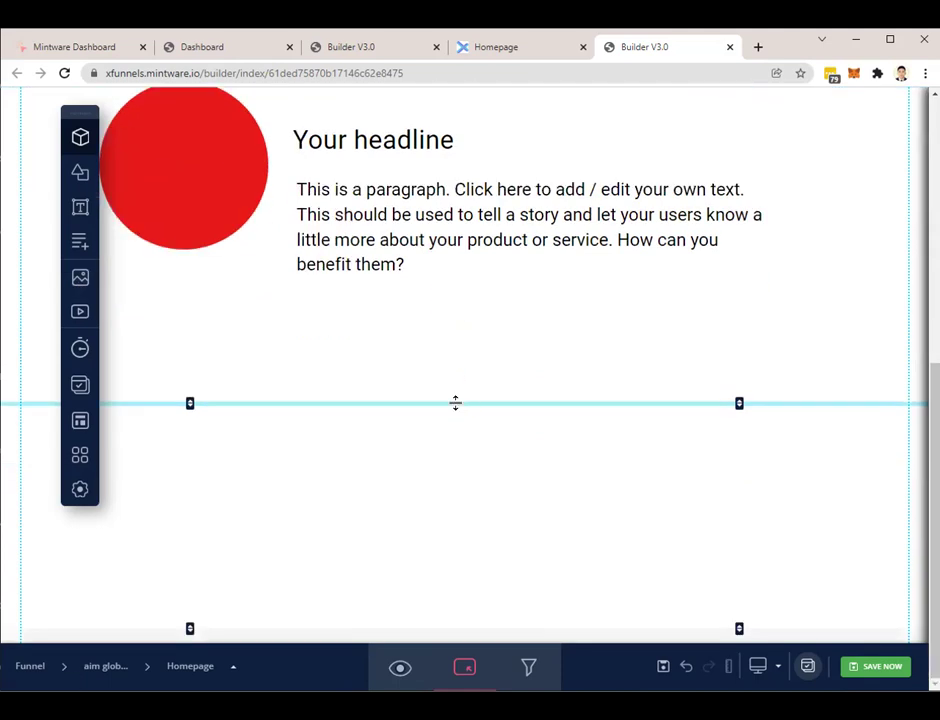
drag(455, 403, 441, 598)
scroll(420, 476, up, 1)
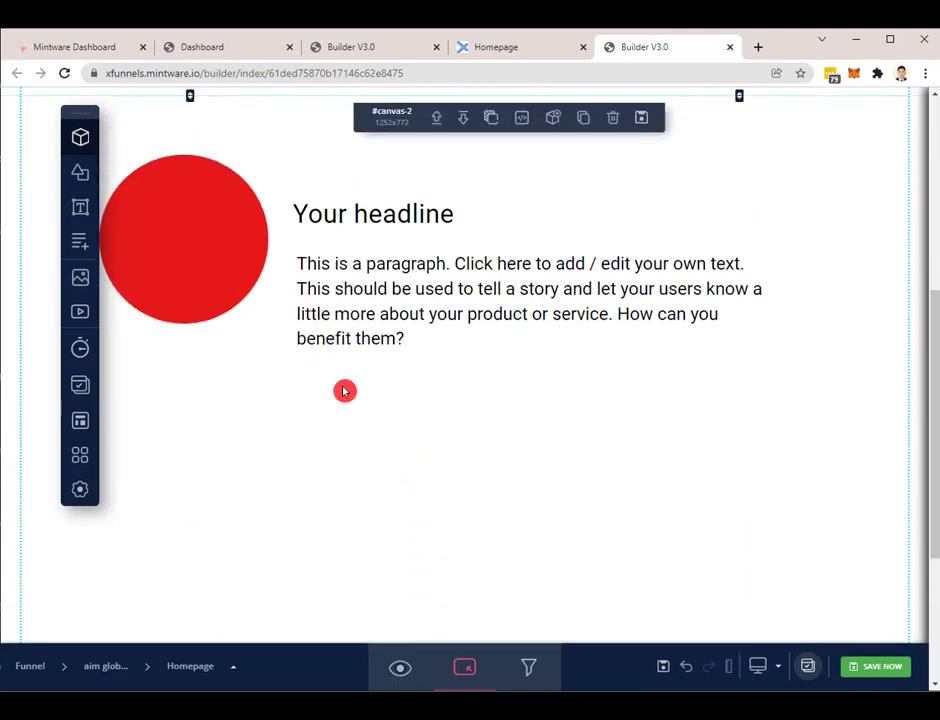
Shrink the red circle and reposition the headline and paragraph closer beside it
click(222, 254)
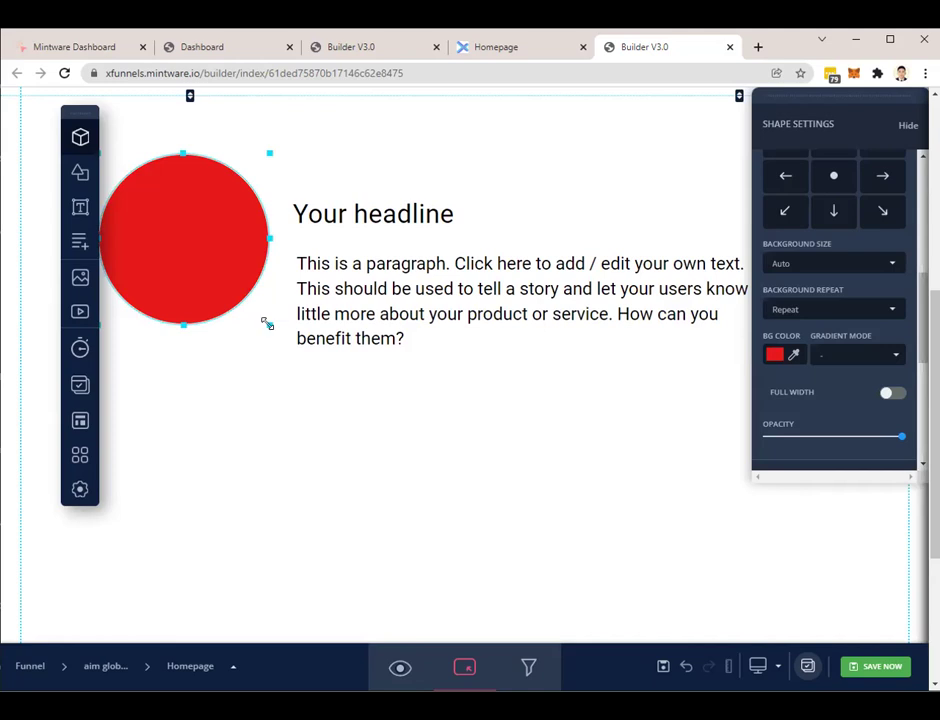
drag(267, 323, 225, 270)
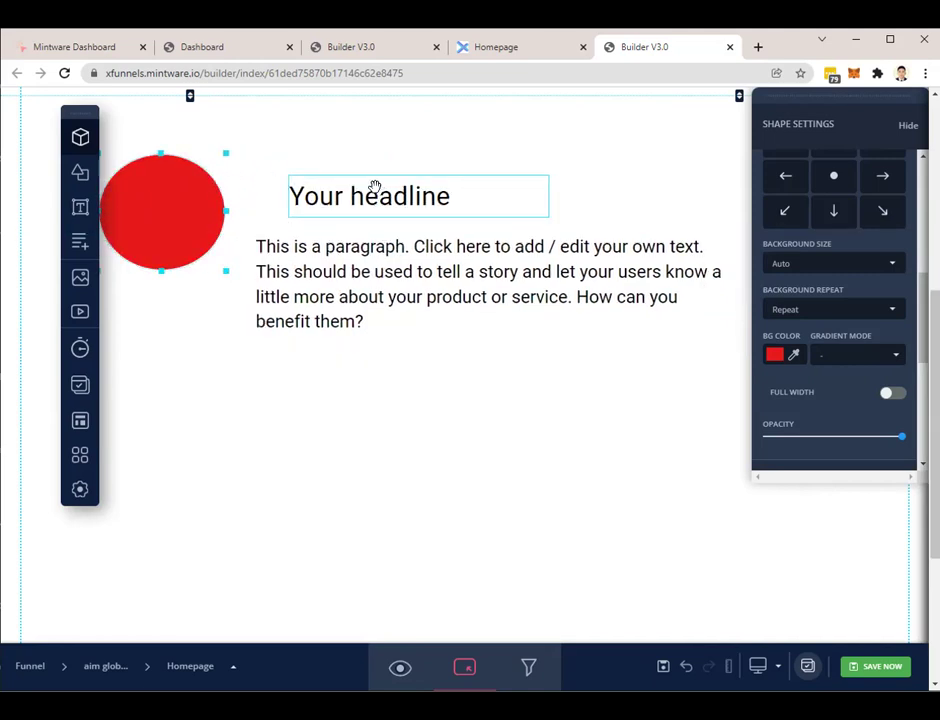
click(411, 401)
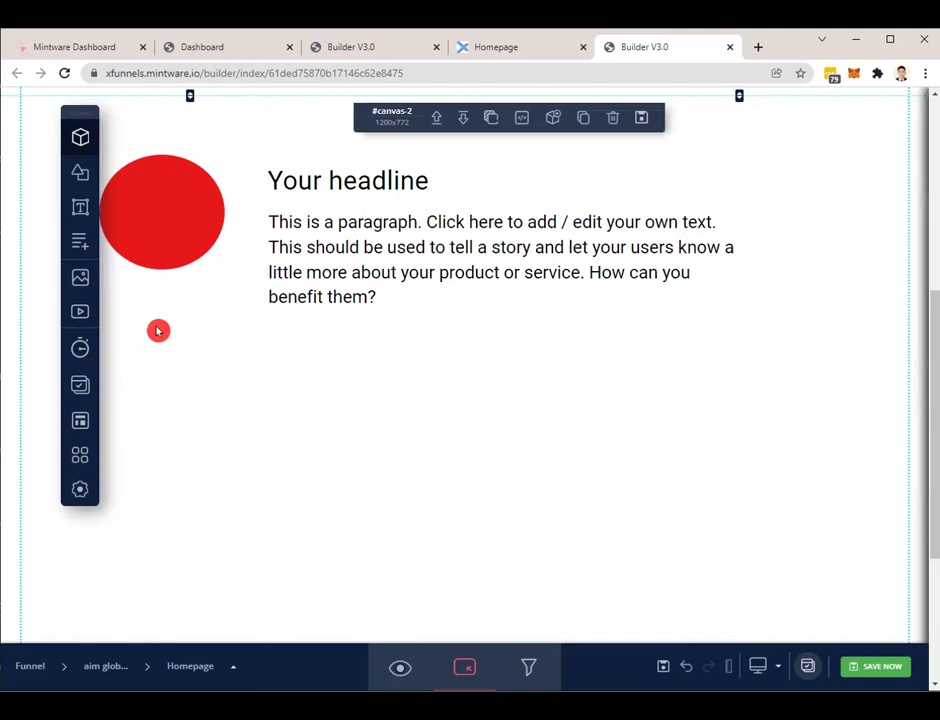
Search the stock images for "white building" and choose the photo of the stacked white tower for cropping
drag(80, 285, 255, 423)
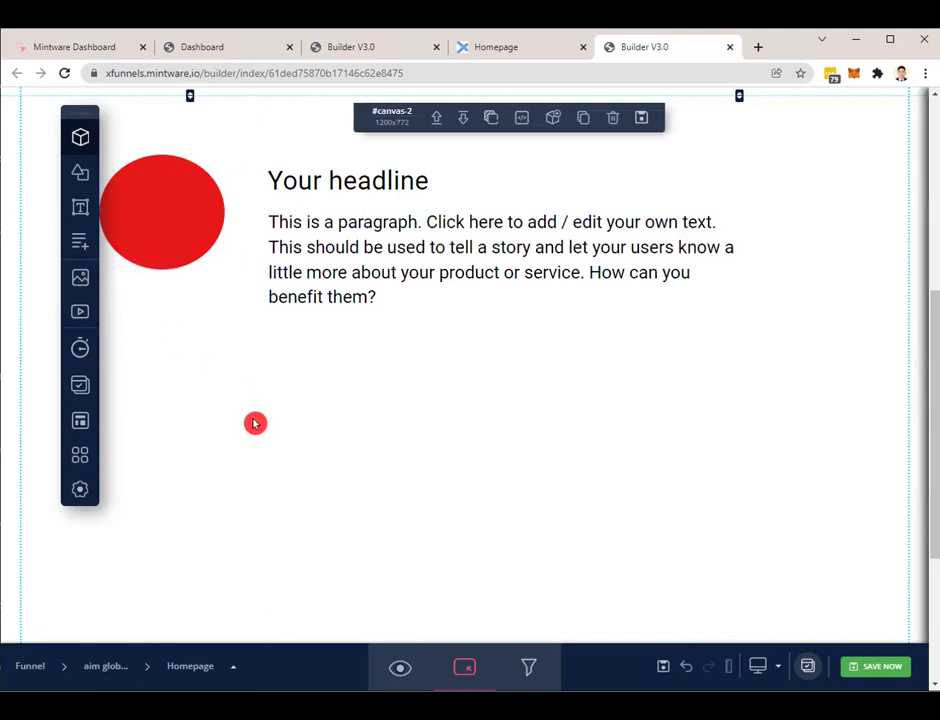
click(83, 284)
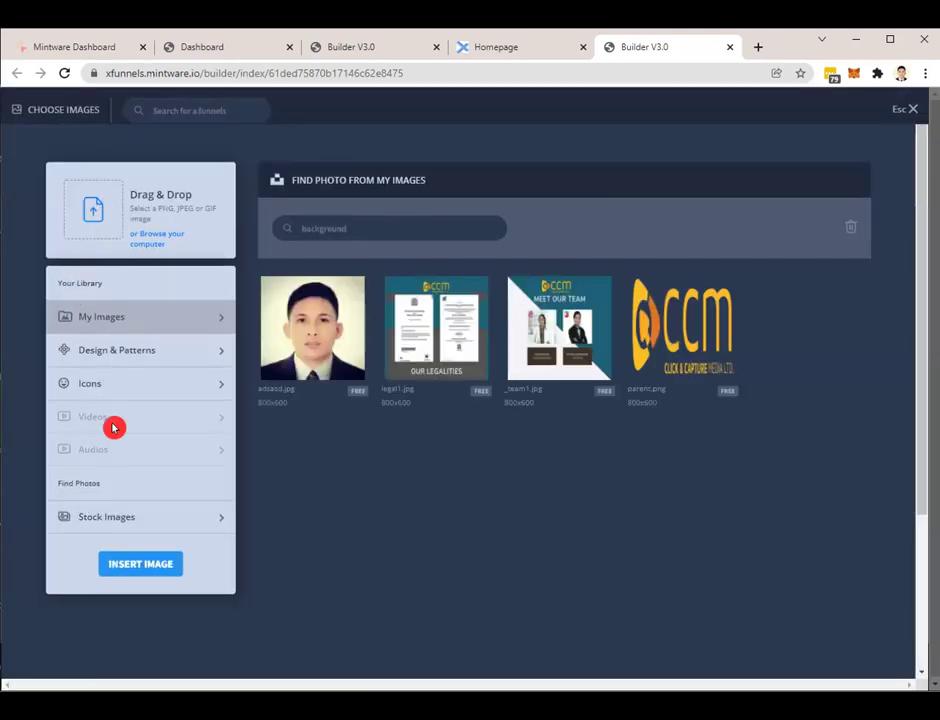
click(108, 517)
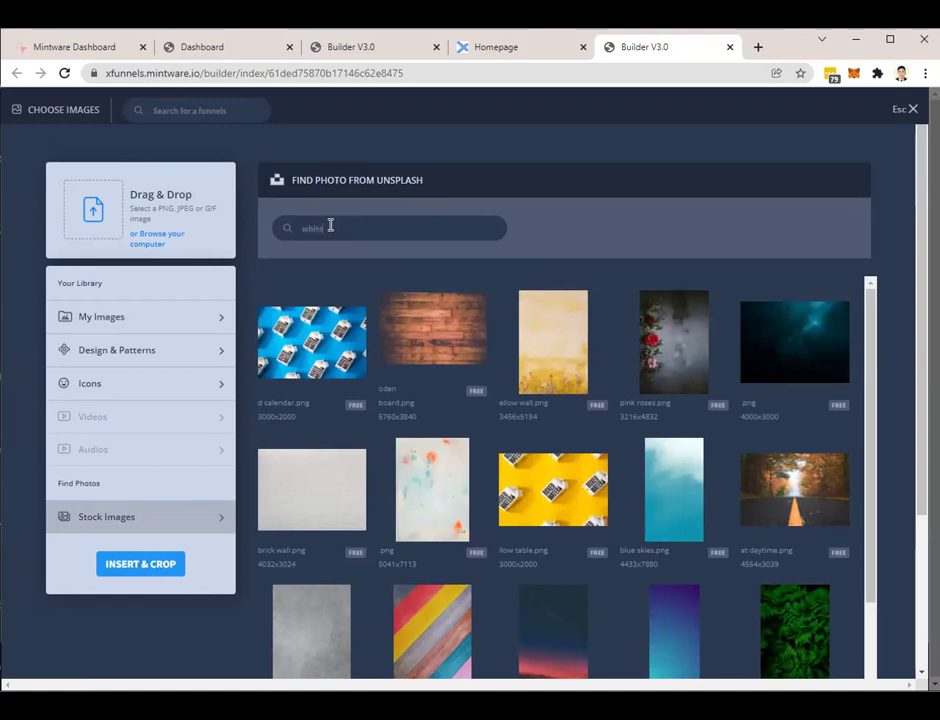
key(Return)
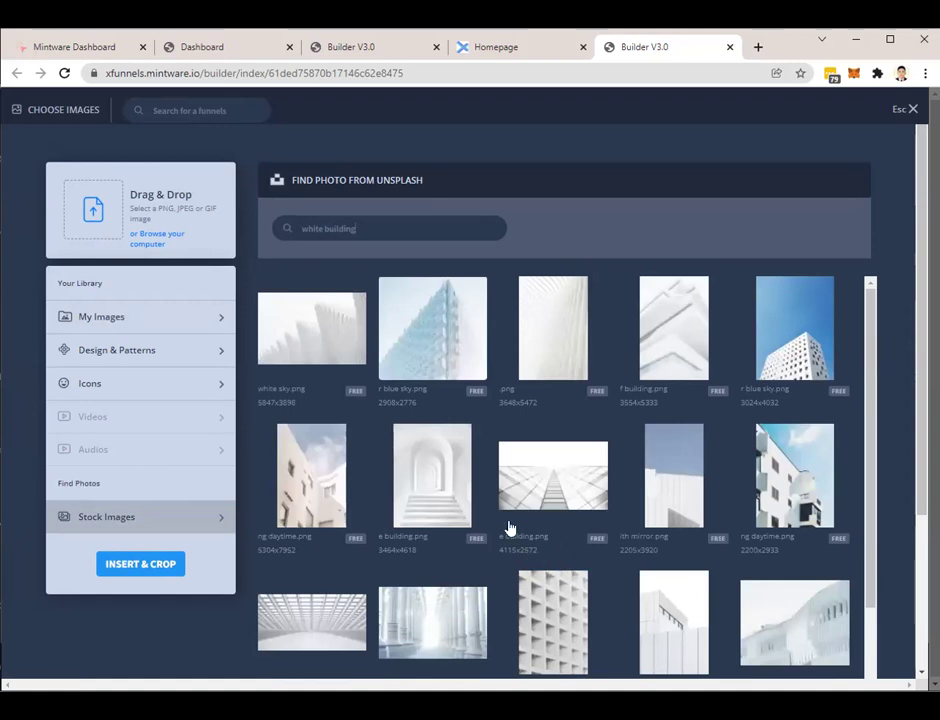
scroll(701, 480, down, 3)
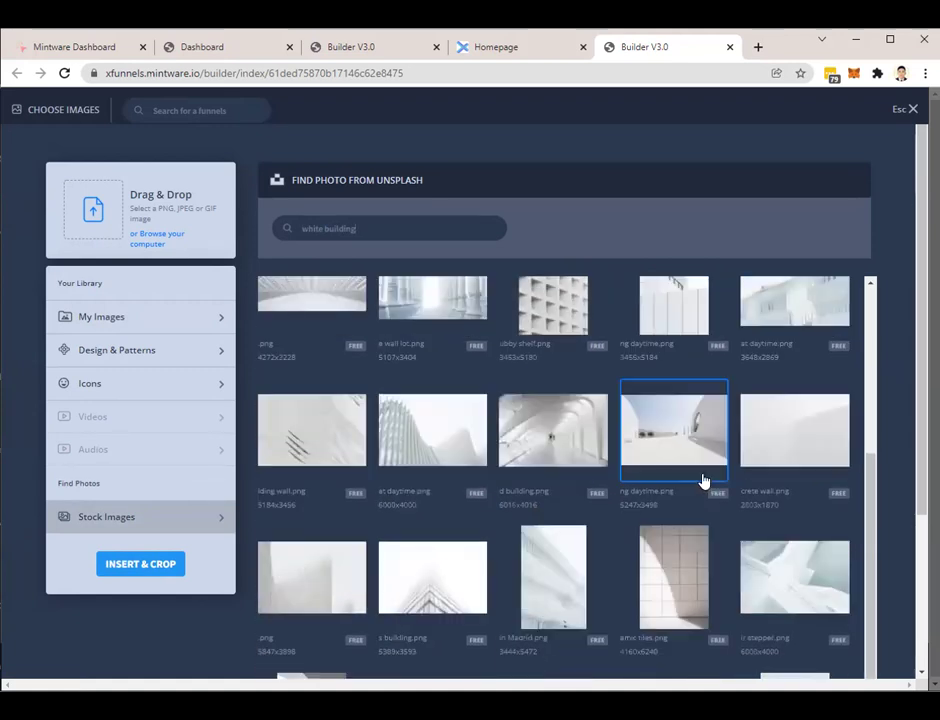
scroll(703, 480, down, 3)
scroll(703, 480, down, 3)
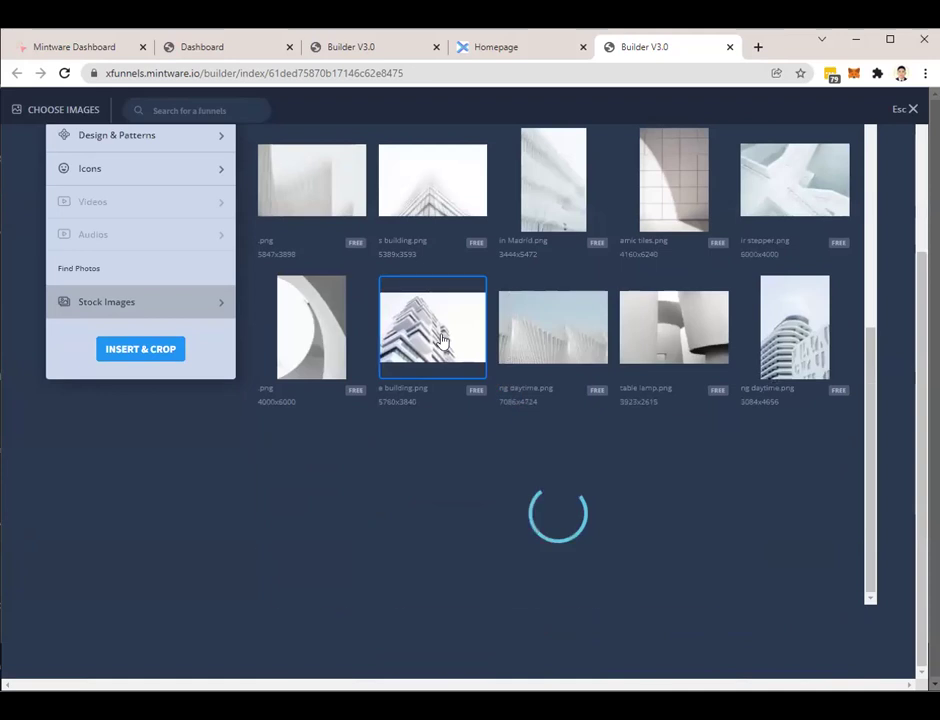
click(432, 327)
click(155, 358)
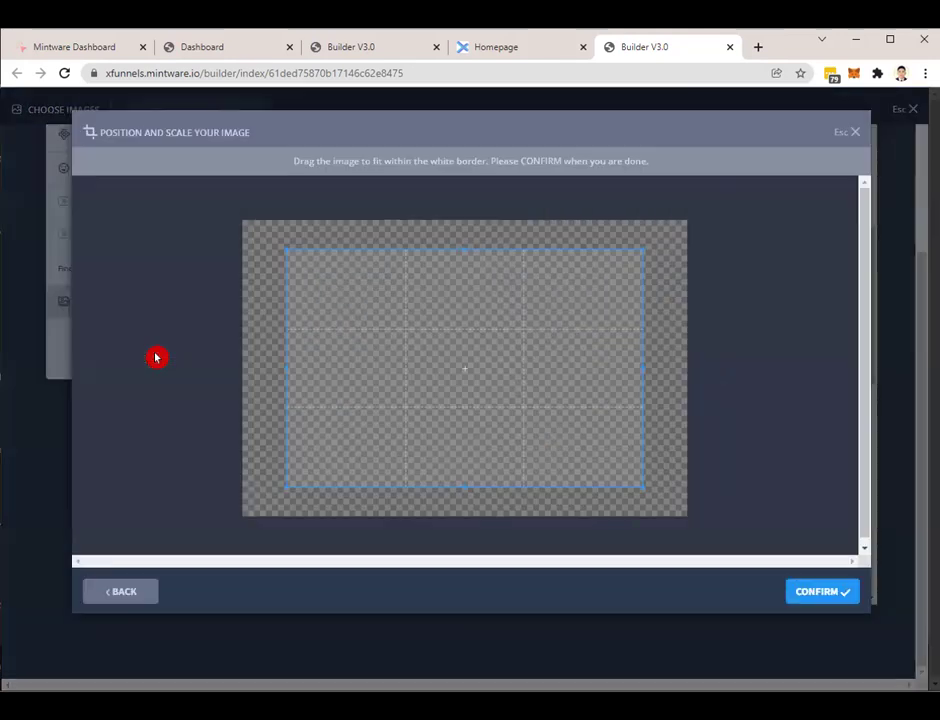
Crop the photo to its full height without the empty strip on its right, and insert it into the page
drag(456, 383, 349, 349)
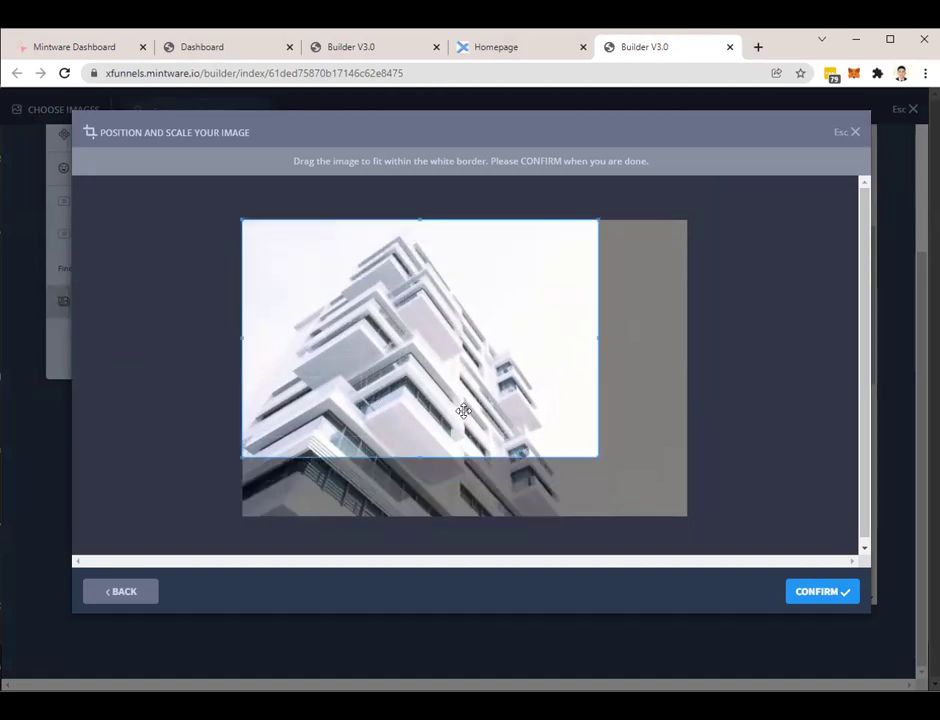
drag(594, 455, 572, 603)
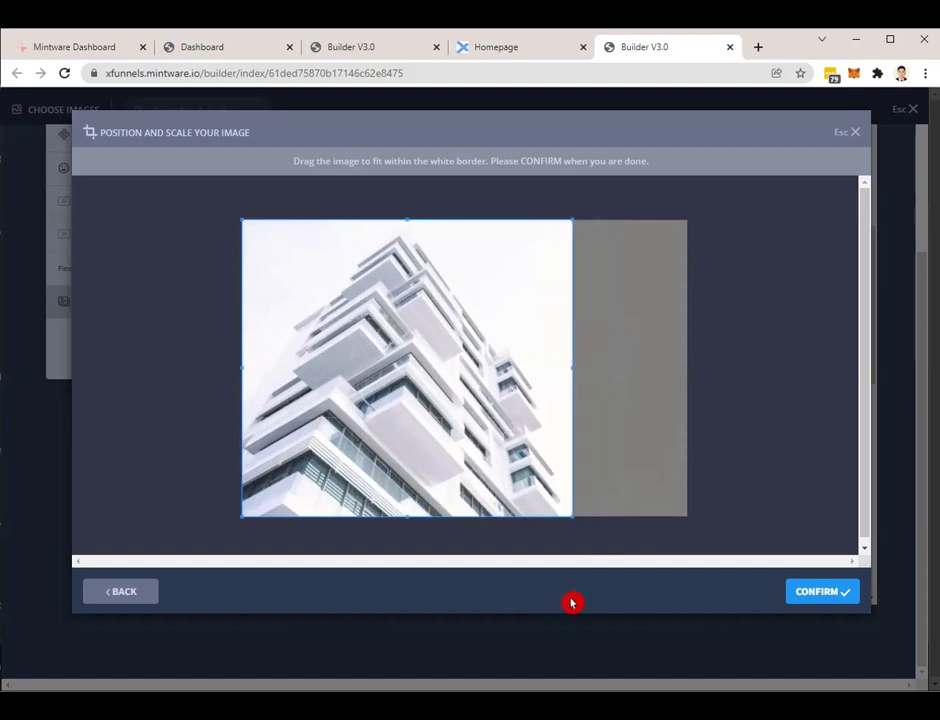
click(816, 594)
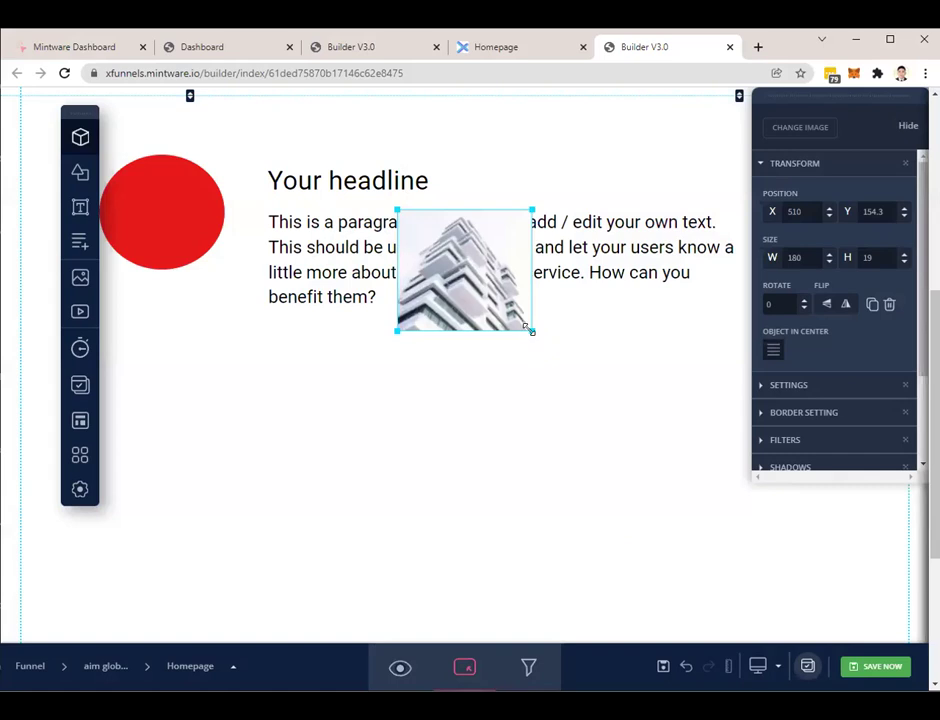
Enlarge the building image to about 494 by 445 px and place it below the paragraph
drag(524, 326, 765, 540)
drag(553, 267, 510, 266)
click(528, 233)
drag(478, 397, 480, 470)
Extend the section to a height of about 983 px and shift the building image to the left
scroll(480, 470, down, 2)
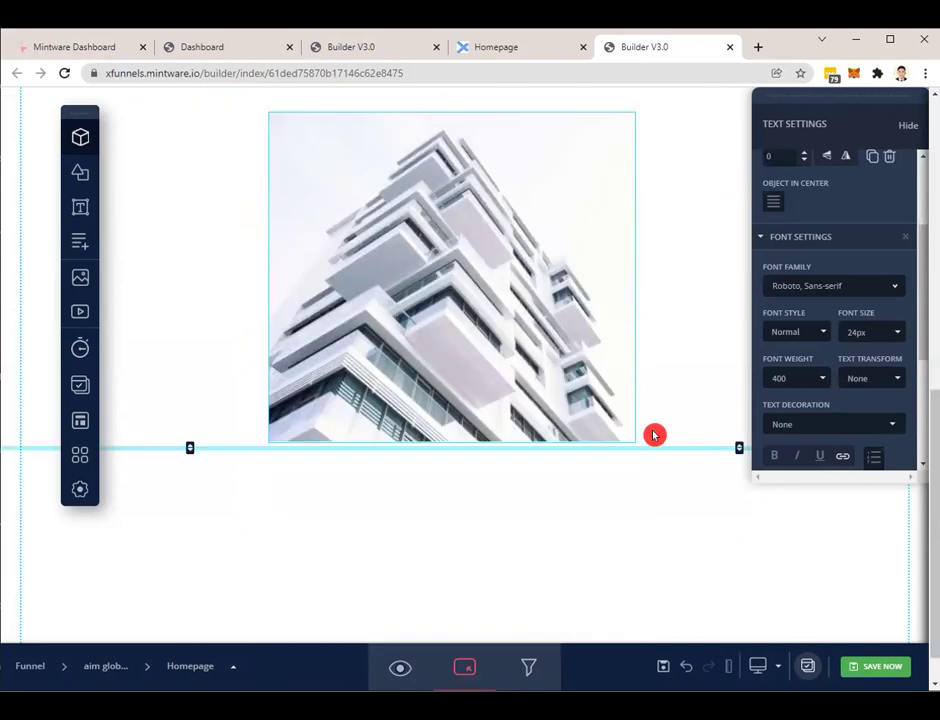
click(654, 435)
scroll(404, 473, up, 3)
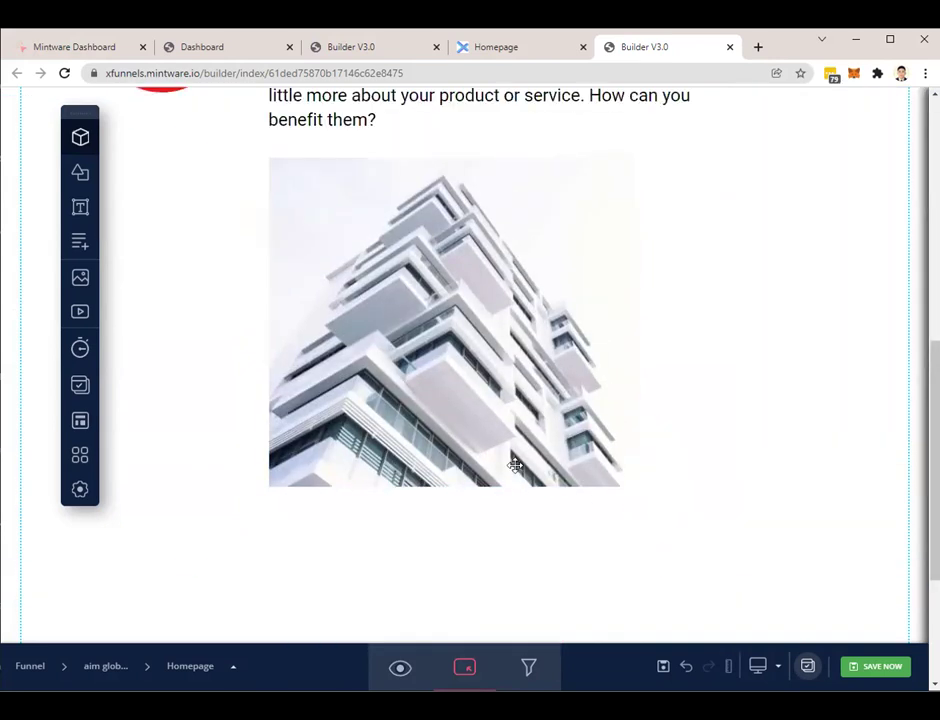
scroll(404, 473, down, 3)
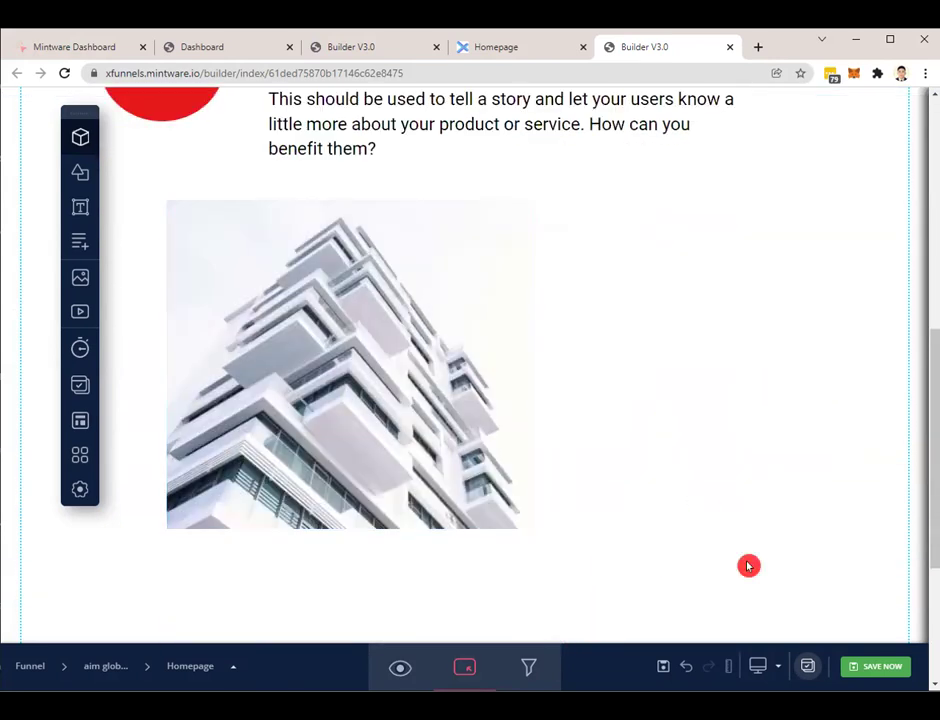
Save the page and reload the published homepage to check the circle, text and building image
click(878, 666)
scroll(611, 462, up, 3)
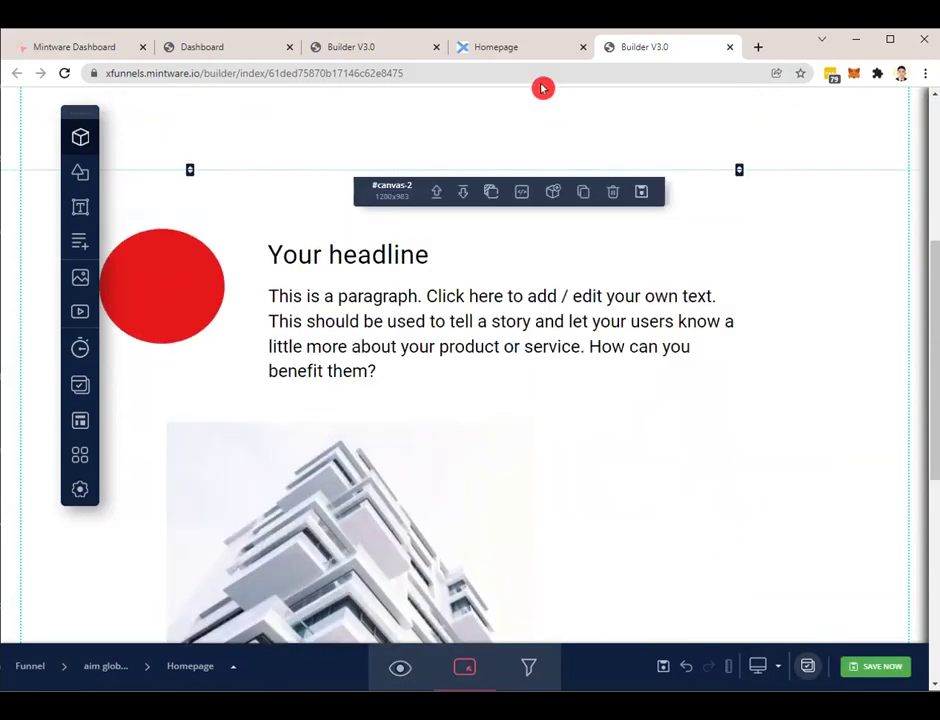
click(484, 47)
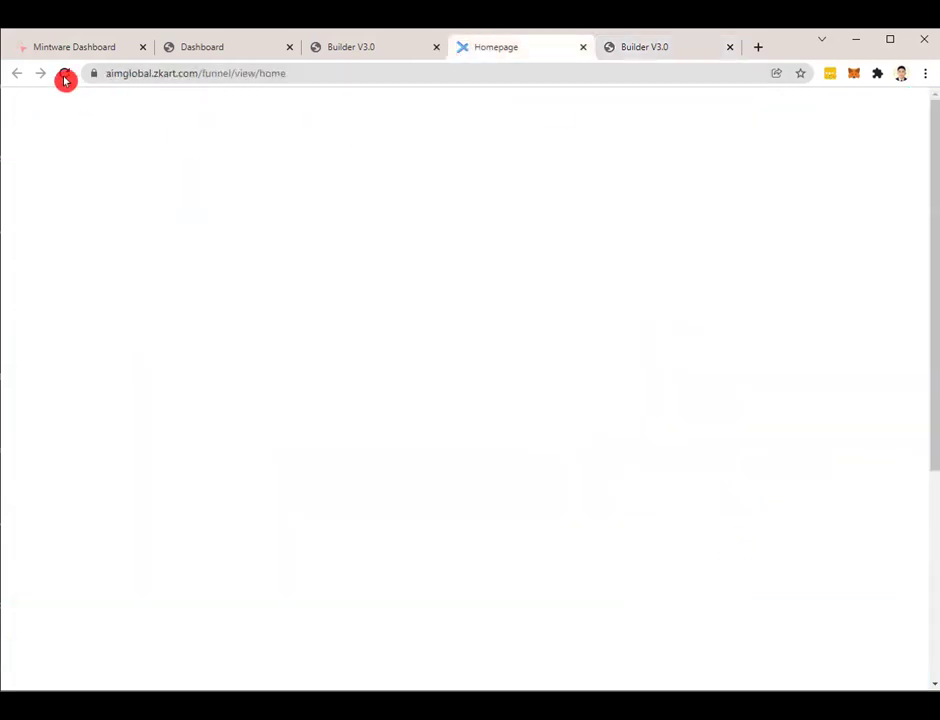
click(64, 74)
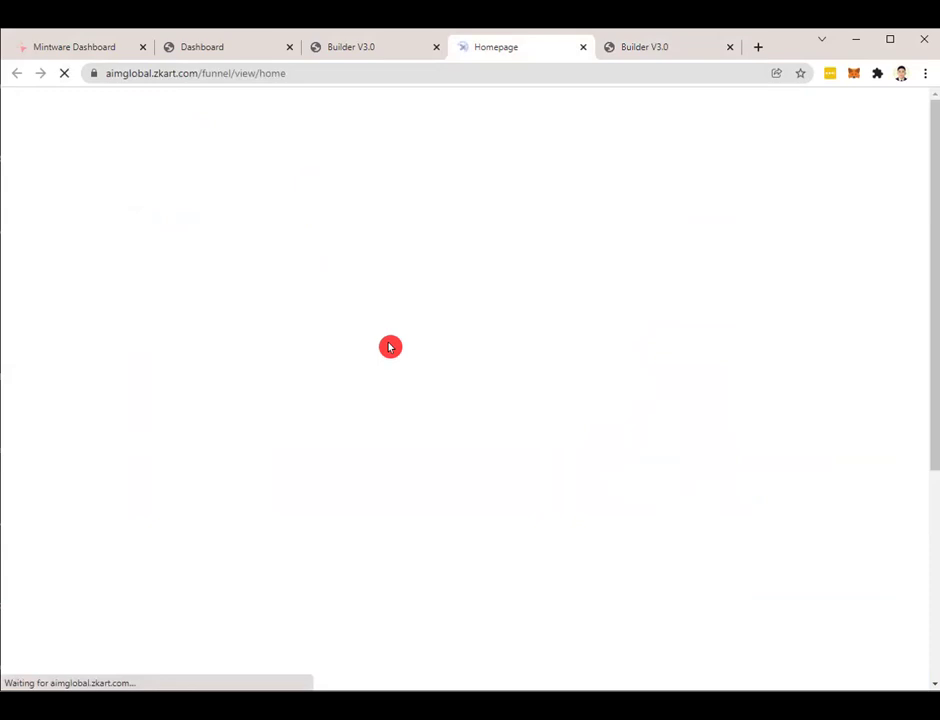
scroll(714, 439, down, 2)
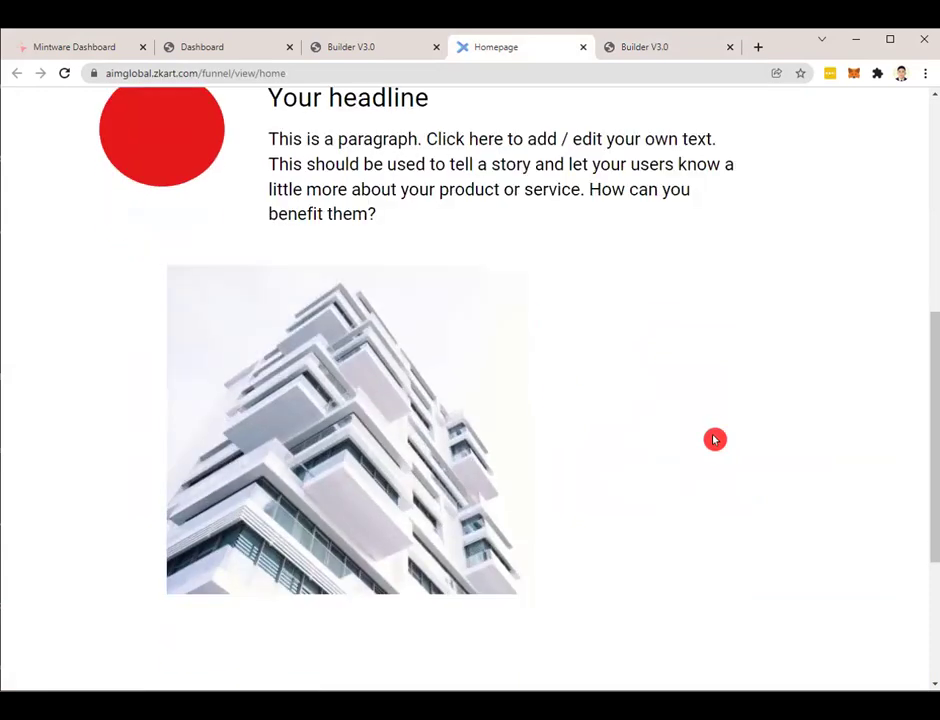
scroll(714, 432, up, 3)
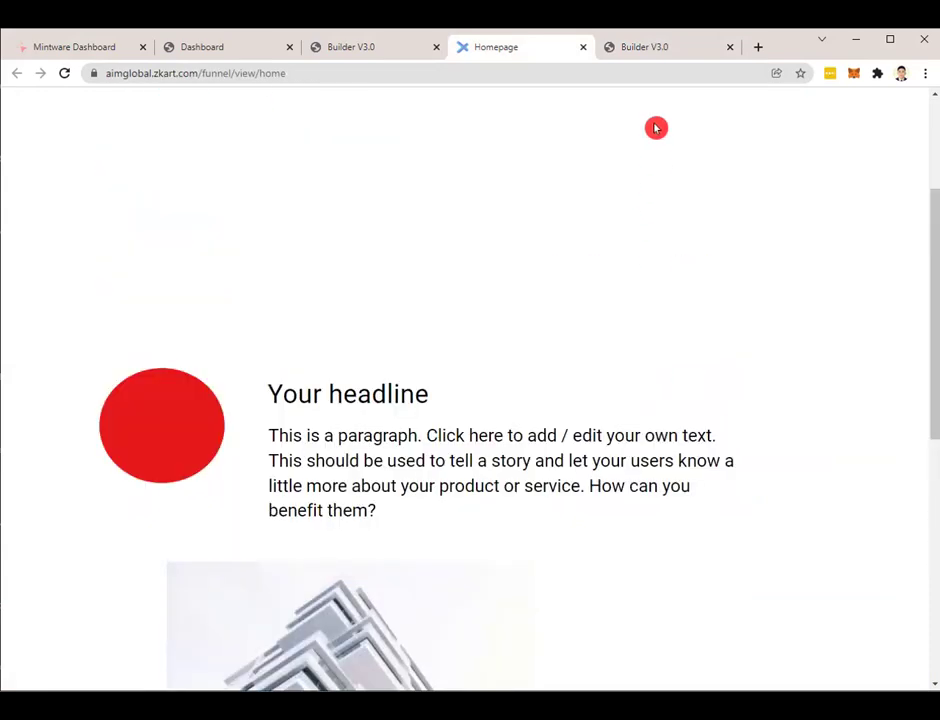
Return to the page builder and move the building image right to about X 321, under the paragraph
click(657, 47)
scroll(573, 474, down, 5)
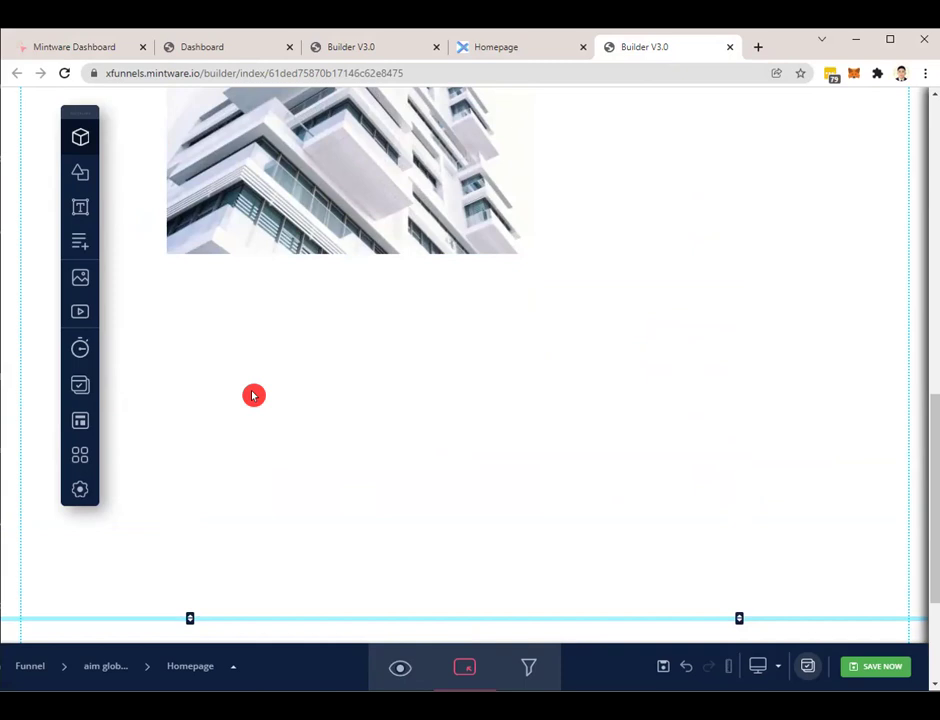
scroll(371, 258, up, 5)
scroll(369, 277, down, 2)
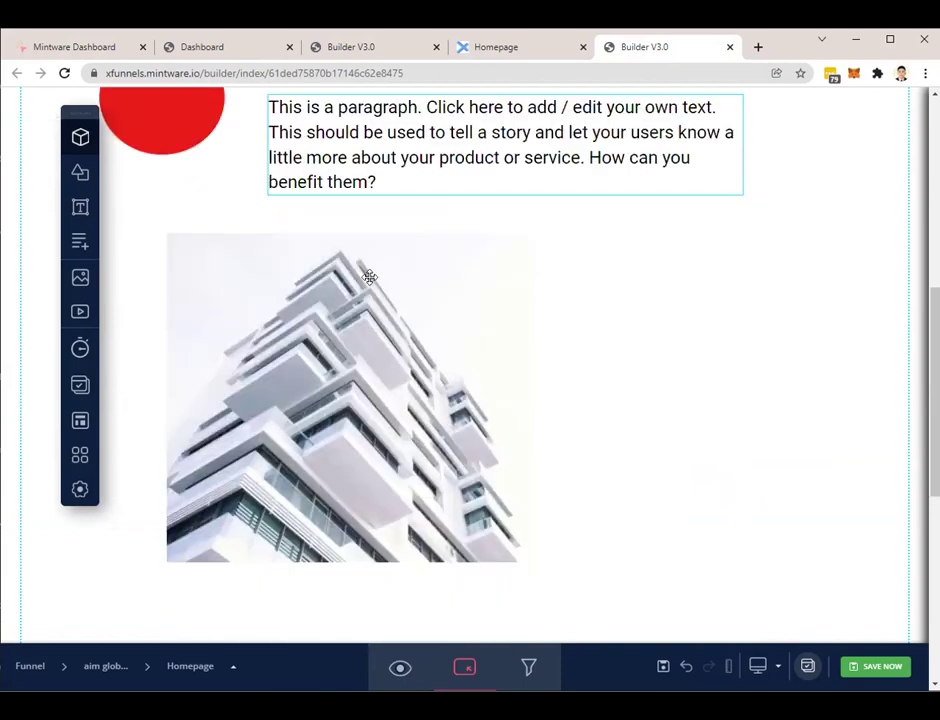
scroll(369, 277, down, 1)
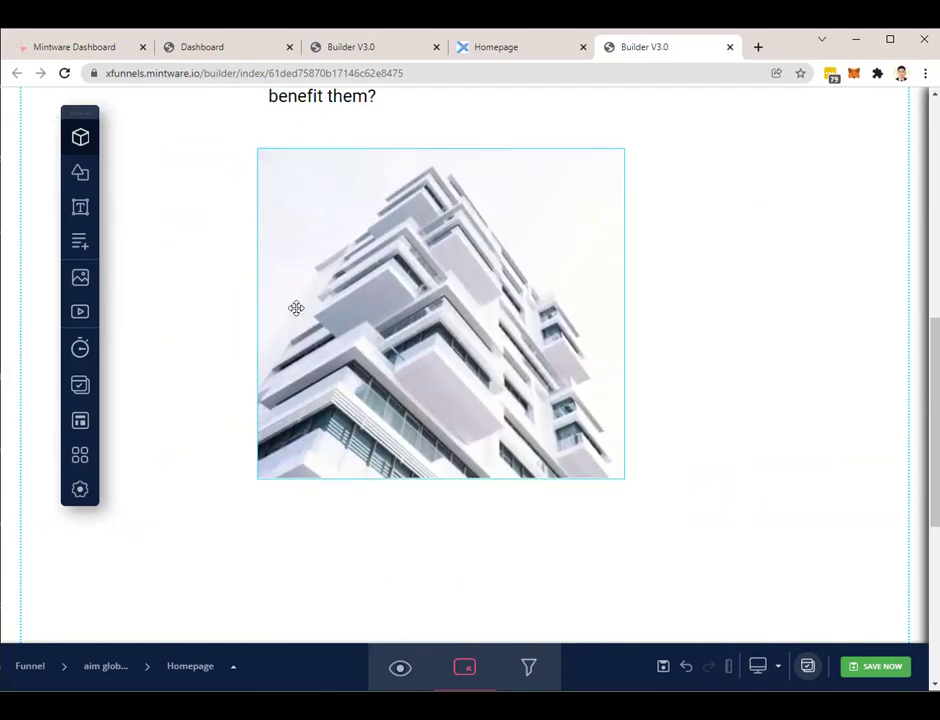
scroll(296, 308, down, 3)
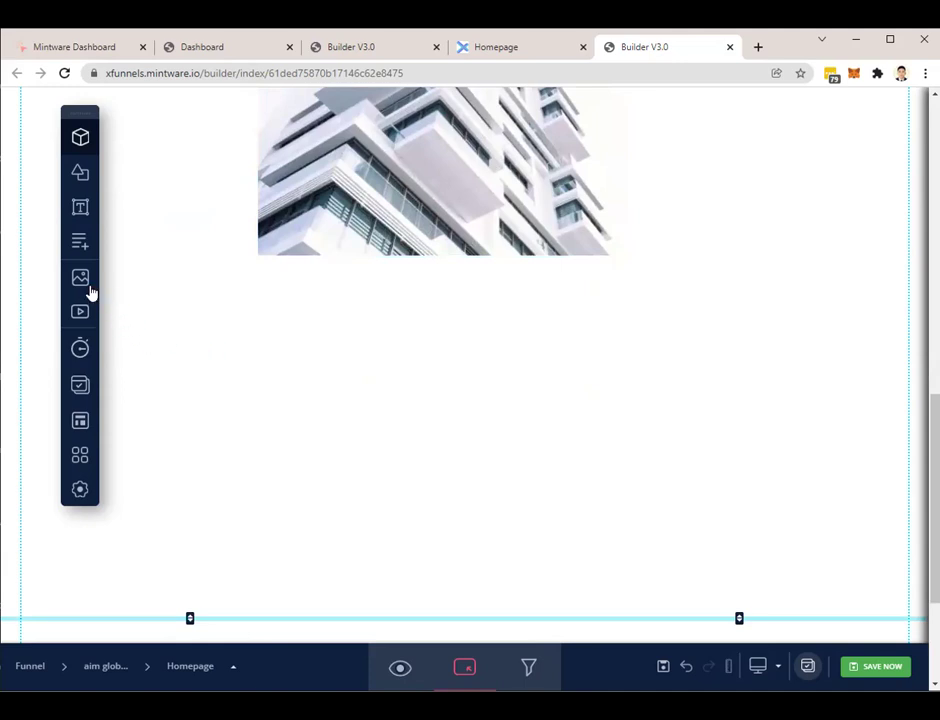
Add a video and place it below the building image at about X 323, Y 830
drag(81, 316, 461, 444)
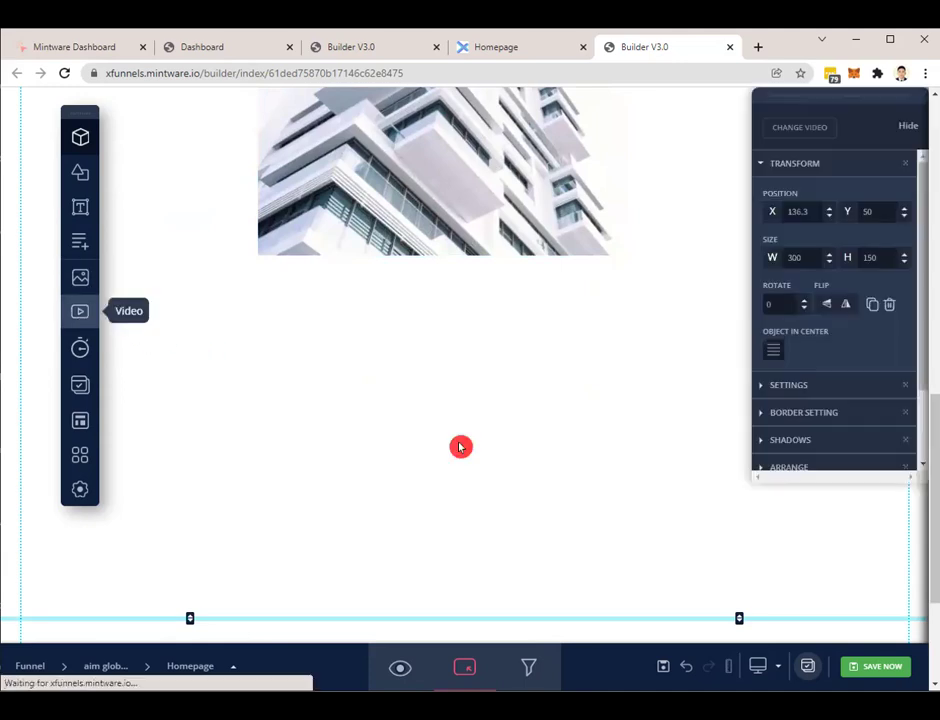
drag(490, 166, 378, 415)
scroll(381, 228, down, 4)
mouse_move(437, 301)
mouse_down()
mouse_move(445, 275)
mouse_move(443, 283)
mouse_up()
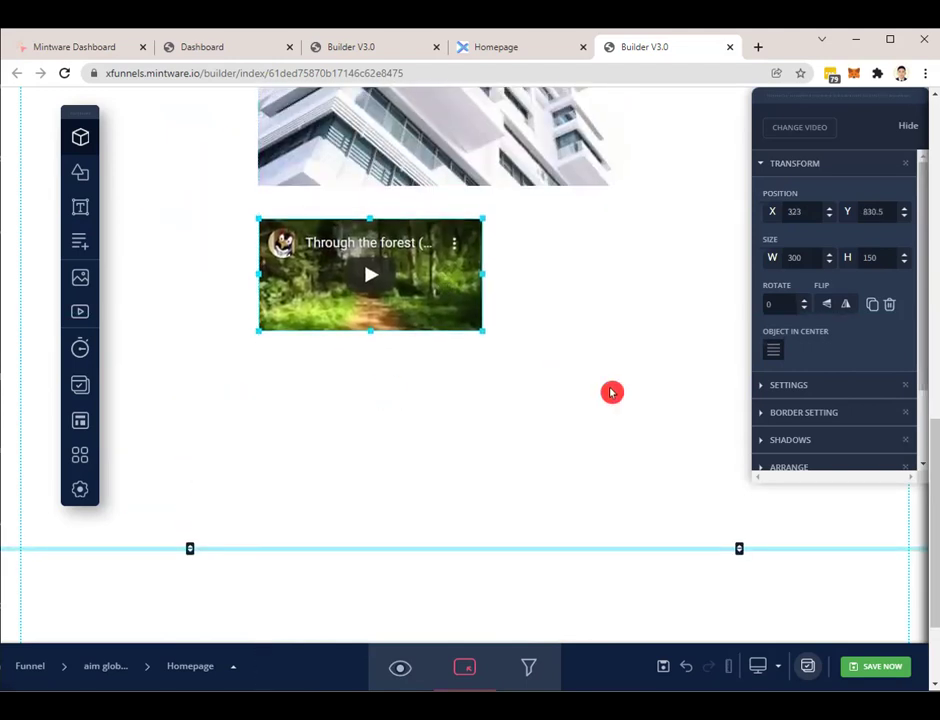
scroll(612, 392, up, 4)
click(673, 325)
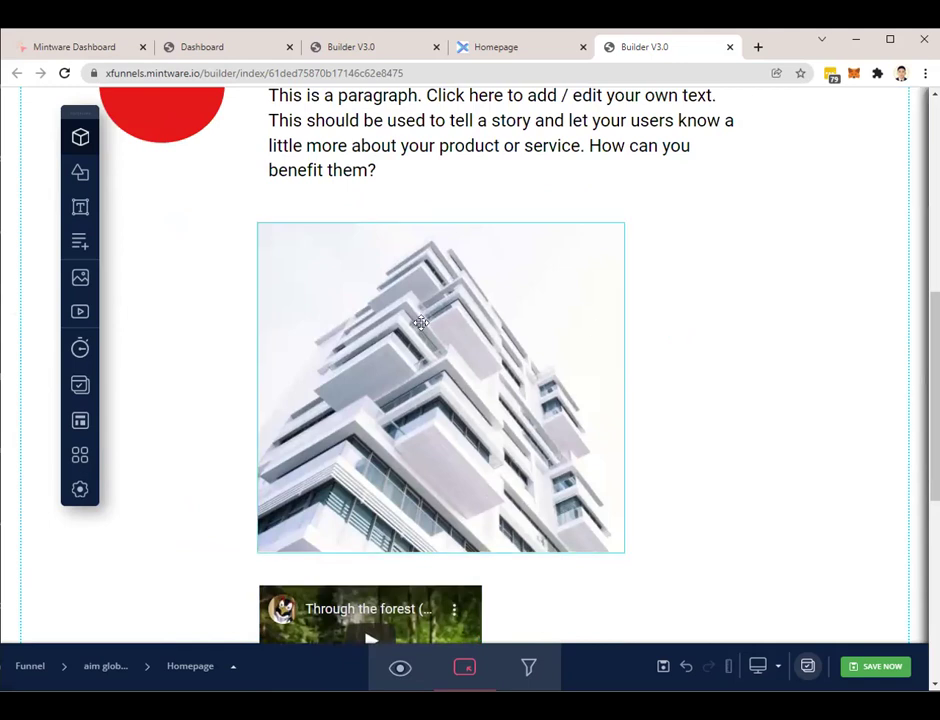
Upload the BPI QR code image from the computer in place of the building image, enlarging its crop area downward
click(421, 322)
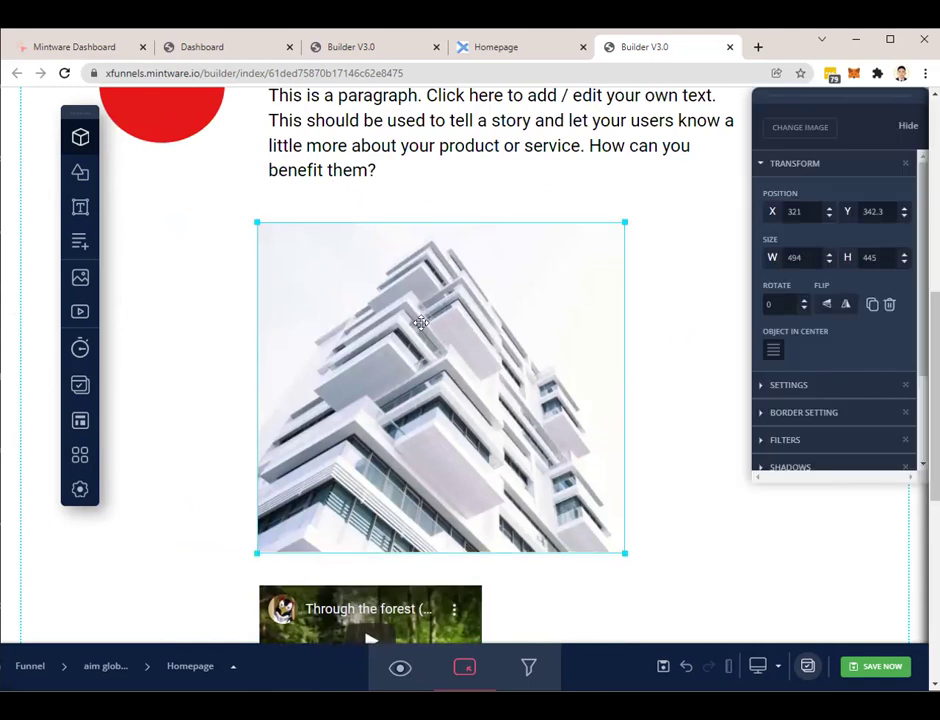
click(215, 320)
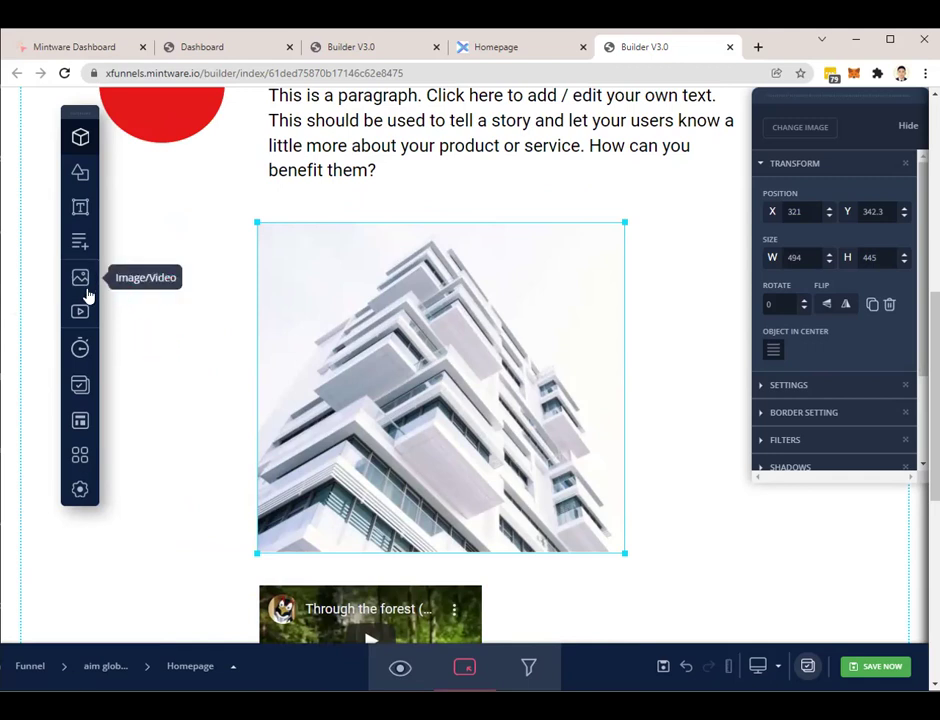
click(84, 287)
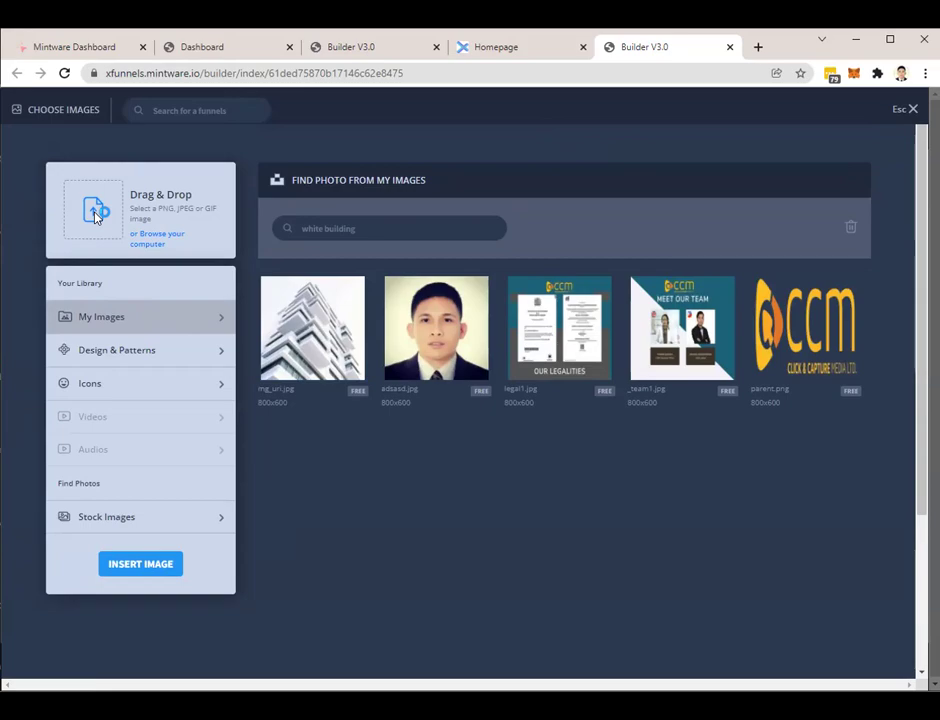
click(95, 216)
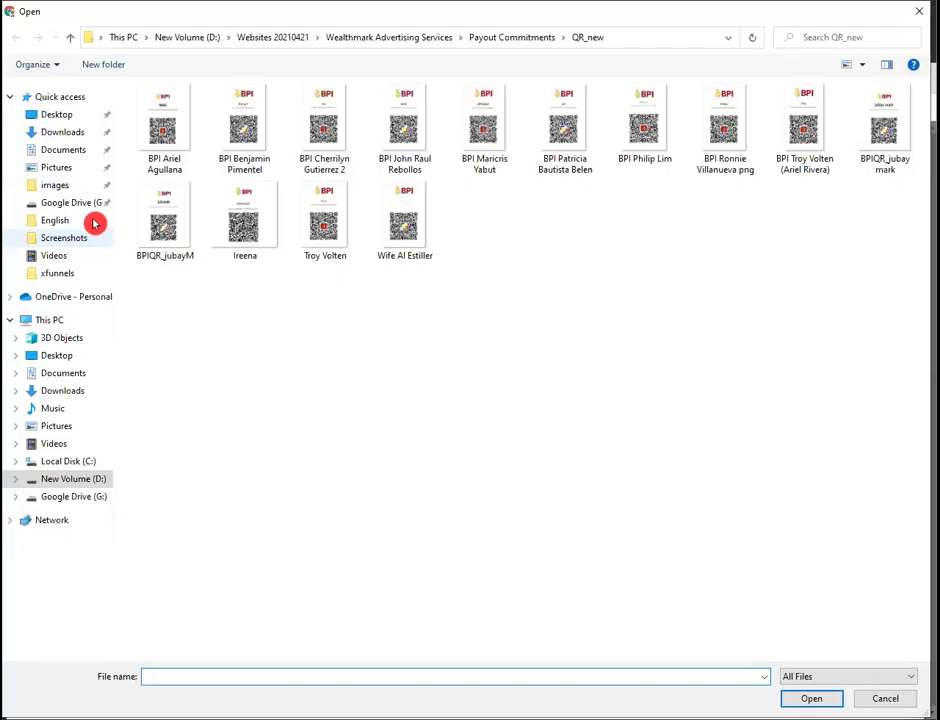
click(888, 138)
key(Return)
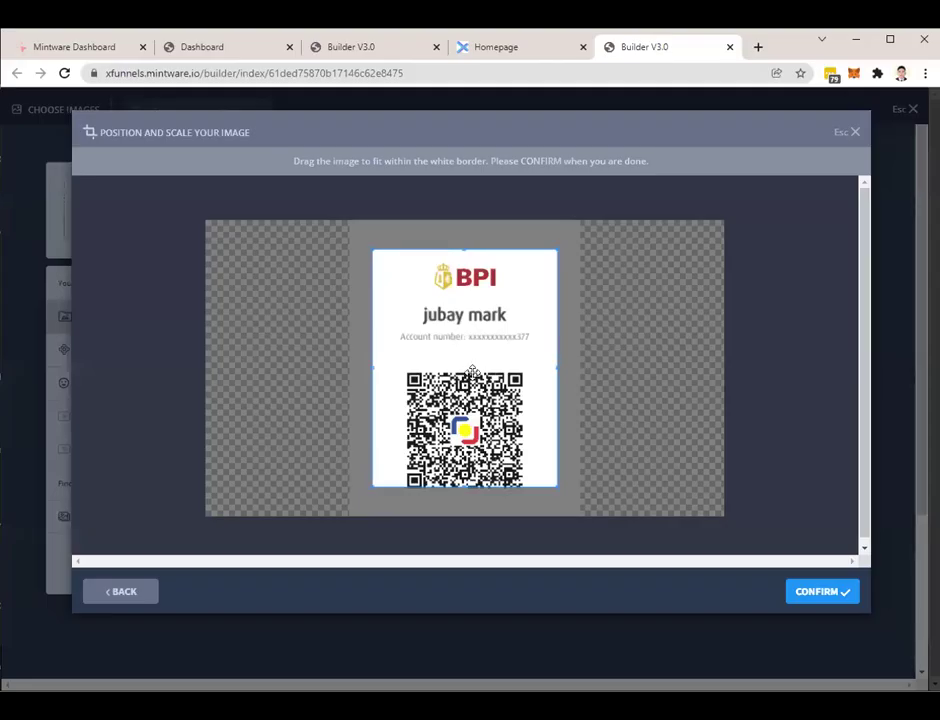
drag(537, 463, 590, 516)
click(818, 598)
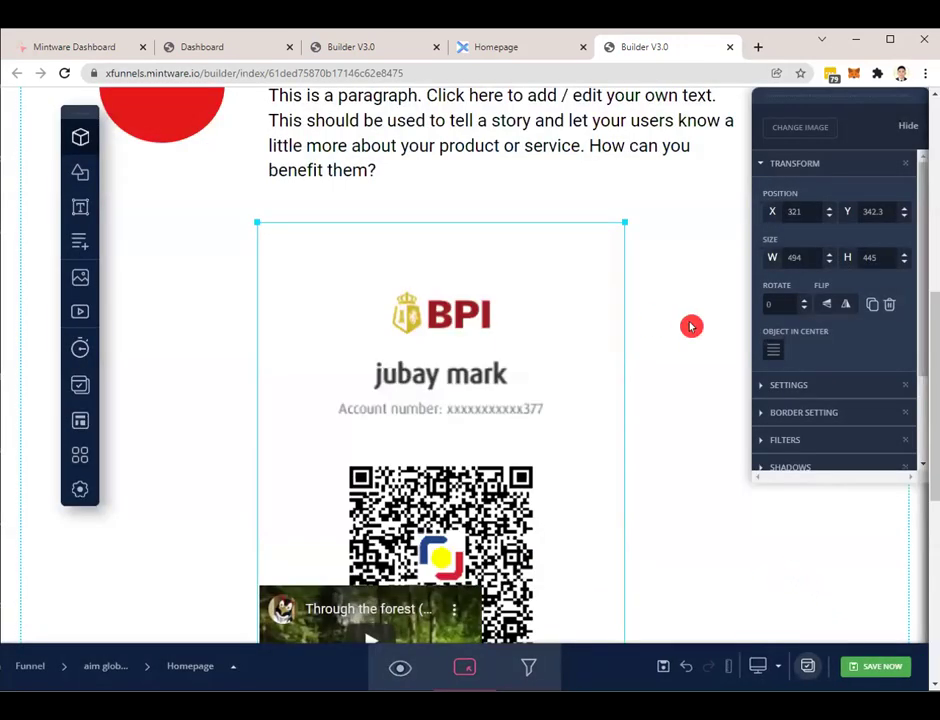
click(690, 327)
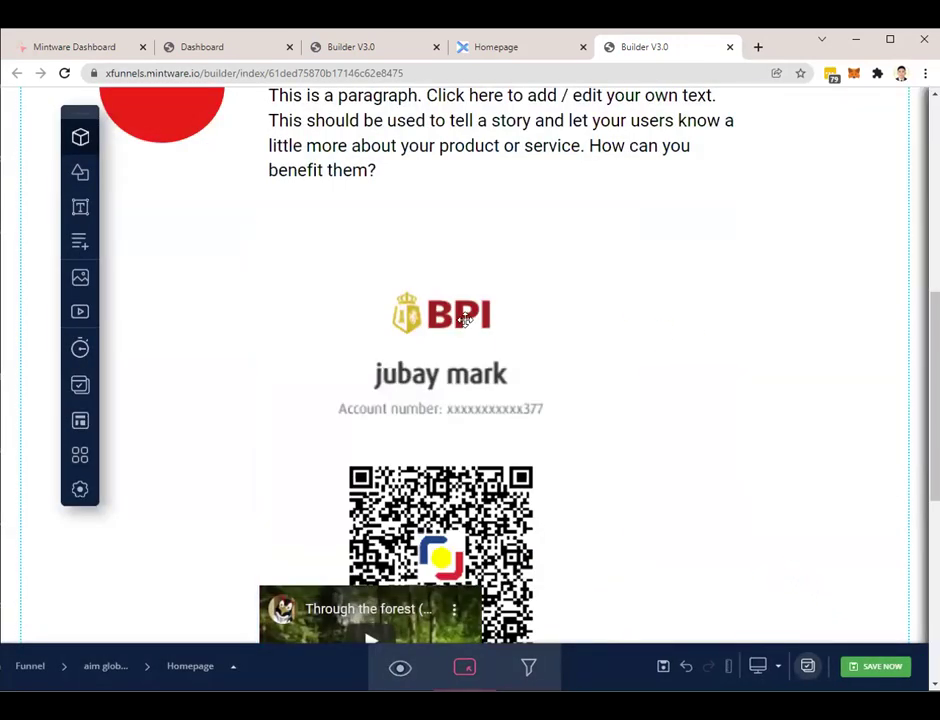
click(405, 316)
click(149, 295)
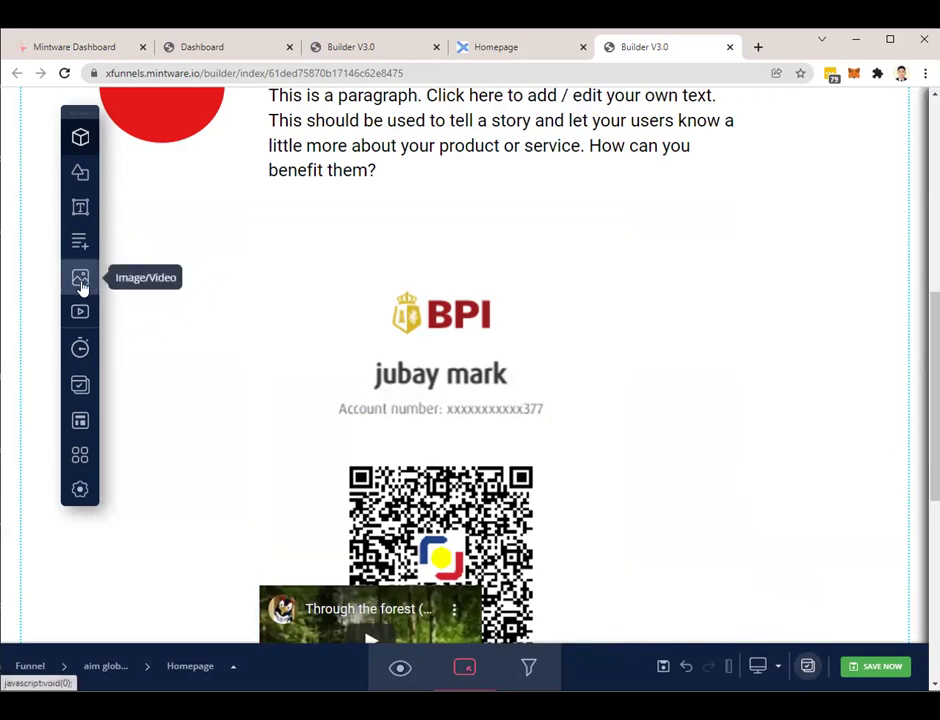
Insert the portrait photo adsasd.jpg from the My Images library onto the page
click(81, 281)
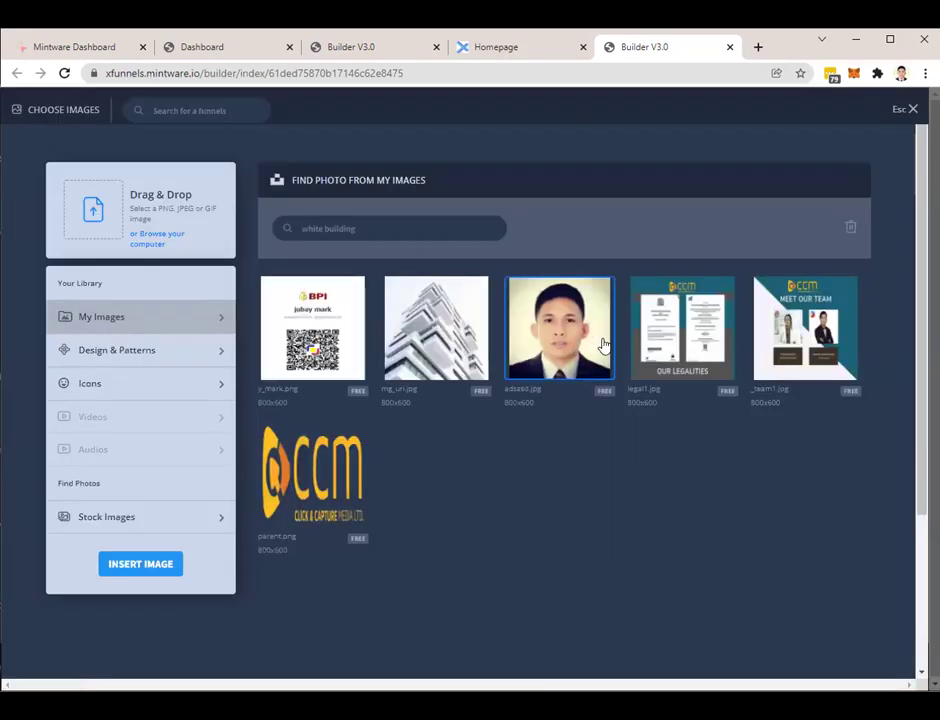
click(565, 340)
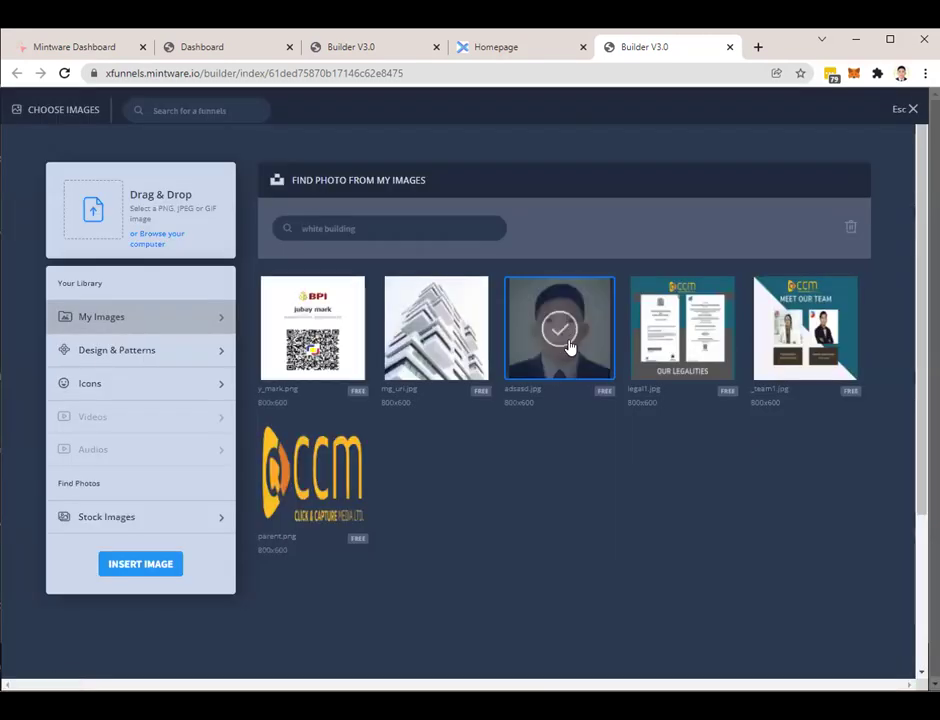
click(137, 570)
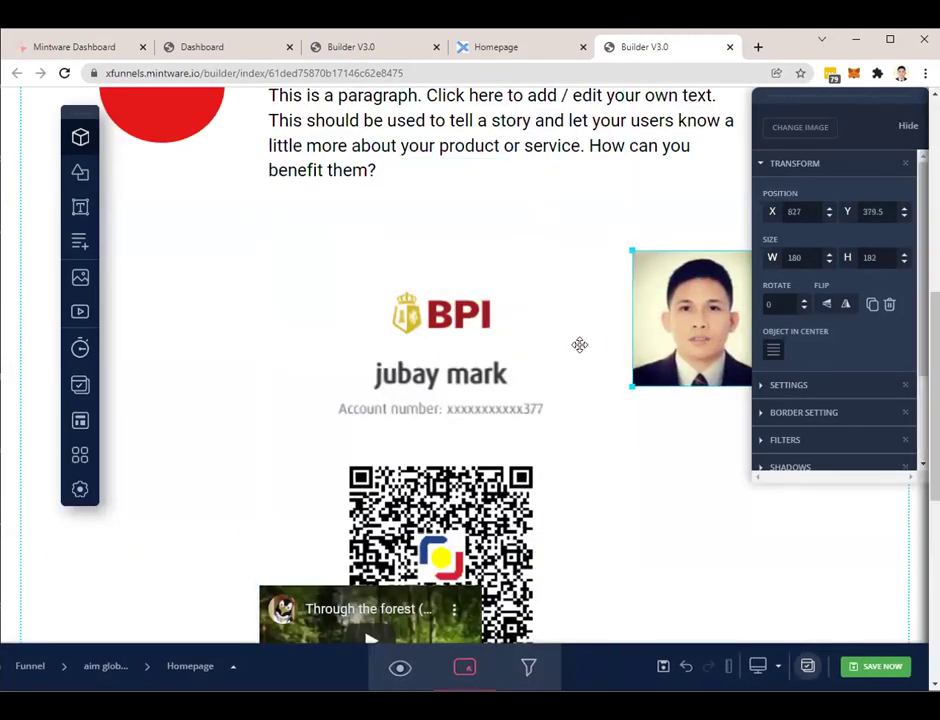
Remove the QR code image and stack the portrait and the video, at about X 343, Y 609, beneath the paragraph
drag(615, 348, 320, 311)
scroll(361, 380, down, 3)
drag(361, 380, 392, 332)
scroll(340, 252, up, 2)
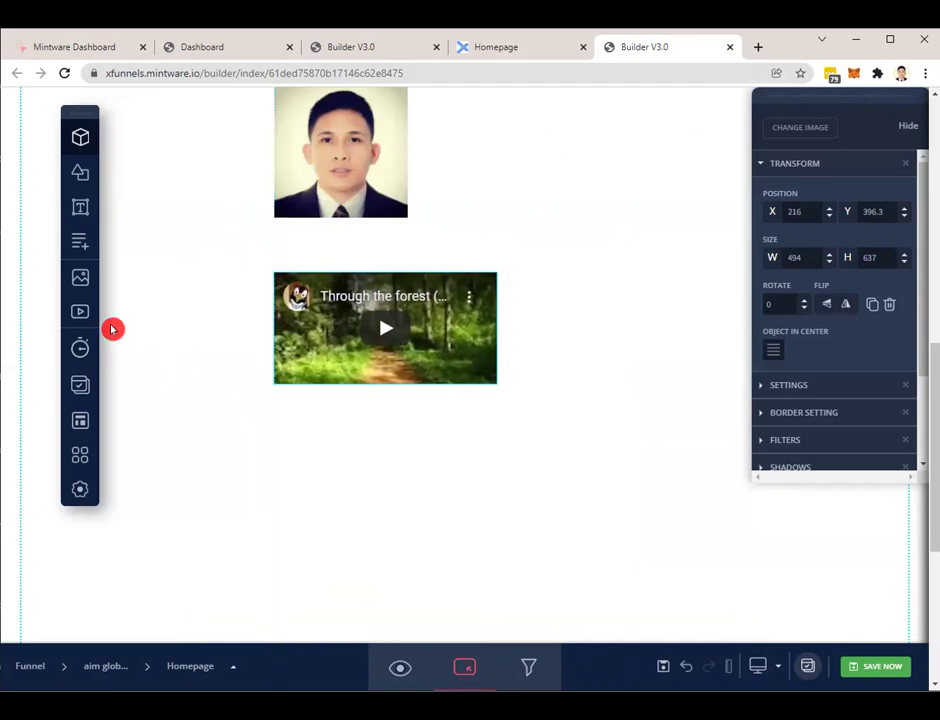
Enlarge the video to about 708 by 433 px and position it under the portrait at about X 240, Y 595
click(480, 375)
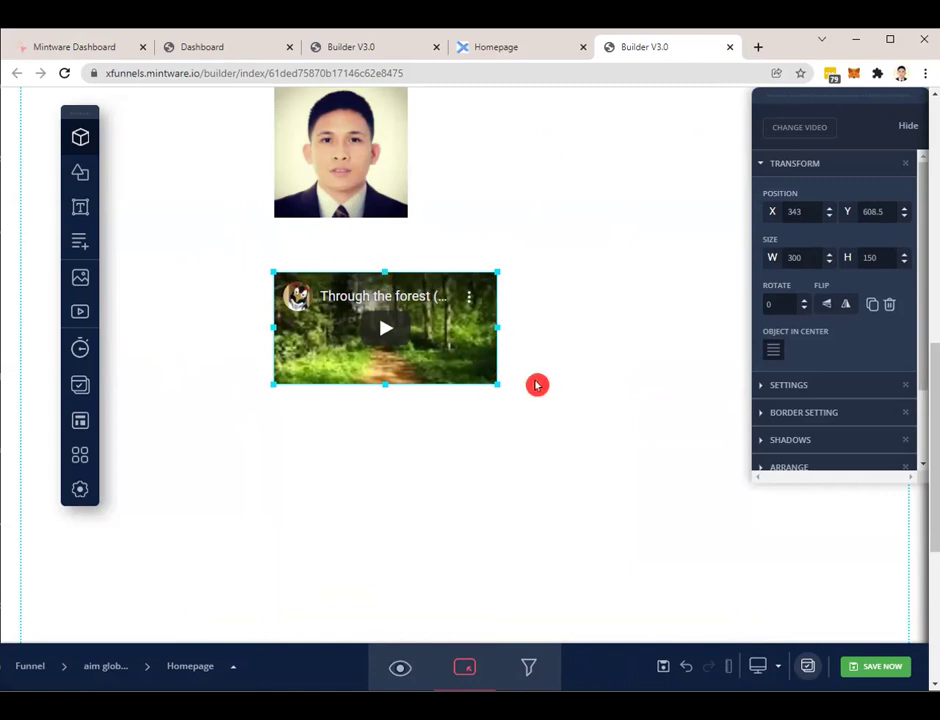
drag(497, 384, 796, 594)
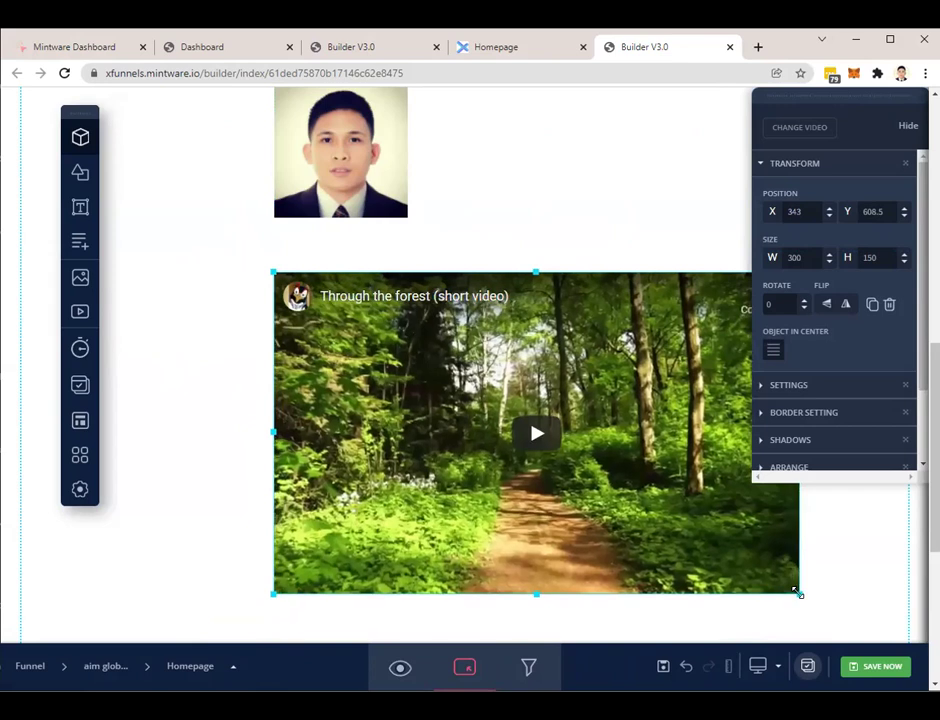
drag(625, 537, 658, 542)
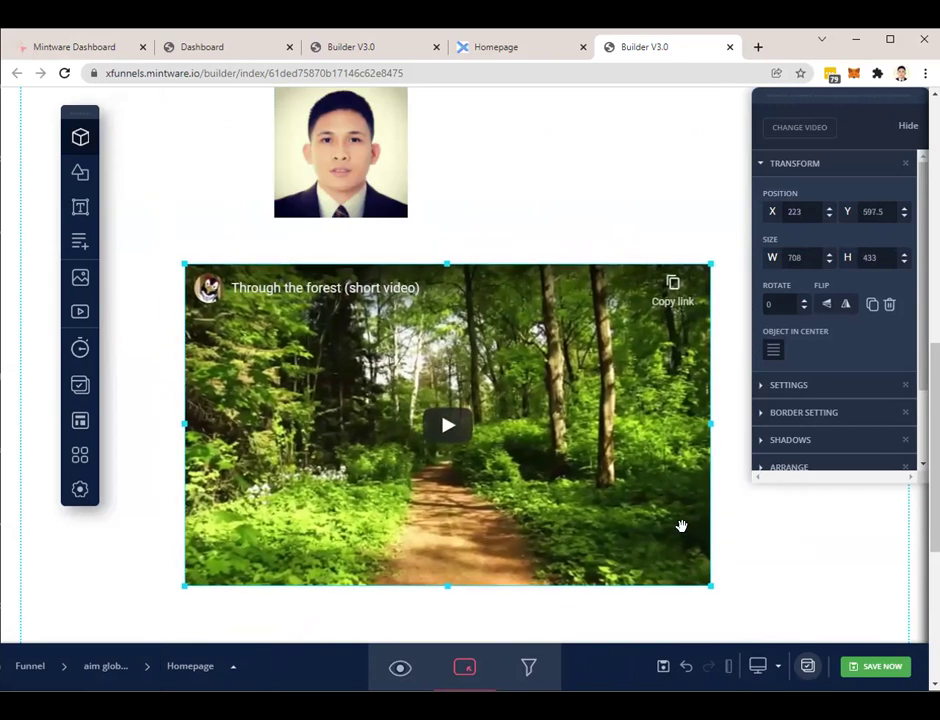
mouse_move(597, 463)
mouse_down()
mouse_move(622, 466)
mouse_move(610, 462)
mouse_up()
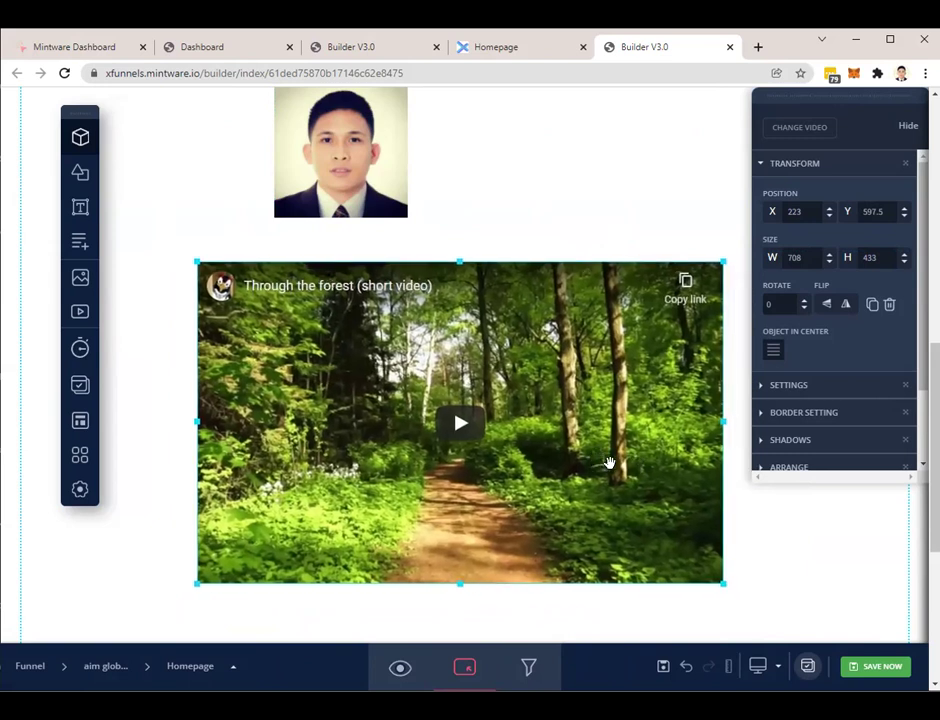
Open youtube.com in a new browser tab, copy the link of "Sadhguru - This Is Why You're Not Happy" and return to the page builder
click(756, 47)
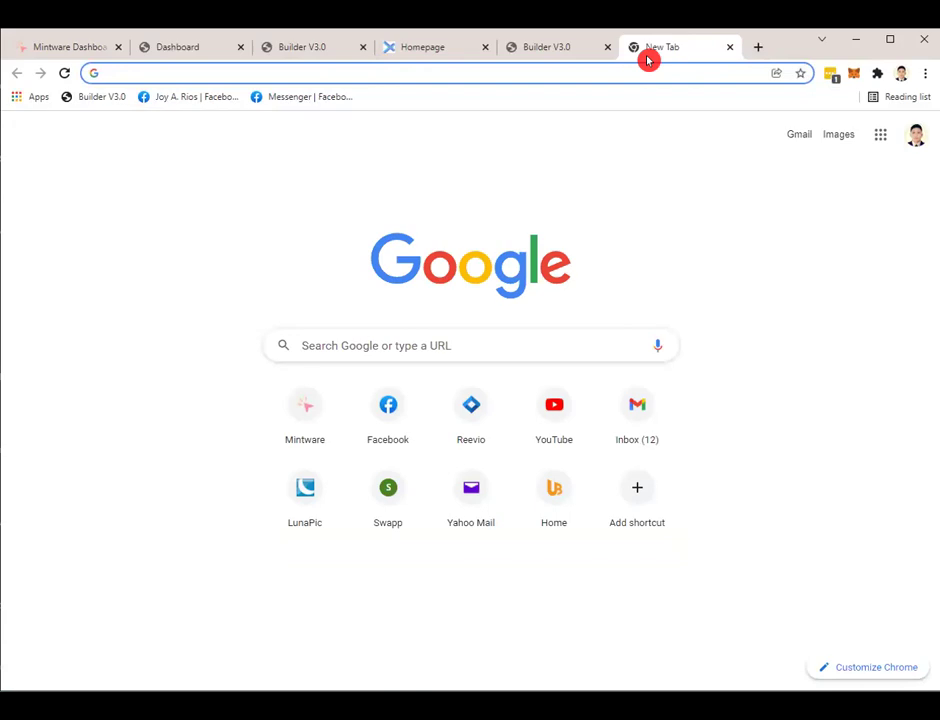
text(you)
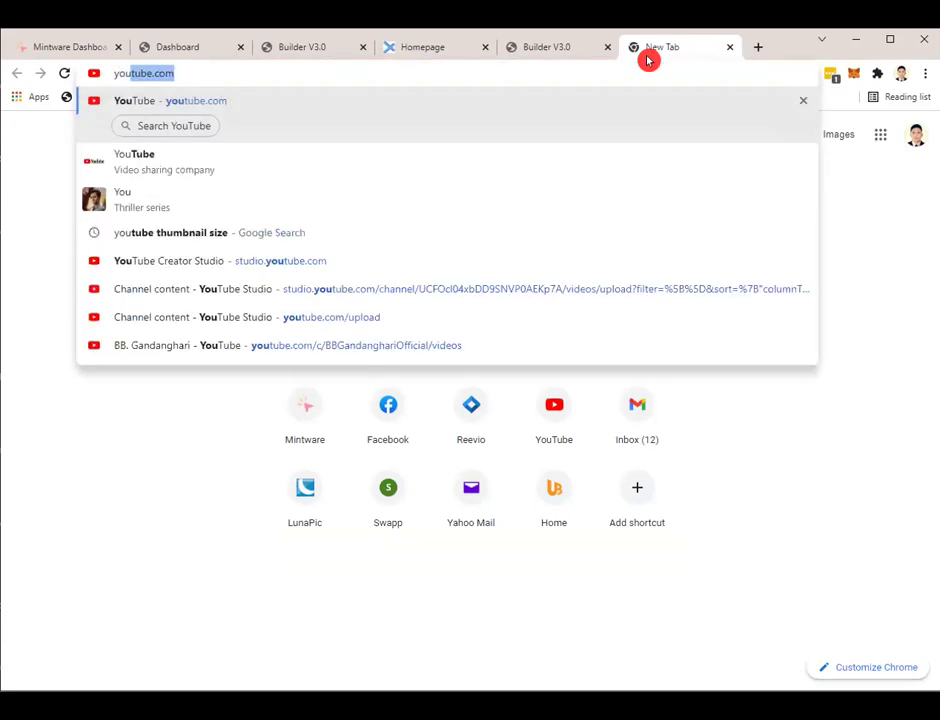
text(tube.com)
key(Return)
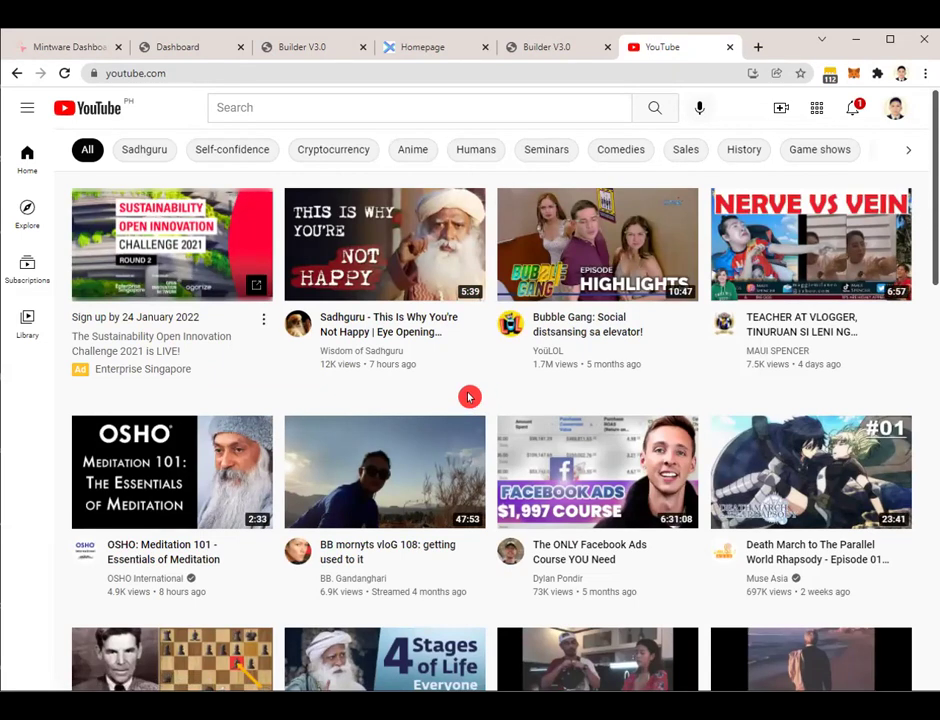
mouse_move(378, 326)
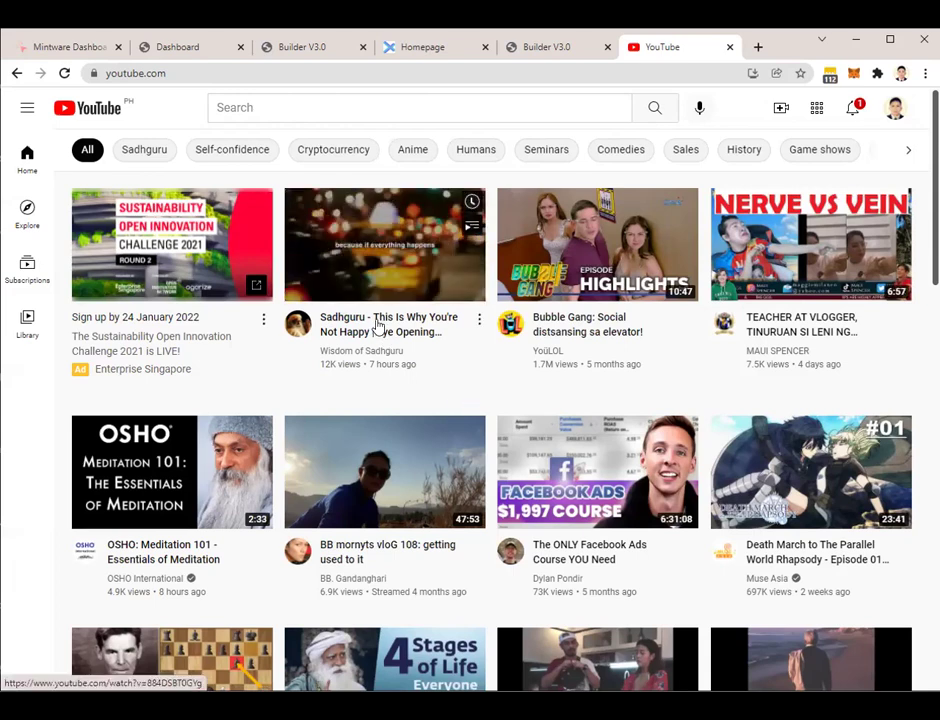
click(336, 73)
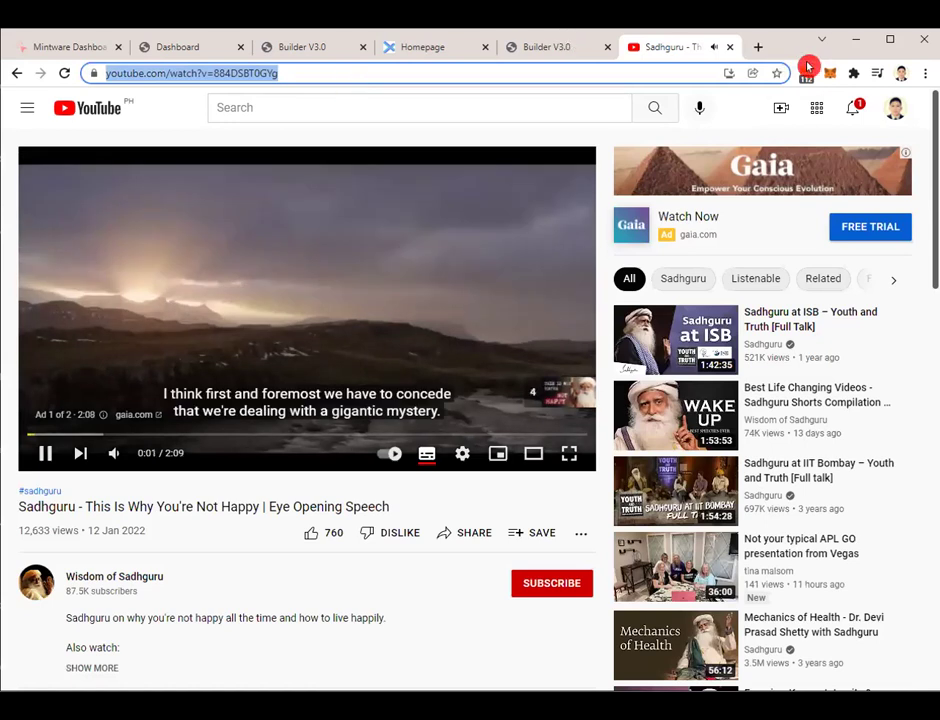
click(186, 277)
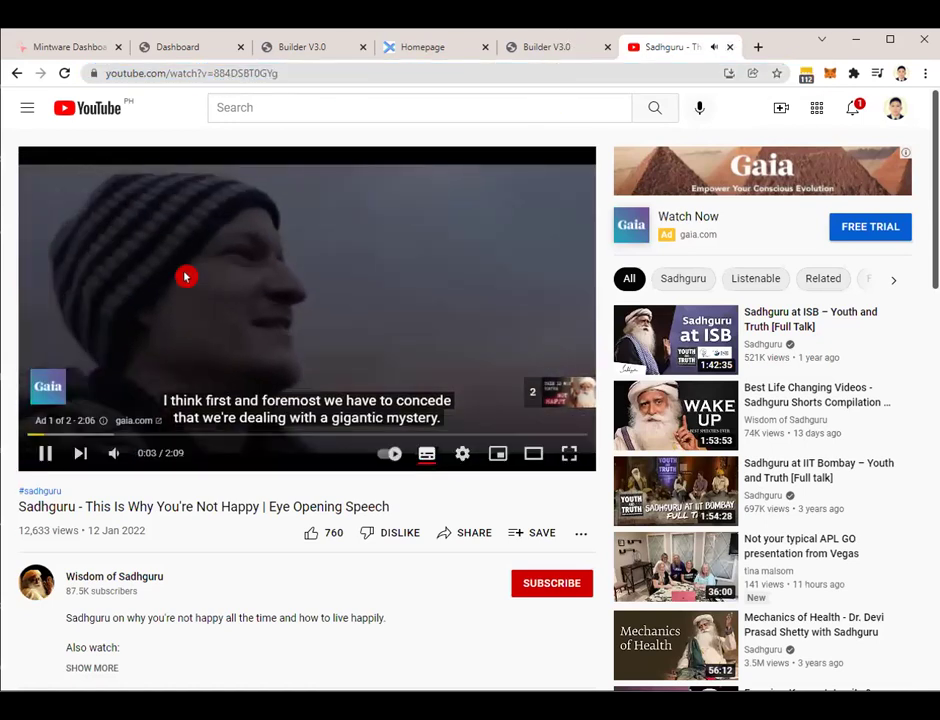
click(186, 277)
click(264, 80)
key(ctrl+c)
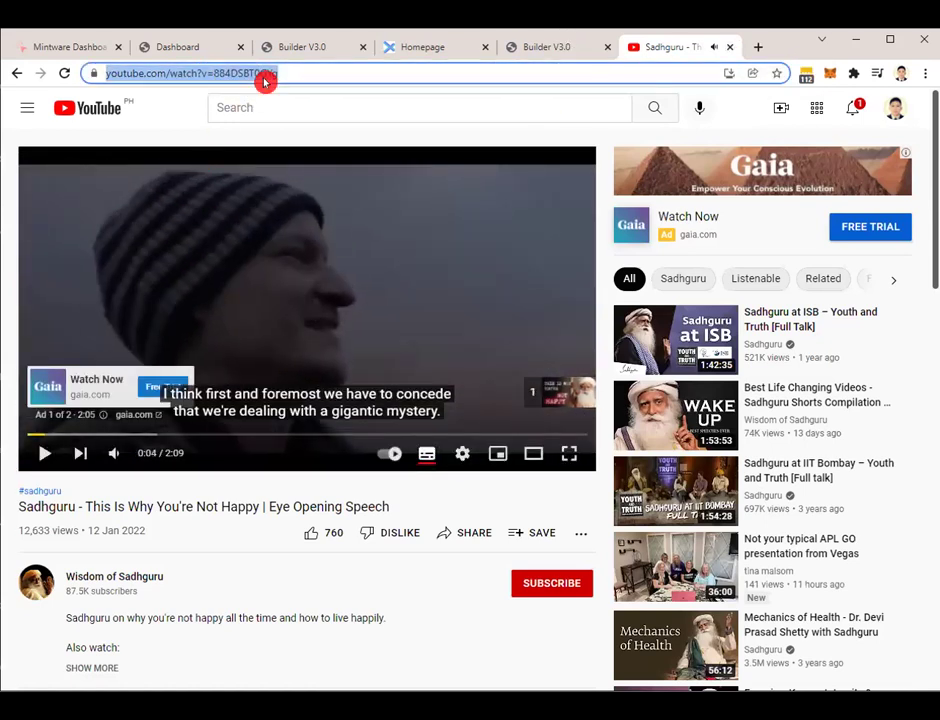
click(730, 47)
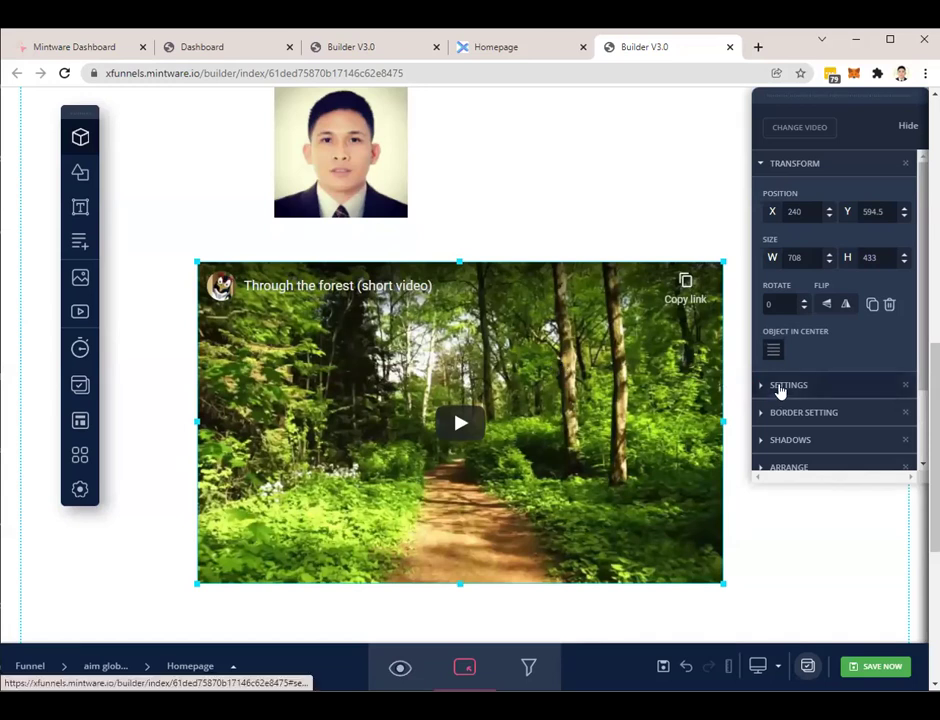
click(805, 428)
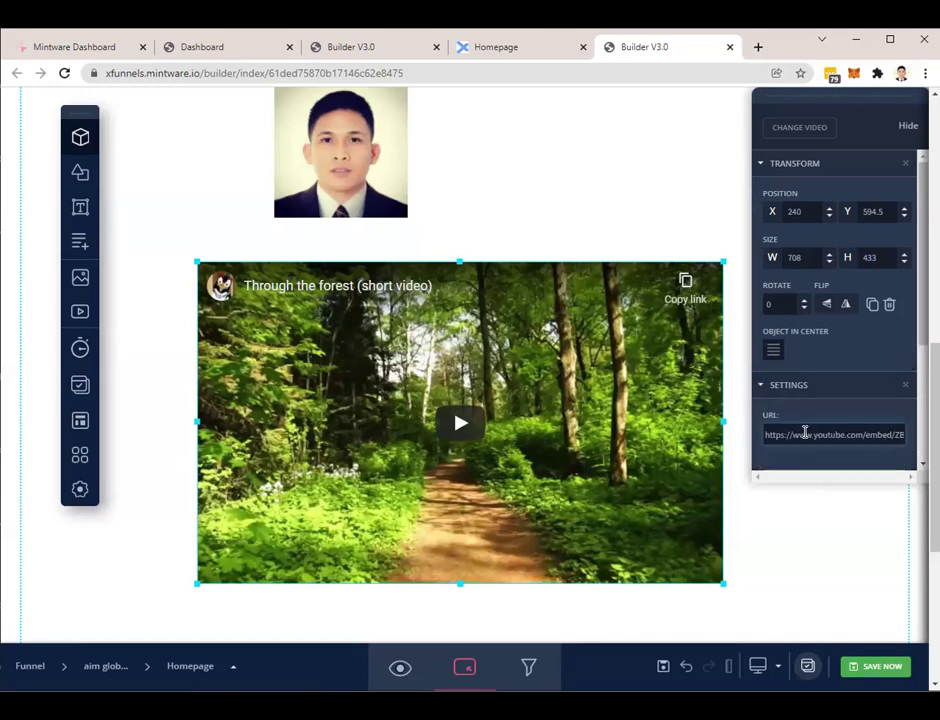
triple_click(805, 434)
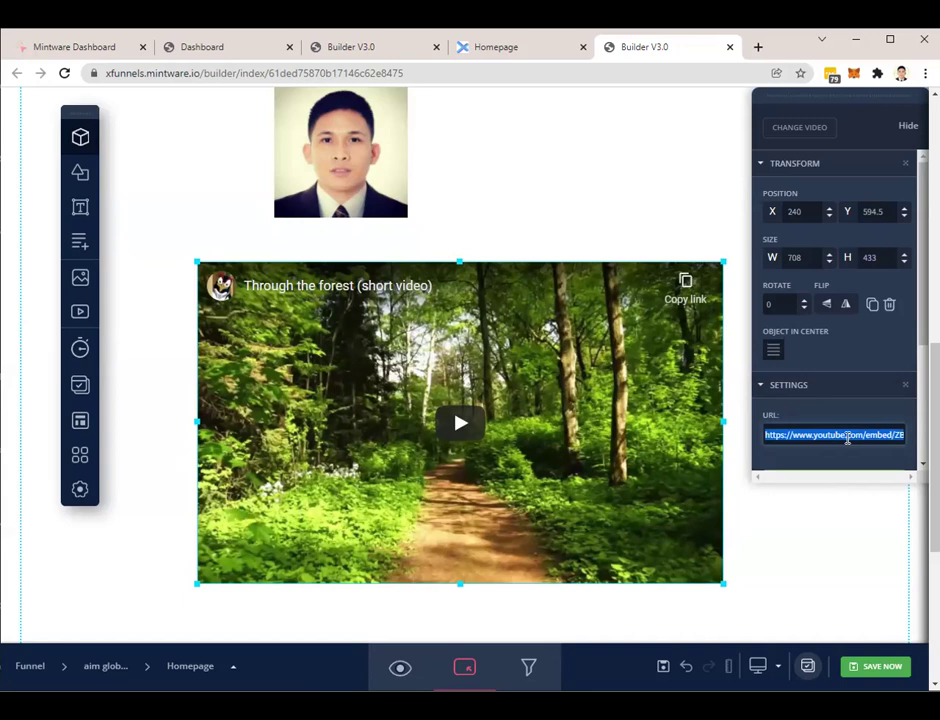
key(ctrl+v)
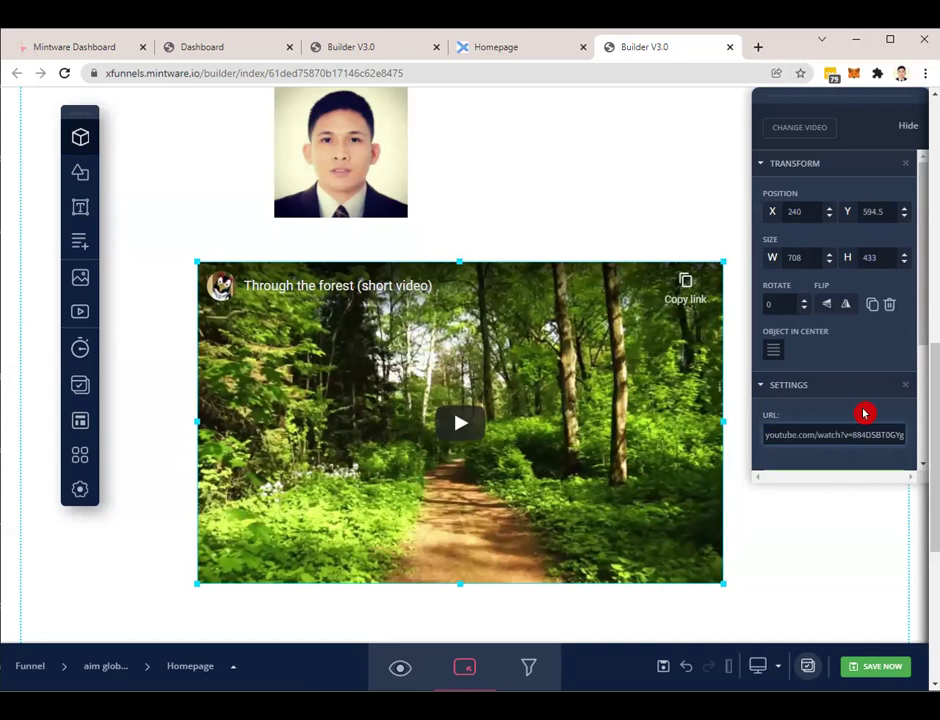
scroll(865, 413, down, 1)
click(836, 407)
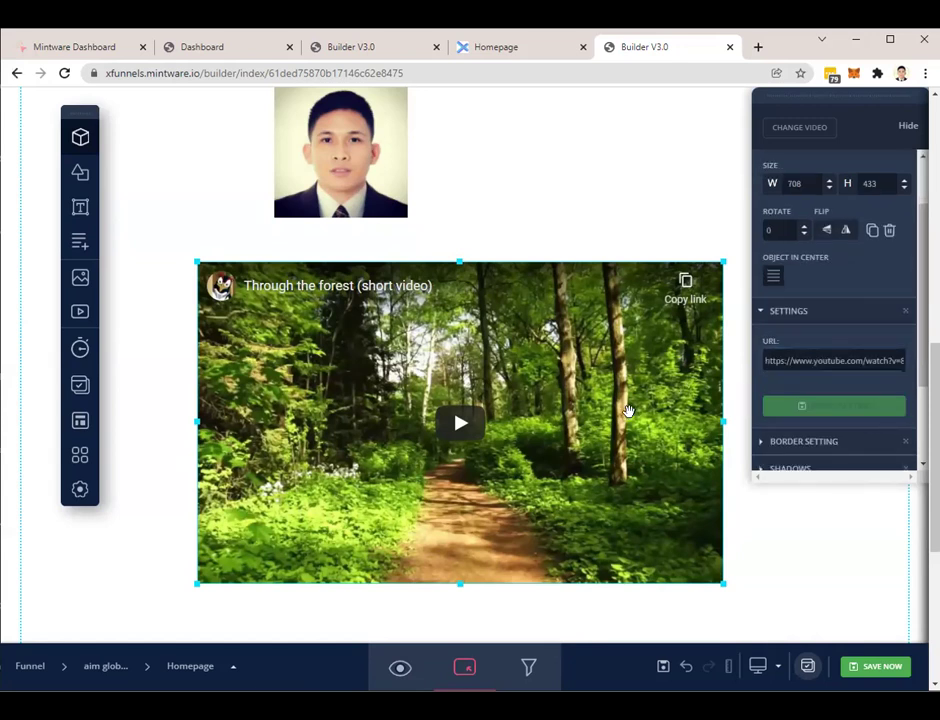
click(860, 667)
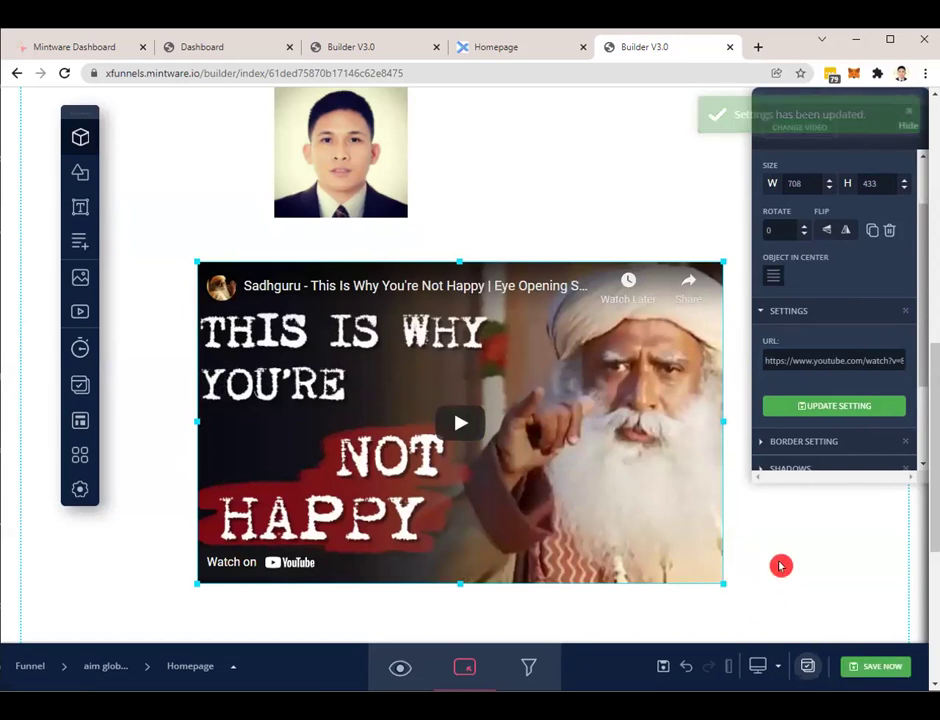
Reload the published homepage, test playback of the embedded video and switch back to the page builder
click(490, 52)
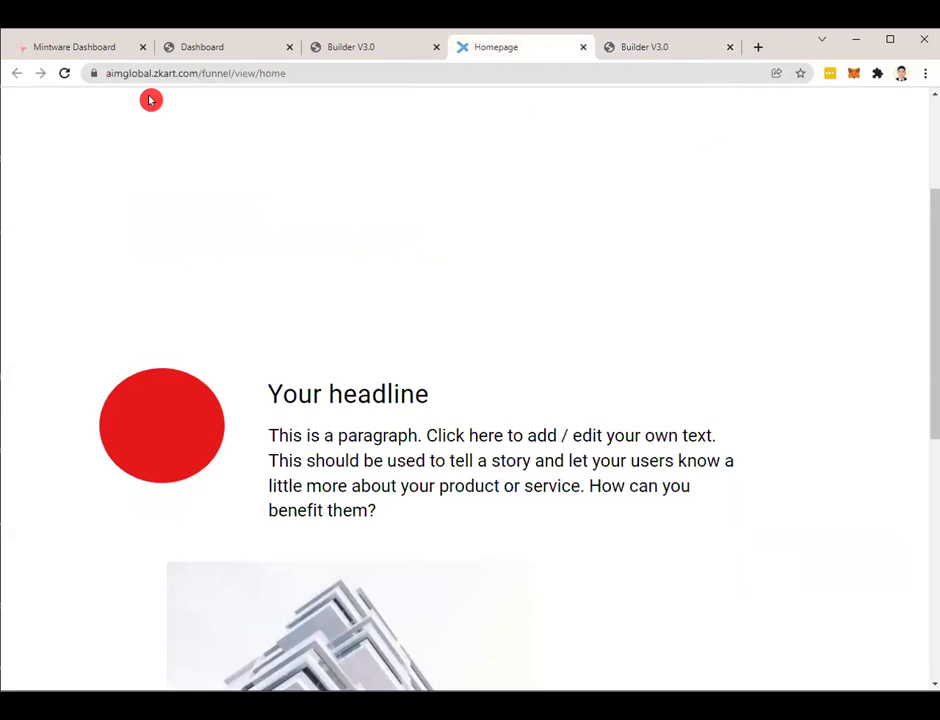
click(66, 73)
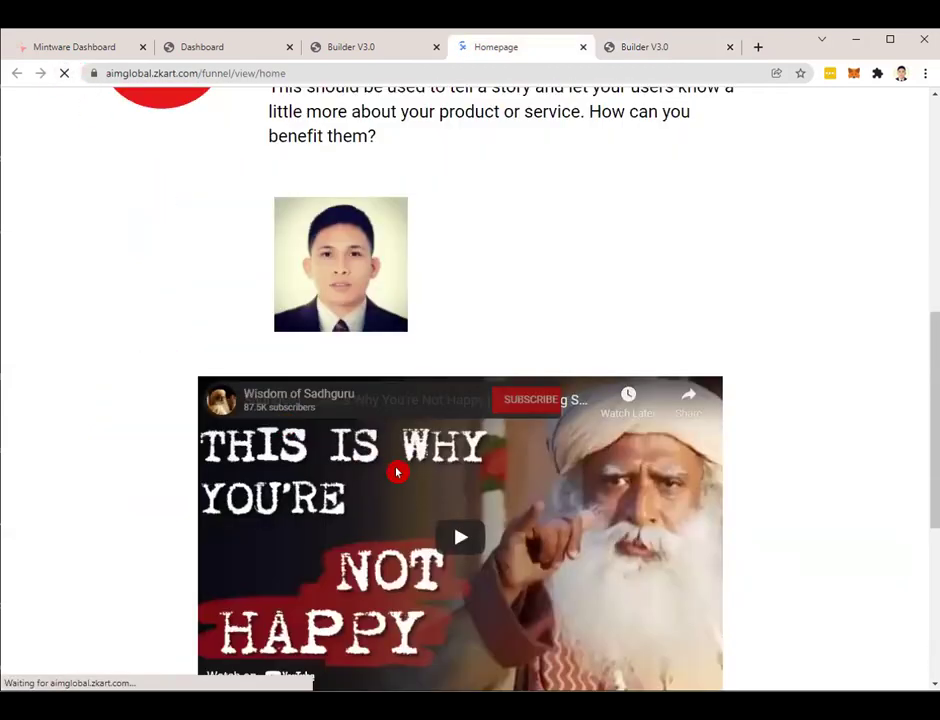
click(460, 538)
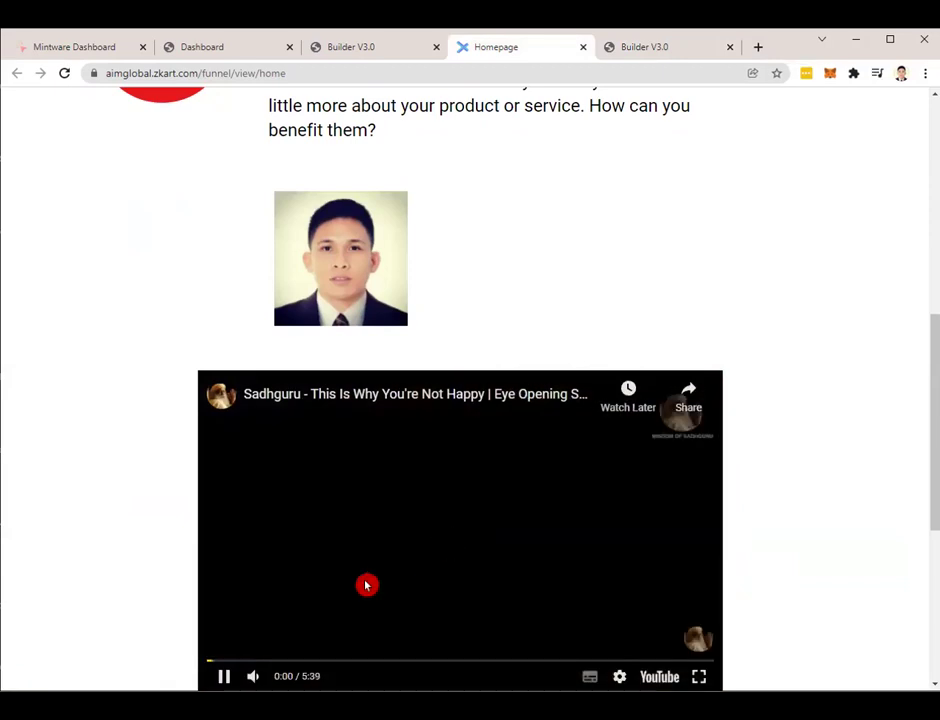
click(224, 677)
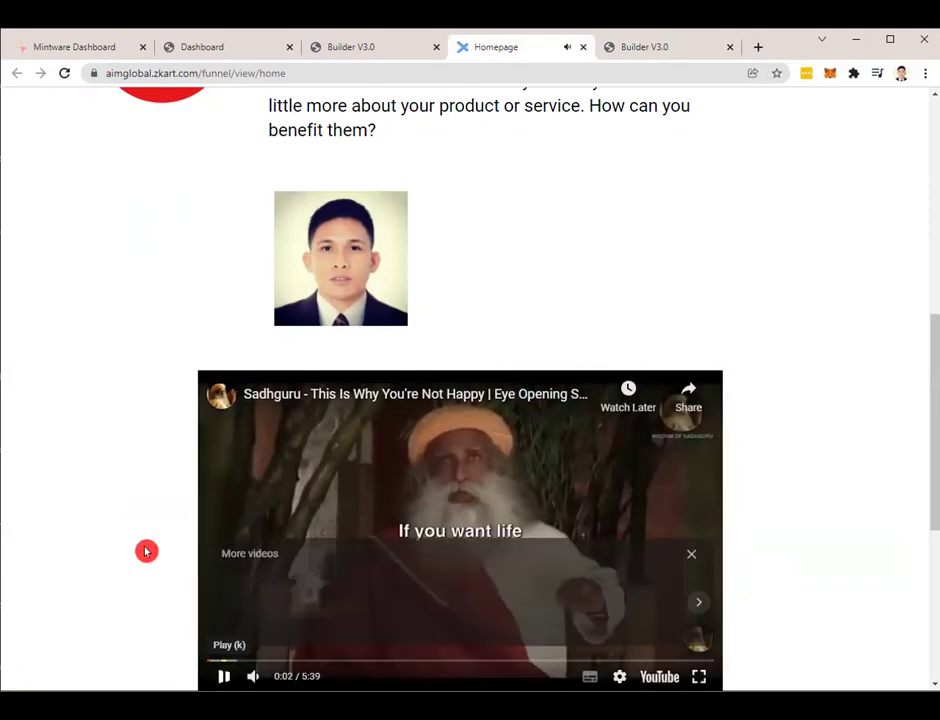
scroll(147, 551, up, 3)
scroll(139, 529, up, 3)
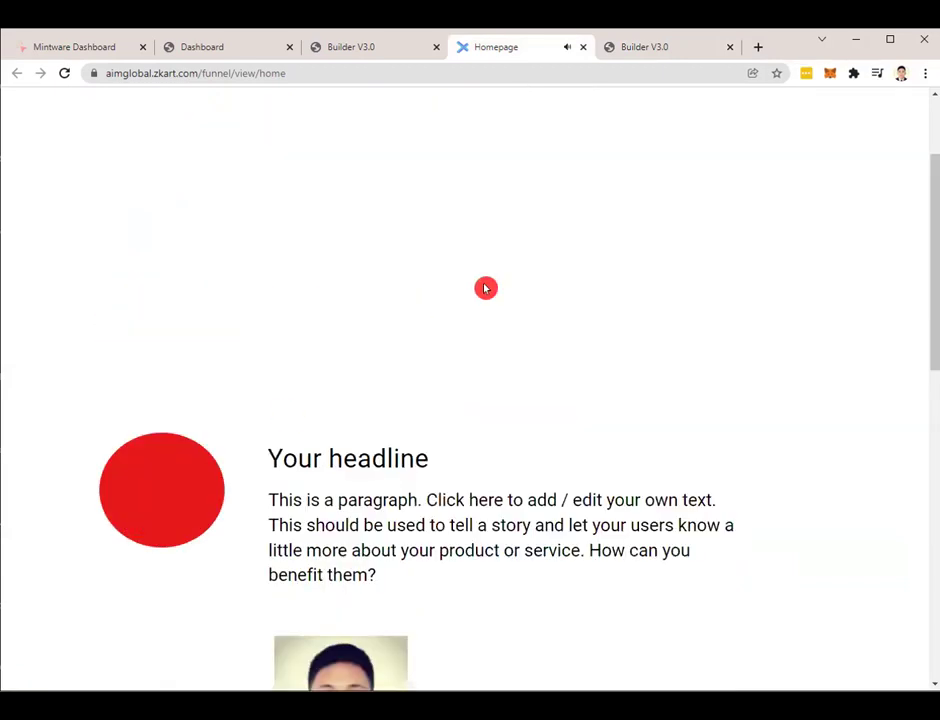
click(363, 42)
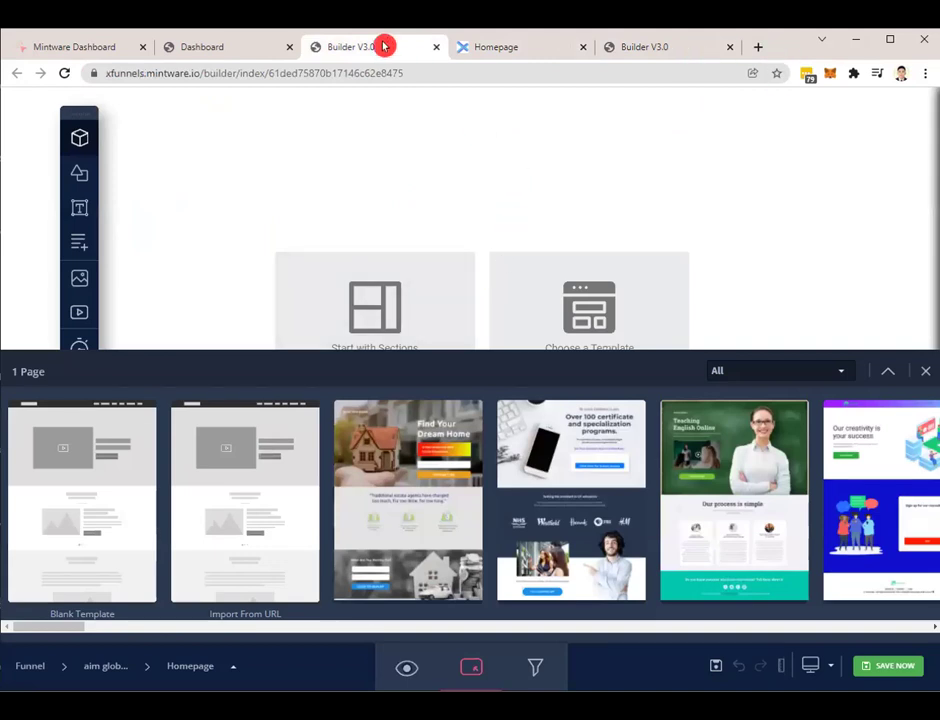
Close the spare page builder tab with the template chooser, switch to the builder tab holding the edited homepage and review the video area
click(438, 50)
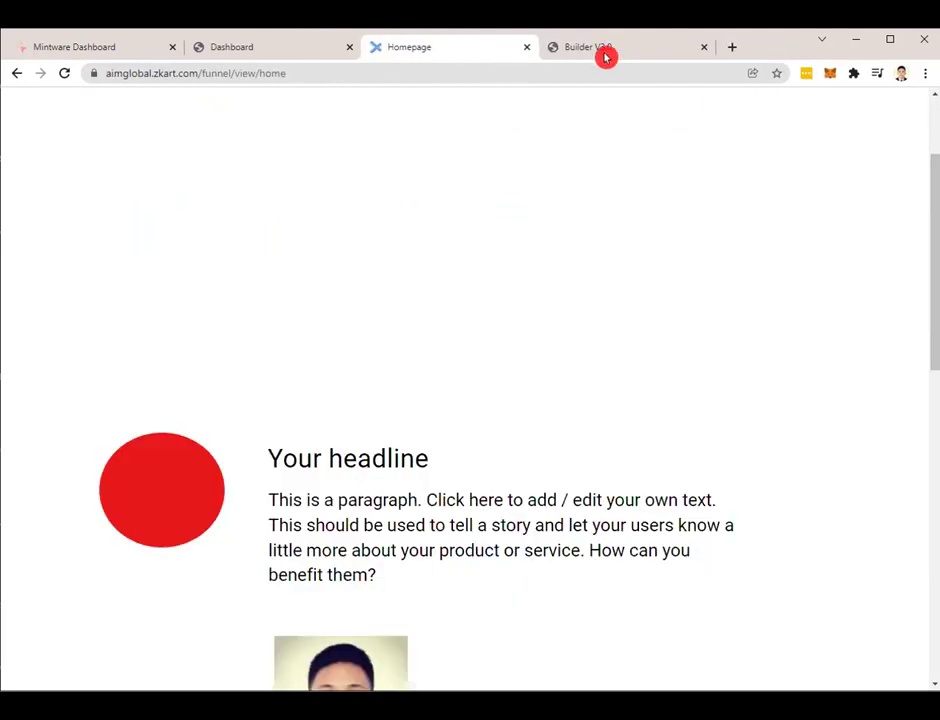
click(604, 55)
click(578, 215)
scroll(583, 204, up, 5)
scroll(583, 235, down, 4)
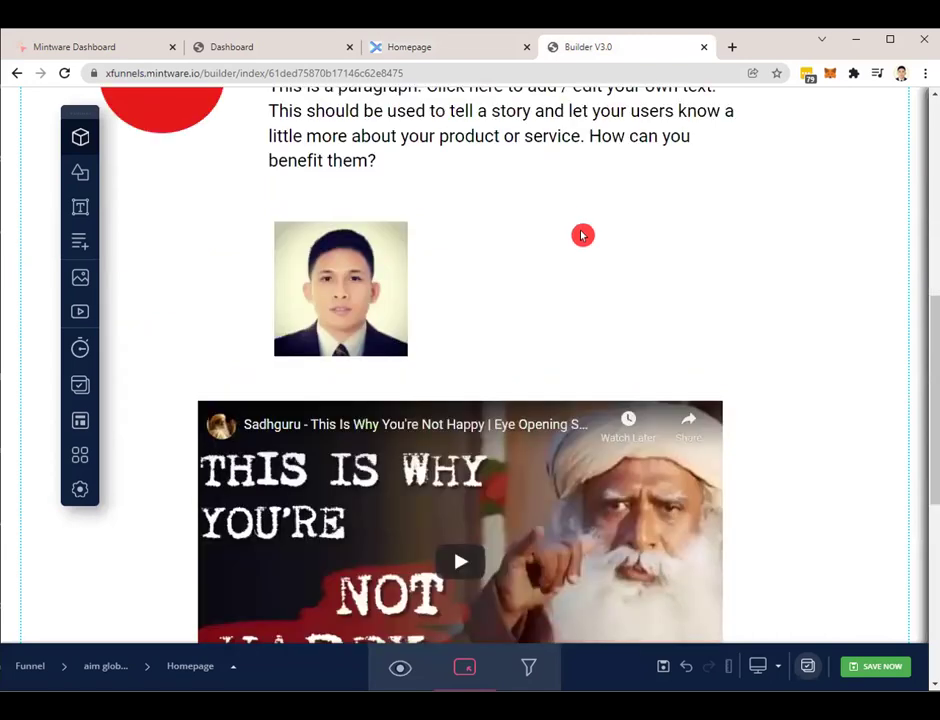
scroll(580, 318, down, 4)
scroll(575, 327, up, 4)
scroll(573, 373, down, 1)
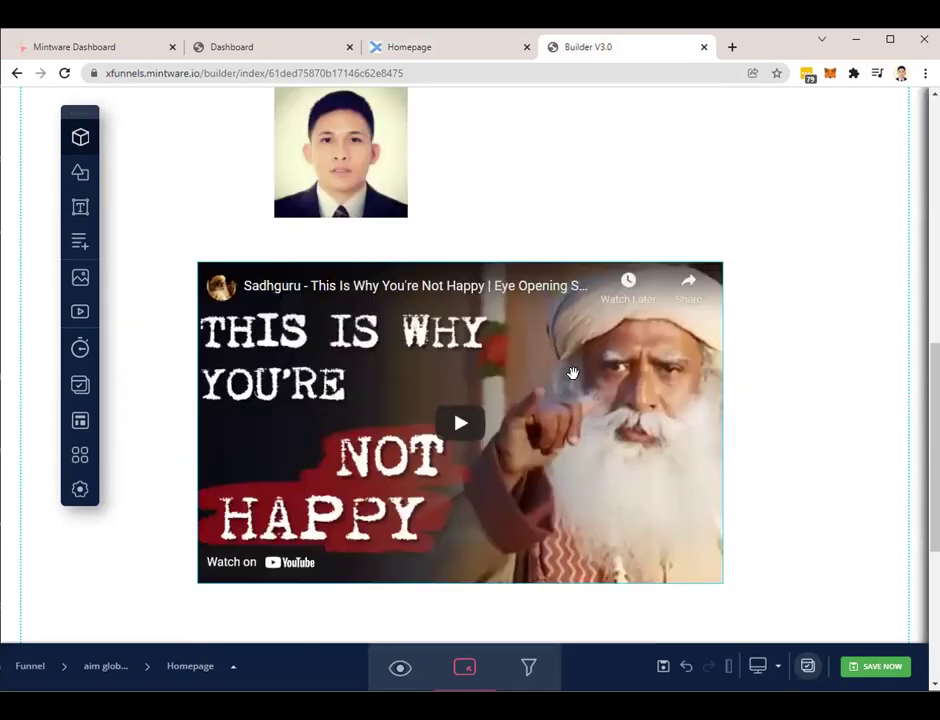
scroll(572, 380, down, 2)
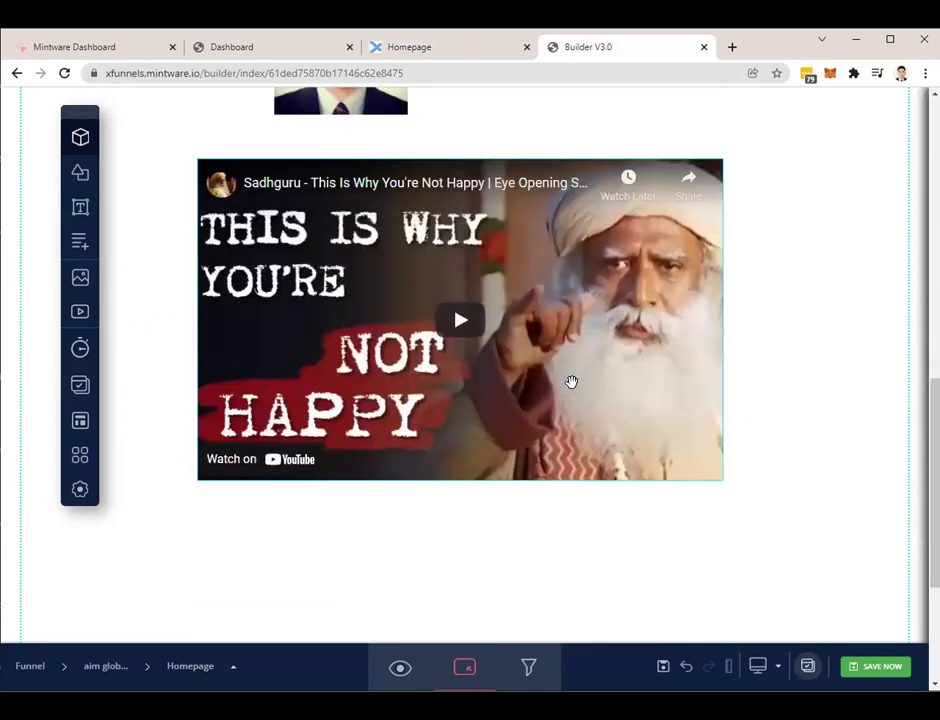
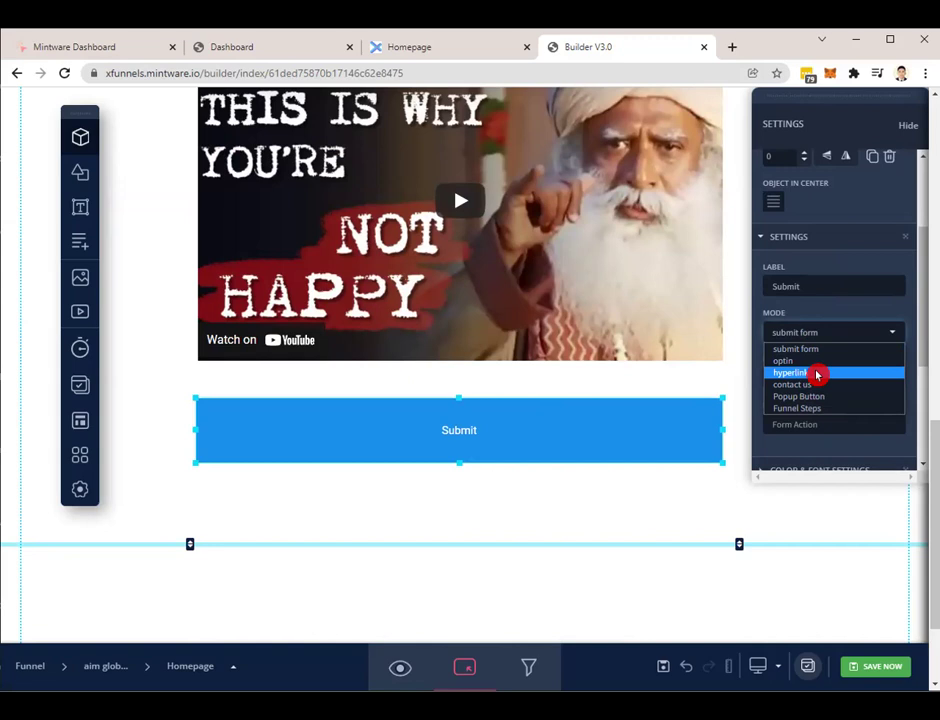
click(817, 374)
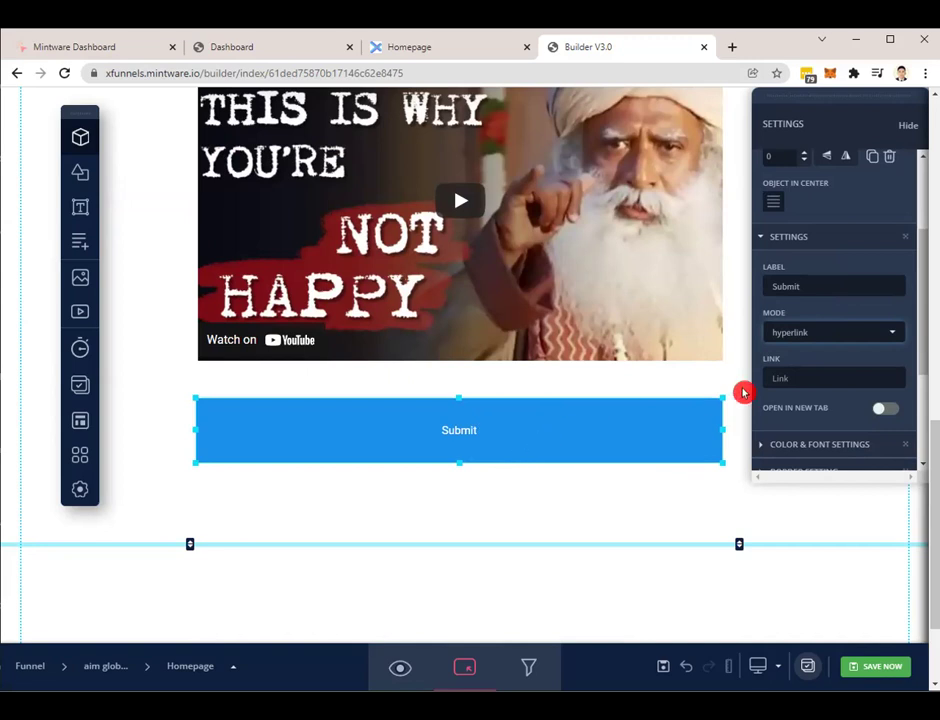
click(794, 376)
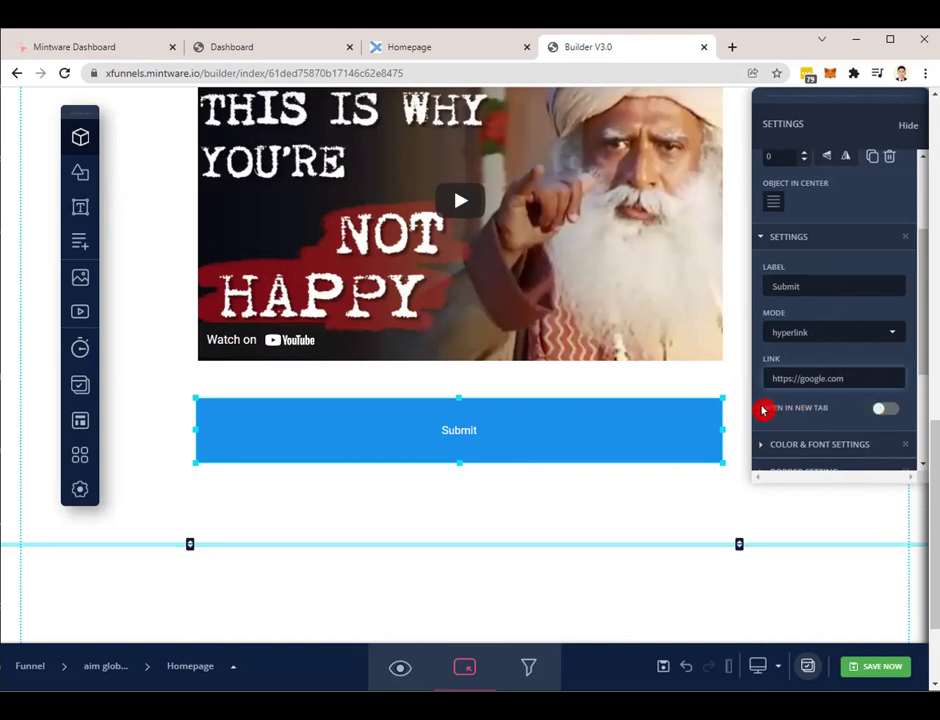
click(884, 409)
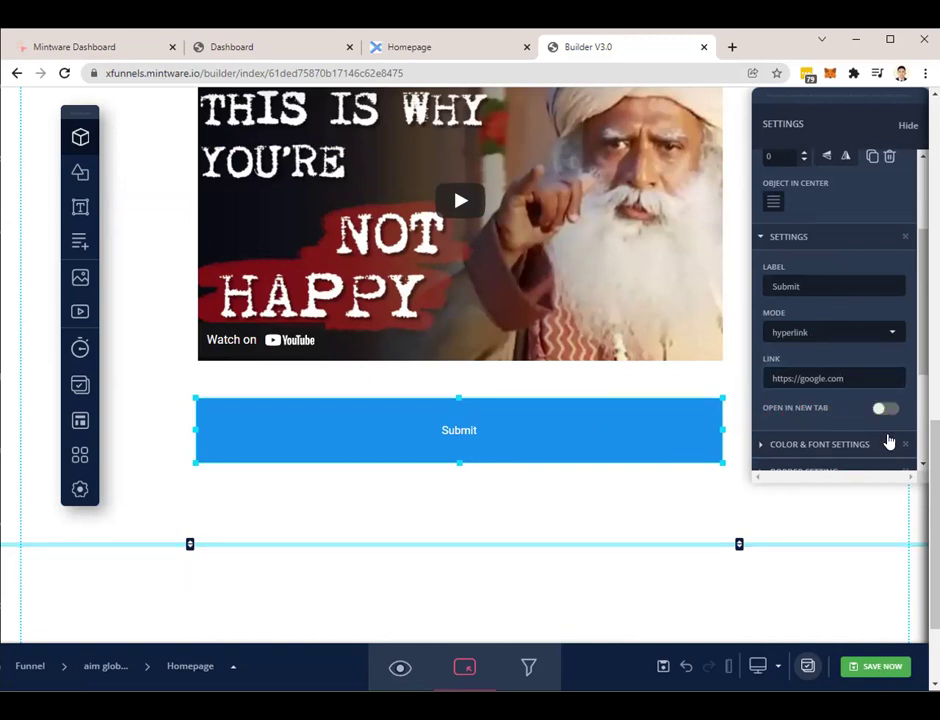
click(880, 666)
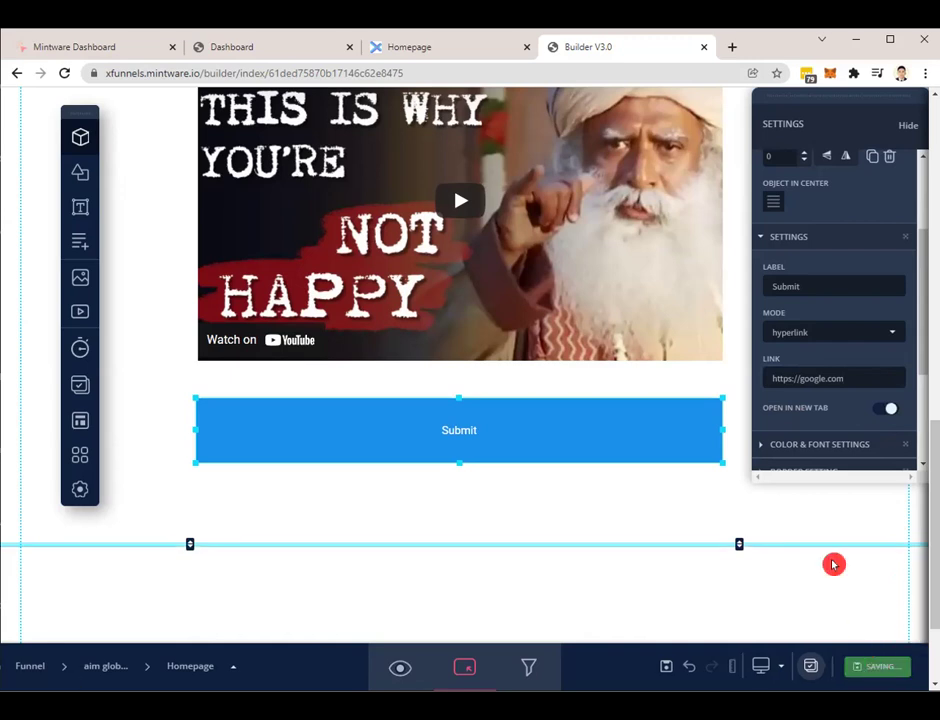
Change the button's label to "Click this to Open to Google" and set its font size to 30px
double_click(805, 288)
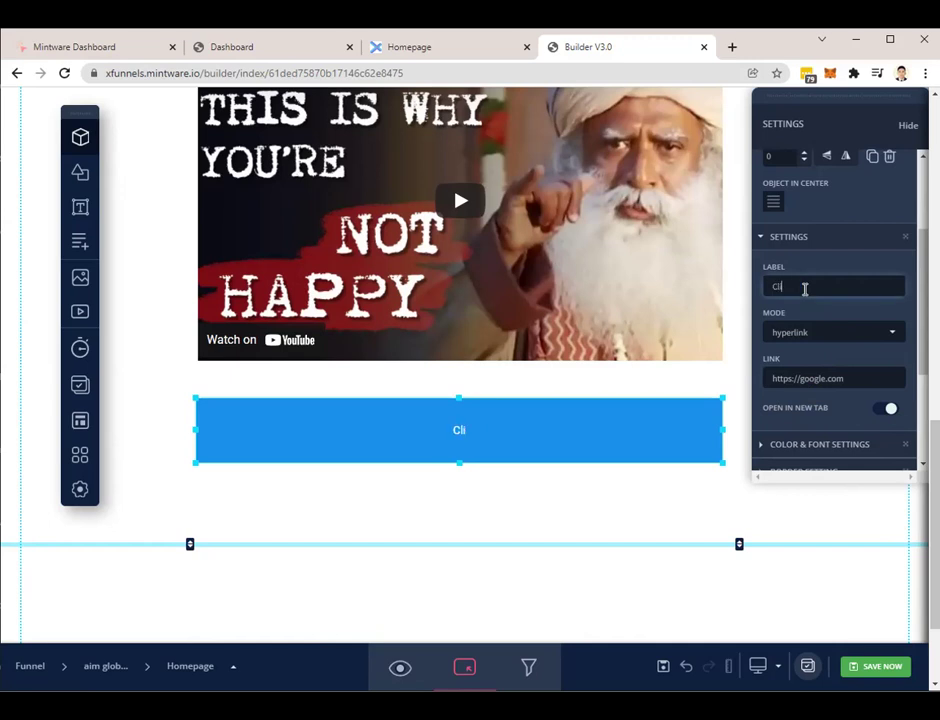
text(Click this to Open to Google)
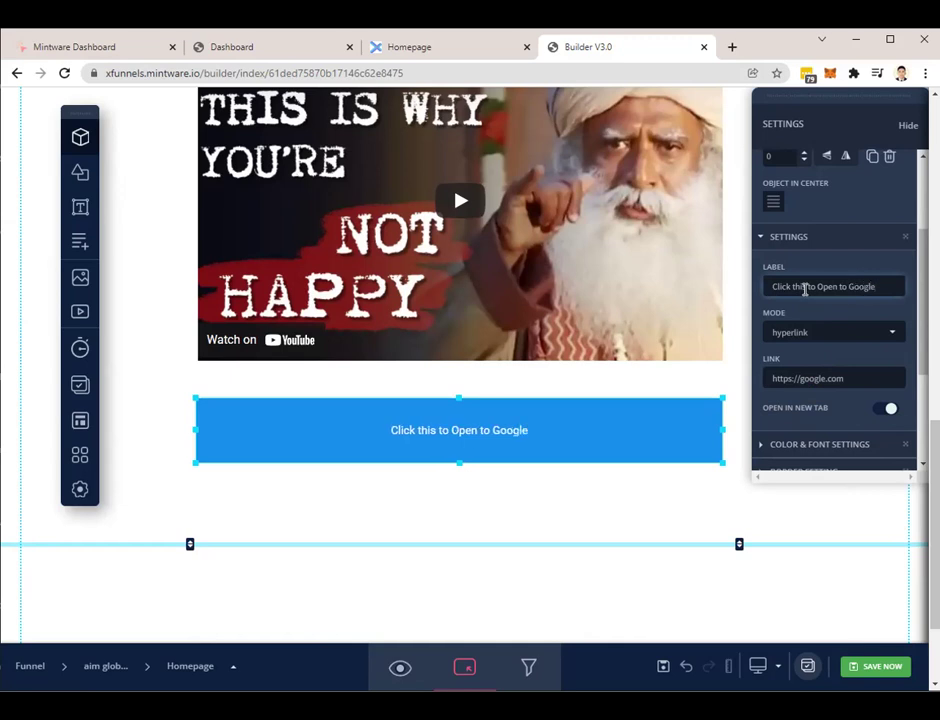
scroll(820, 285, down, 2)
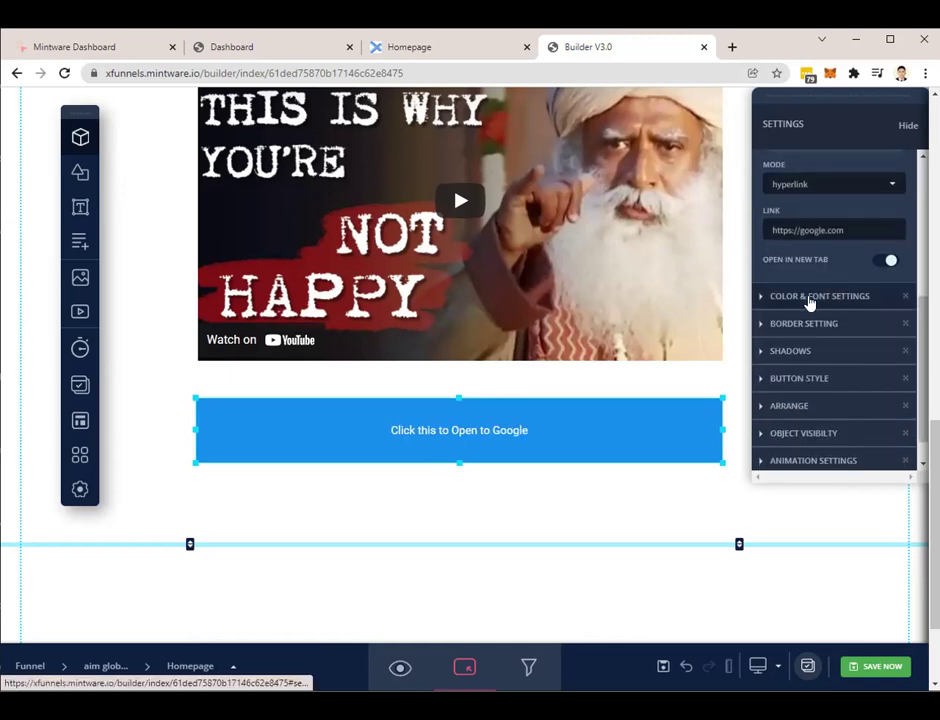
click(807, 298)
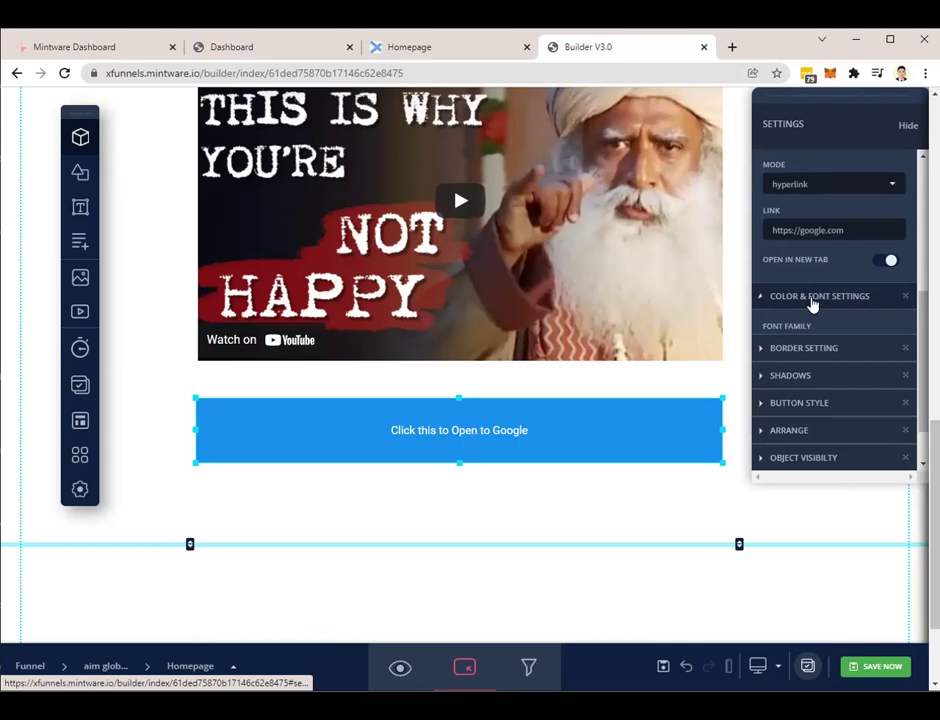
scroll(840, 300, down, 3)
click(803, 245)
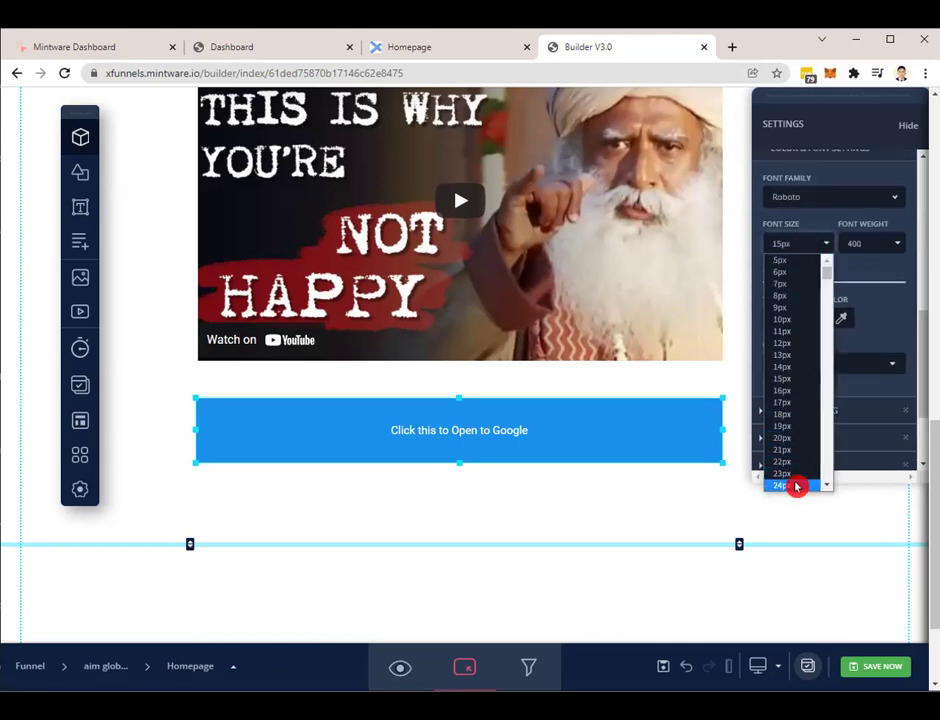
click(782, 486)
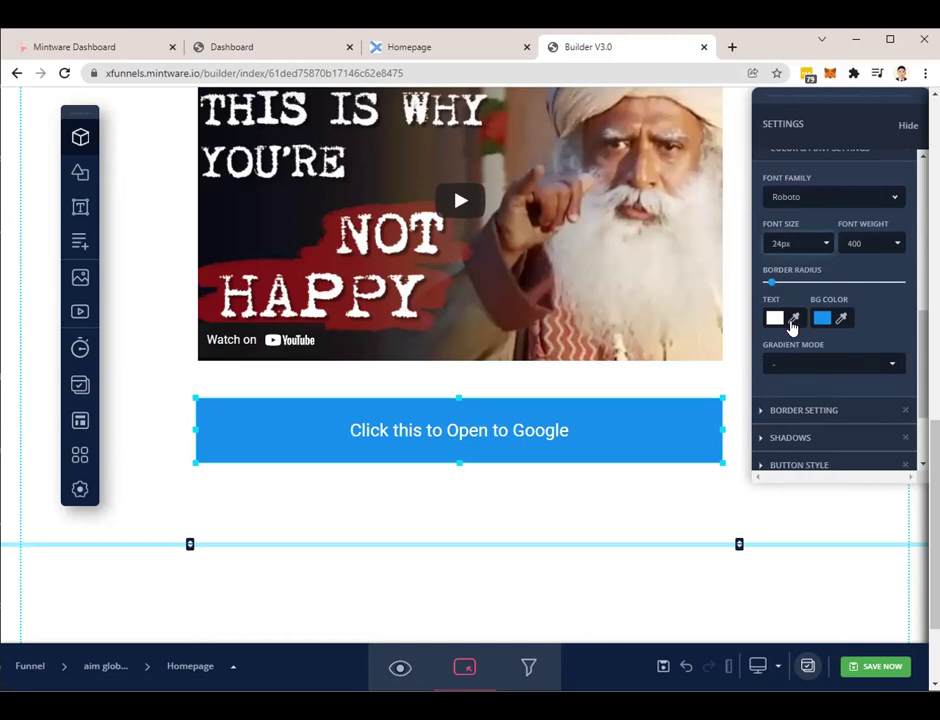
click(790, 241)
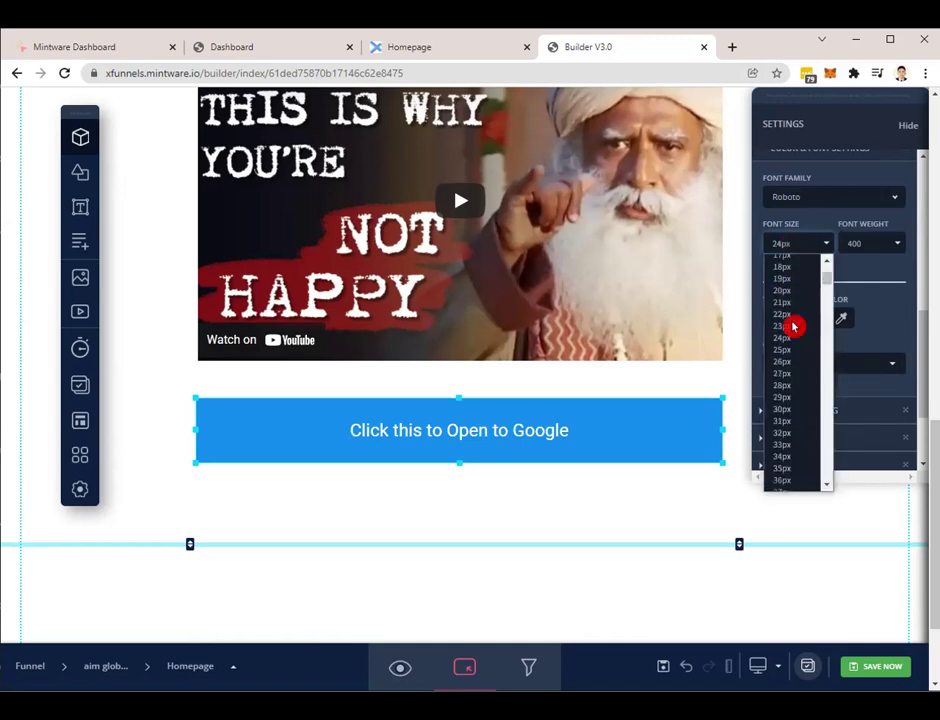
click(787, 410)
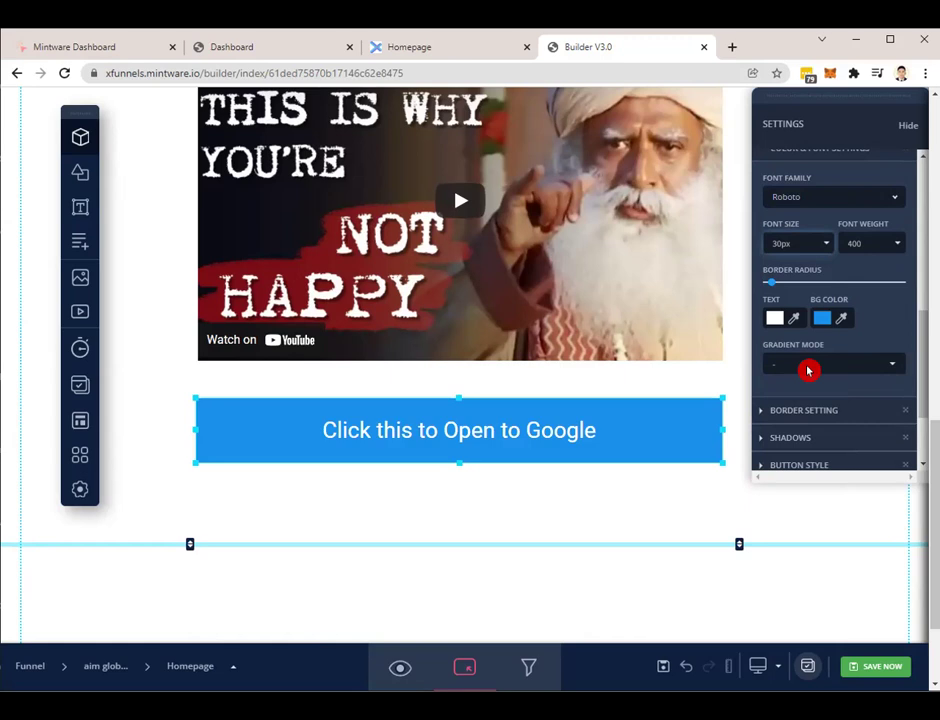
Set the button's background color to orange #eb8c38 and save the page
click(821, 318)
mouse_move(903, 349)
mouse_down()
mouse_move(911, 346)
mouse_move(911, 361)
mouse_move(911, 350)
mouse_move(885, 340)
mouse_move(878, 347)
mouse_up()
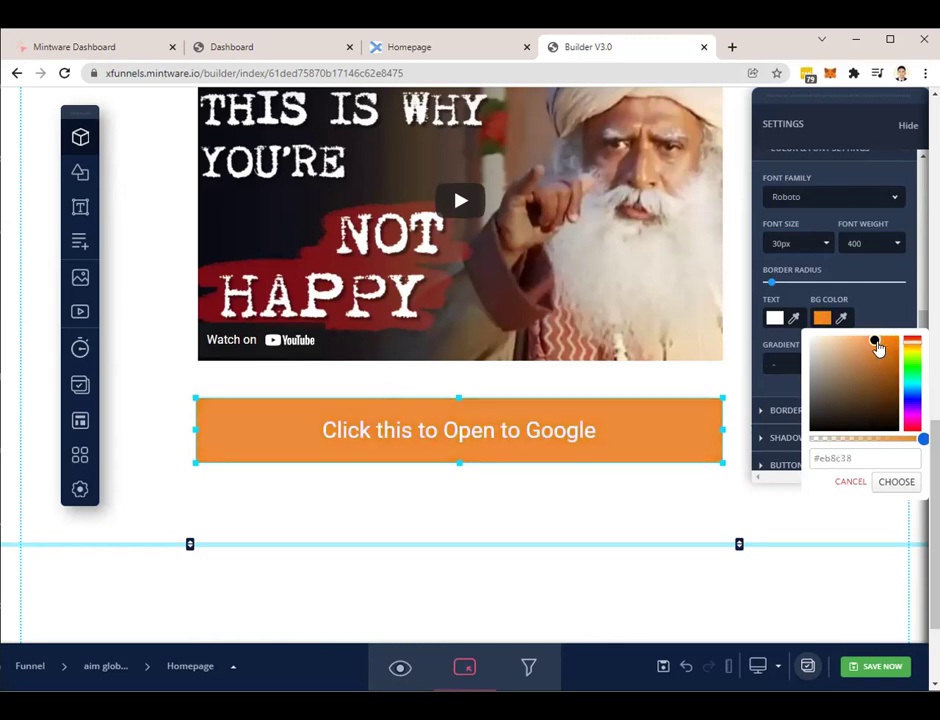
click(894, 510)
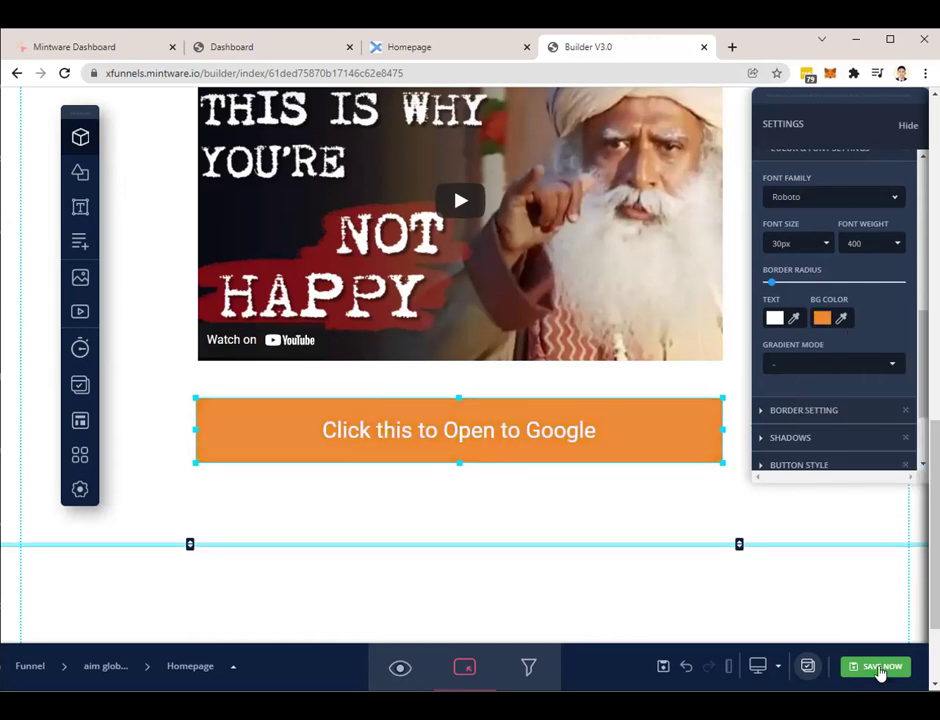
click(880, 668)
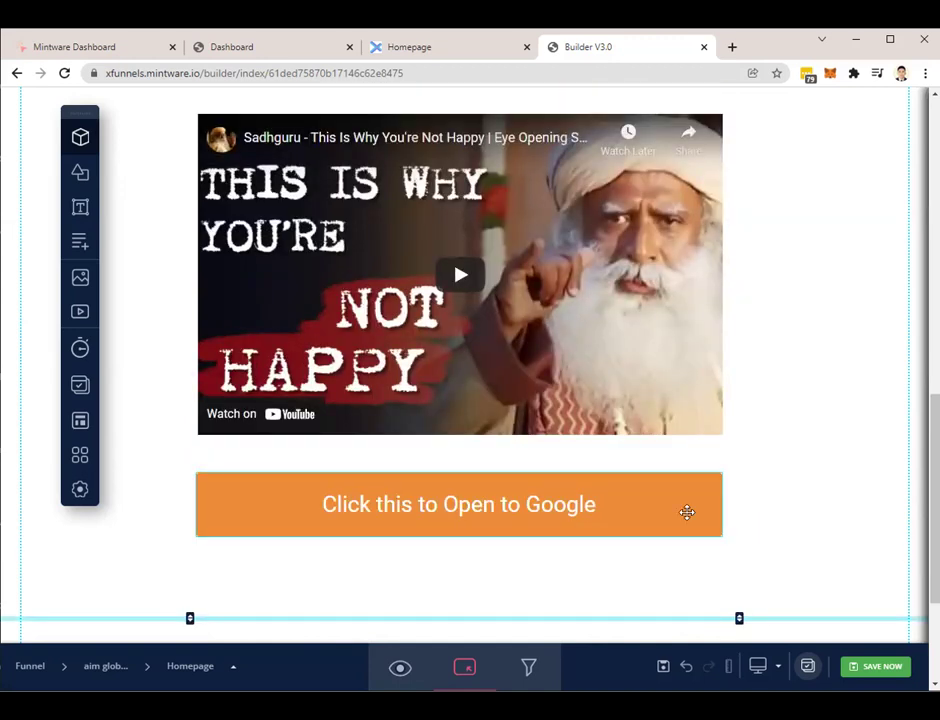
click(686, 511)
click(806, 562)
click(860, 667)
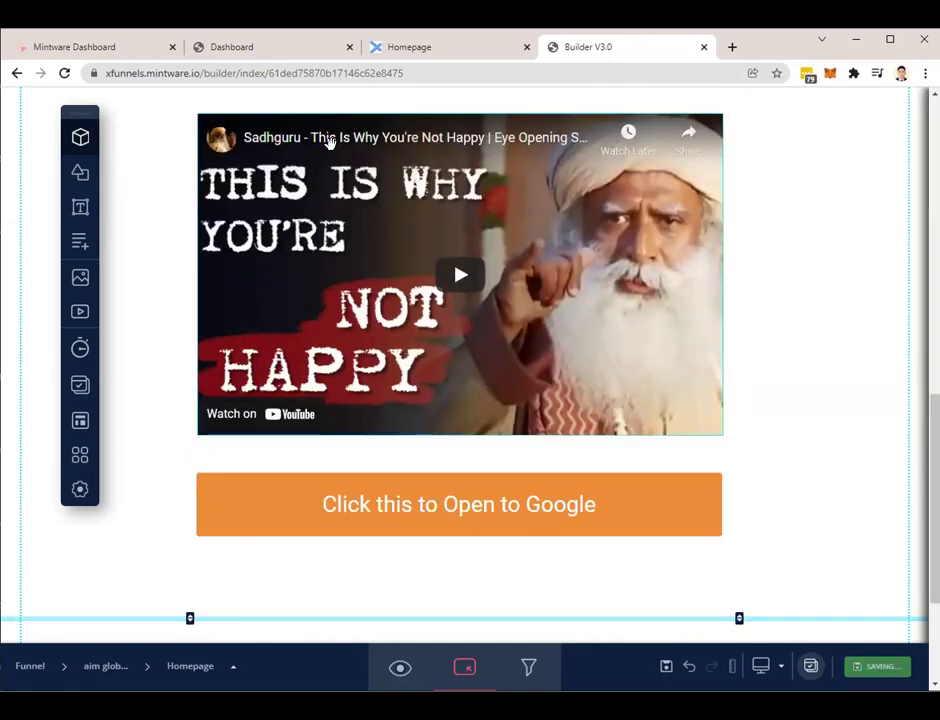
Reload the published homepage, test the orange button's link to Google and return to the homepage tab
click(442, 47)
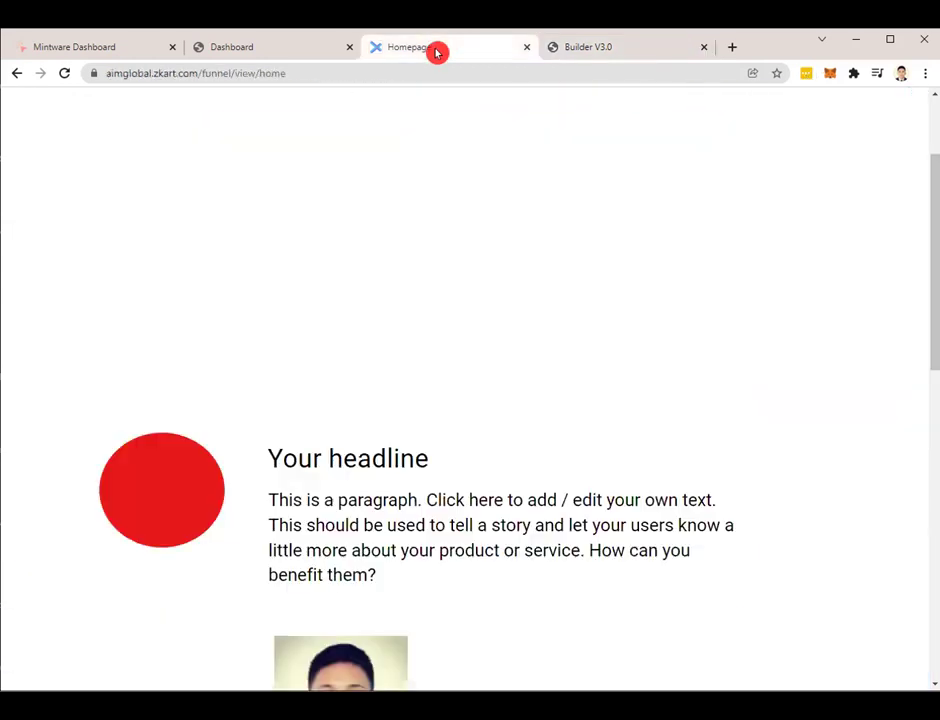
click(63, 75)
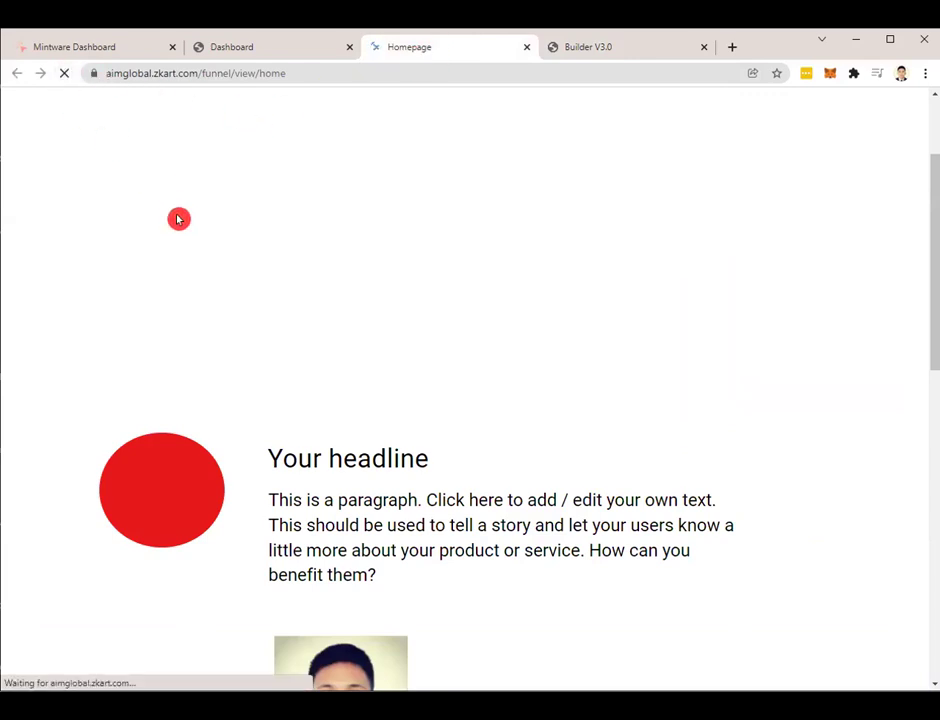
scroll(185, 210, down, 8)
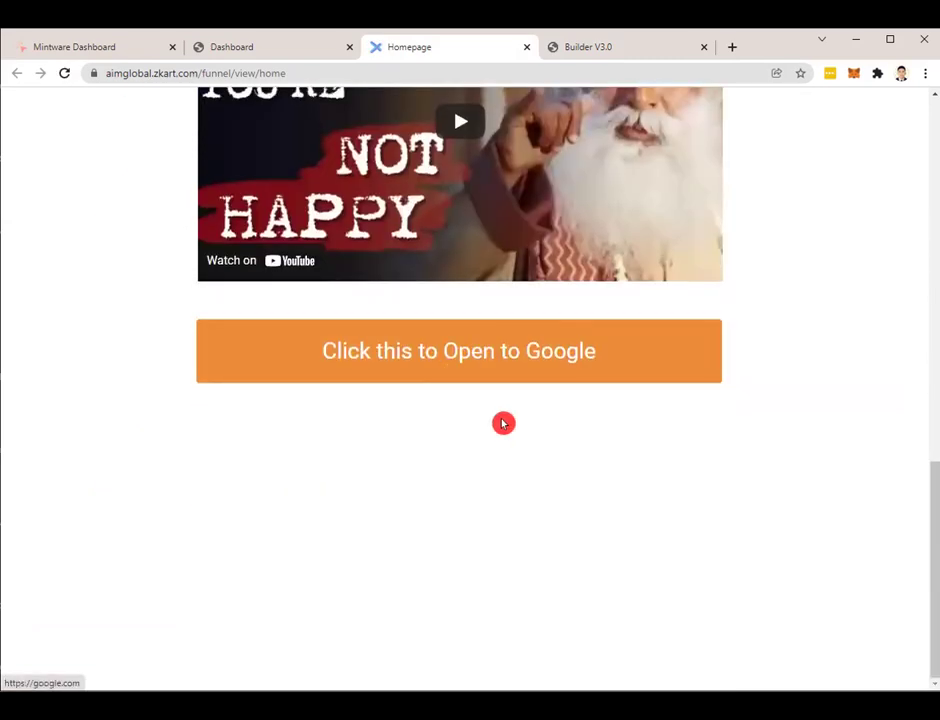
click(452, 358)
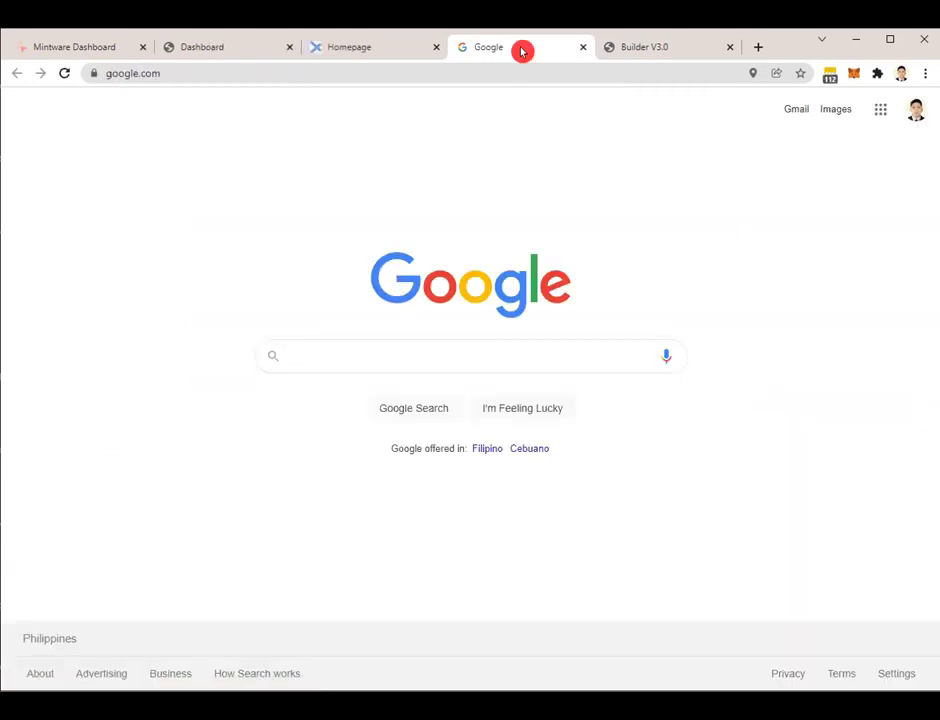
click(412, 50)
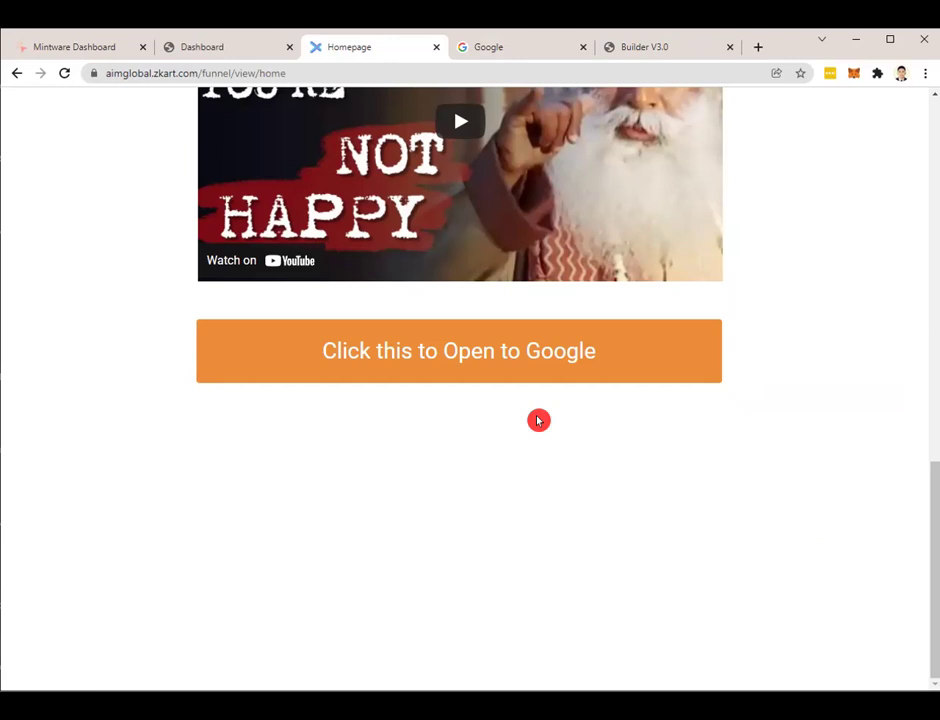
scroll(538, 420, up, 3)
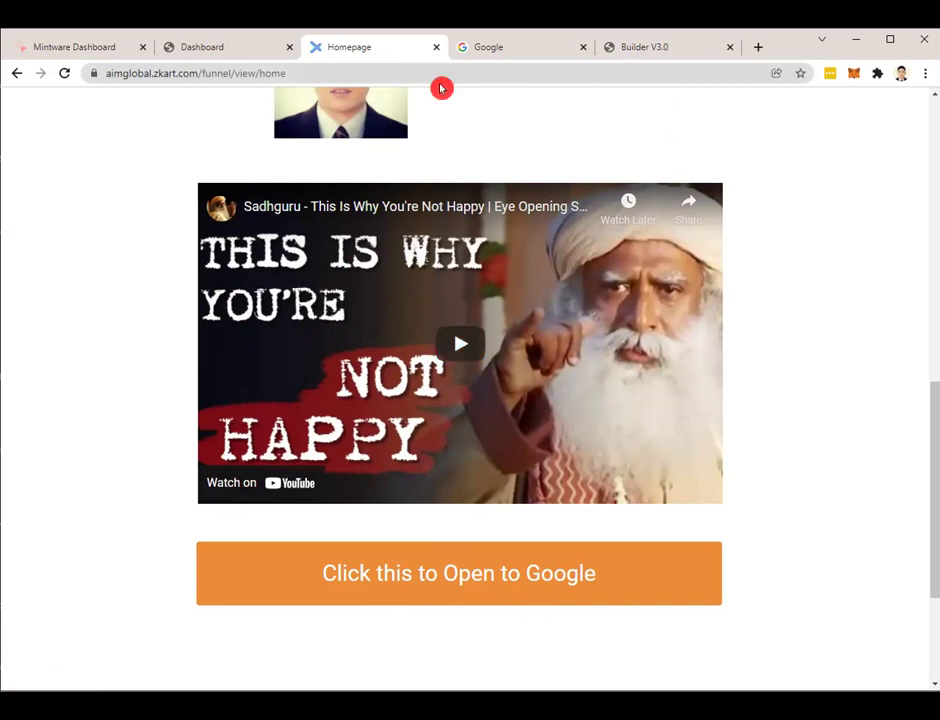
Switch back to the page builder and try the Blick, 3D and Zoom button effects on the Google button, leaving Zoom selected
click(644, 55)
scroll(751, 428, down, 2)
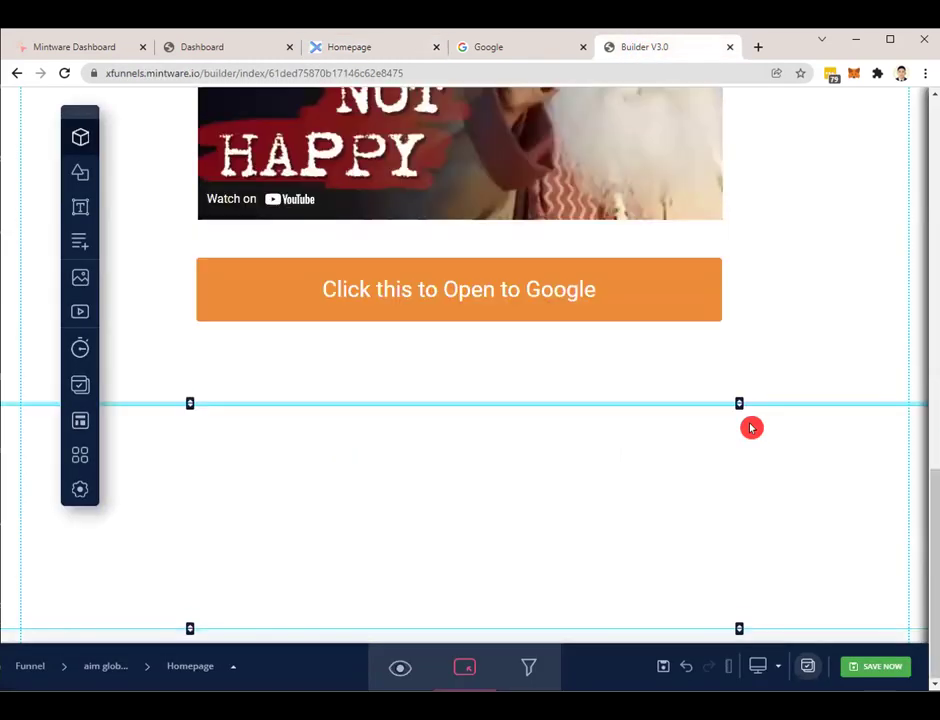
scroll(751, 428, up, 4)
scroll(751, 428, down, 1)
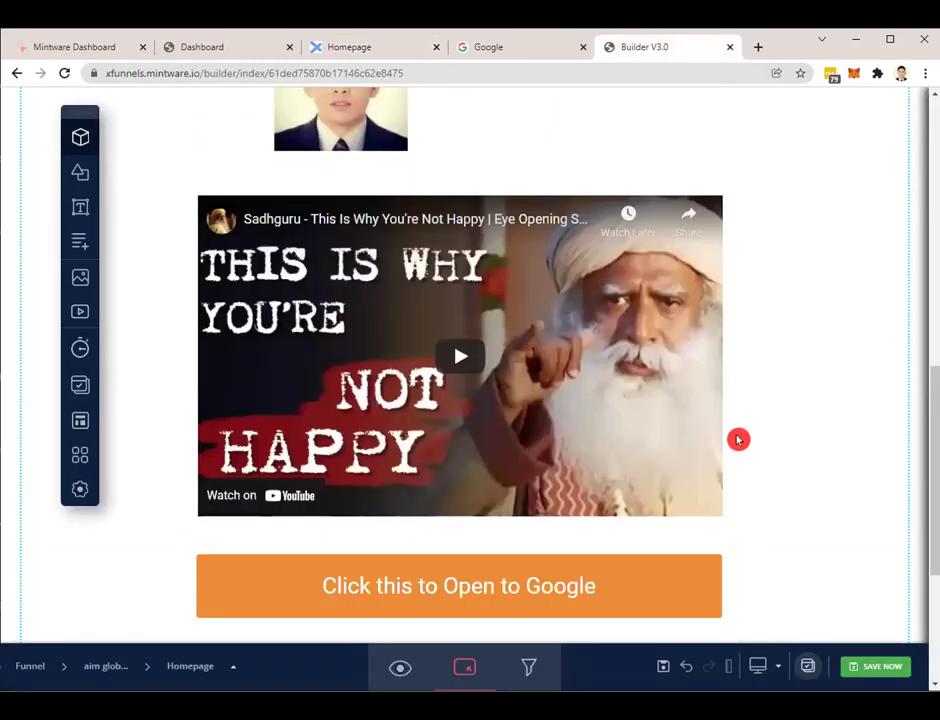
click(647, 580)
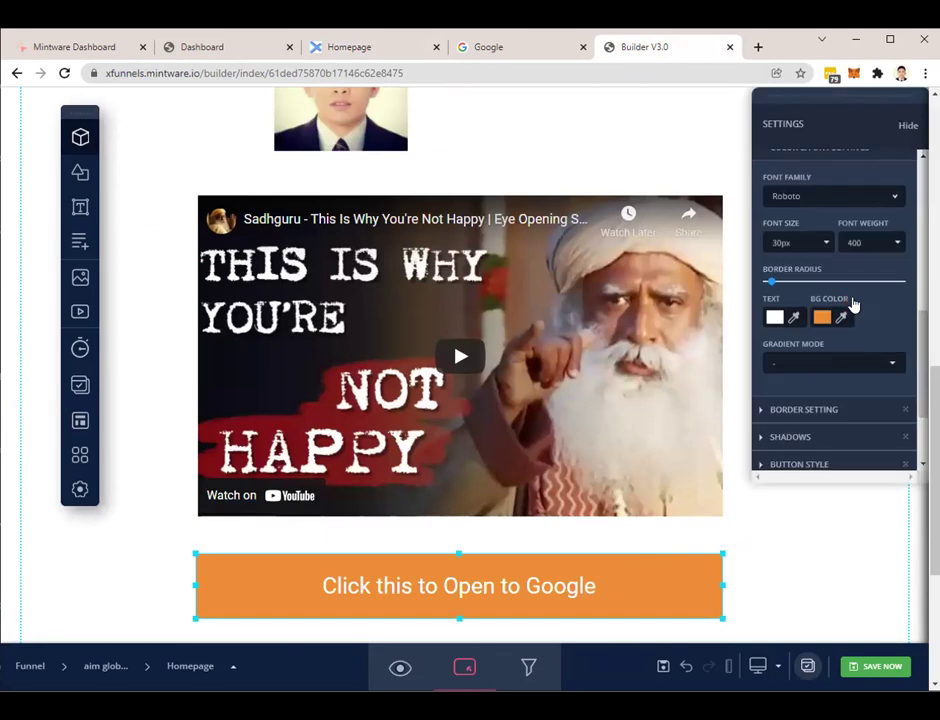
scroll(852, 304, down, 2)
click(800, 347)
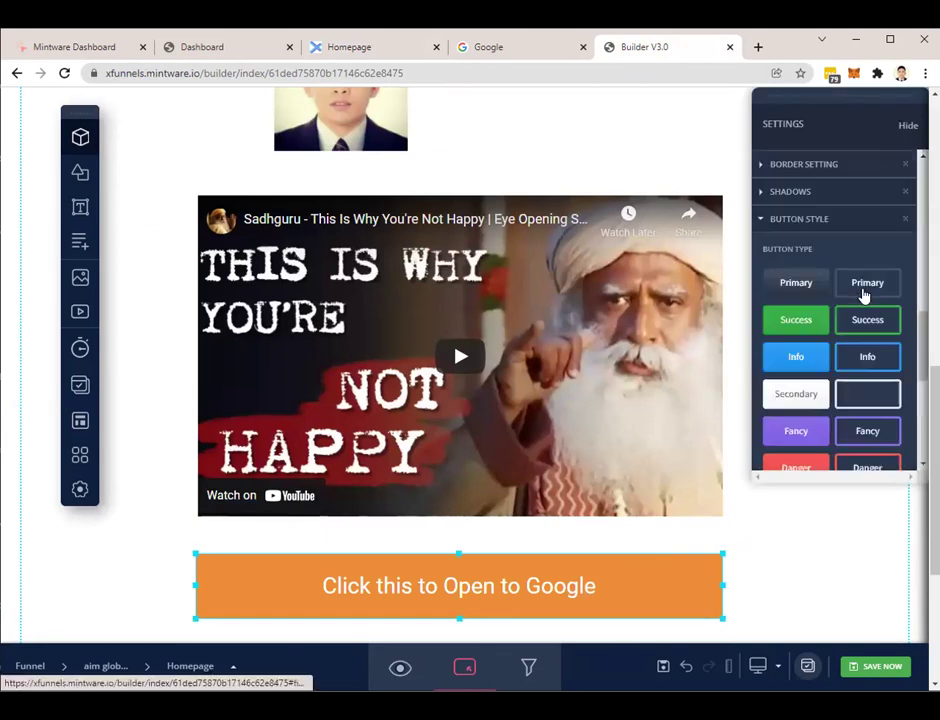
scroll(863, 296, down, 2)
scroll(851, 347, down, 1)
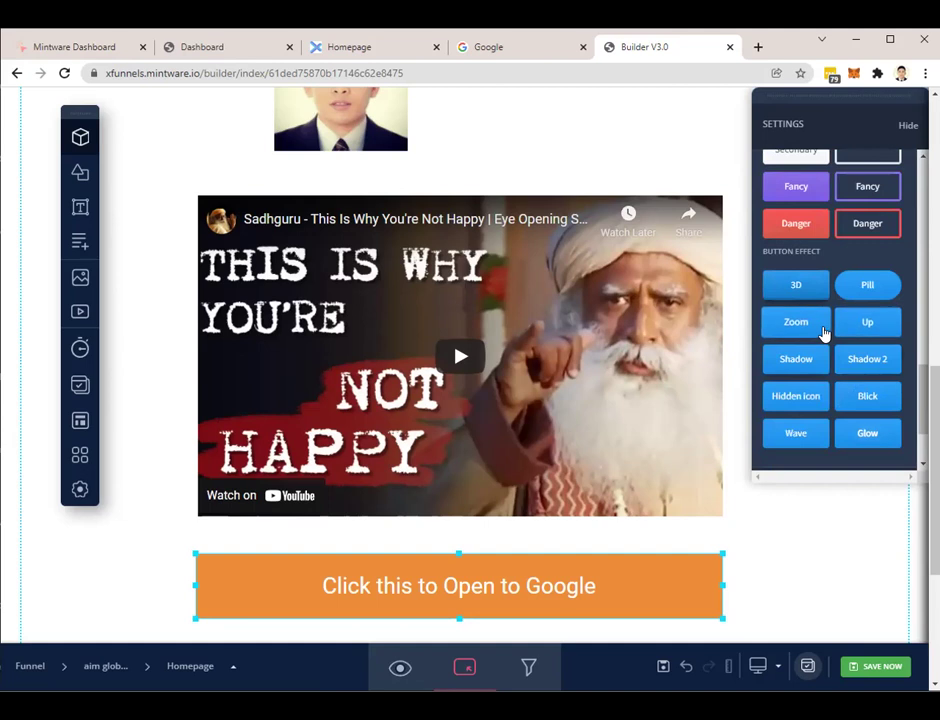
click(862, 407)
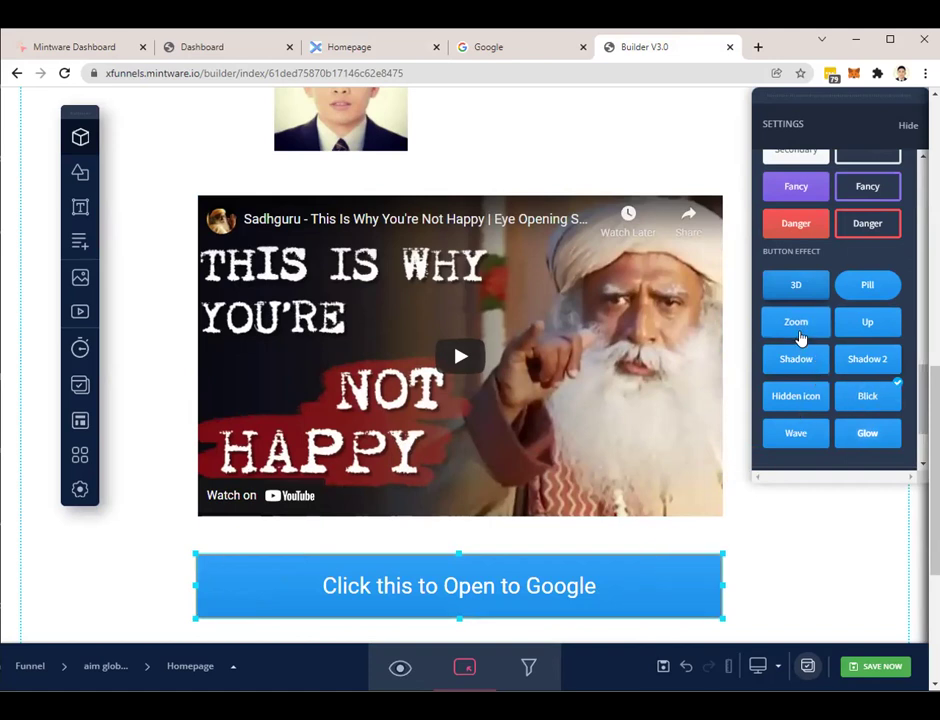
click(815, 295)
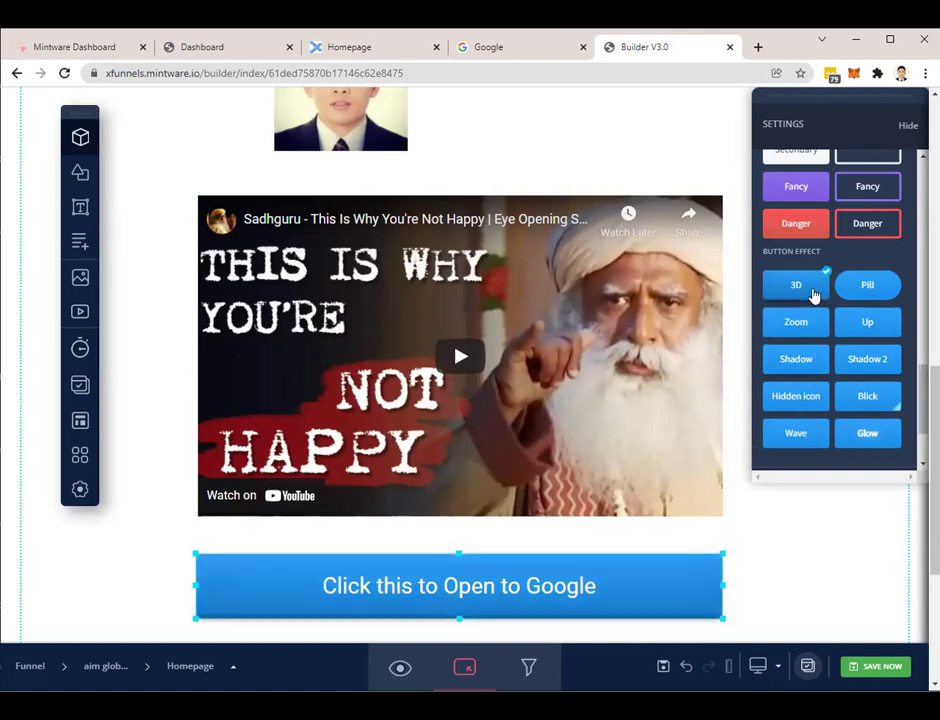
click(818, 324)
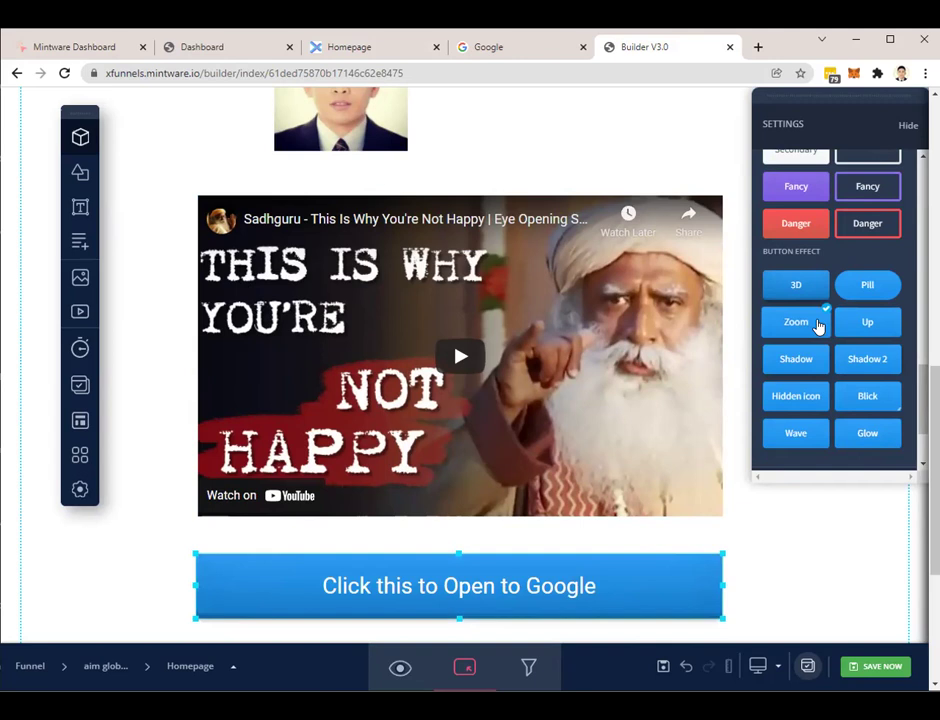
Change the Google button to the solid green Success button type and save the page
click(871, 668)
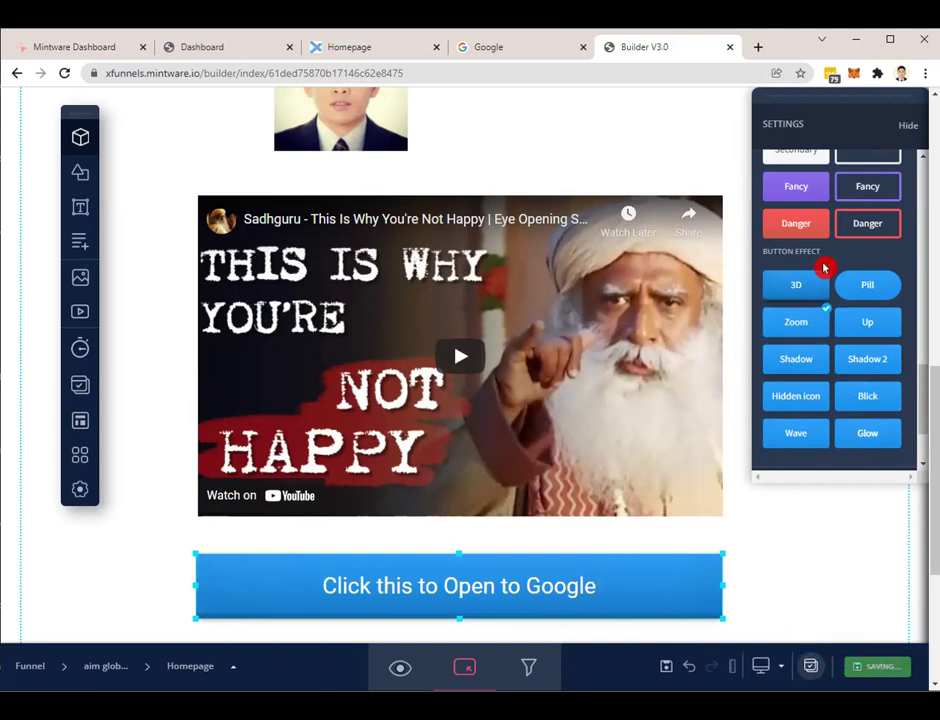
scroll(842, 271, up, 3)
click(822, 380)
click(876, 666)
Reload the published homepage and check the green button's animation and zoom effect
click(458, 50)
click(340, 47)
click(64, 73)
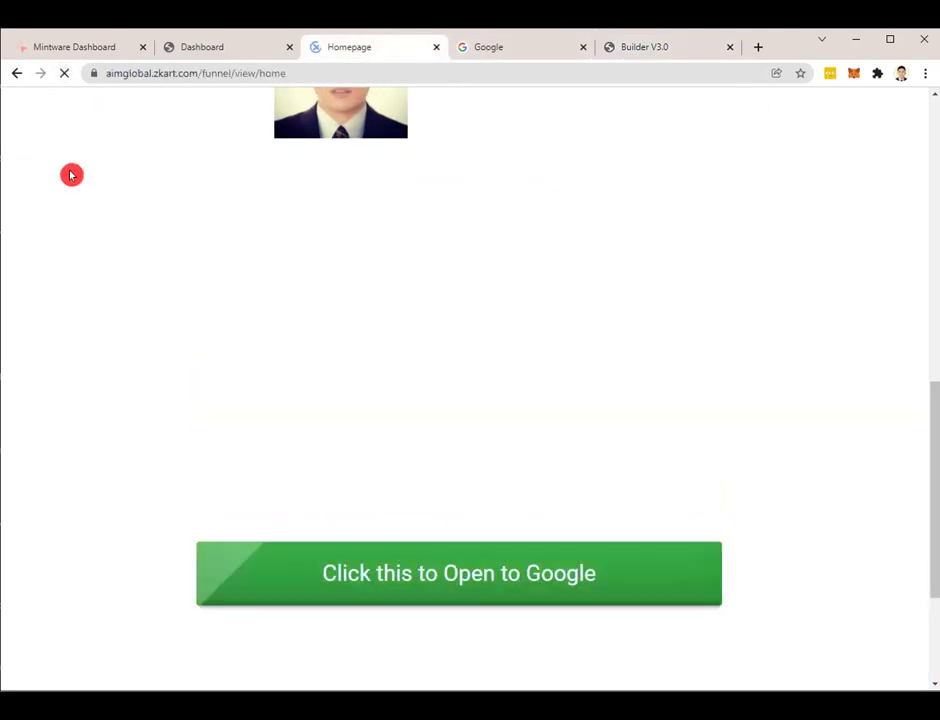
scroll(94, 287, down, 1)
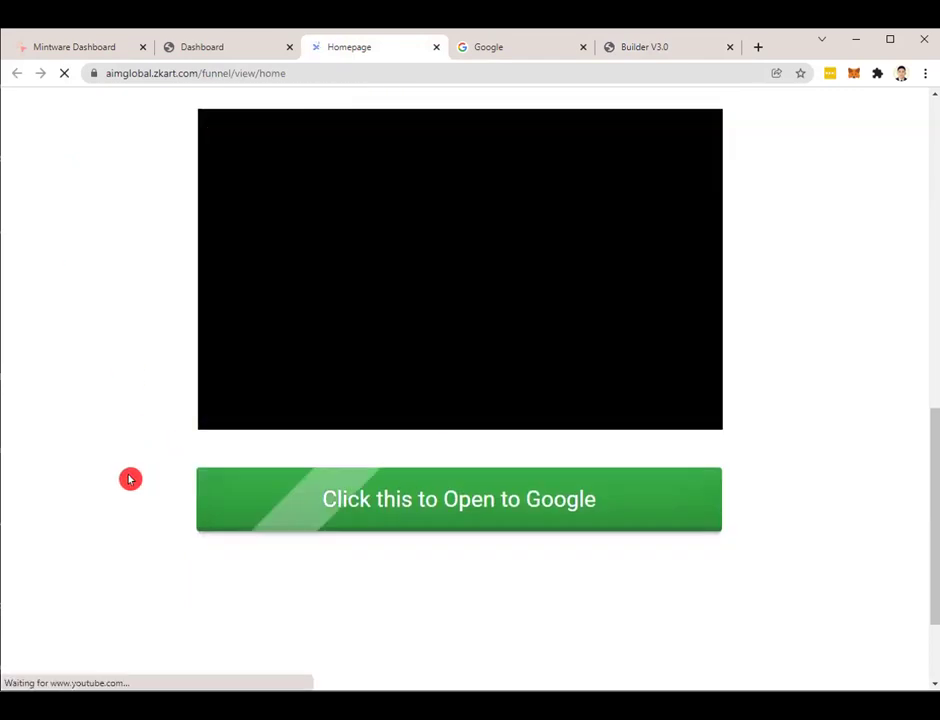
scroll(117, 476, up, 1)
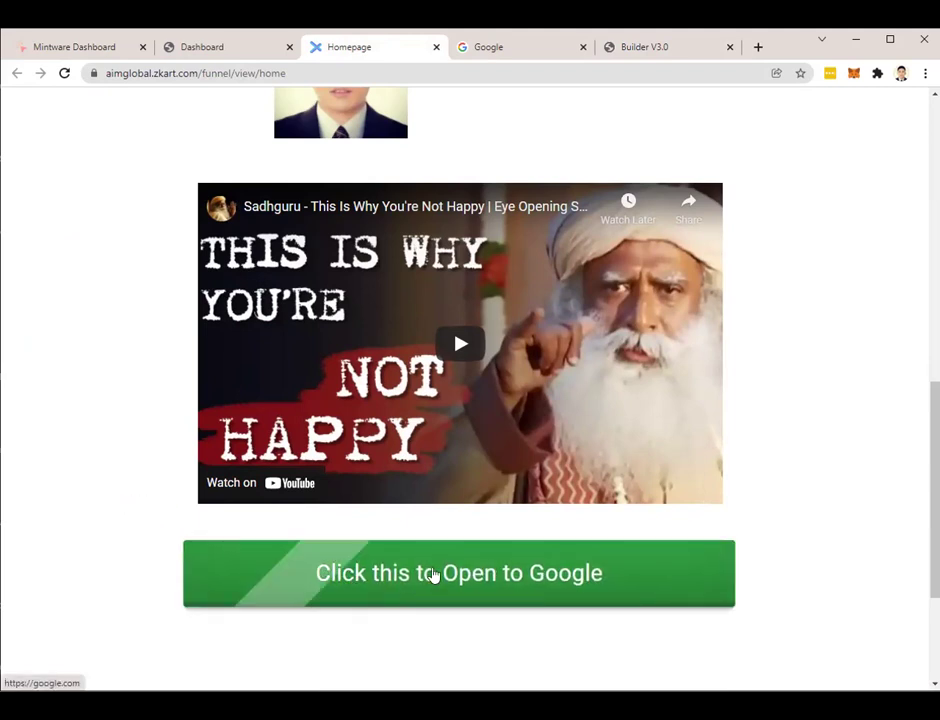
click(780, 583)
click(625, 611)
click(701, 657)
click(510, 625)
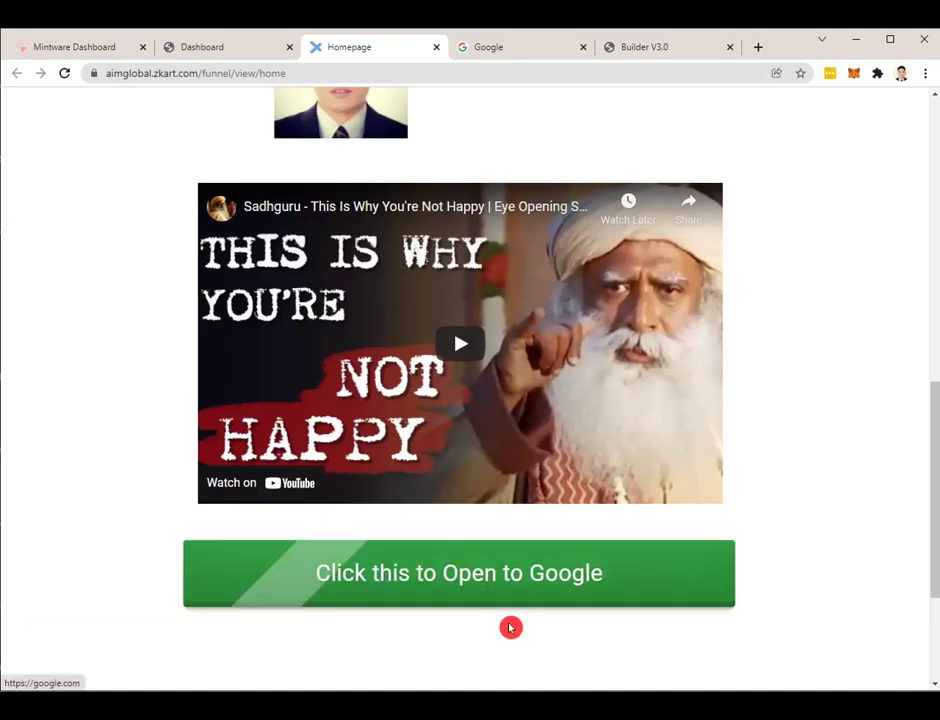
click(663, 663)
click(678, 676)
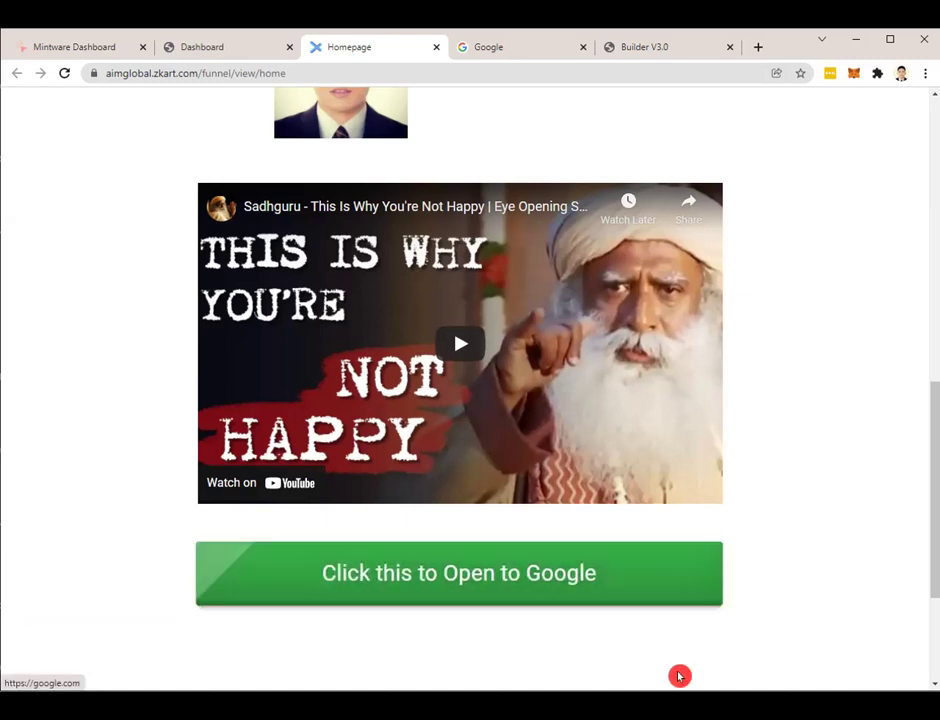
click(590, 642)
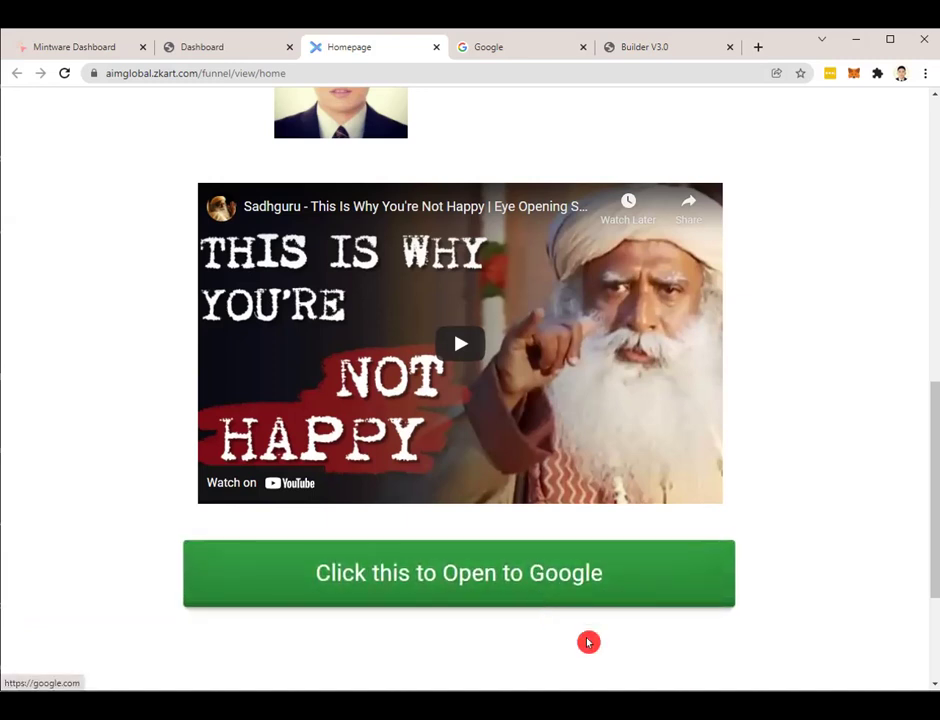
Test the published green button's link to Google and return to the homepage tab
click(471, 584)
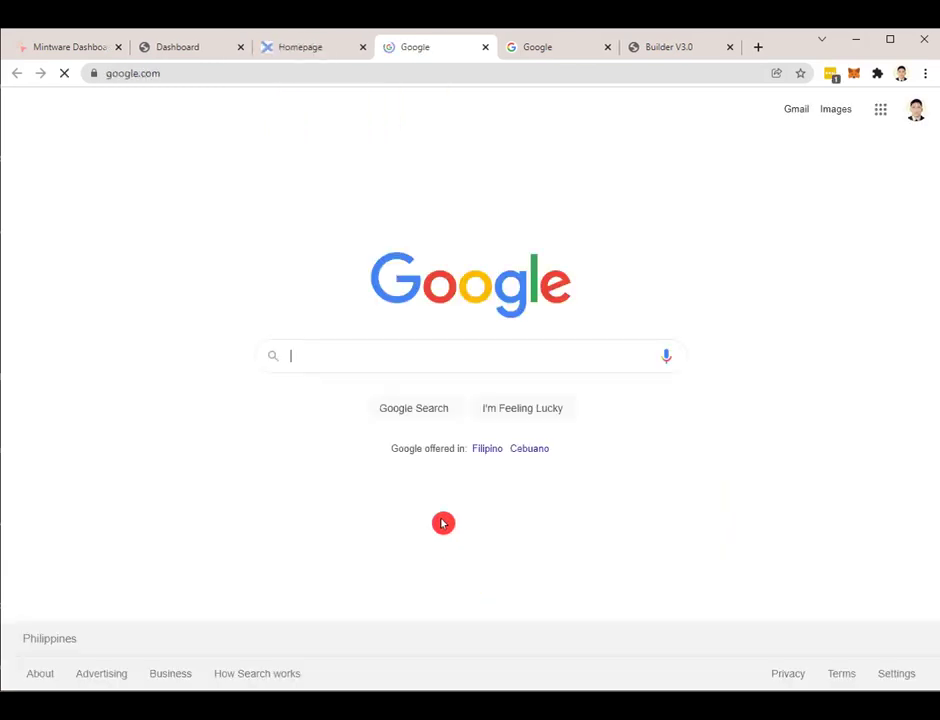
click(308, 50)
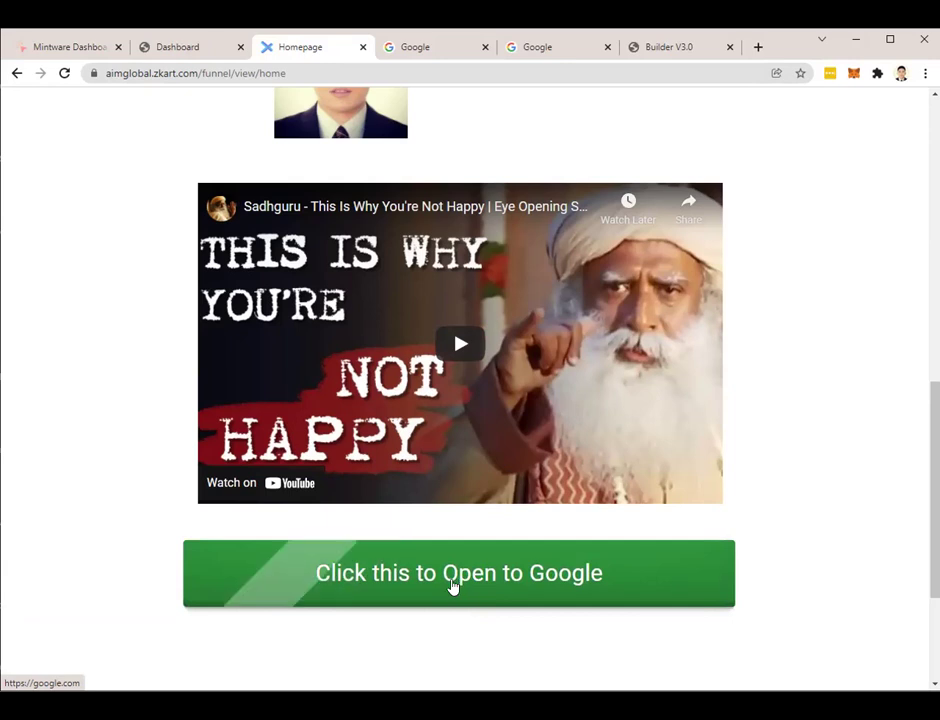
click(420, 46)
click(296, 46)
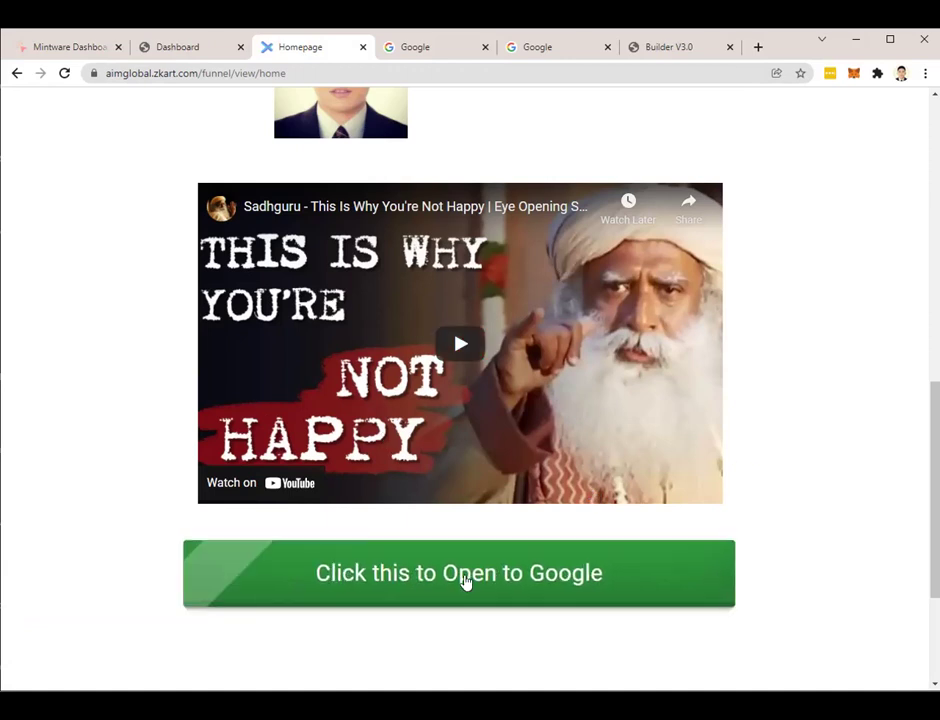
Back in the page builder, turn off the Google button's Open in New Tab option and save the page
click(178, 50)
click(663, 52)
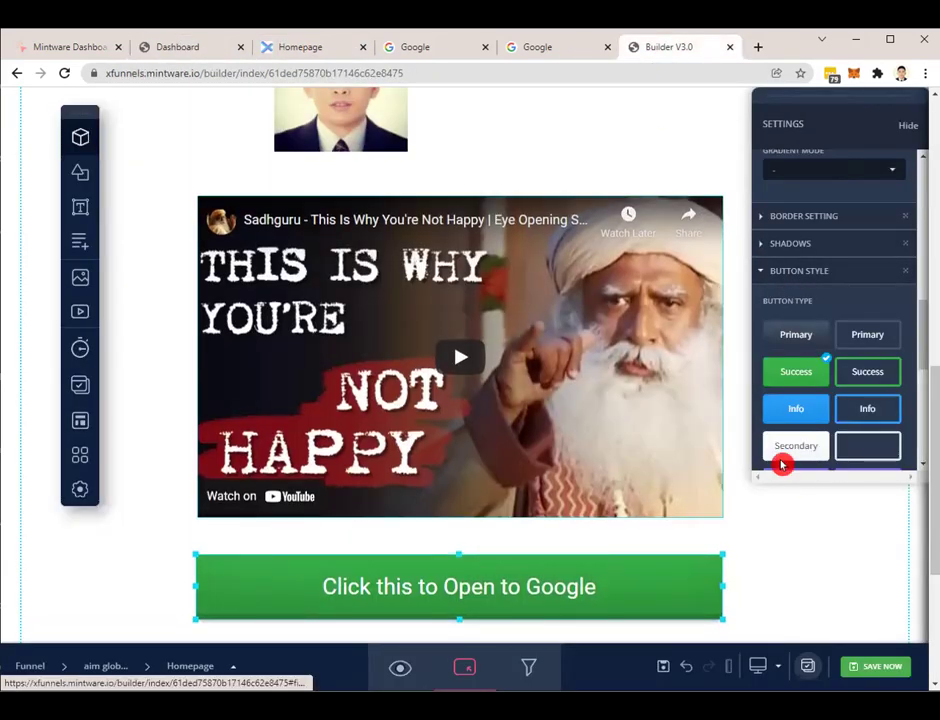
scroll(783, 470, up, 3)
scroll(850, 280, up, 3)
scroll(857, 323, up, 3)
click(889, 368)
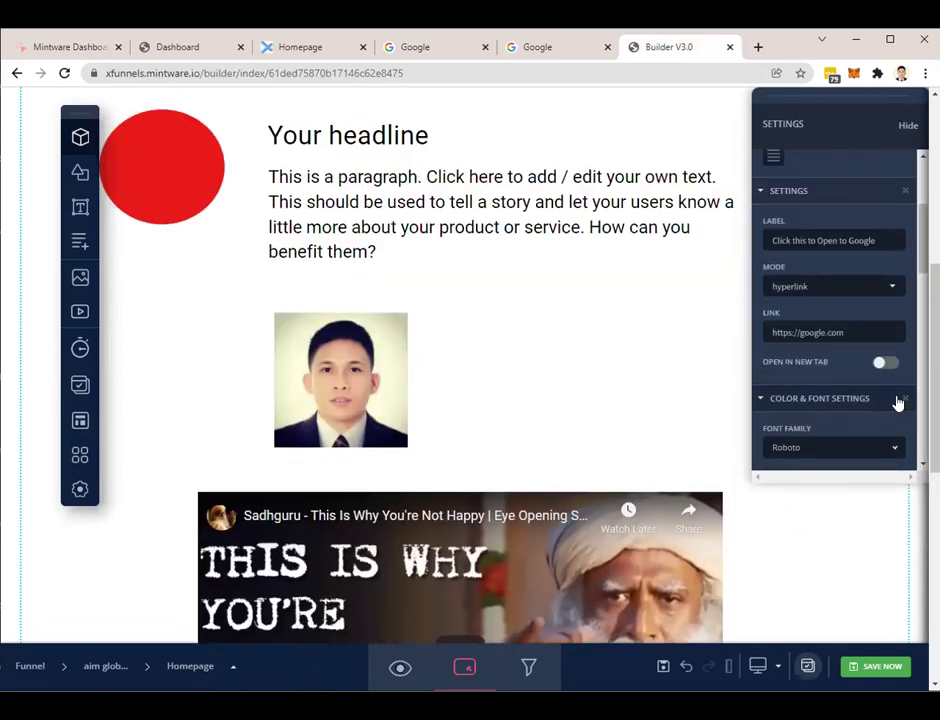
click(885, 368)
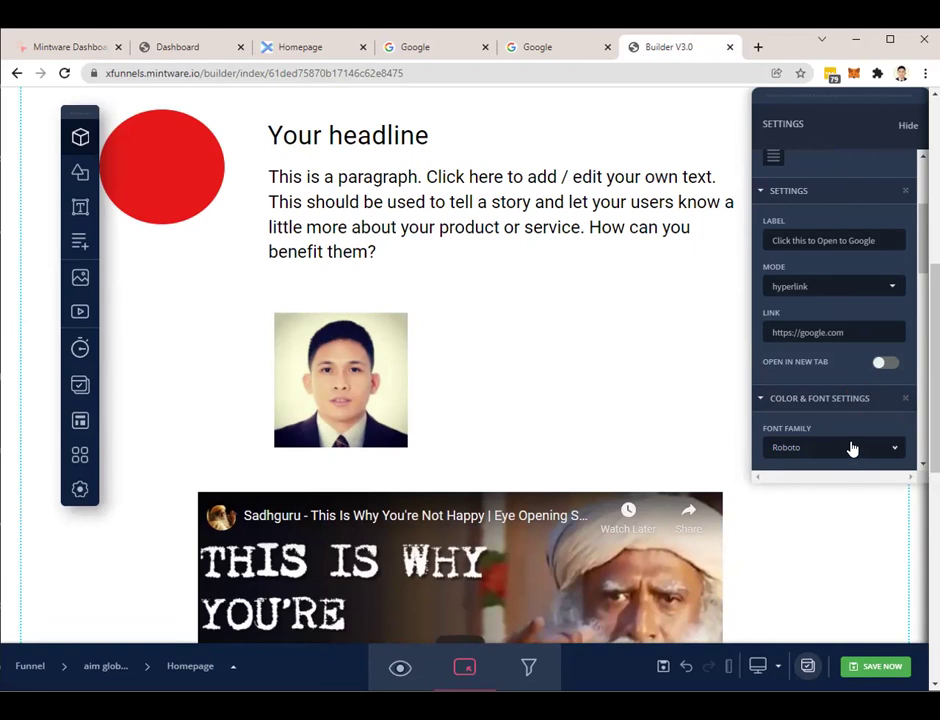
click(874, 665)
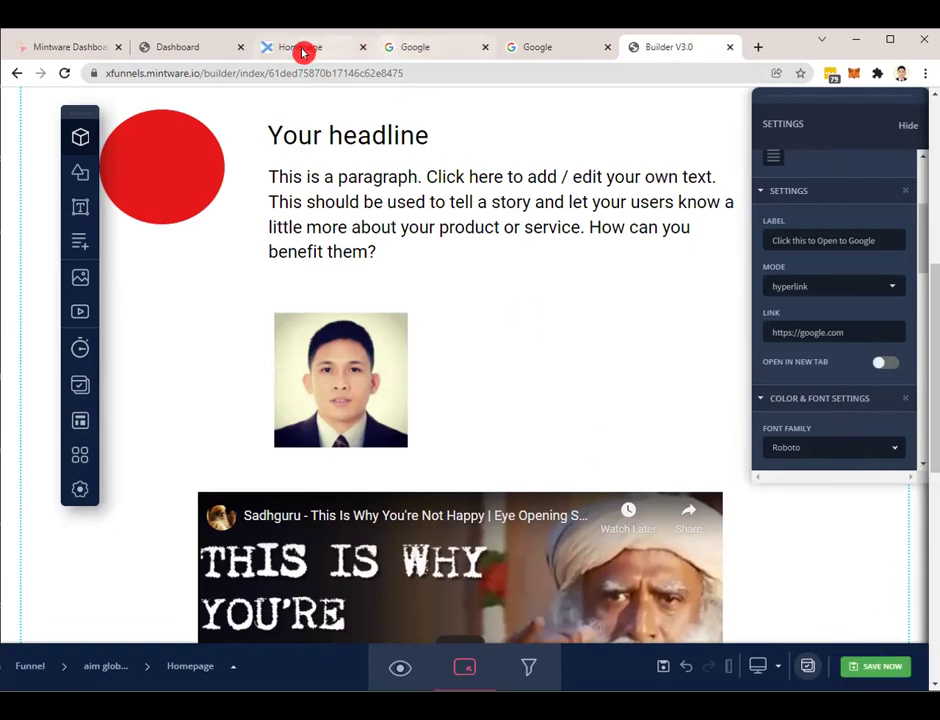
Reload the published homepage, test that the button opens Google in the same tab, and go back to the homepage
click(302, 48)
click(65, 74)
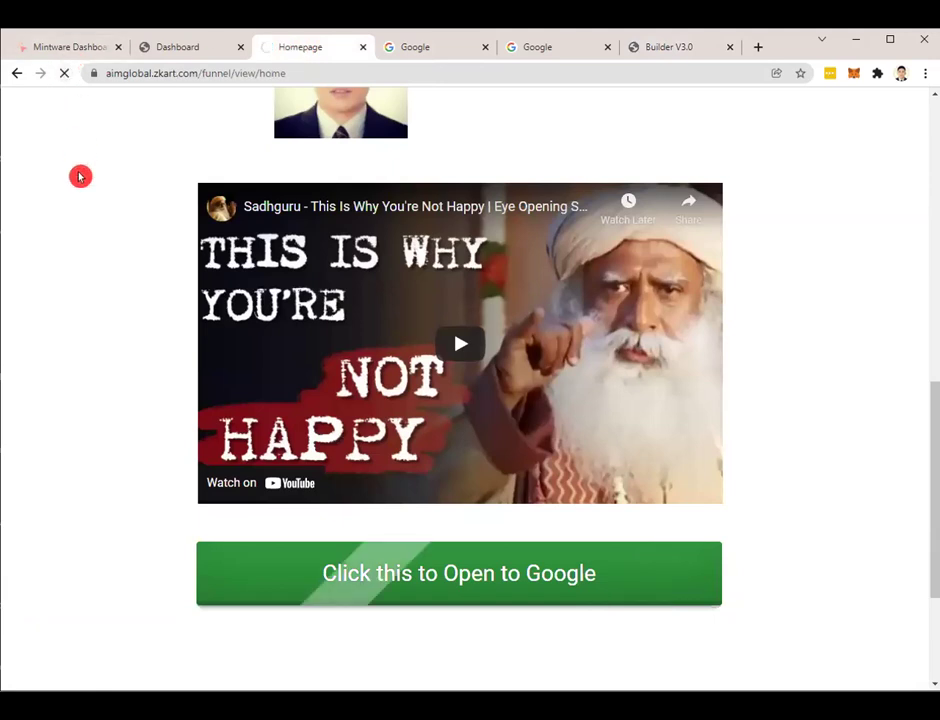
click(447, 578)
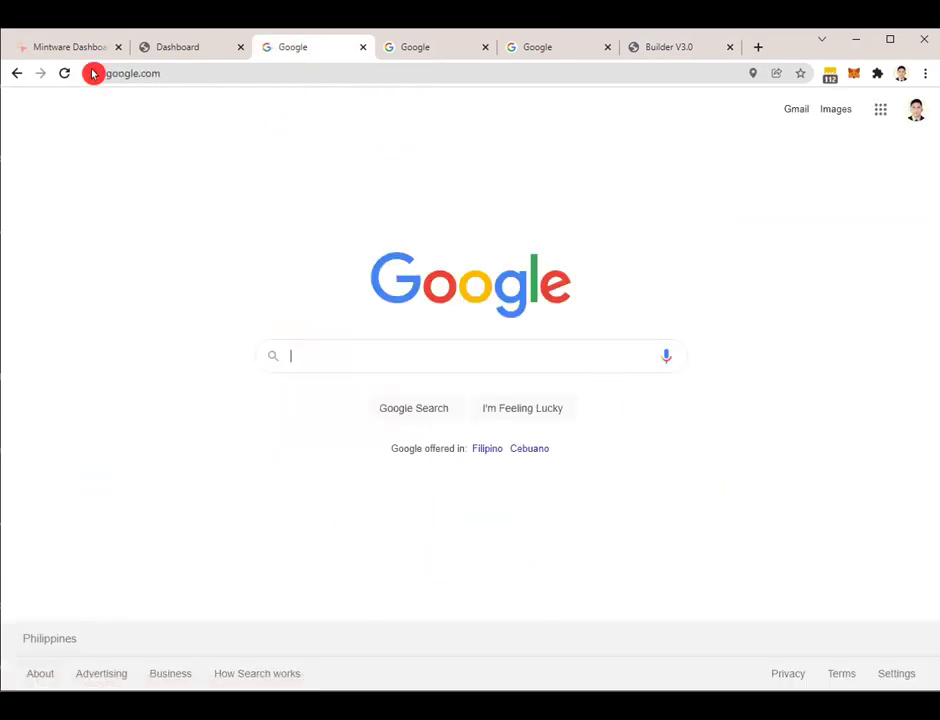
click(17, 74)
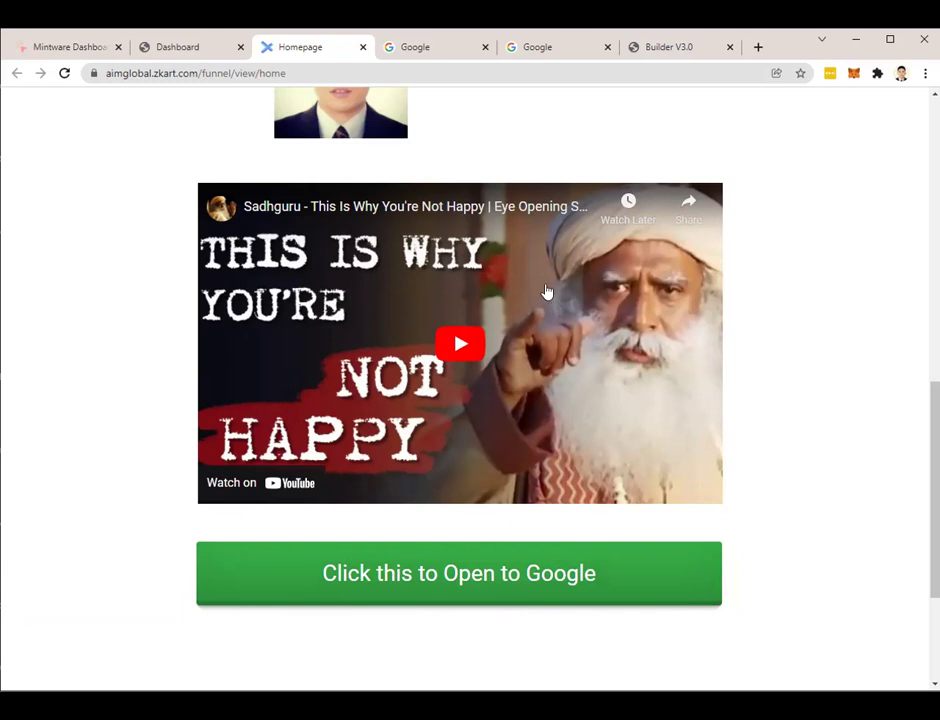
Return to the page builder, deselect the button and review the whole homepage layout from the blank section down to the button
click(190, 46)
click(697, 46)
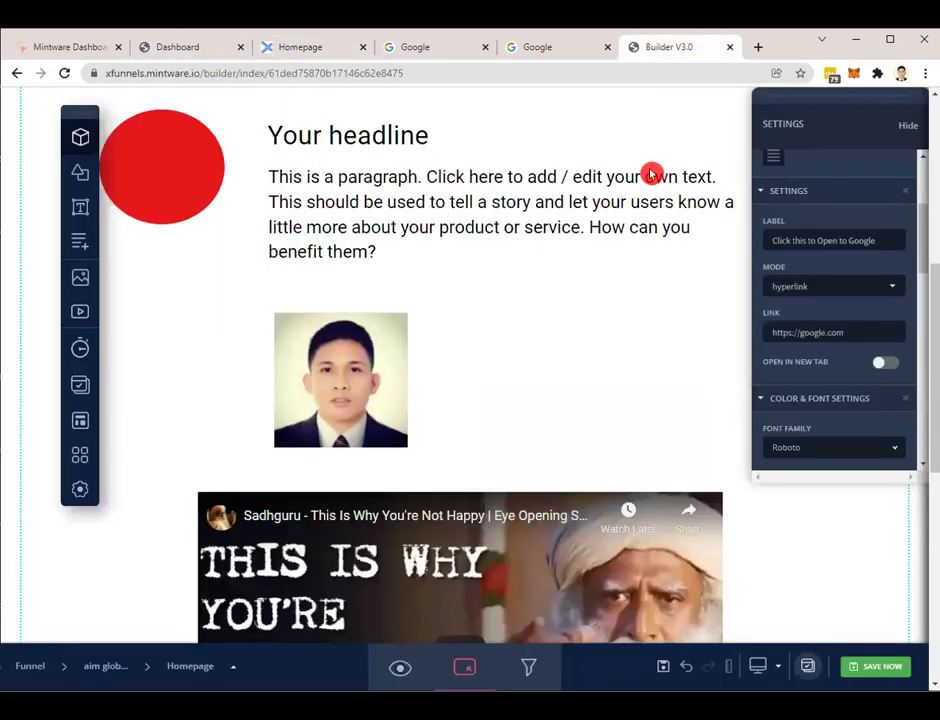
scroll(629, 387, down, 5)
scroll(629, 387, down, 2)
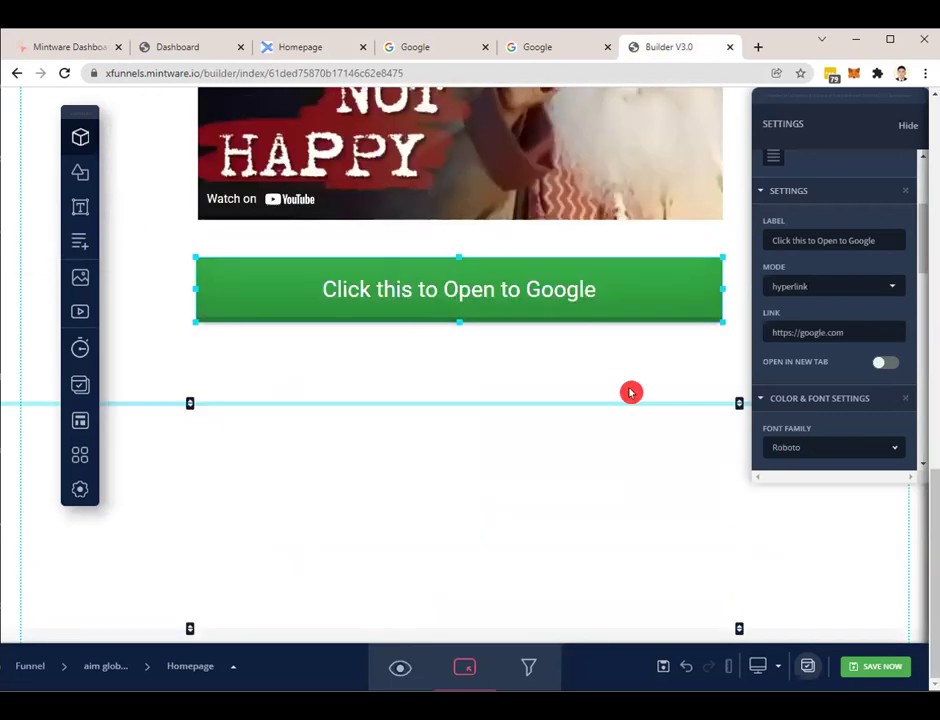
click(629, 392)
scroll(629, 392, up, 6)
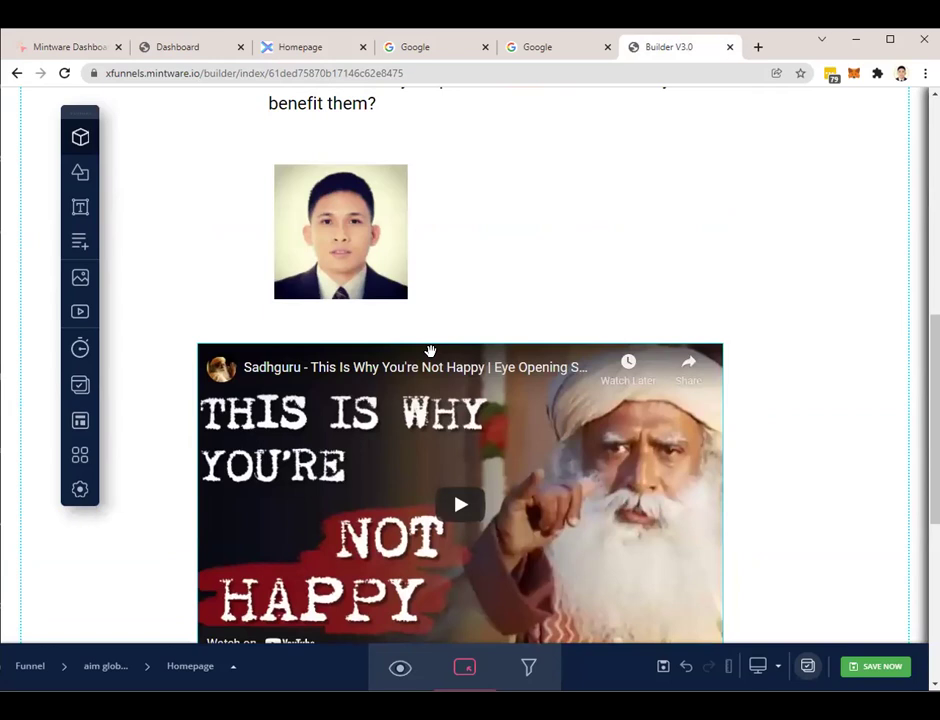
click(569, 277)
scroll(730, 363, down, 4)
scroll(735, 361, up, 5)
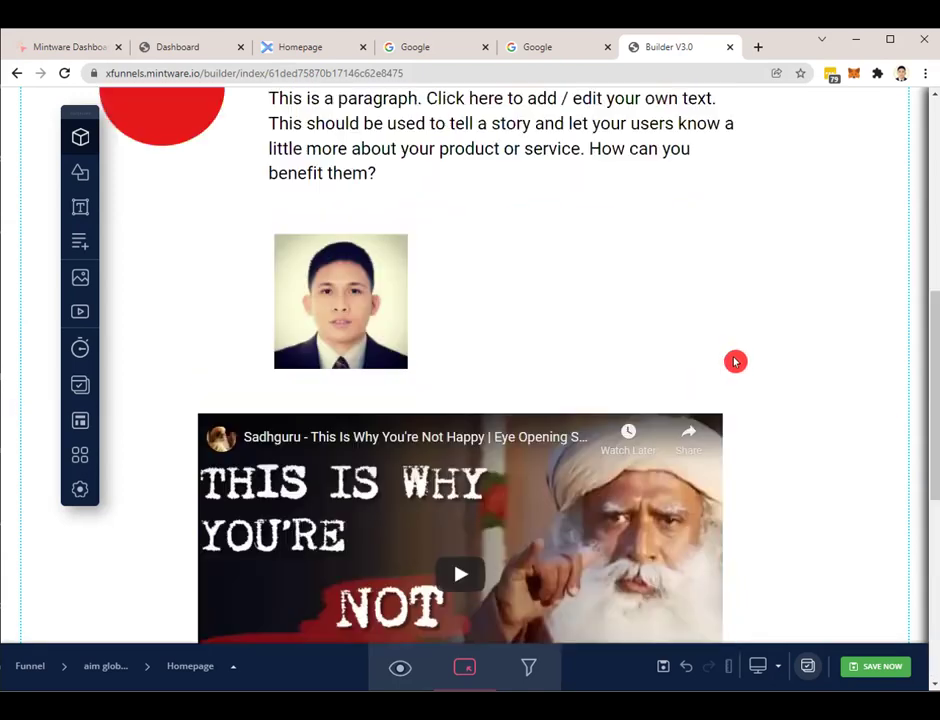
scroll(735, 361, up, 4)
scroll(734, 361, down, 3)
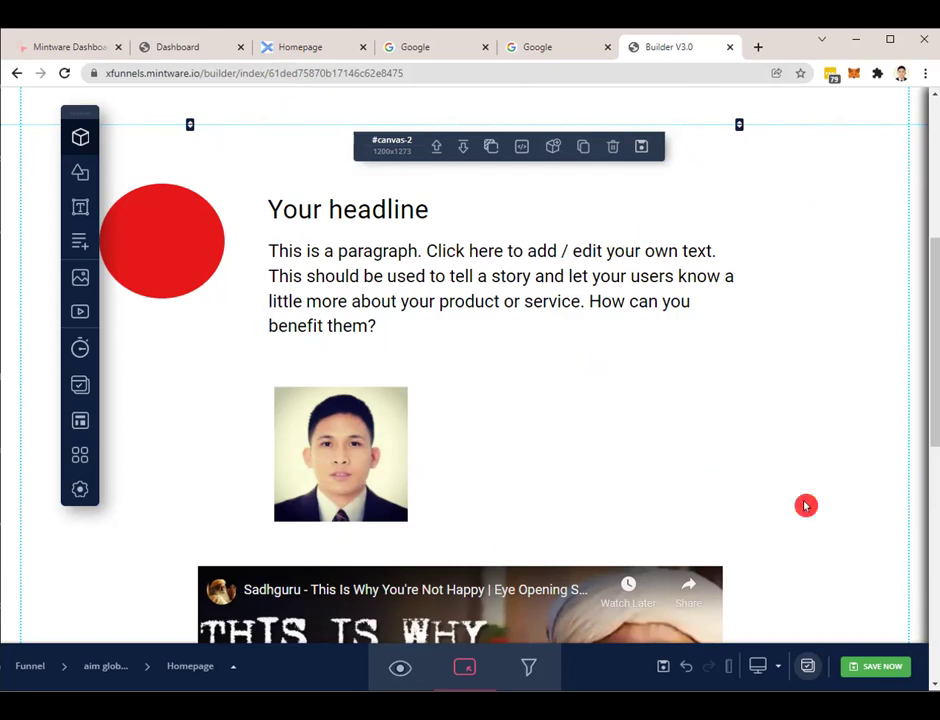
scroll(604, 394, down, 2)
scroll(610, 397, up, 5)
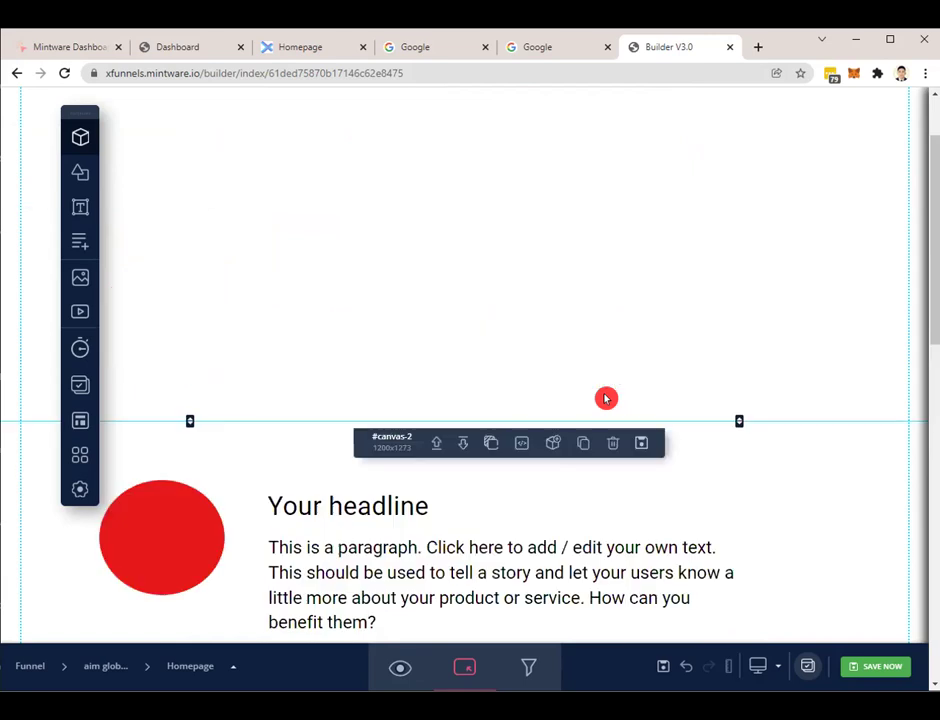
scroll(613, 394, down, 3)
scroll(615, 390, up, 4)
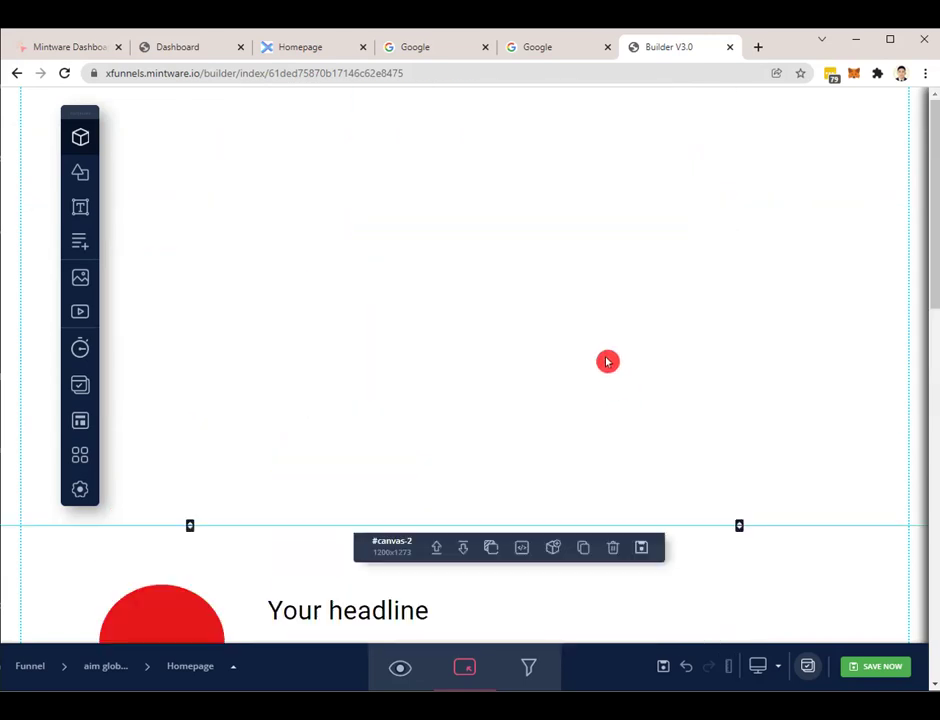
scroll(609, 362, down, 6)
scroll(610, 360, down, 1)
scroll(610, 360, up, 6)
scroll(610, 360, down, 10)
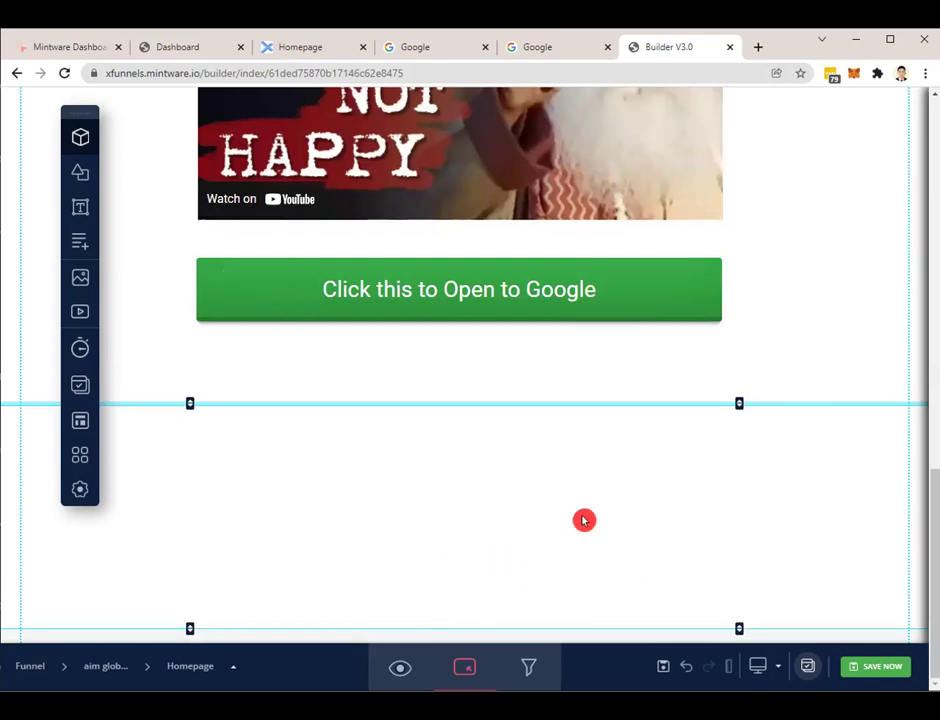
scroll(583, 518, up, 5)
scroll(578, 490, up, 5)
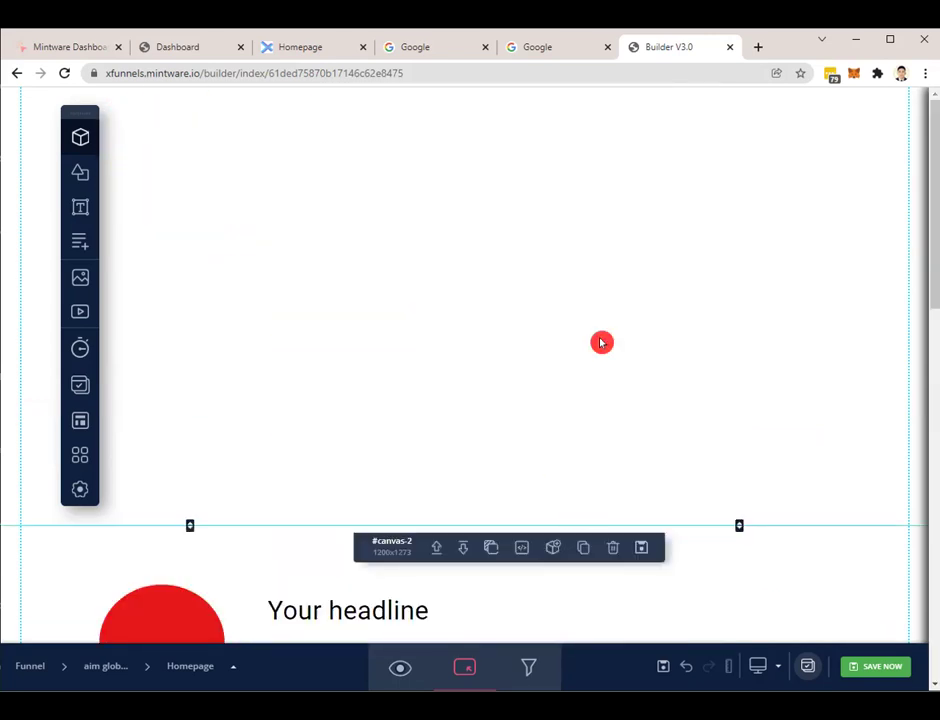
scroll(573, 456, down, 4)
scroll(475, 431, up, 2)
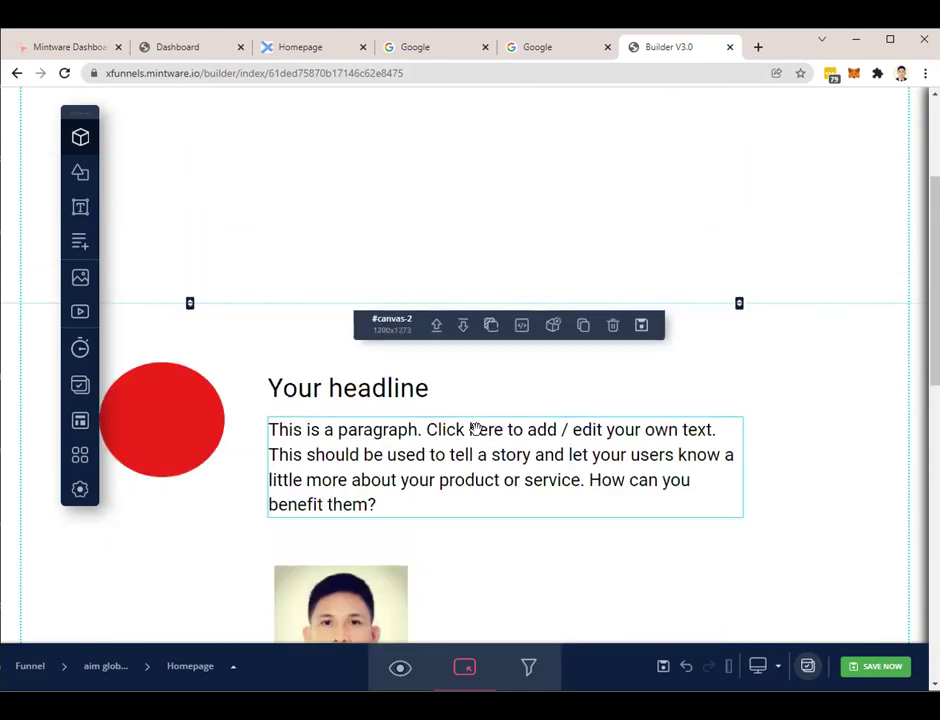
Collapse the homepage step in the dashboard and load the published site without the funnel/view/home path, at aimglobal.zkart.com
click(300, 48)
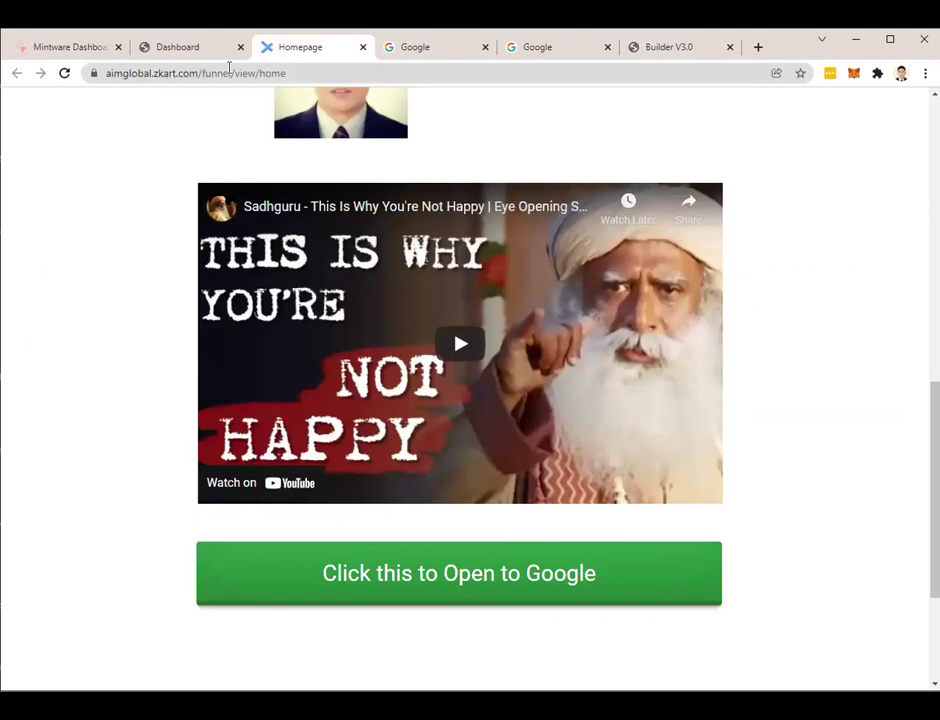
click(301, 73)
drag(263, 73, 204, 74)
click(191, 47)
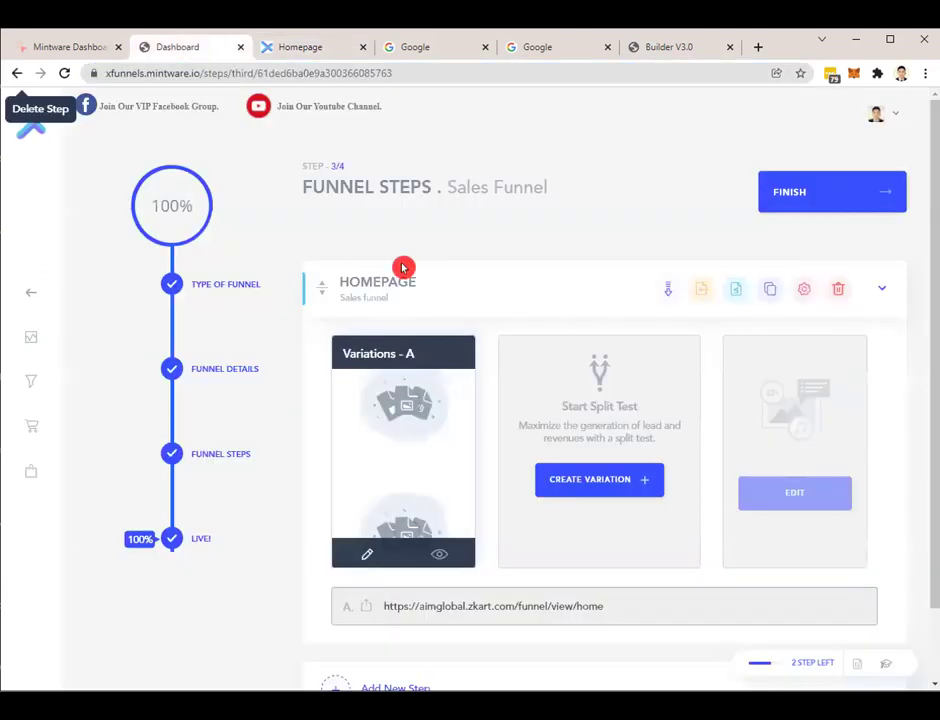
click(877, 298)
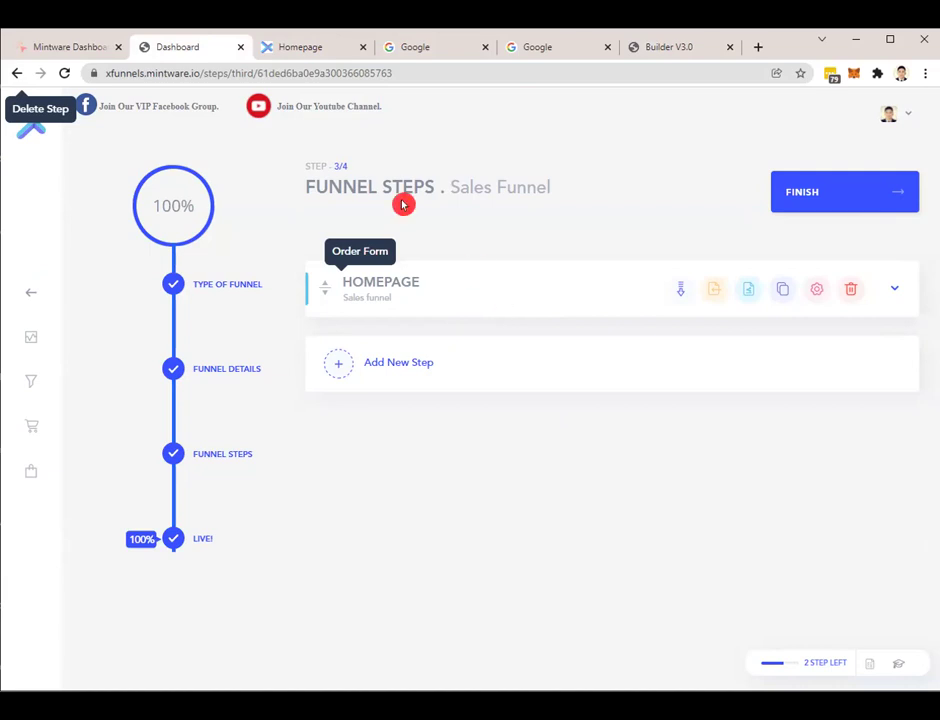
click(296, 50)
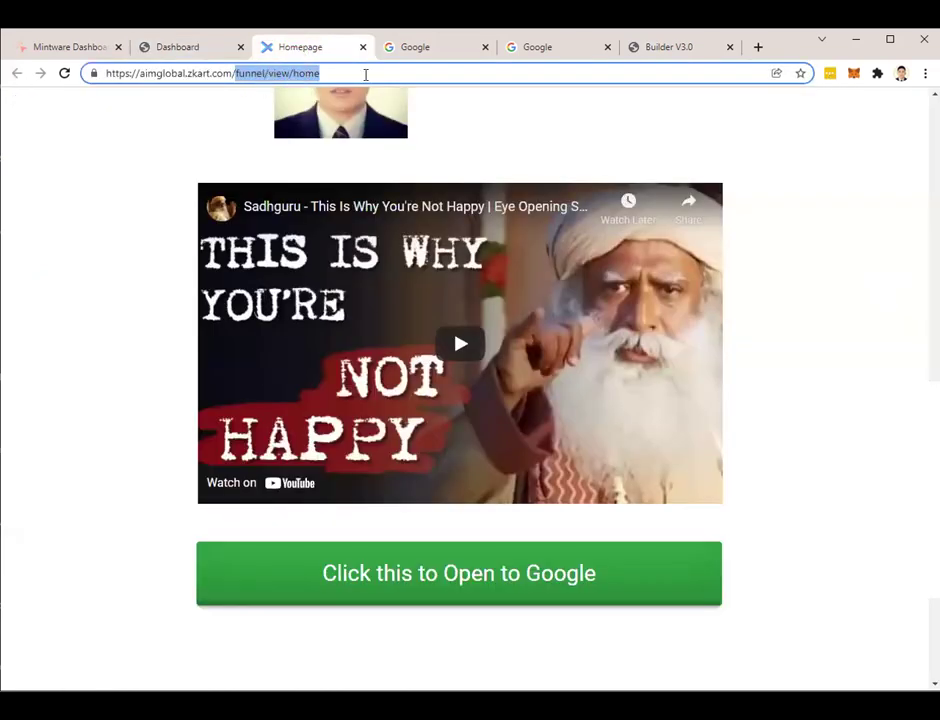
key(BackSpace)
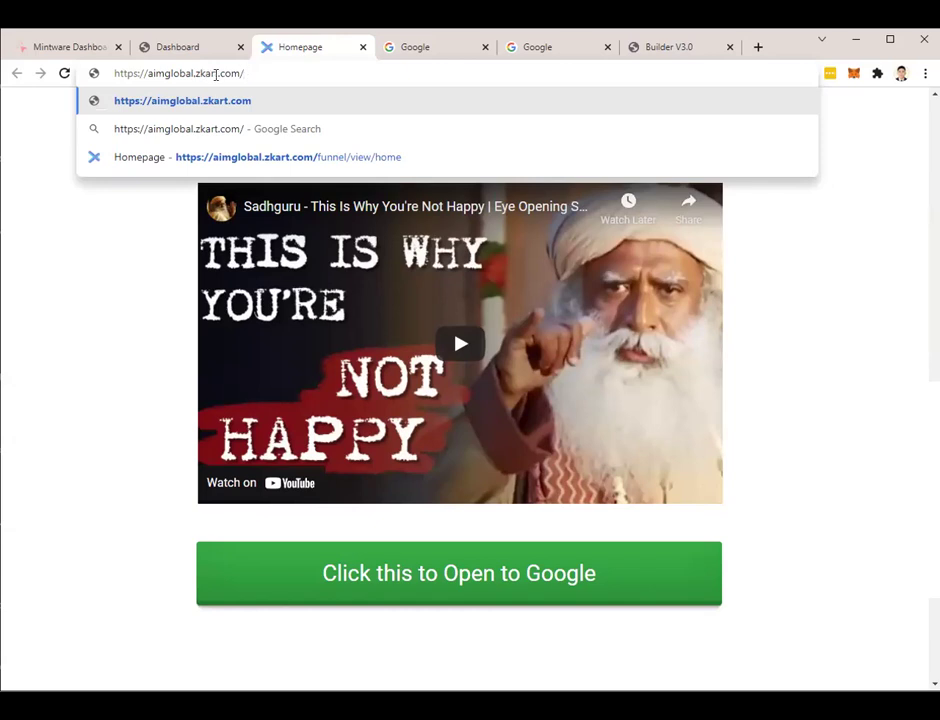
key(Return)
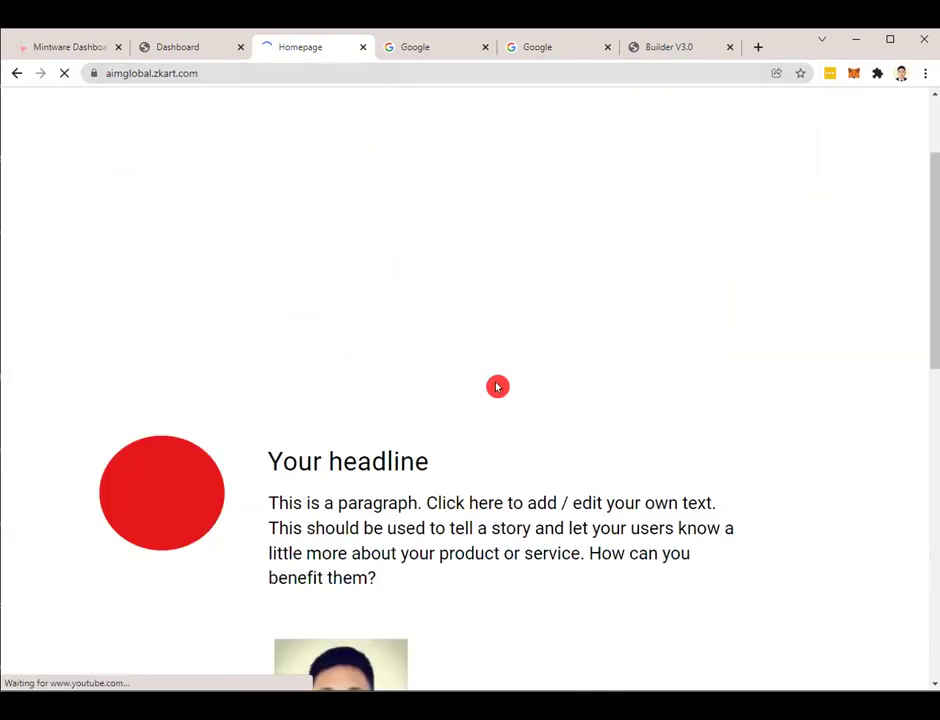
Review the homepage step's page settings in the dashboard and close them without updating
click(180, 47)
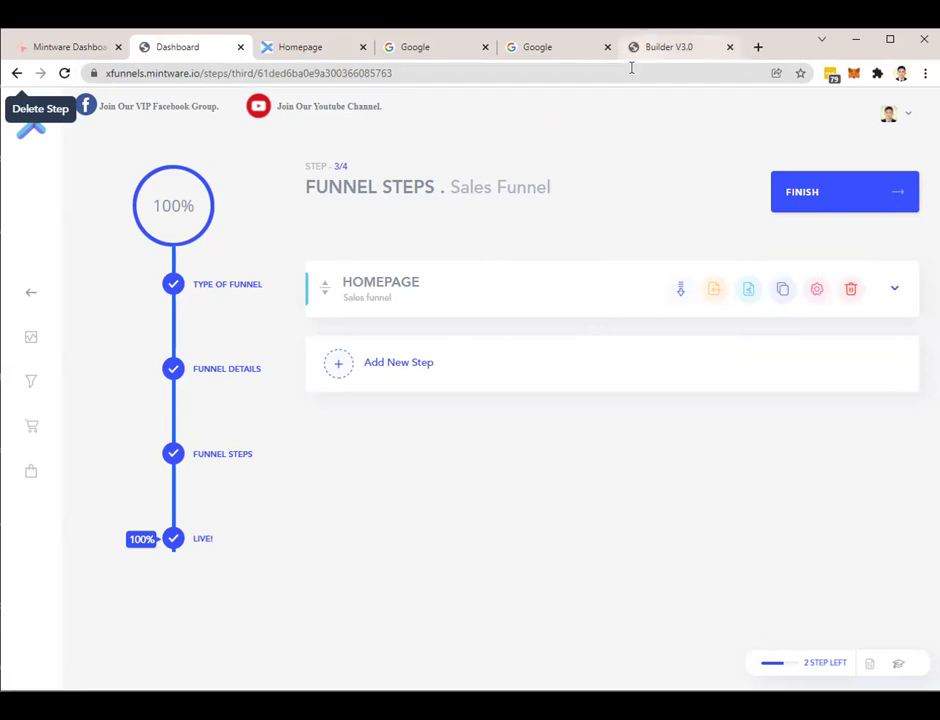
click(816, 292)
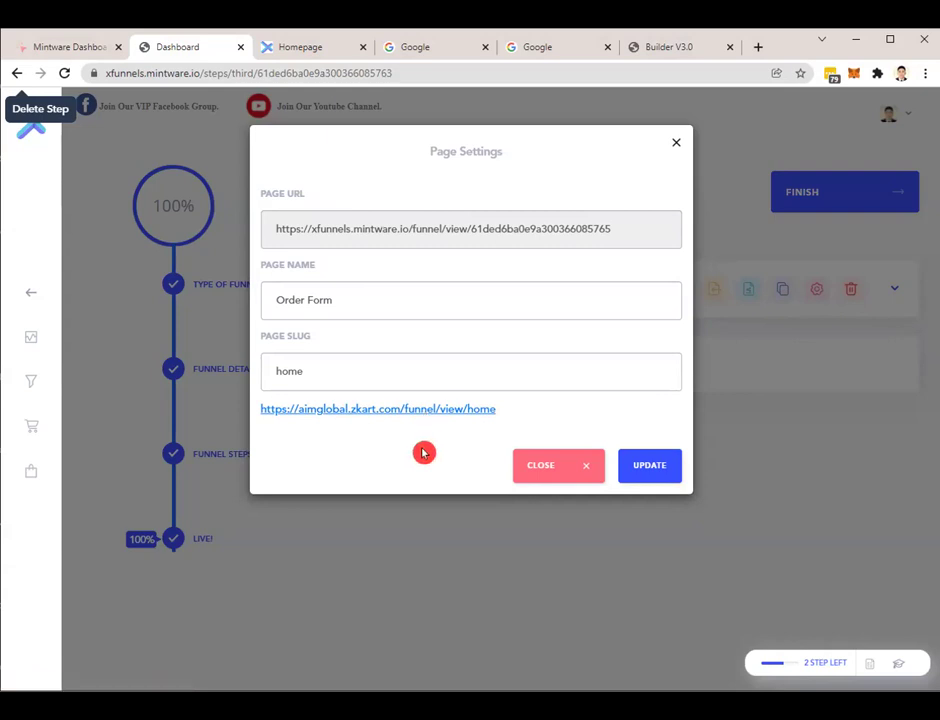
click(550, 469)
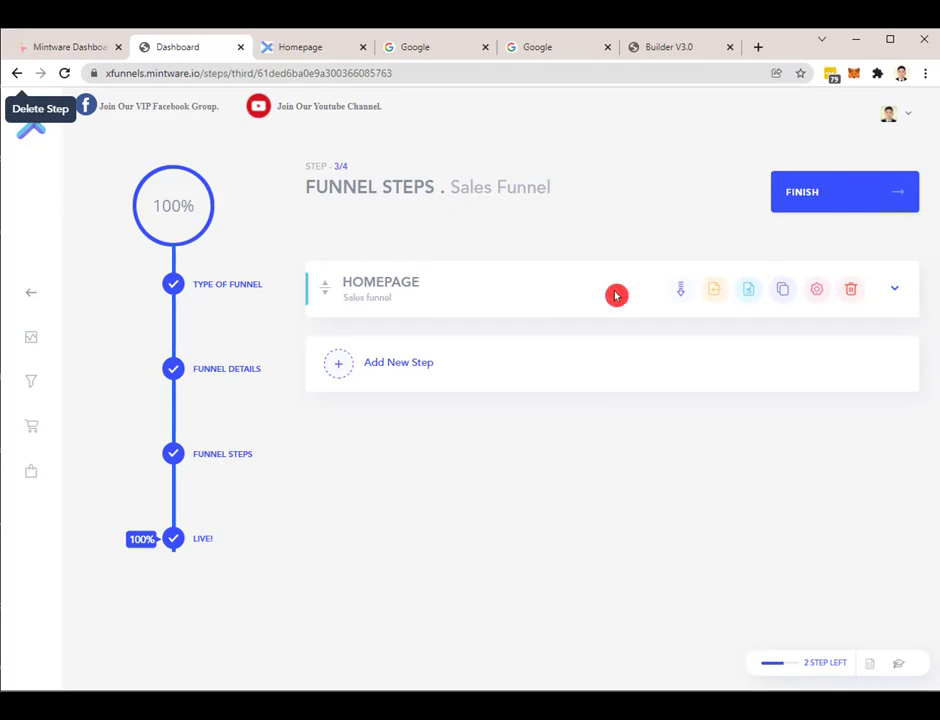
Review the Homepage step's page settings and live link, look at the published homepage, and return to the funnel steps
click(816, 291)
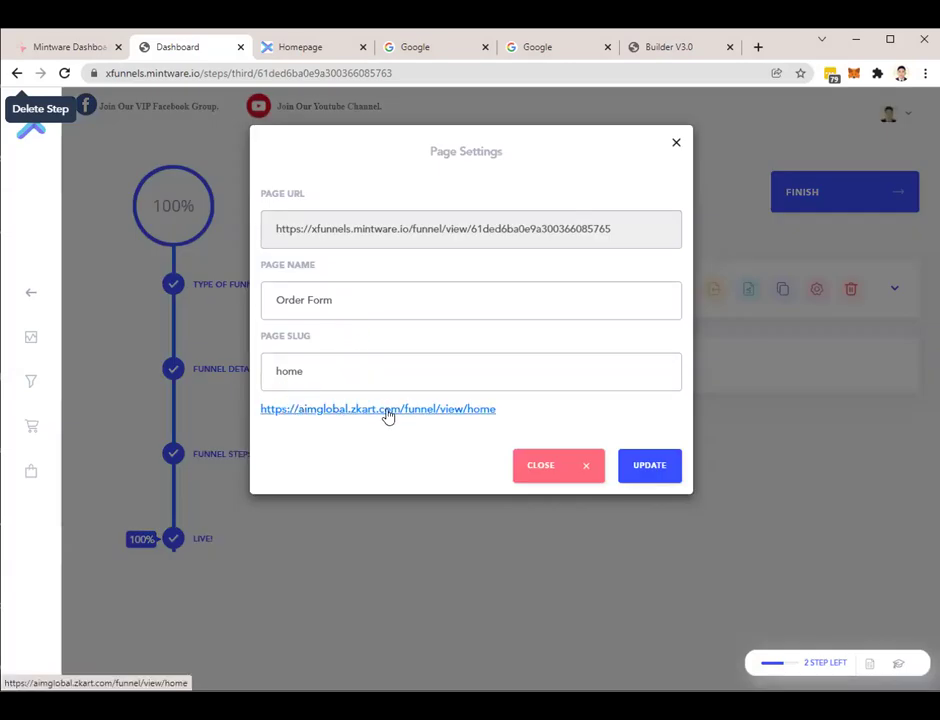
click(540, 468)
click(301, 52)
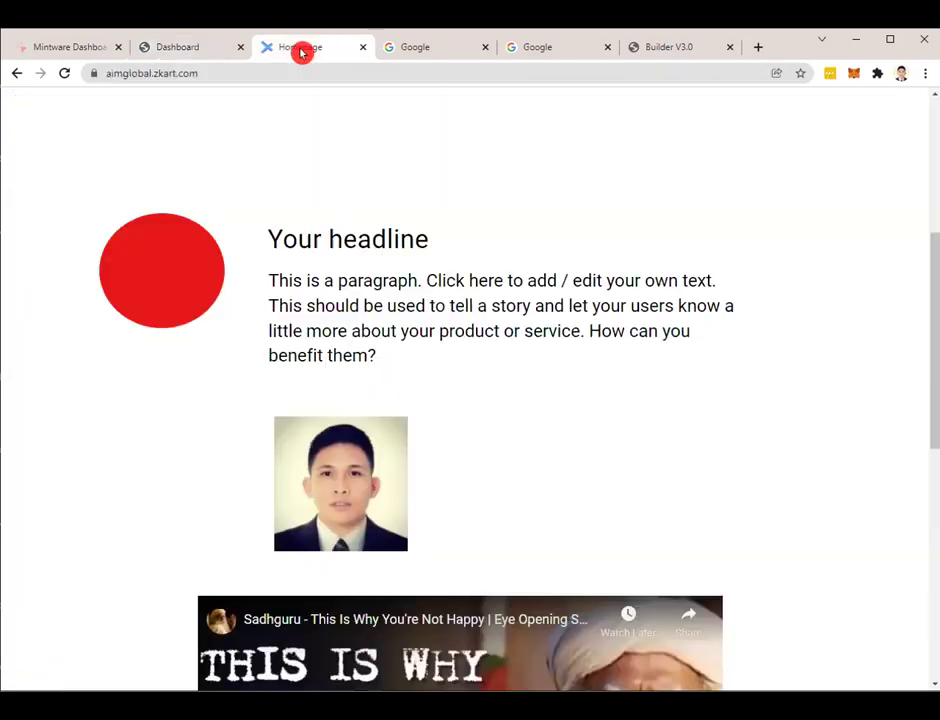
click(178, 50)
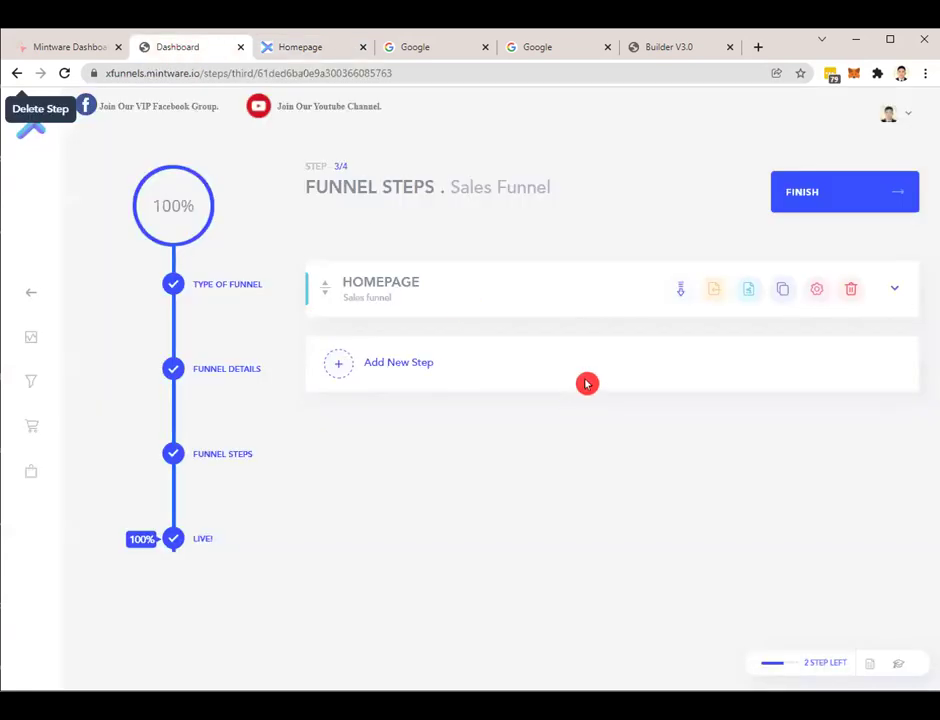
Clone the Homepage funnel step and change the copy's page name to Page2
click(782, 290)
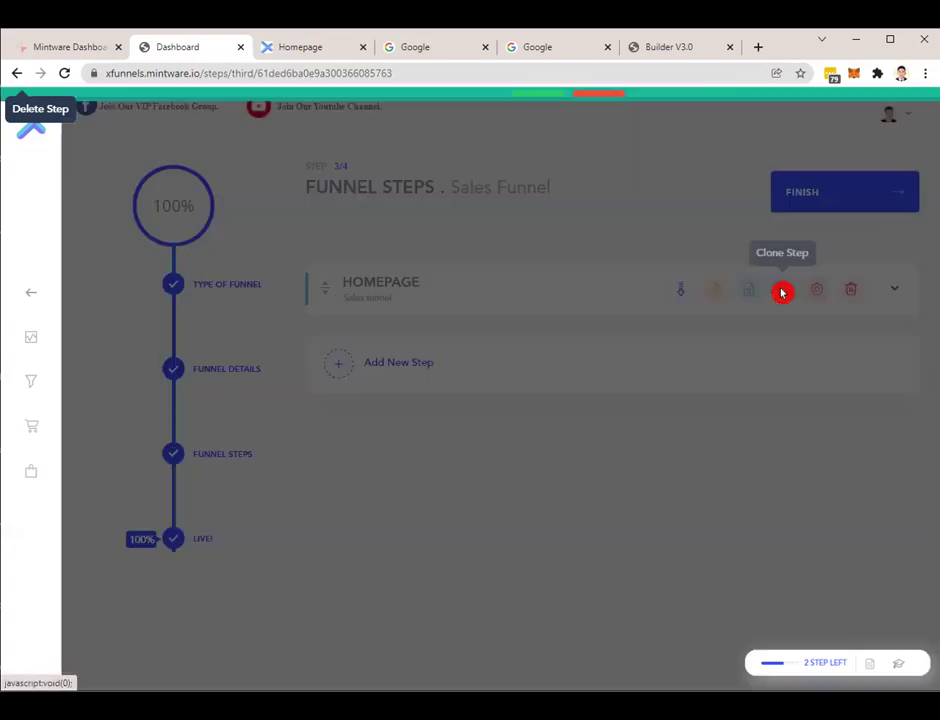
click(538, 112)
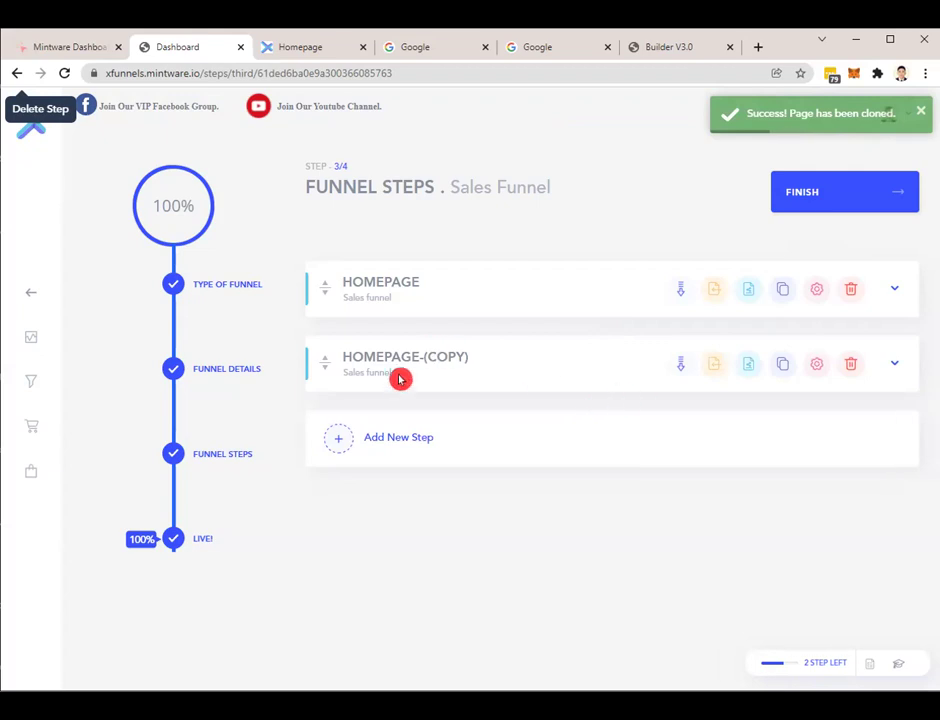
click(818, 368)
click(409, 292)
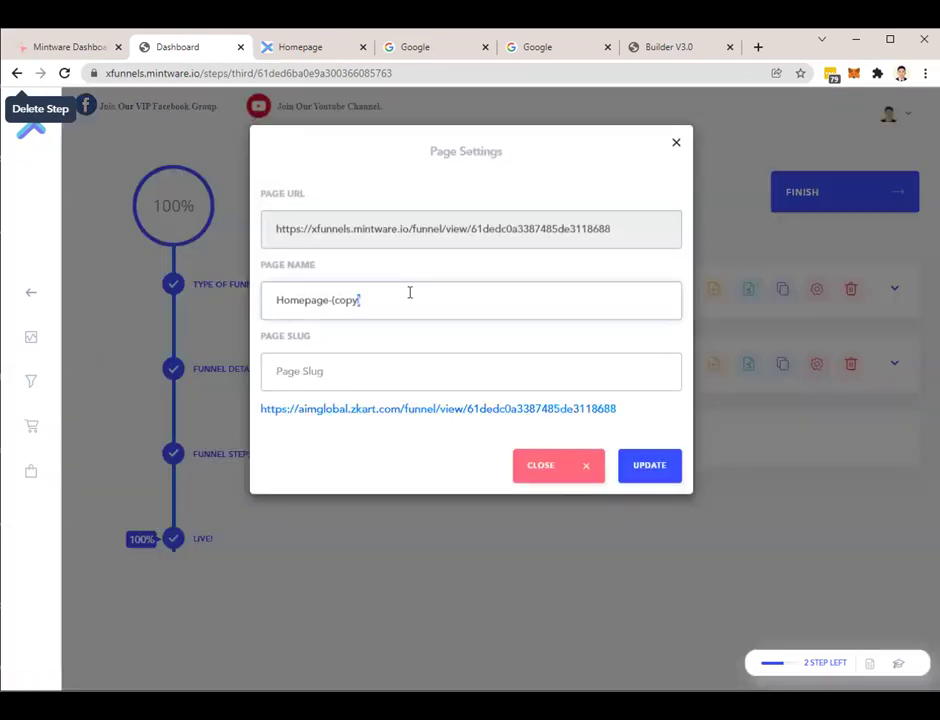
drag(409, 292, 298, 280)
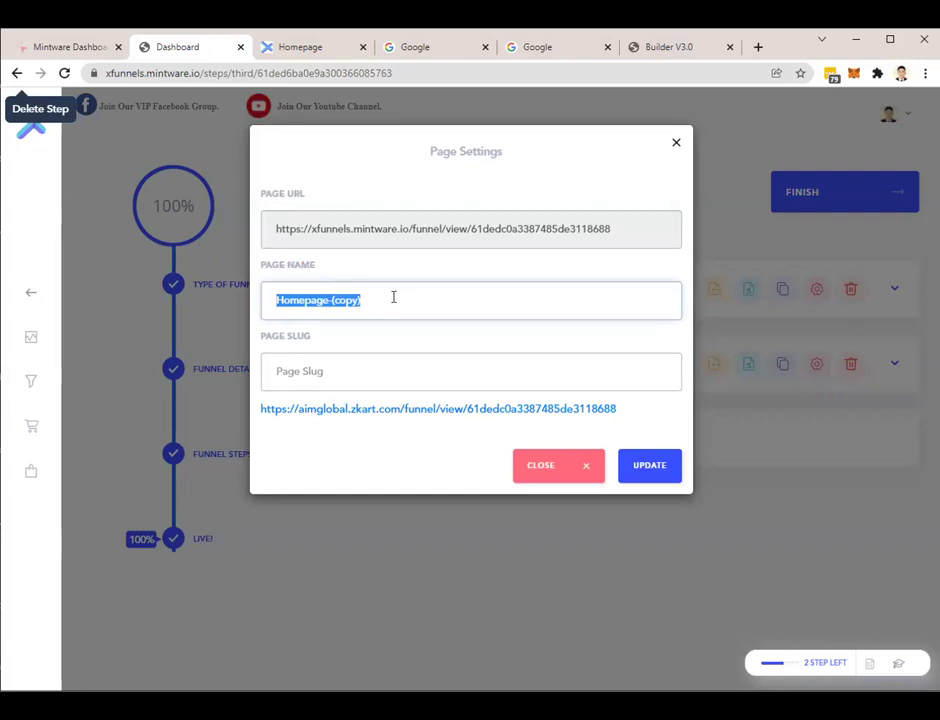
text(Page2)
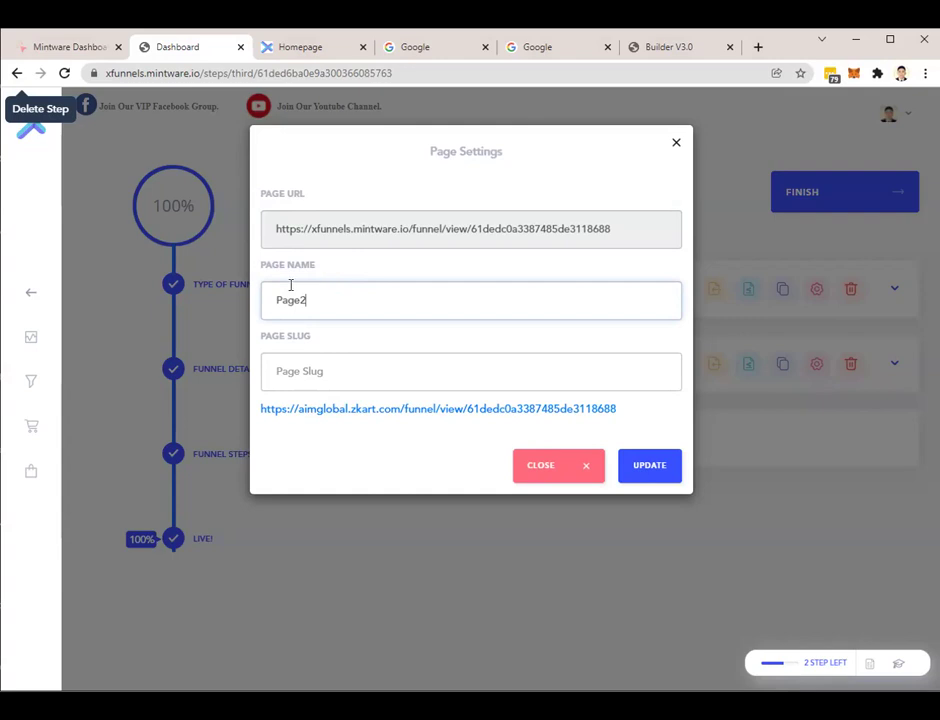
Set the copied page's slug to page2, save the page settings, and check its page link
click(332, 380)
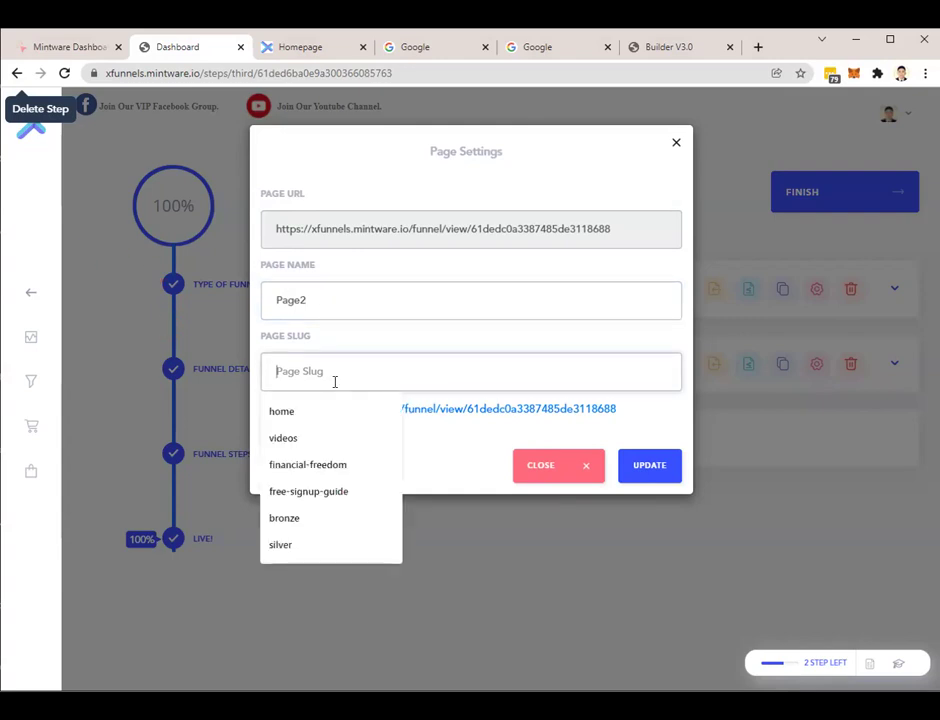
text(page2)
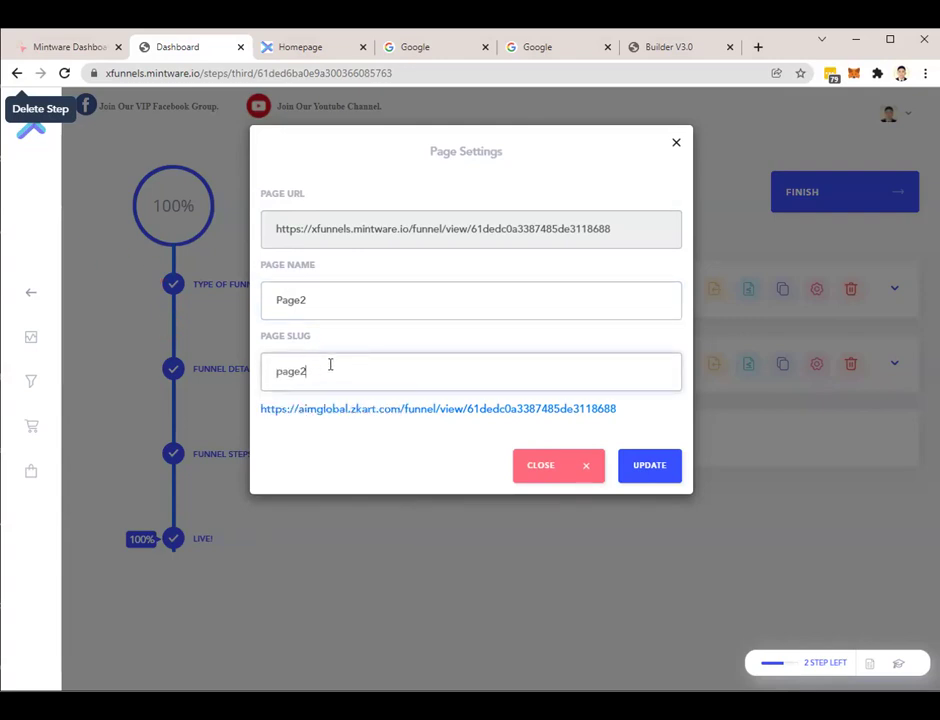
click(646, 476)
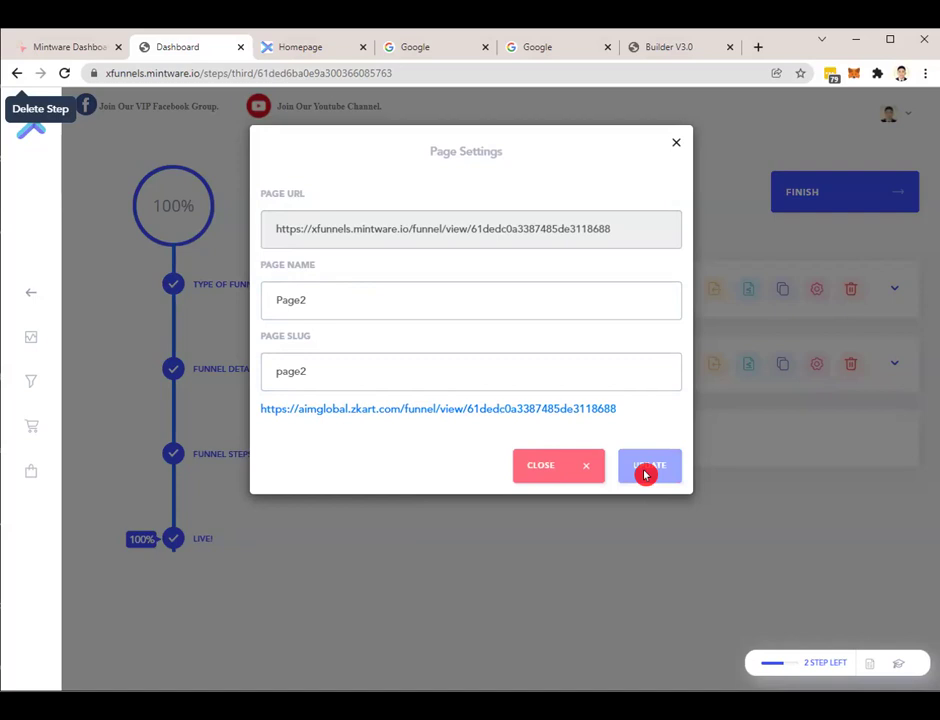
click(591, 495)
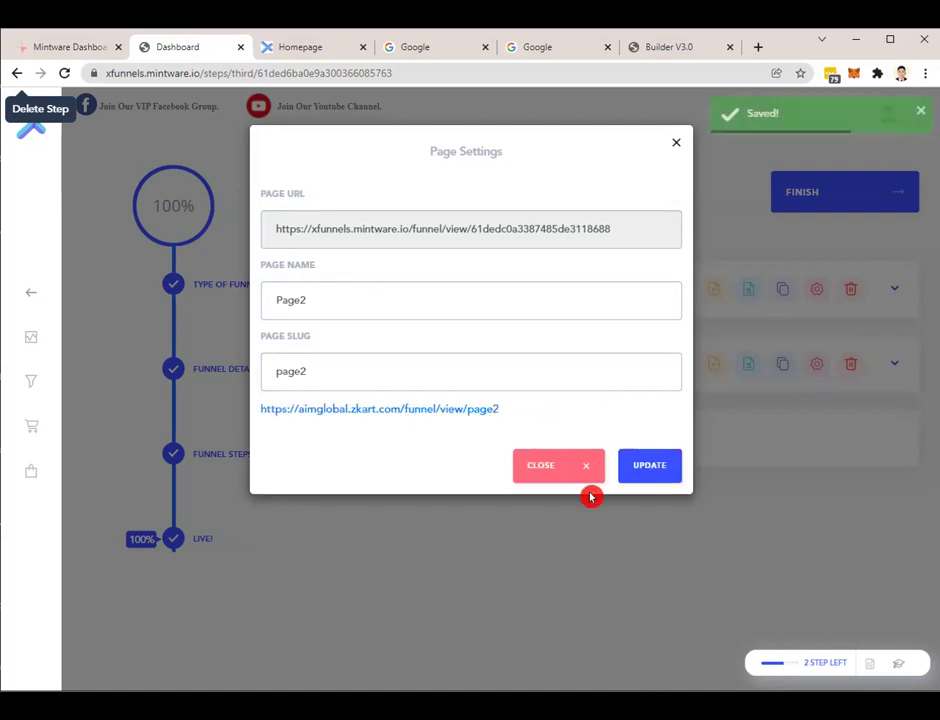
click(540, 468)
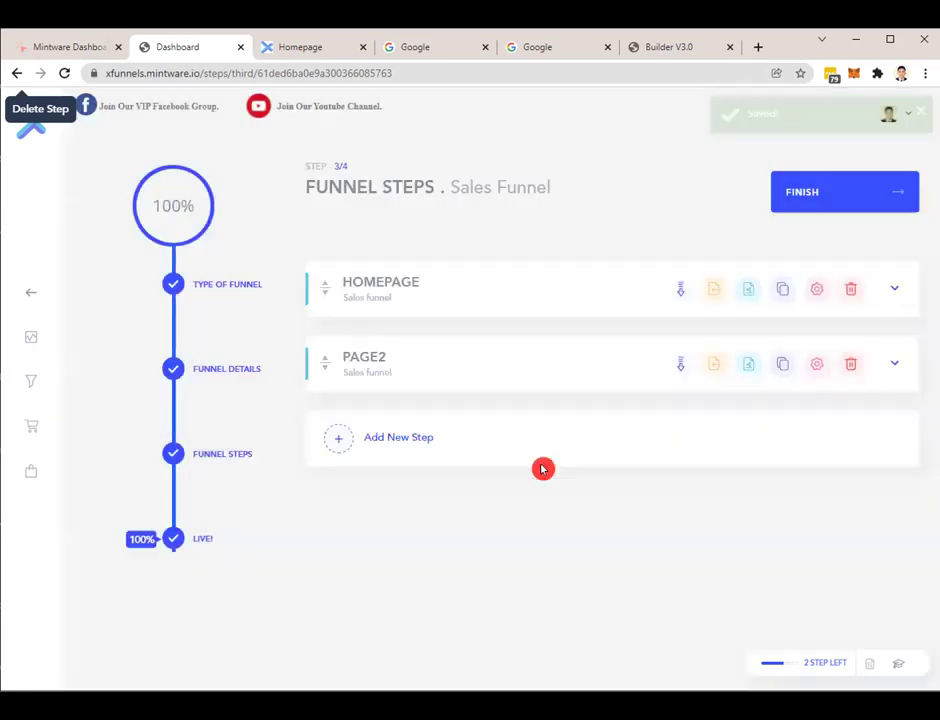
click(819, 368)
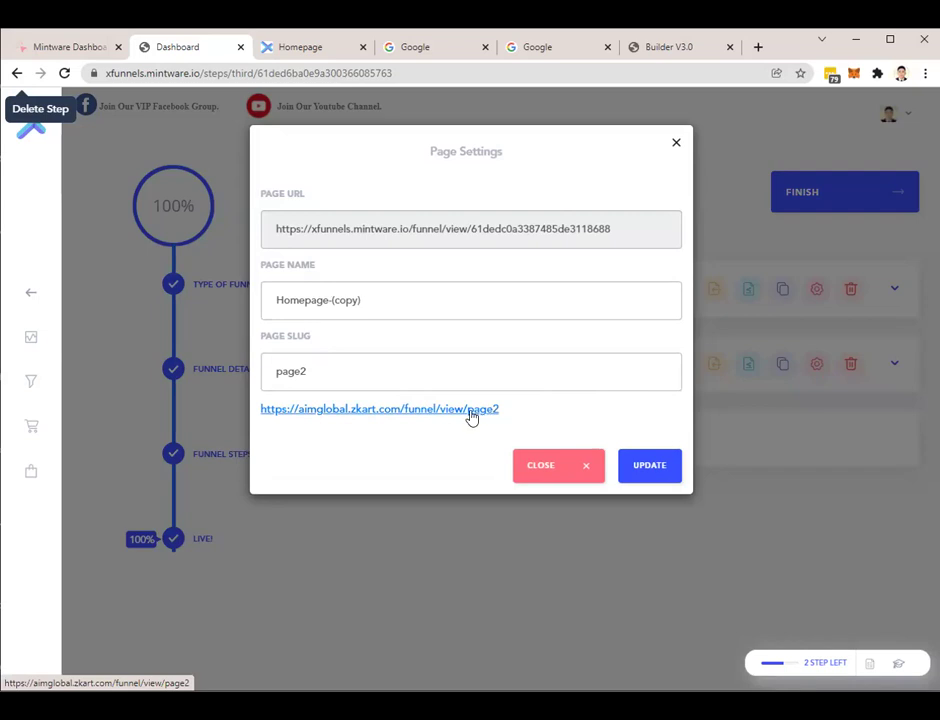
click(562, 472)
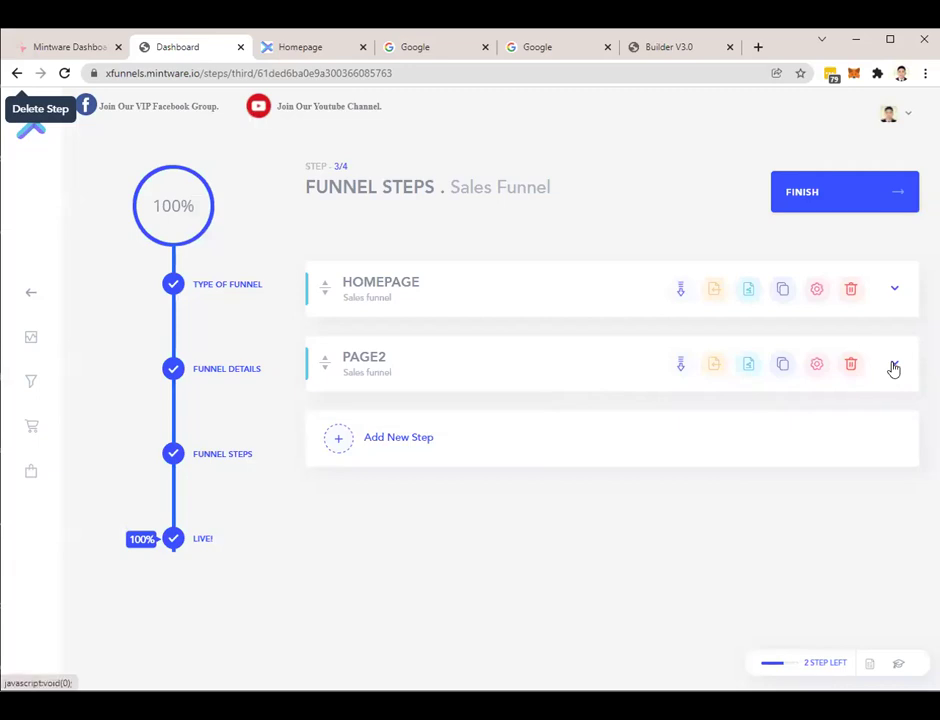
Close the homepage's old builder and open Variation A of the Page2 step for editing
click(705, 48)
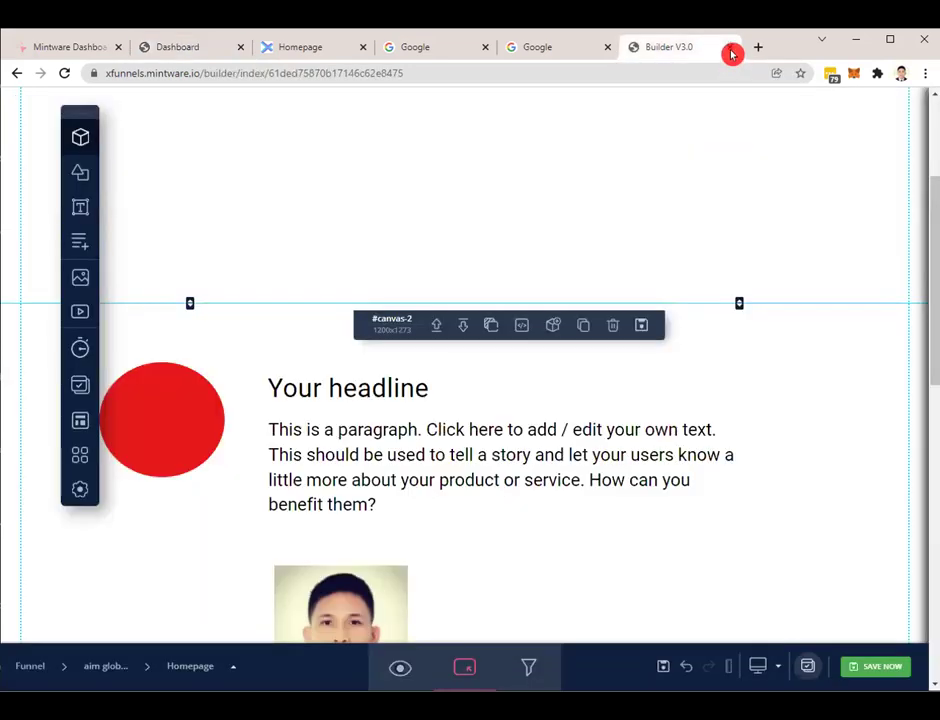
click(730, 47)
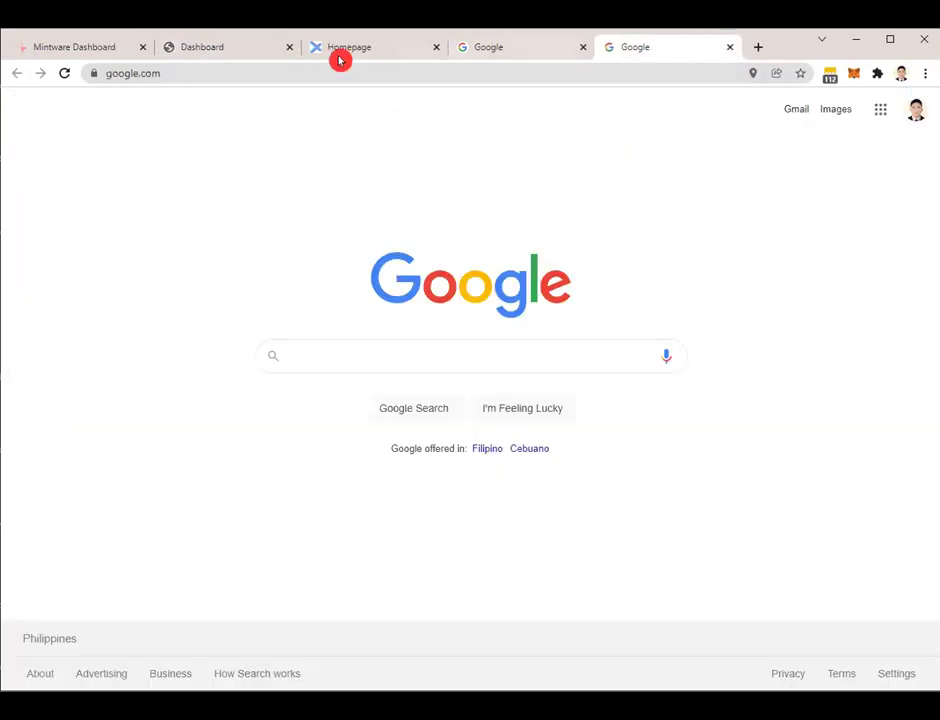
click(225, 60)
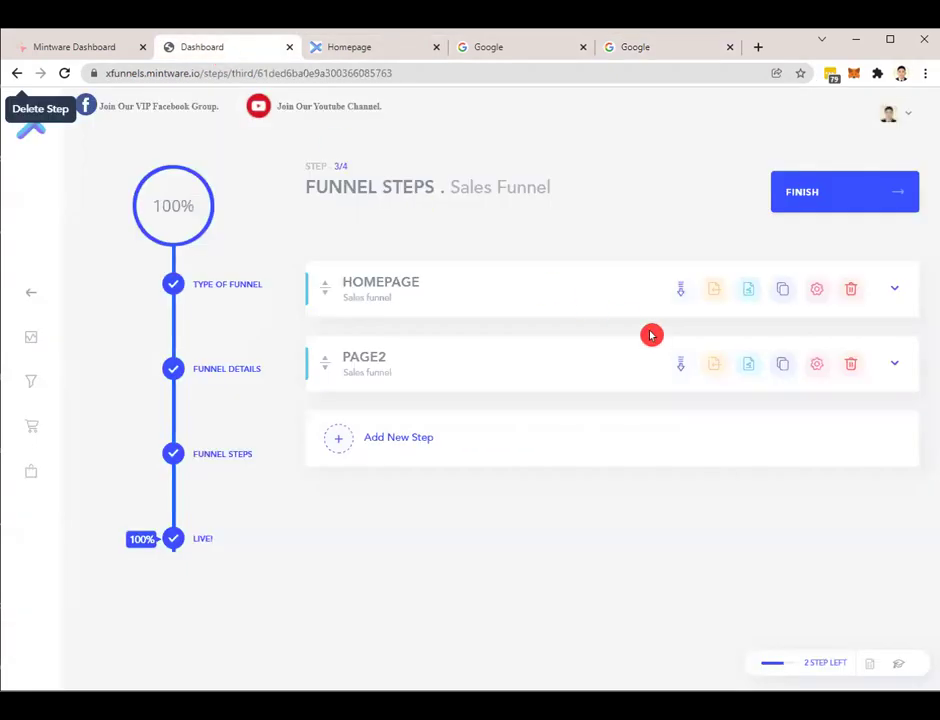
click(884, 364)
scroll(499, 432, down, 1)
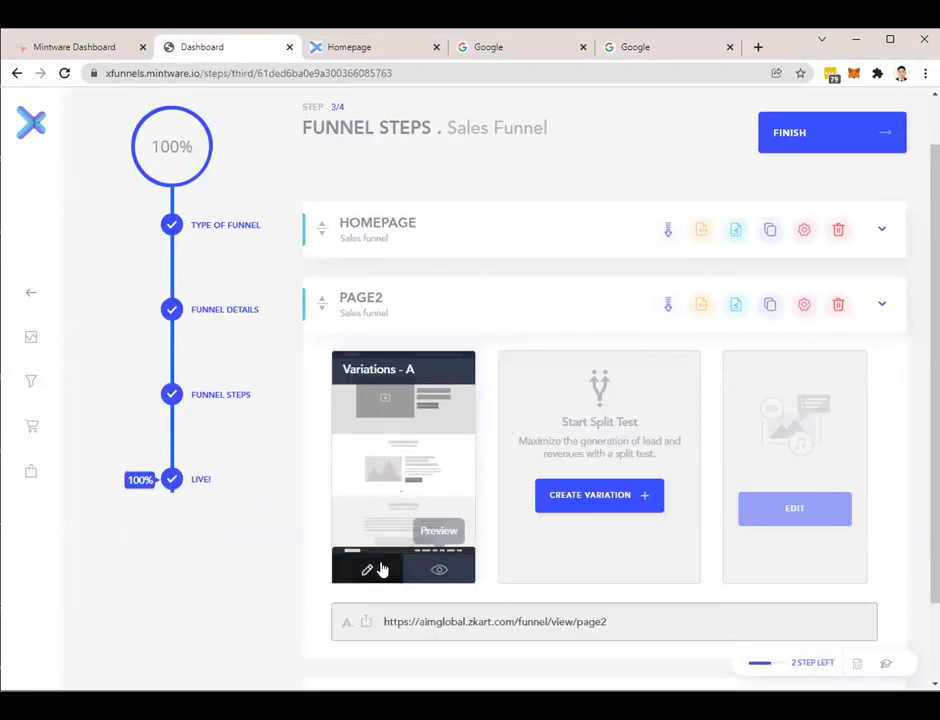
click(367, 573)
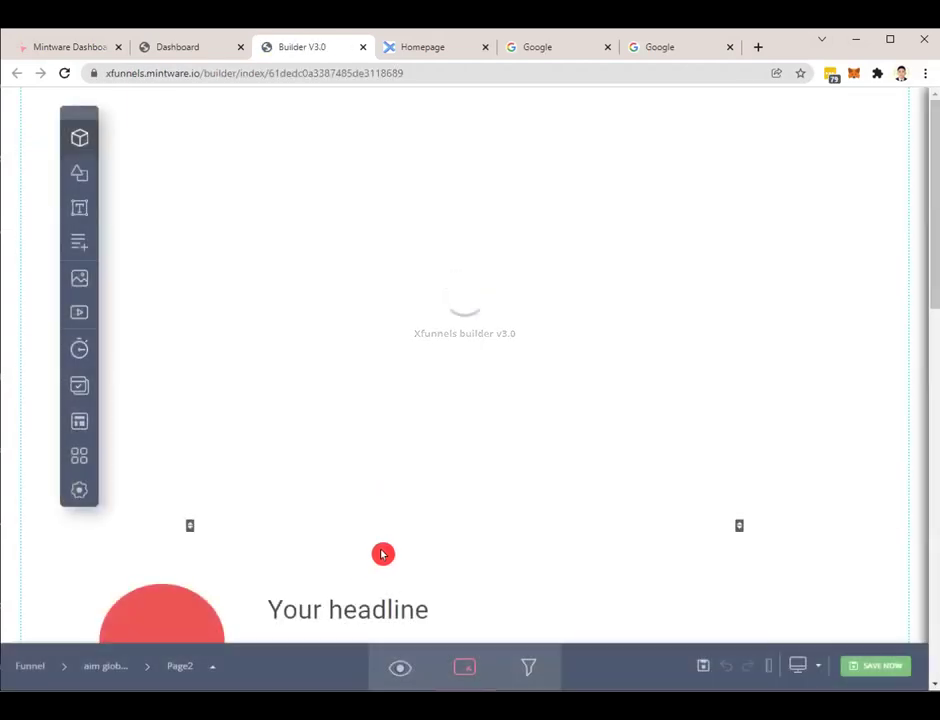
Shorten the empty first section to about 165 px high and change the headline text to "Page2"
drag(495, 432, 502, 447)
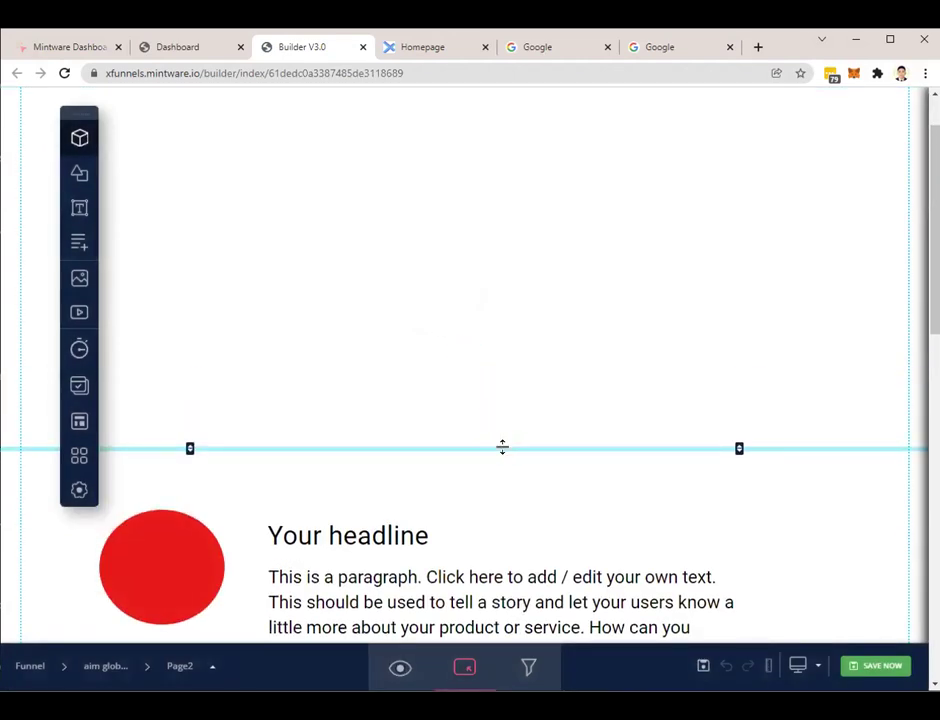
drag(525, 178, 533, 256)
click(399, 298)
double_click(399, 298)
text(Page2)
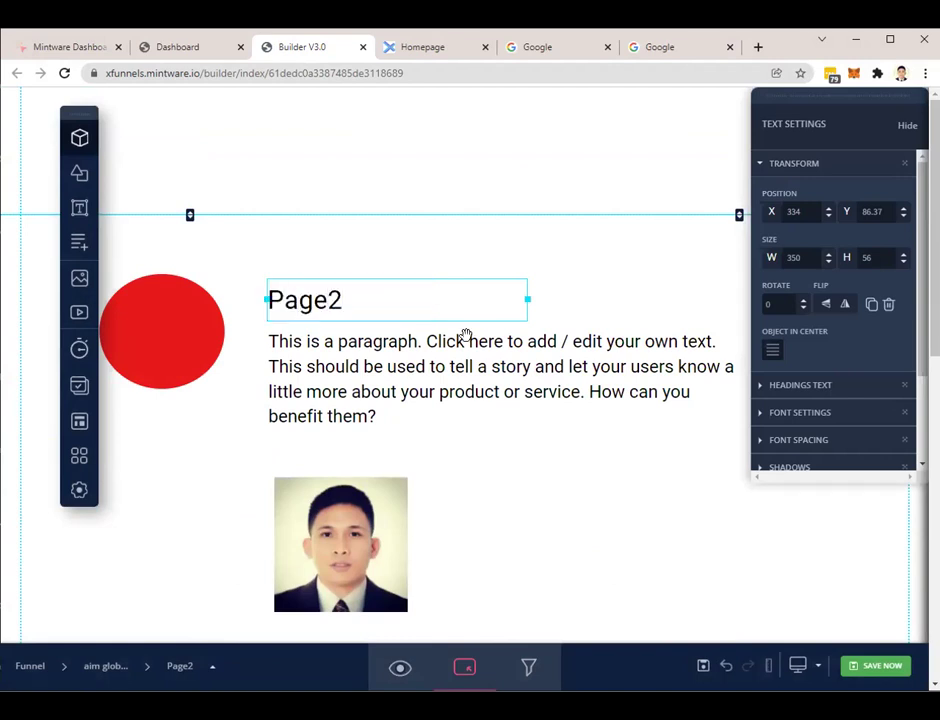
Replace the paragraph under the headline with "demo for creating another page or multipage website."
click(458, 350)
double_click(458, 352)
text(d)
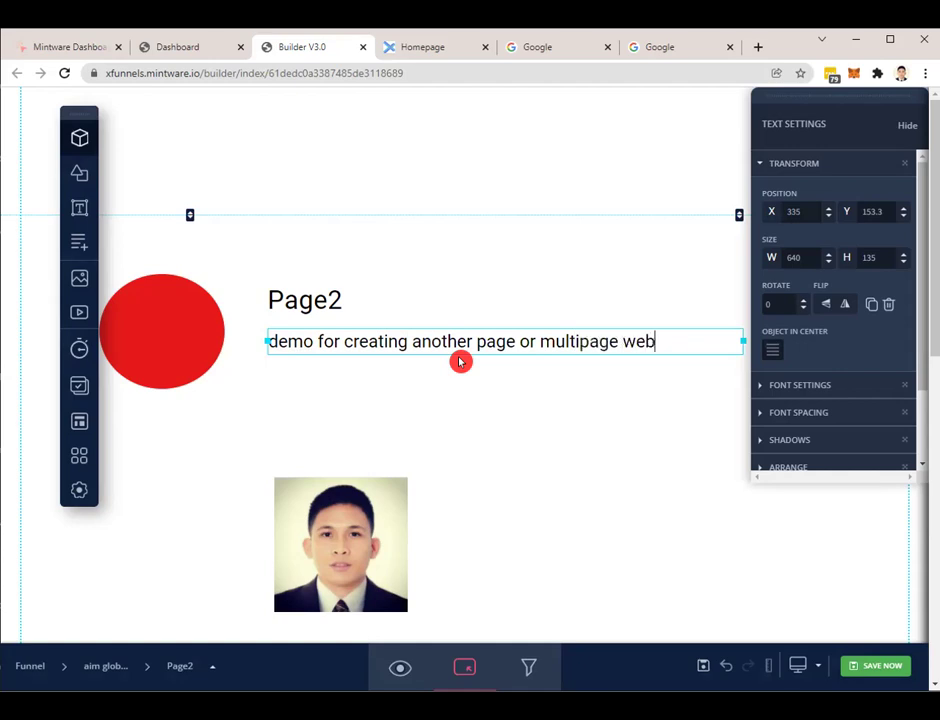
click(476, 444)
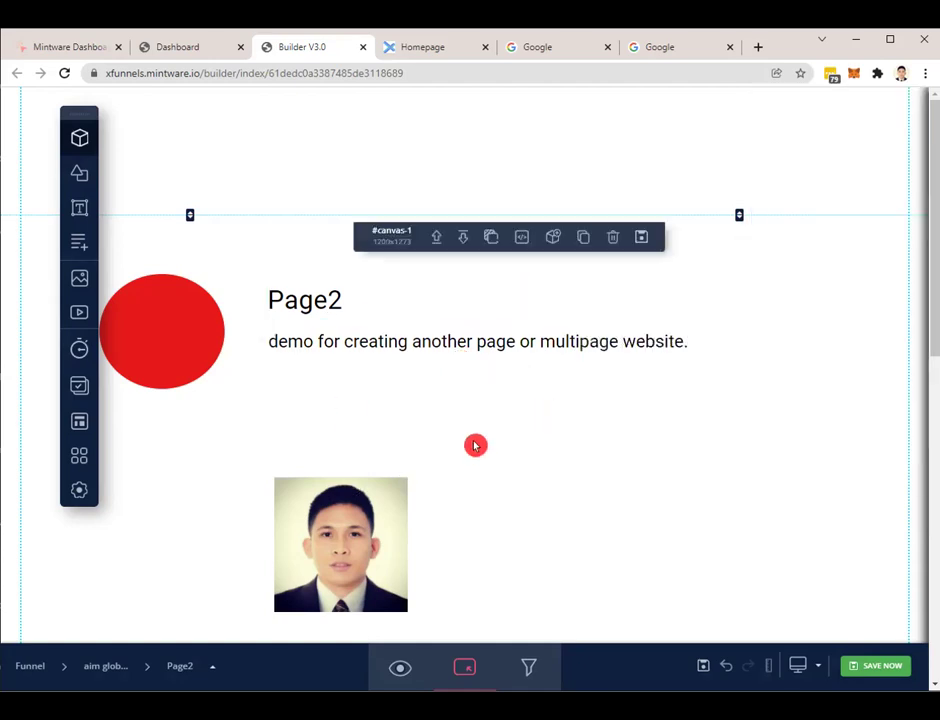
Remove the portrait photo and the embedded video below the paragraph
drag(357, 495, 399, 560)
click(340, 428)
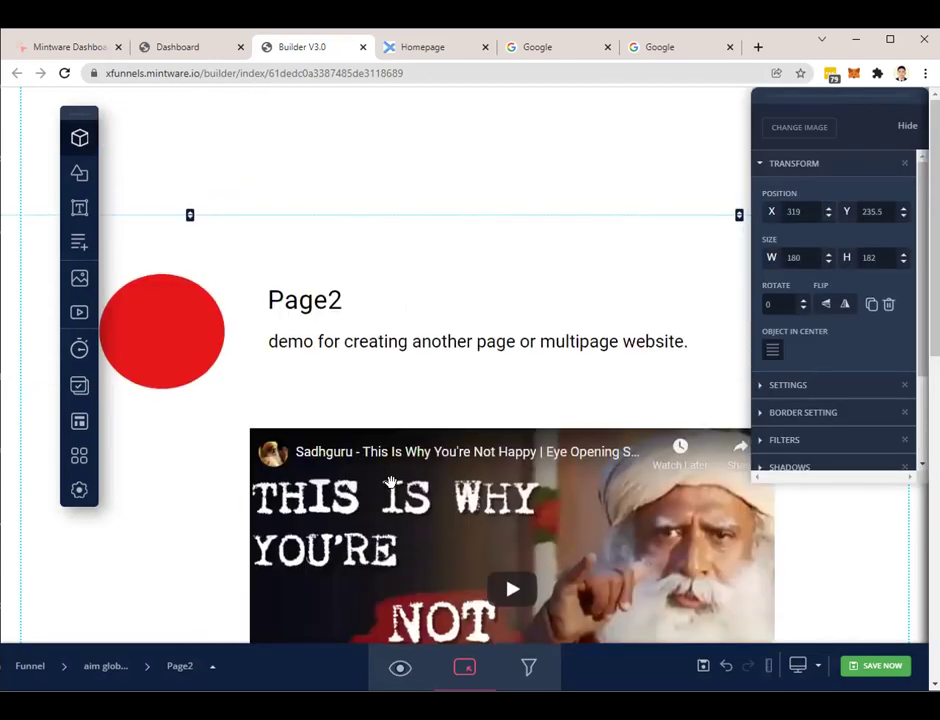
click(335, 432)
Change the red circle's background color to turquoise #19e5d7 and save Page2
click(199, 344)
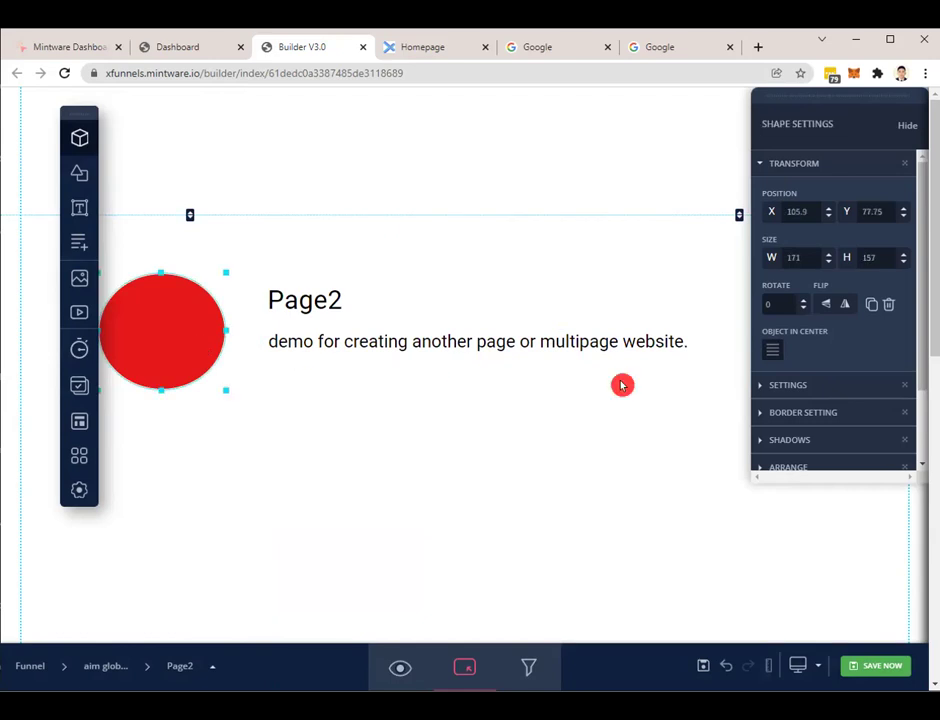
click(797, 387)
scroll(835, 350, down, 5)
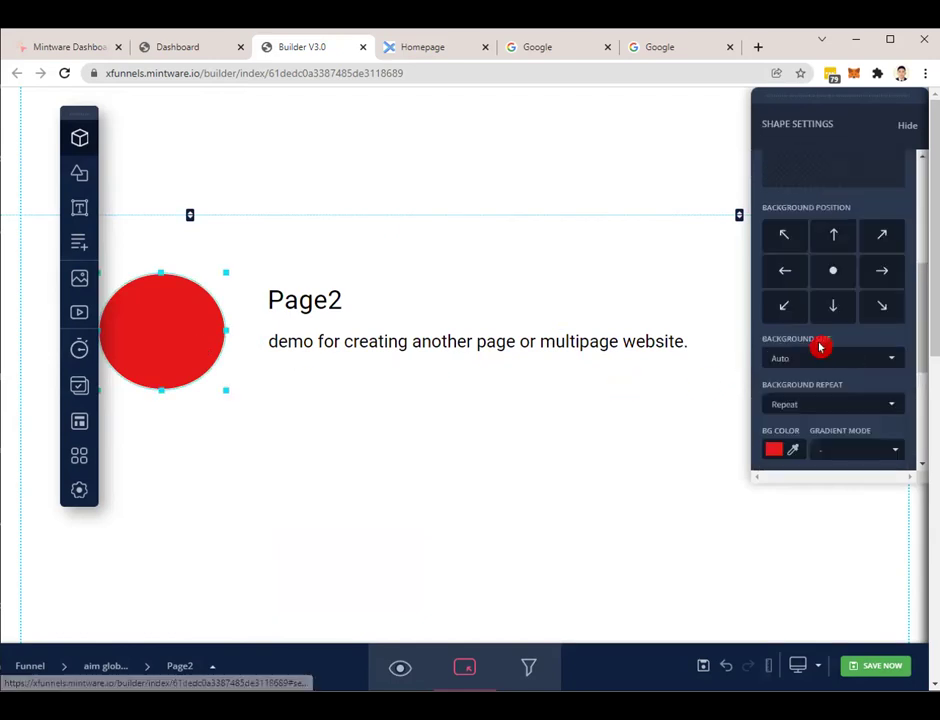
click(775, 451)
drag(870, 484, 873, 519)
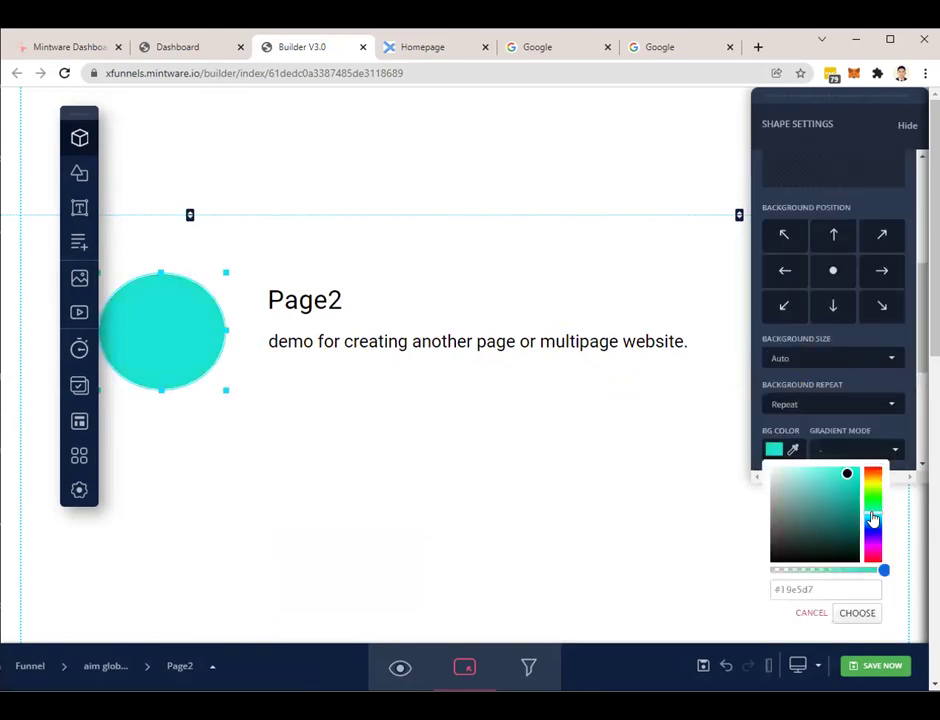
click(428, 159)
click(888, 666)
Reload the published homepage to compare it with the edited Page2 in the builder
click(422, 46)
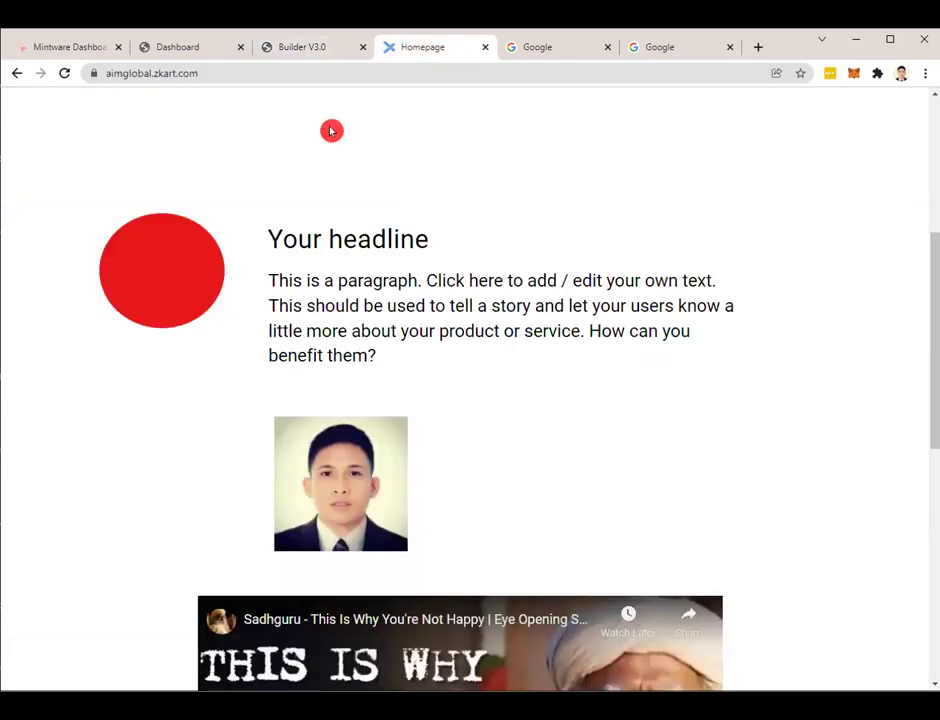
click(64, 73)
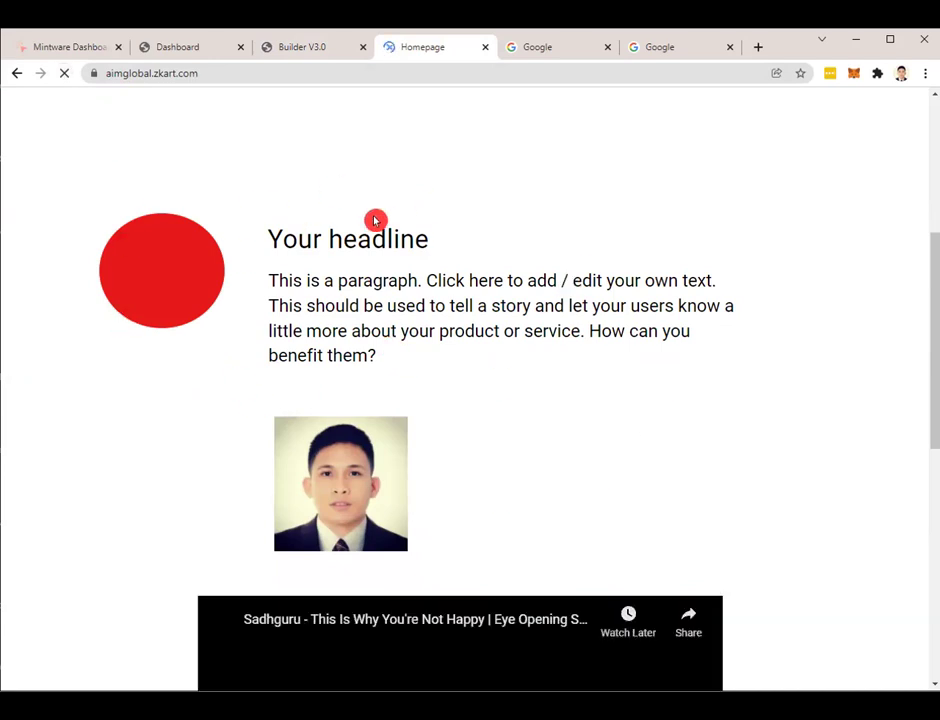
click(302, 47)
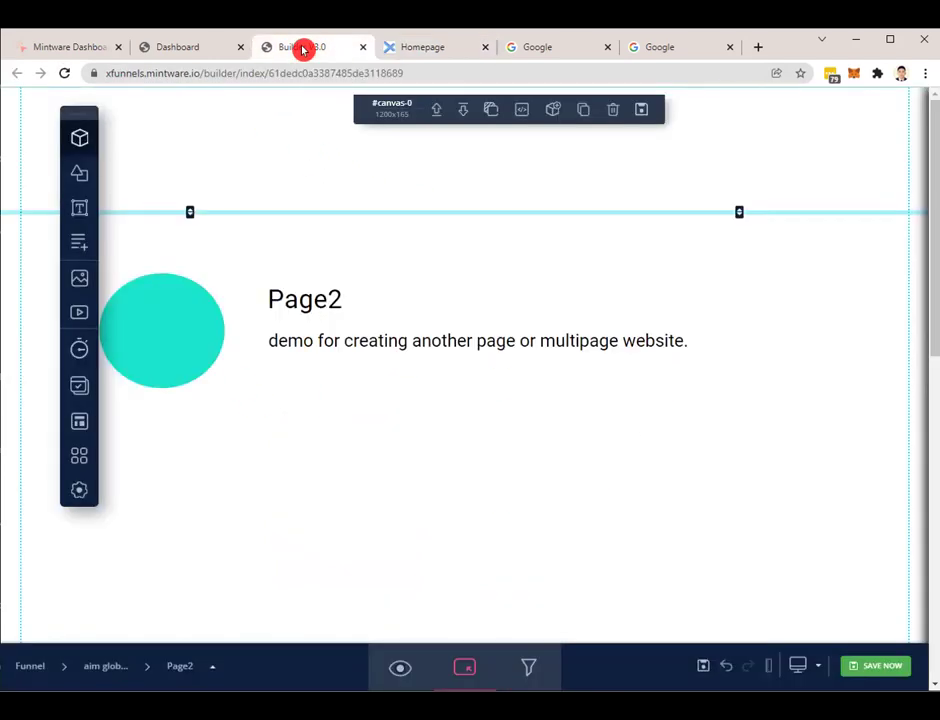
Return to the funnel steps, collapse the Page2 details, and move Page2 above Homepage in the step order
click(206, 52)
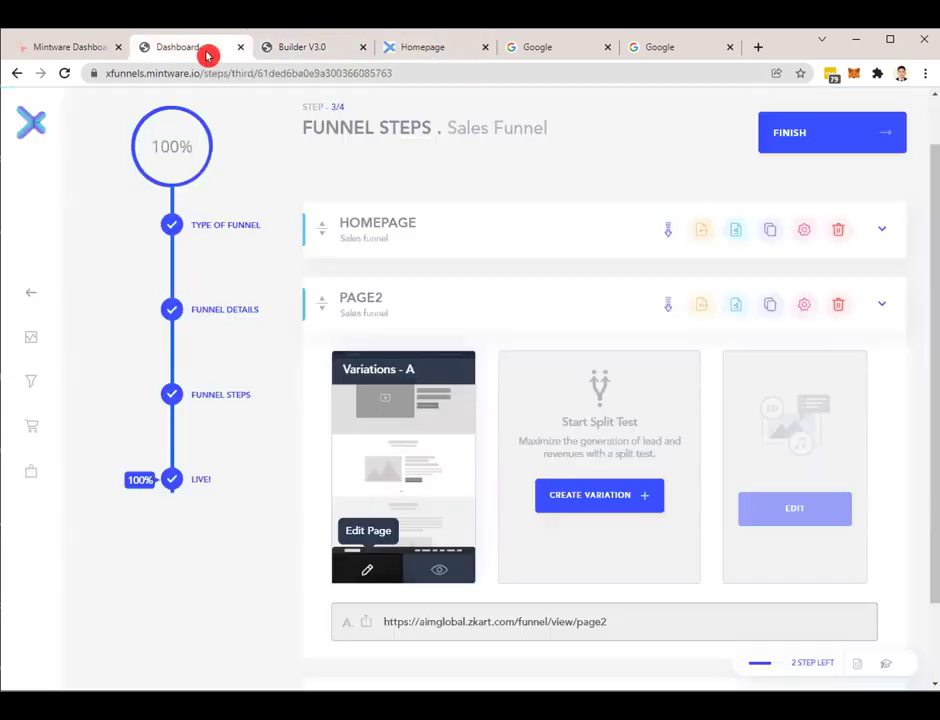
click(881, 305)
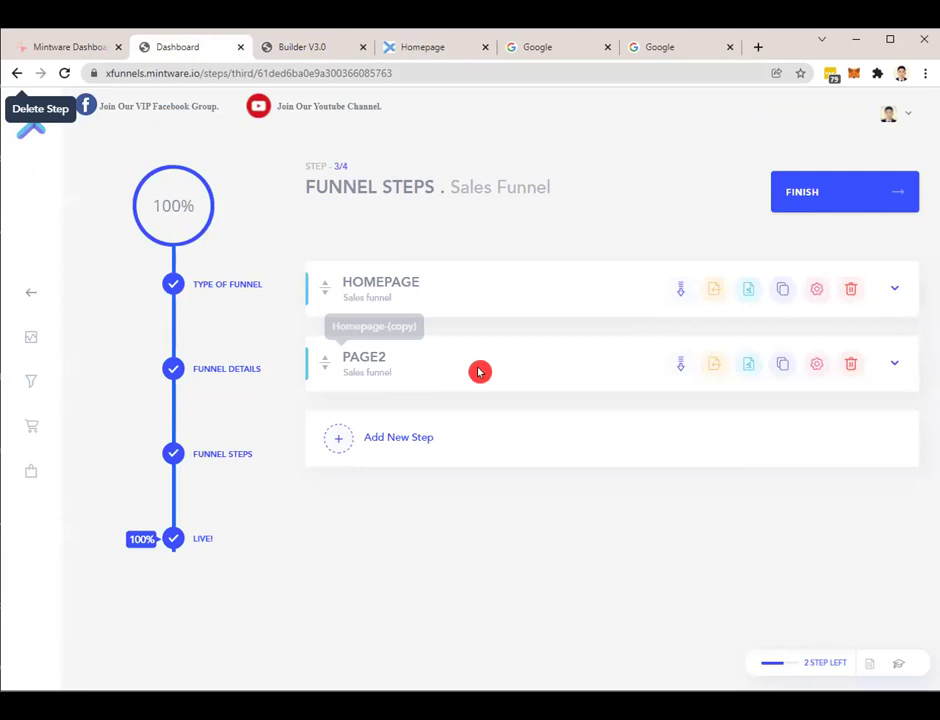
drag(479, 372, 440, 355)
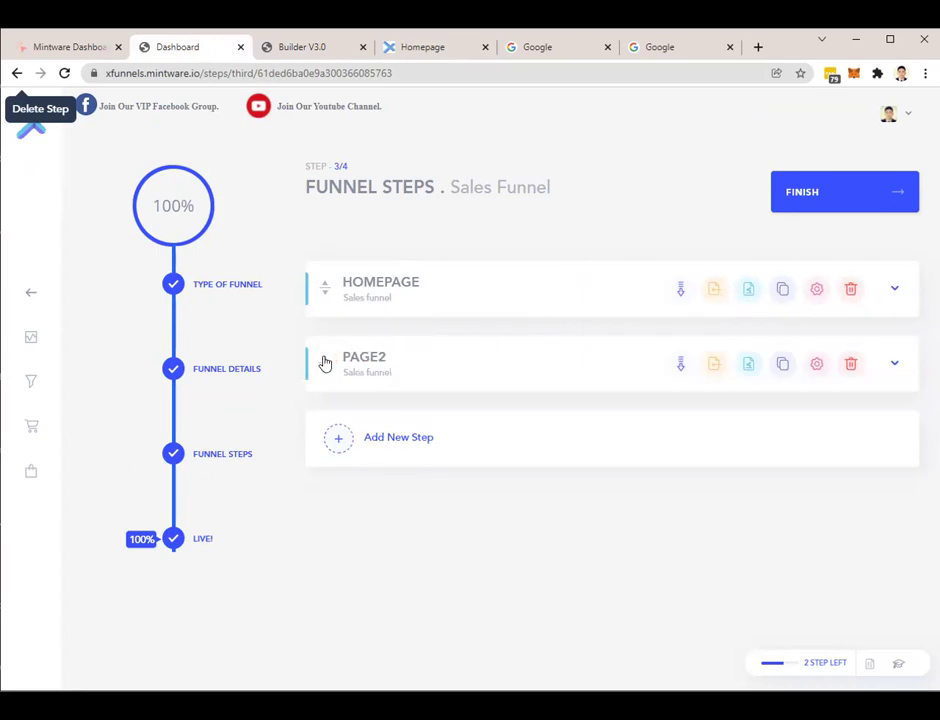
drag(337, 363, 558, 248)
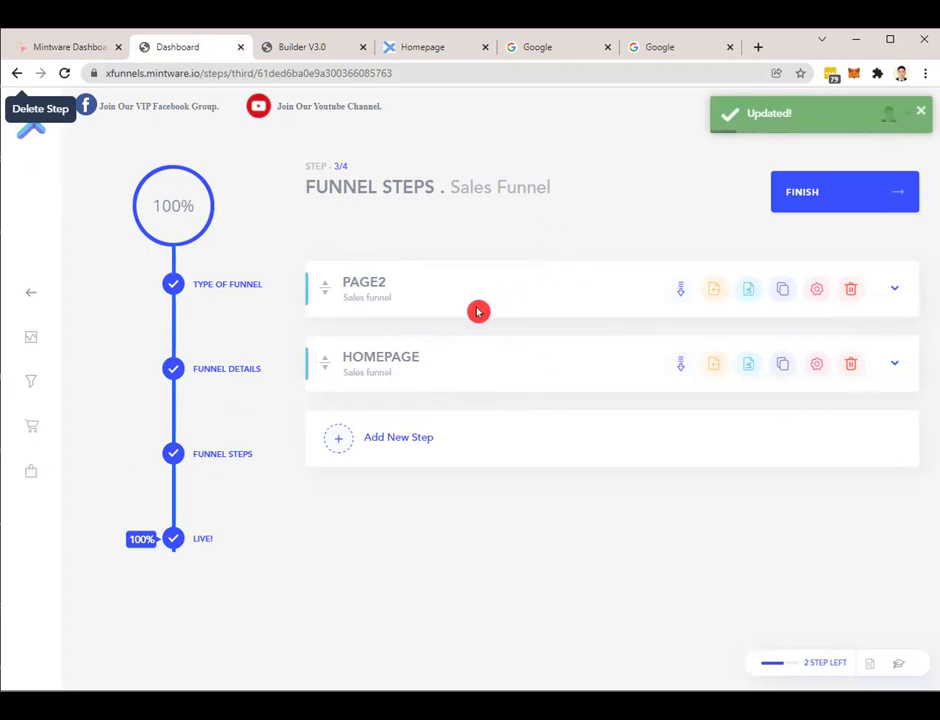
Reload the published site to check which page loads first, and compare it with Page2 in the builder
click(418, 44)
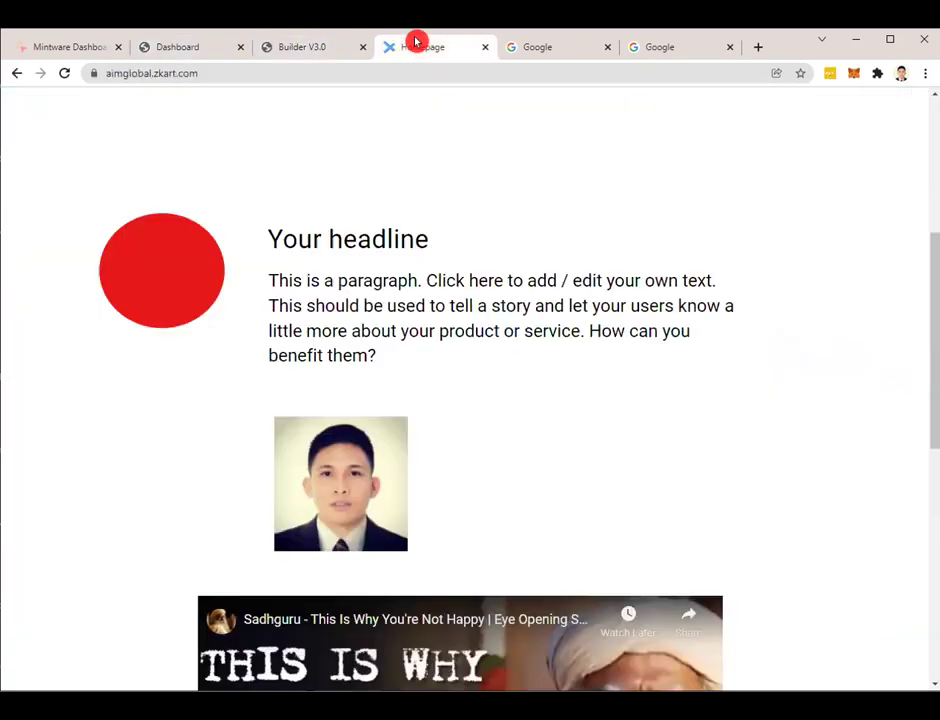
click(64, 73)
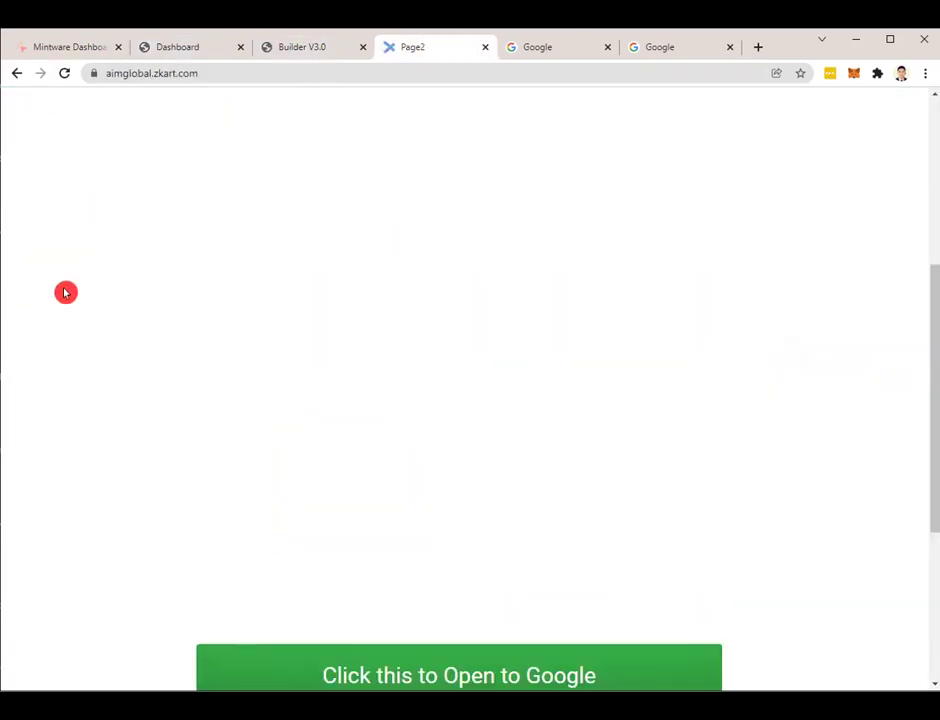
scroll(65, 292, up, 5)
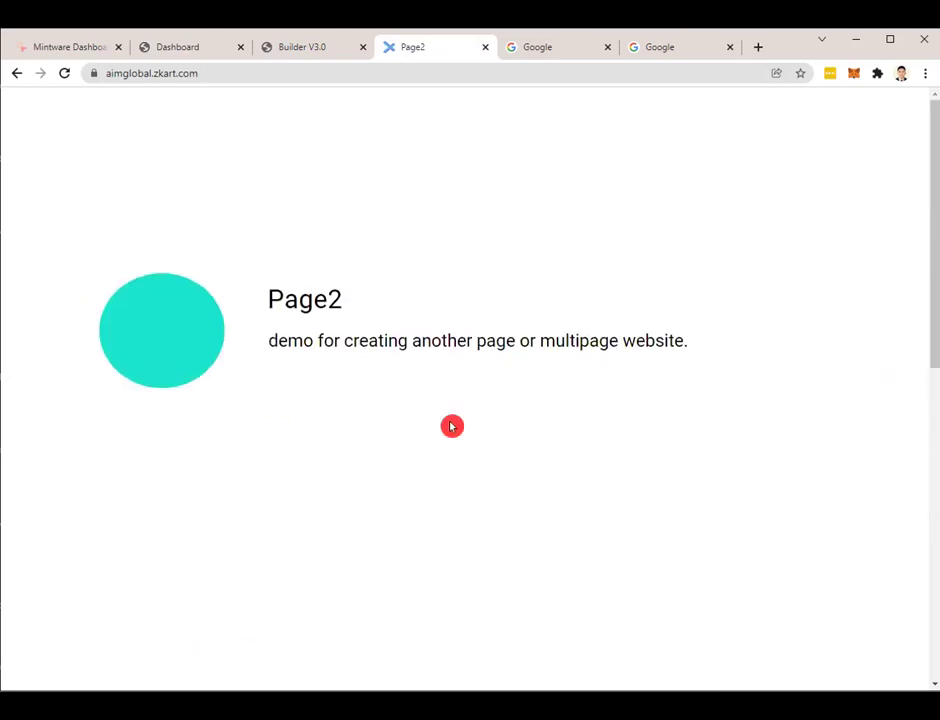
click(301, 48)
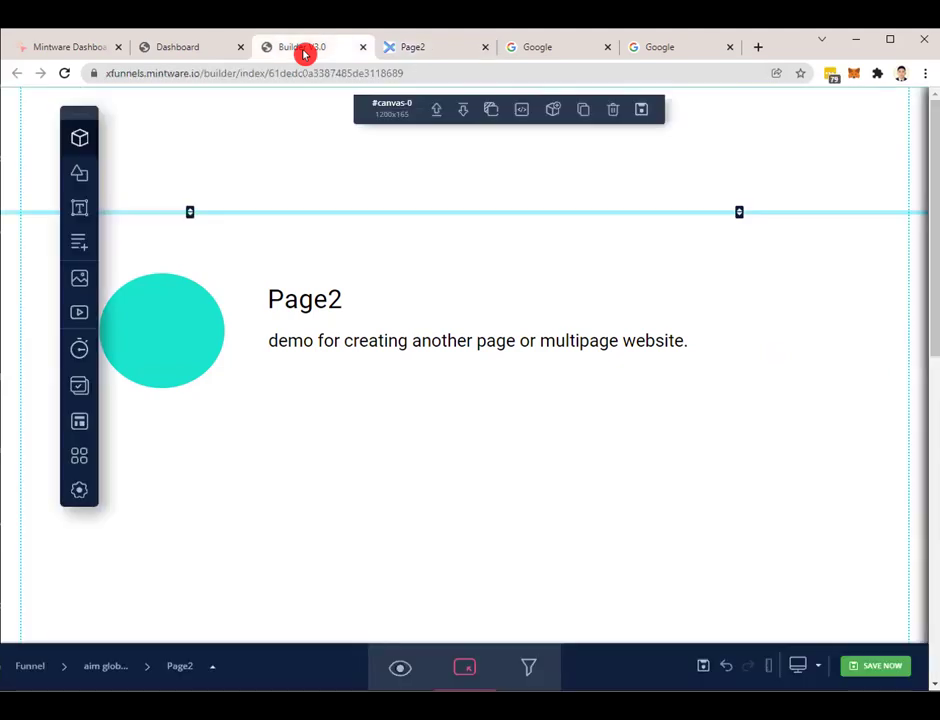
Check Page2's page settings in the refreshed funnel steps and move Homepage back above Page2 in the step order
click(204, 52)
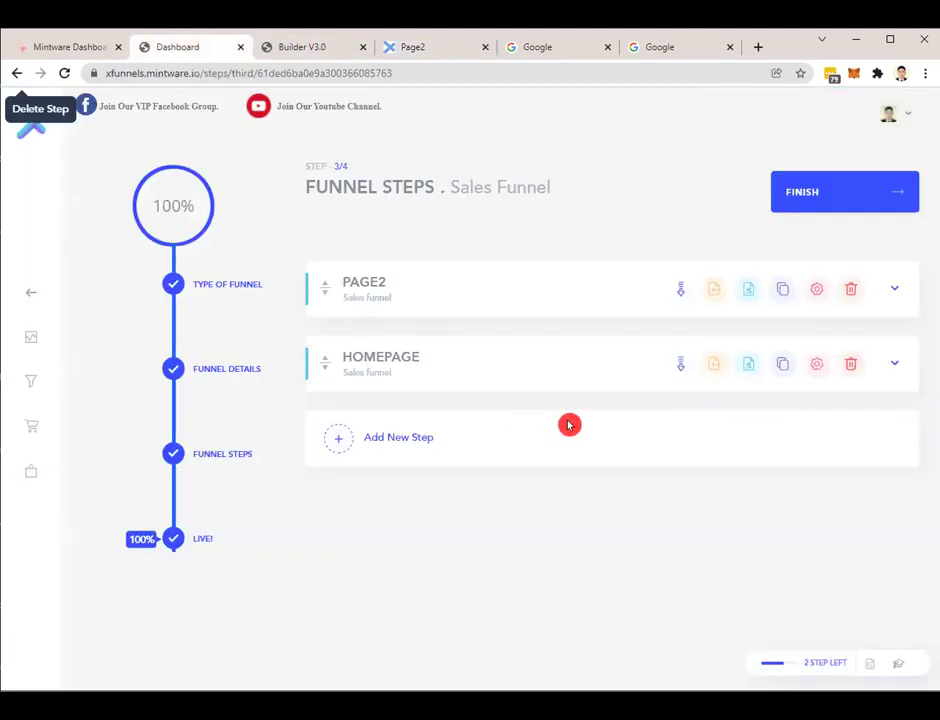
click(816, 290)
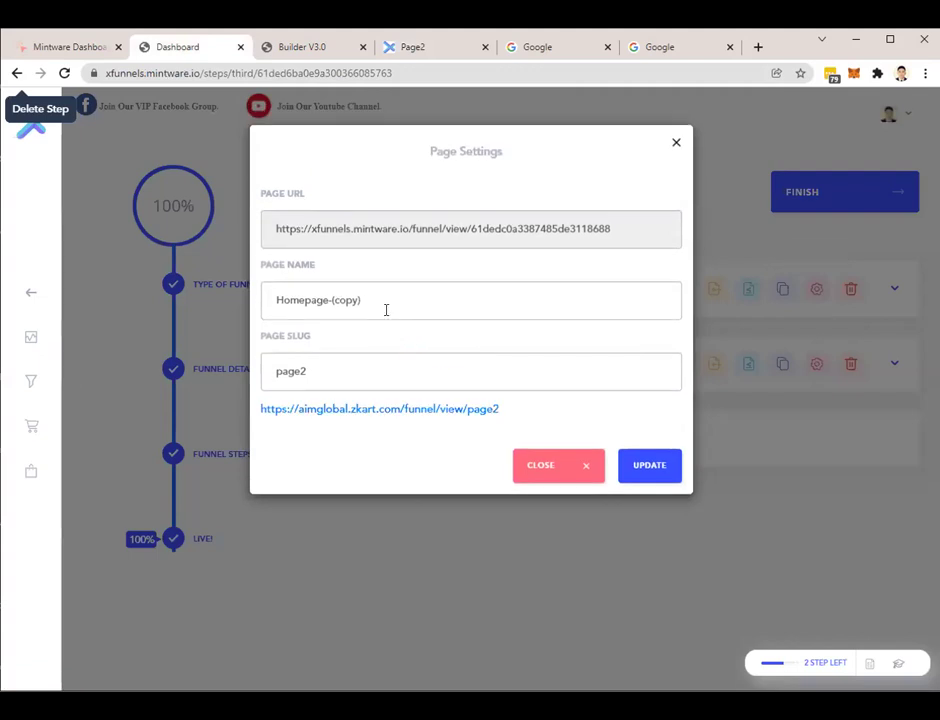
click(539, 470)
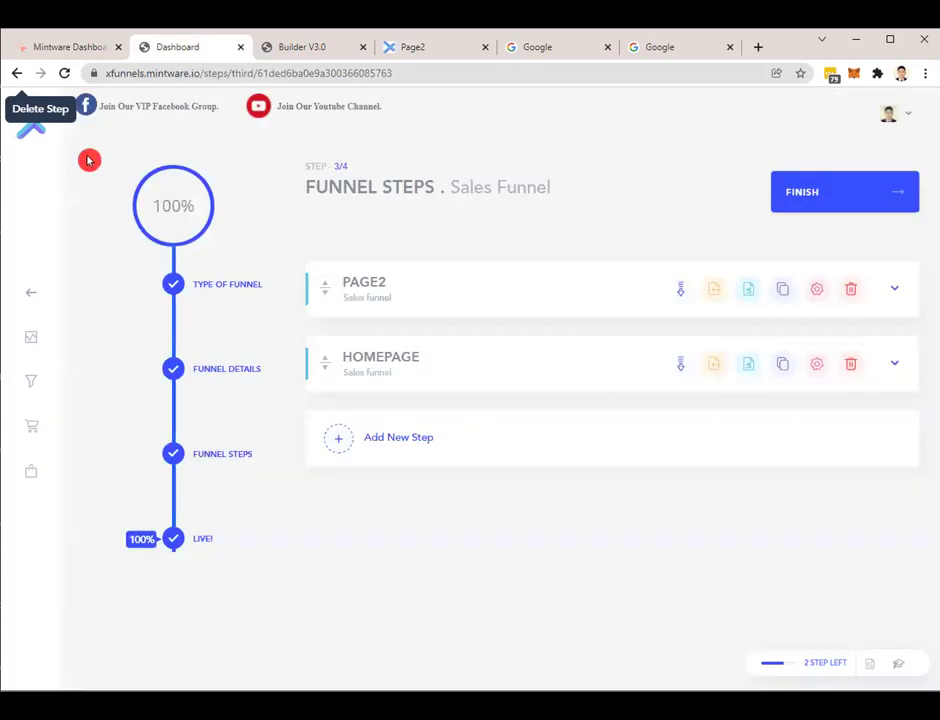
click(66, 74)
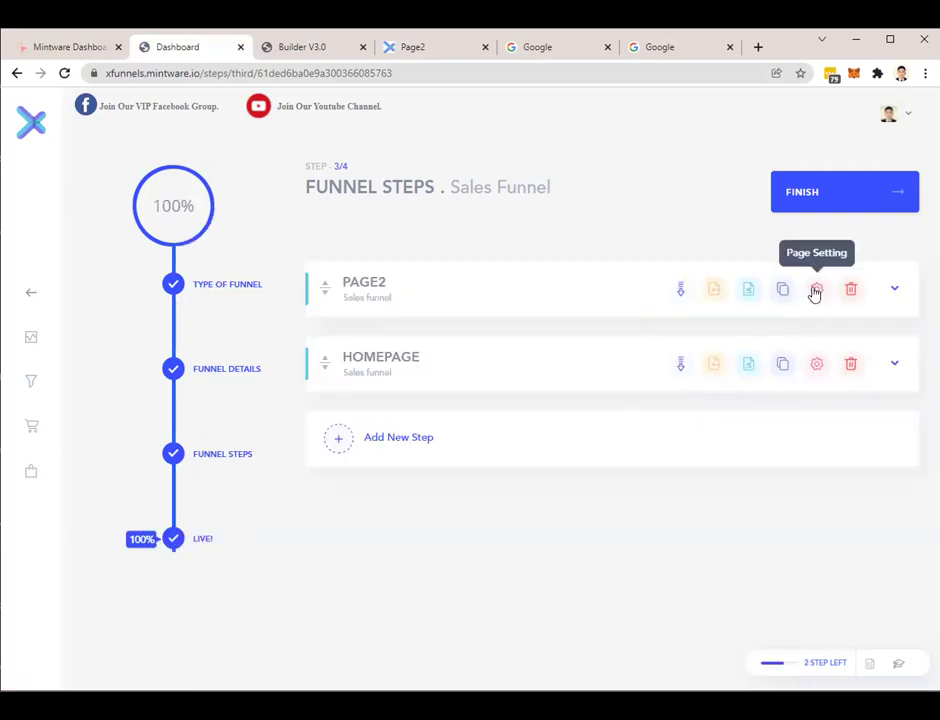
click(816, 289)
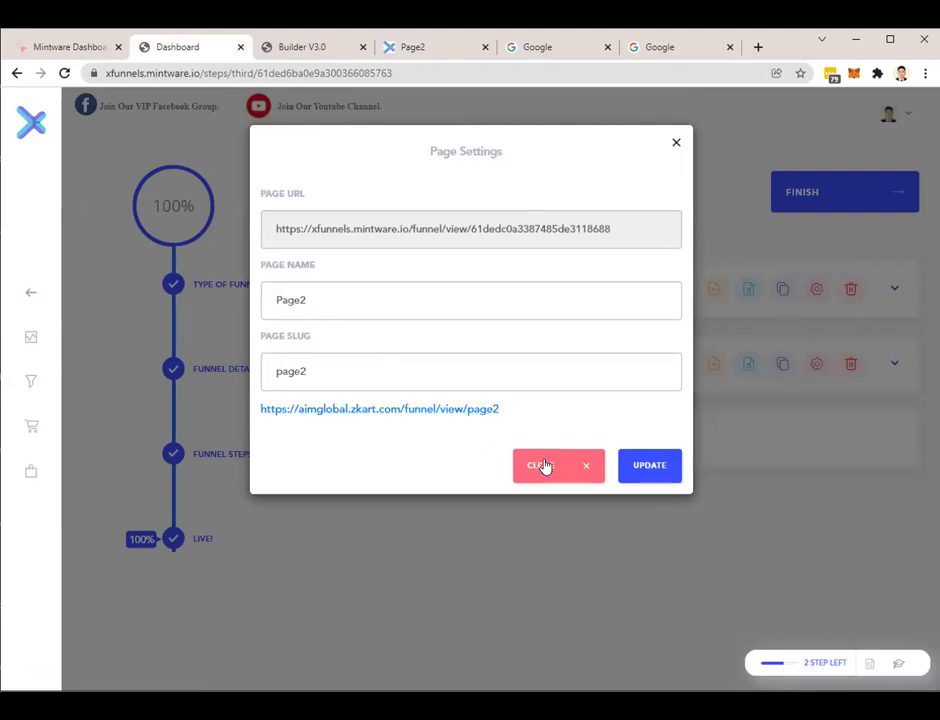
click(543, 466)
drag(510, 373, 504, 235)
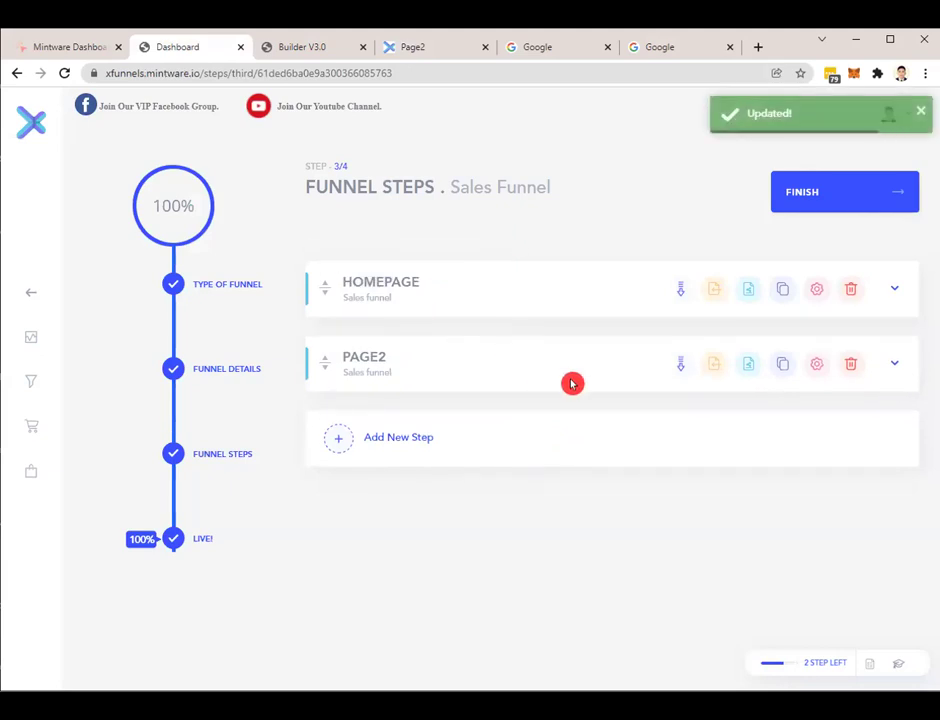
In Page2's builder, move the green "Click this to Open to Google" button up to just below the paragraph
click(297, 47)
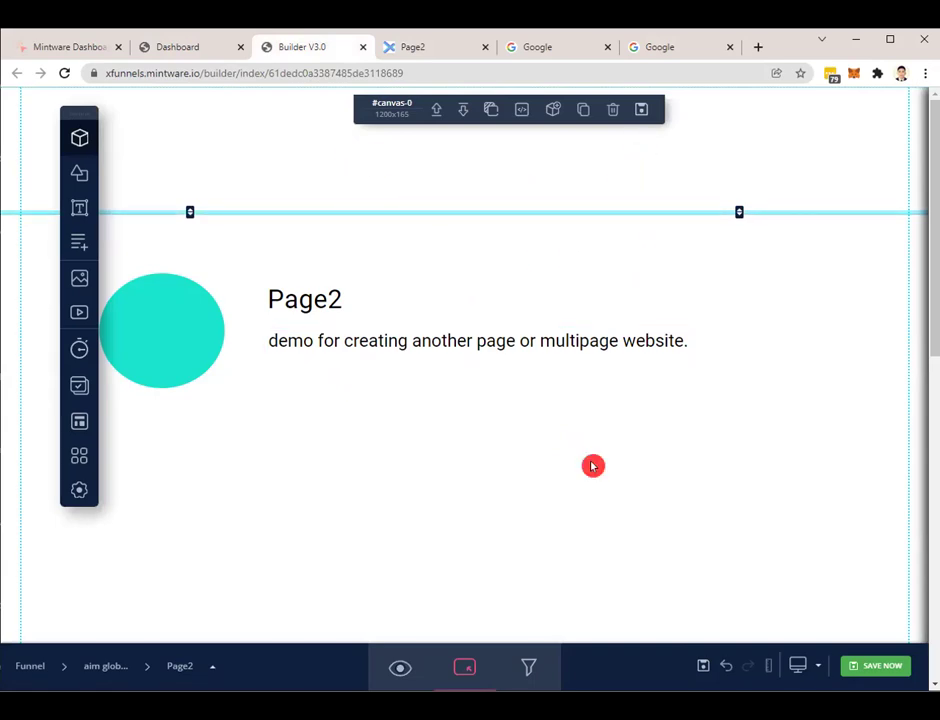
scroll(593, 466, down, 3)
scroll(593, 466, up, 5)
scroll(583, 566, down, 8)
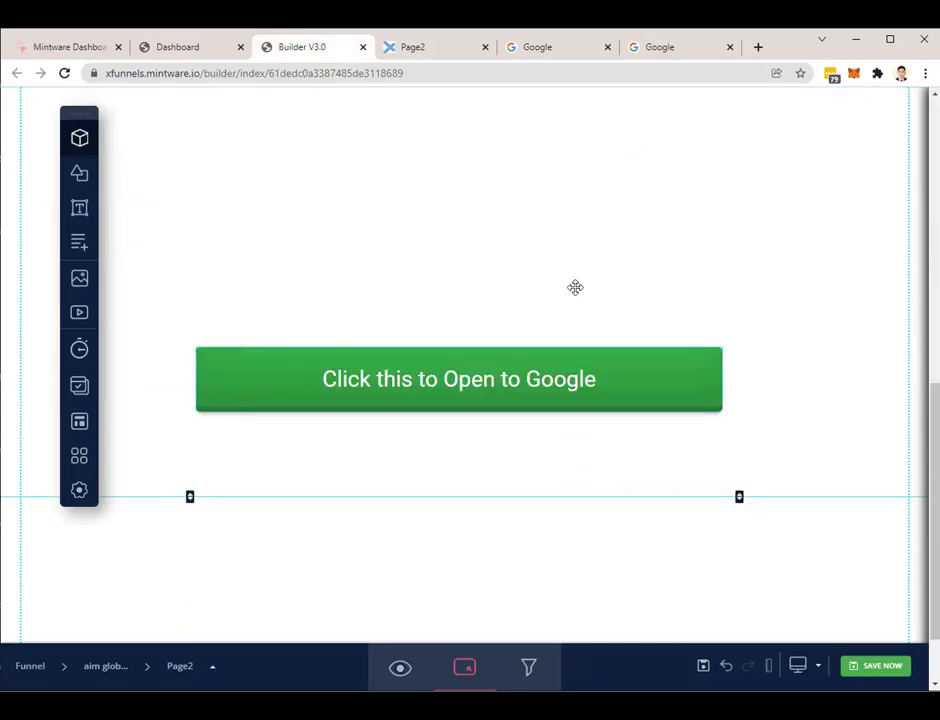
scroll(577, 286, up, 2)
scroll(550, 554, down, 5)
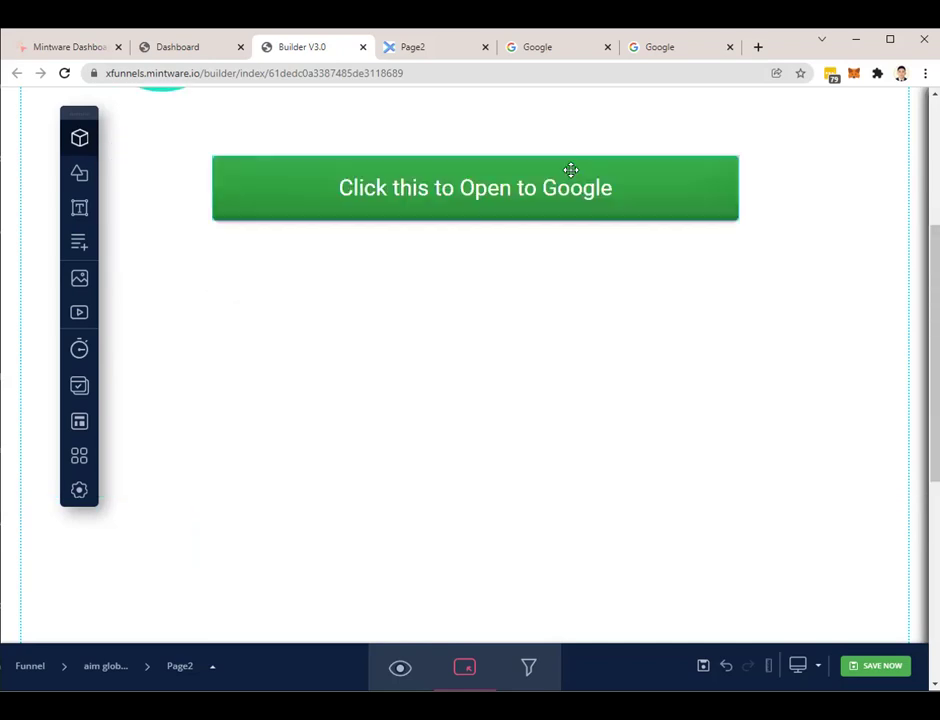
scroll(571, 170, up, 2)
scroll(556, 297, up, 1)
drag(478, 483, 516, 423)
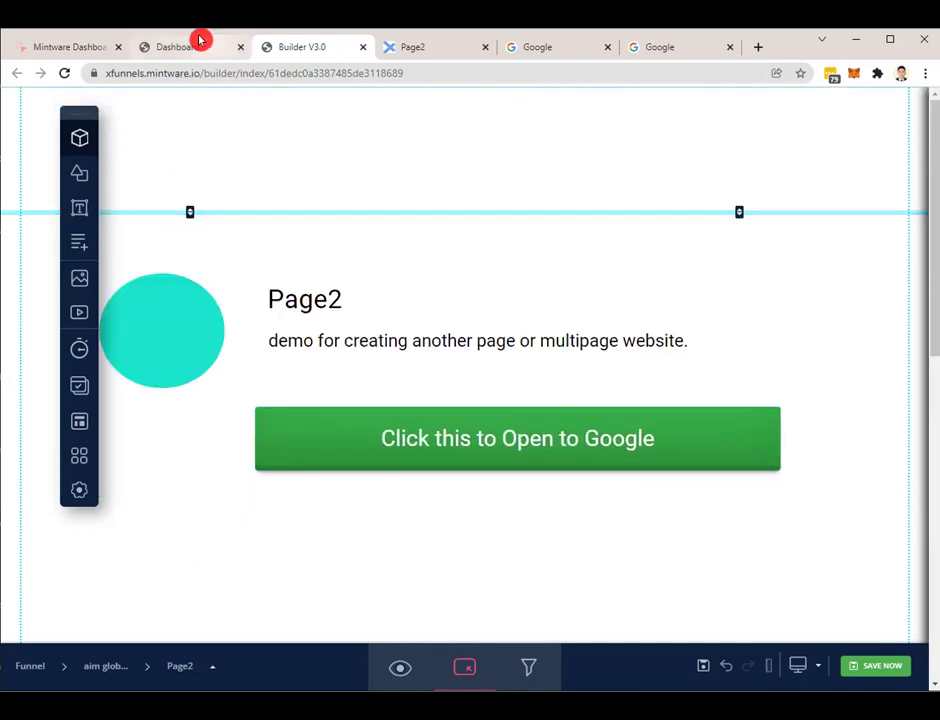
Return to the funnel steps, expand the Homepage step and open its Variation A for editing
click(193, 46)
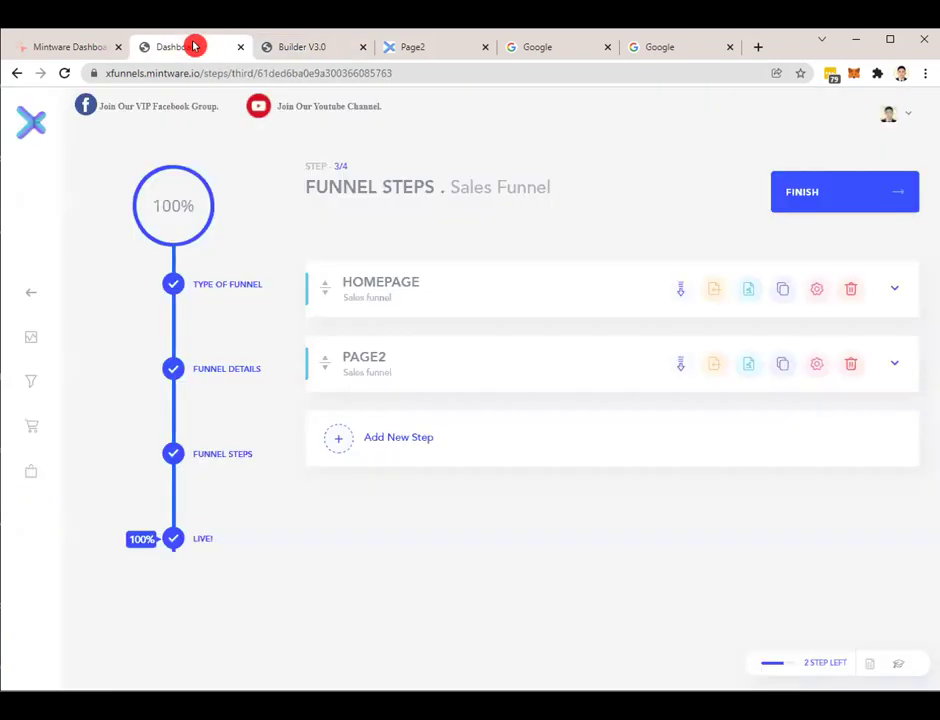
click(894, 289)
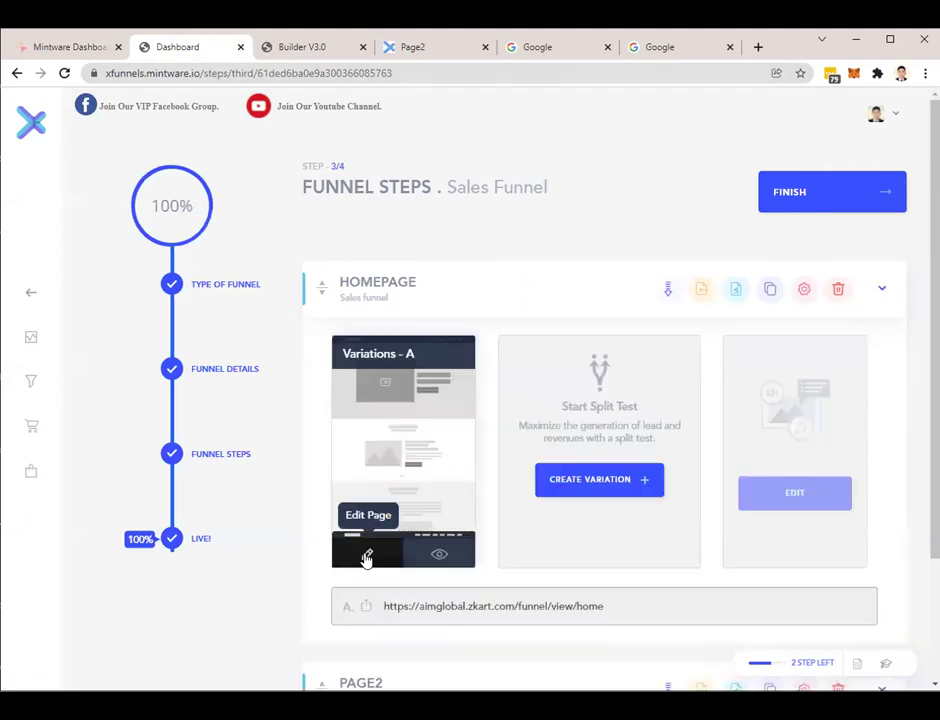
click(367, 556)
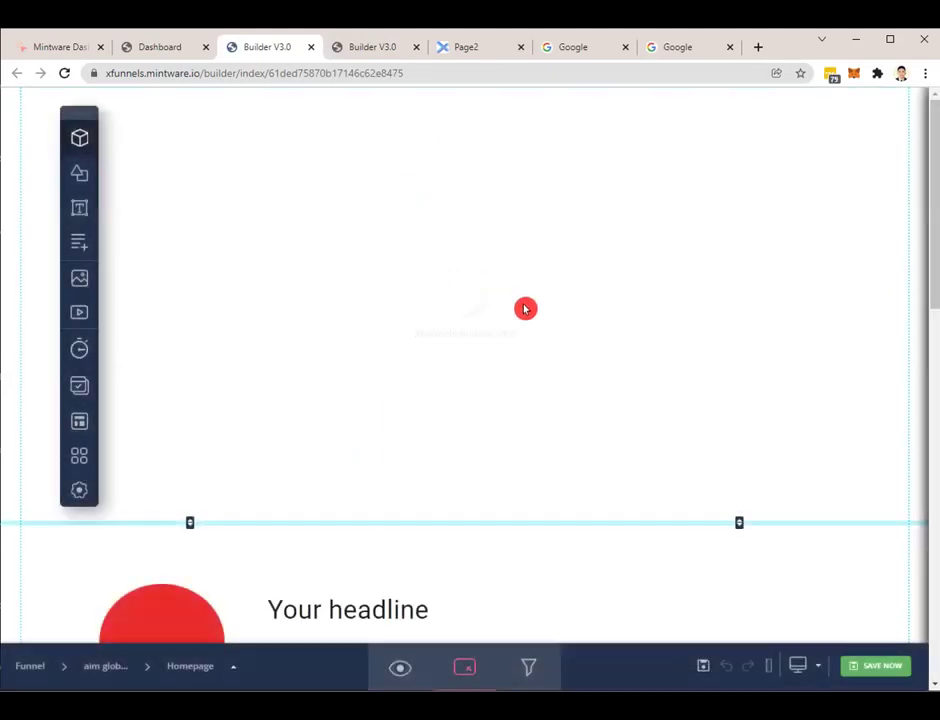
Examine the label and hyperlink settings of Homepage's green "Click this to Open to Google" button
scroll(526, 308, down, 4)
scroll(540, 340, up, 3)
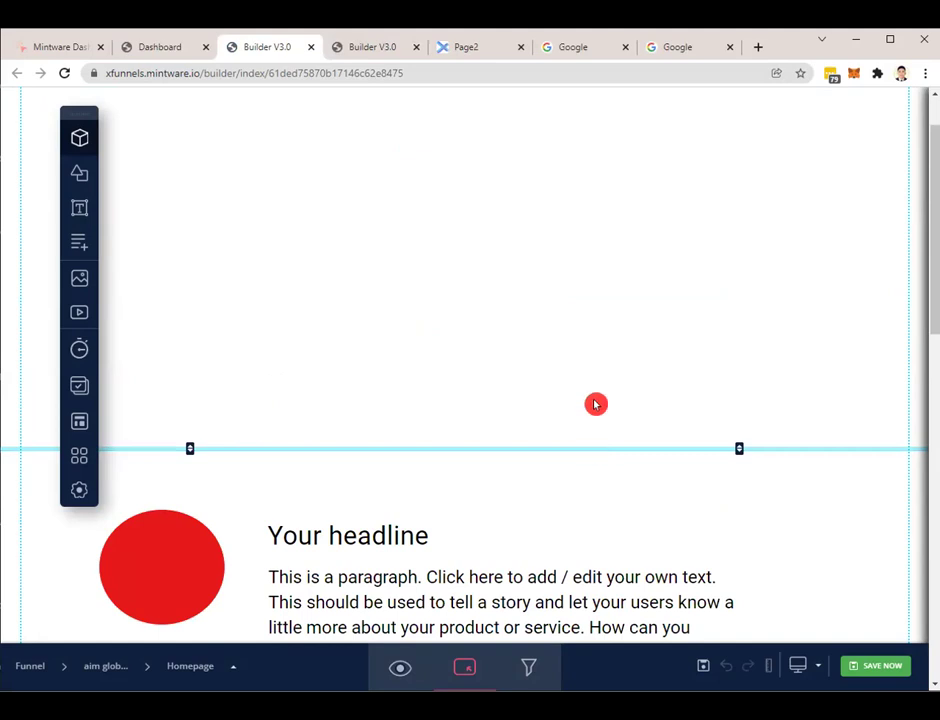
scroll(594, 300, down, 3)
scroll(609, 256, down, 4)
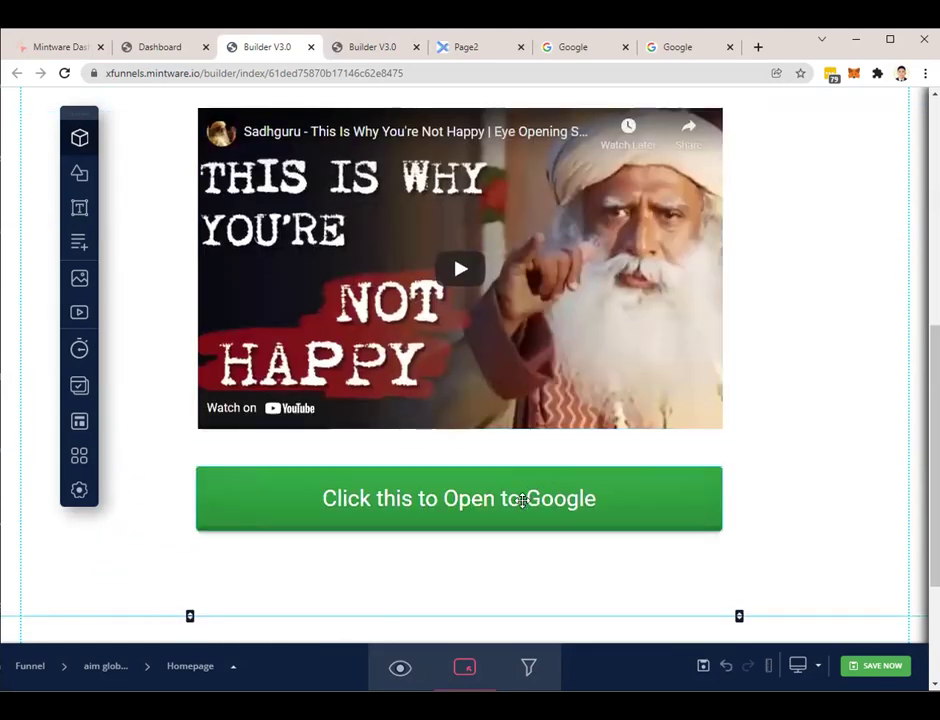
click(520, 499)
click(522, 500)
click(792, 385)
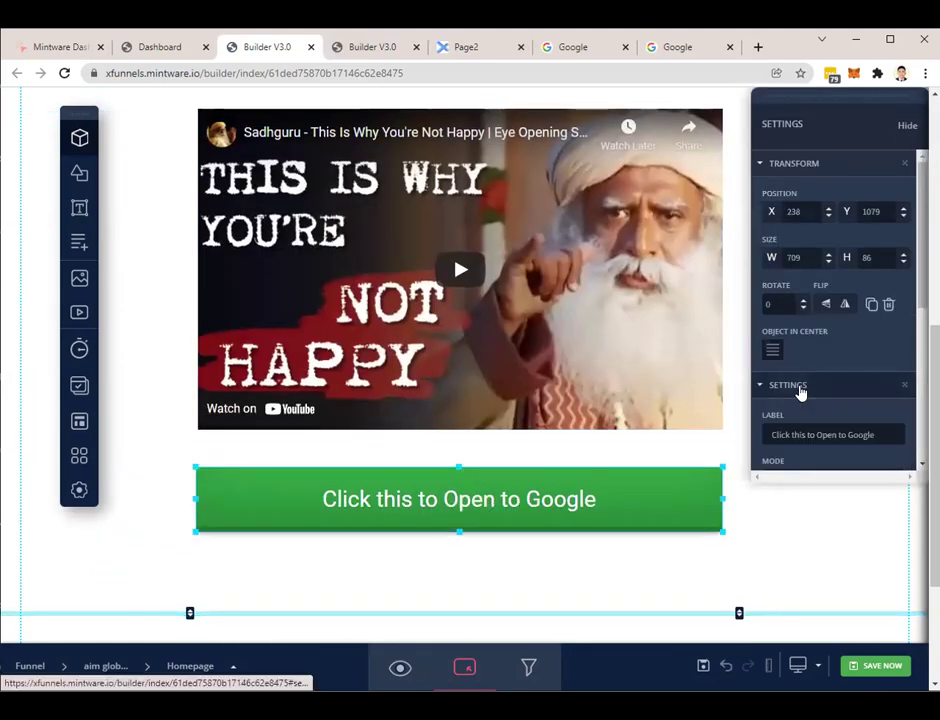
double_click(865, 435)
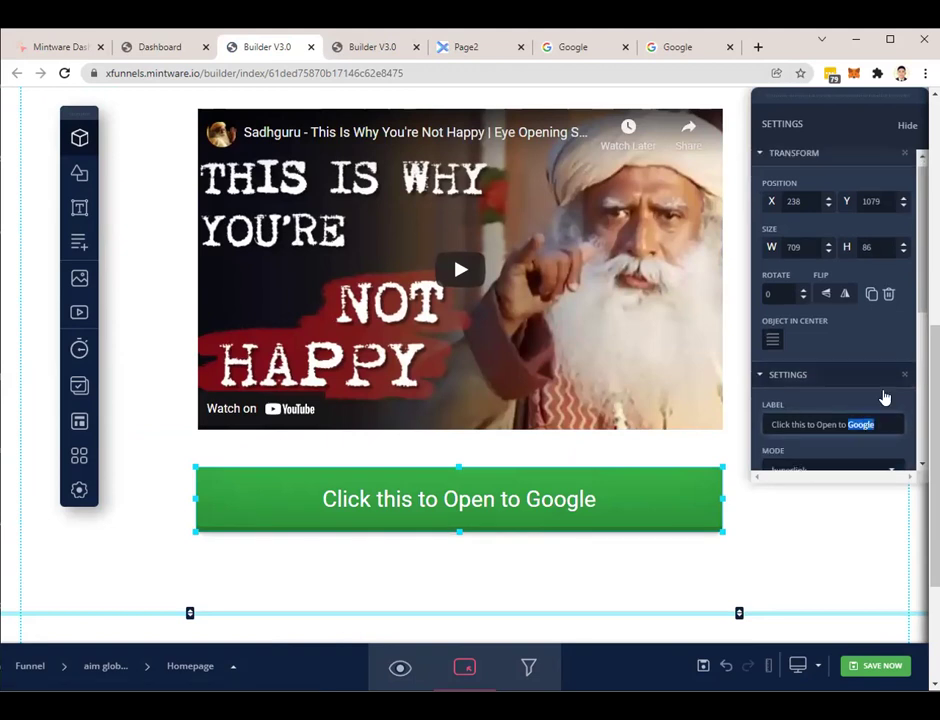
scroll(881, 394, down, 3)
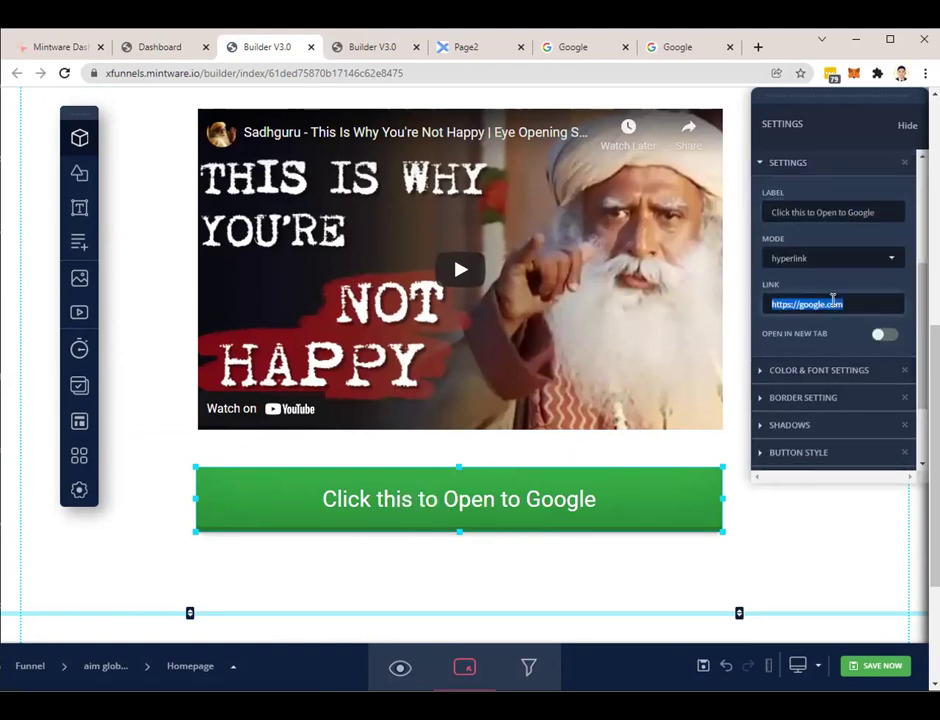
click(356, 98)
click(357, 55)
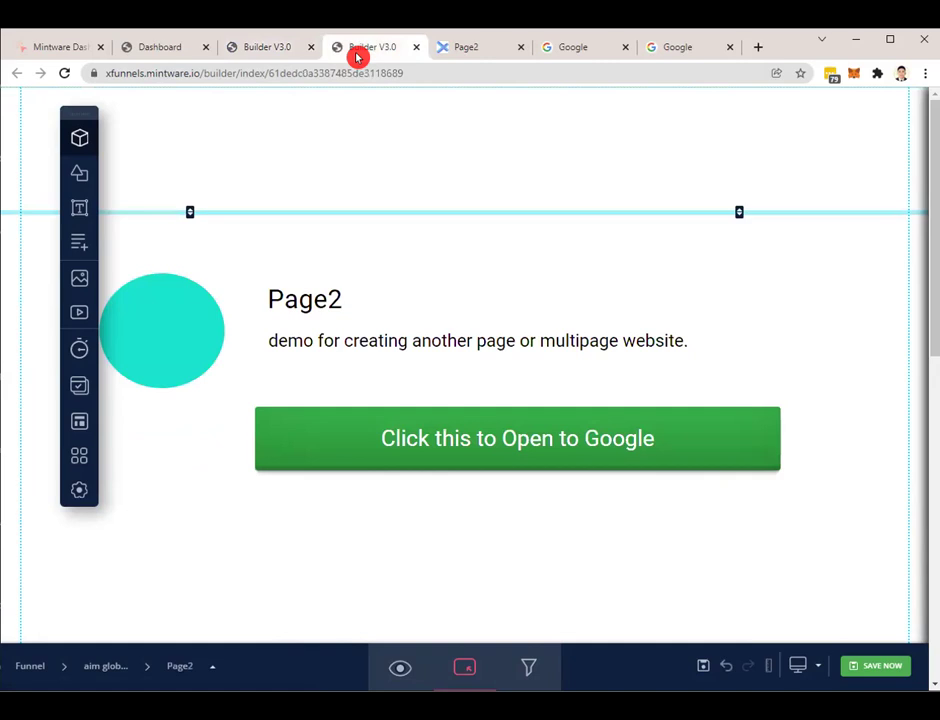
click(176, 50)
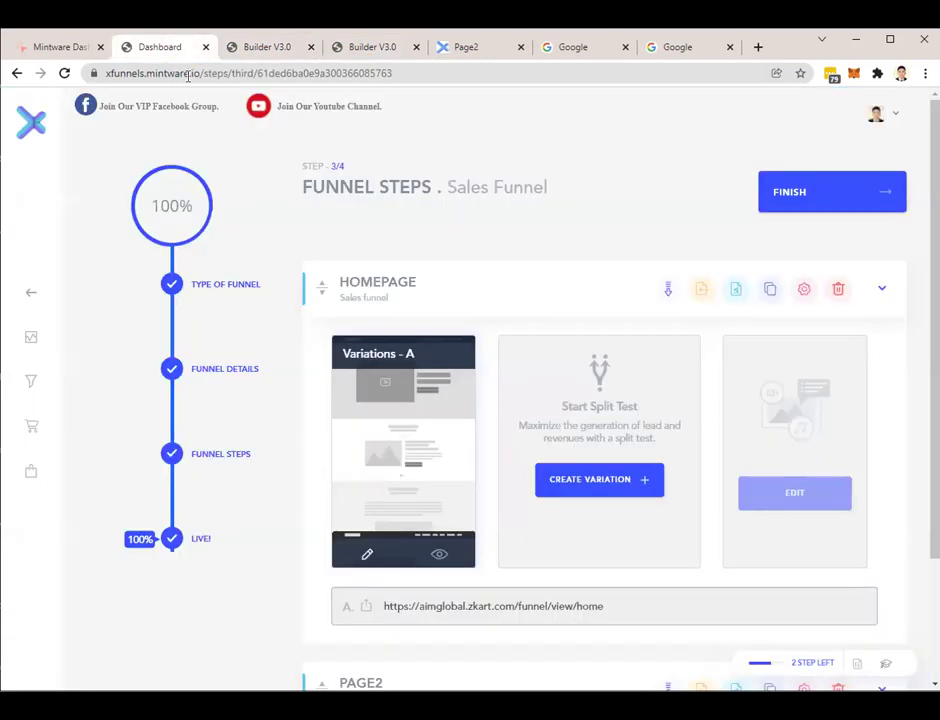
scroll(715, 443, down, 2)
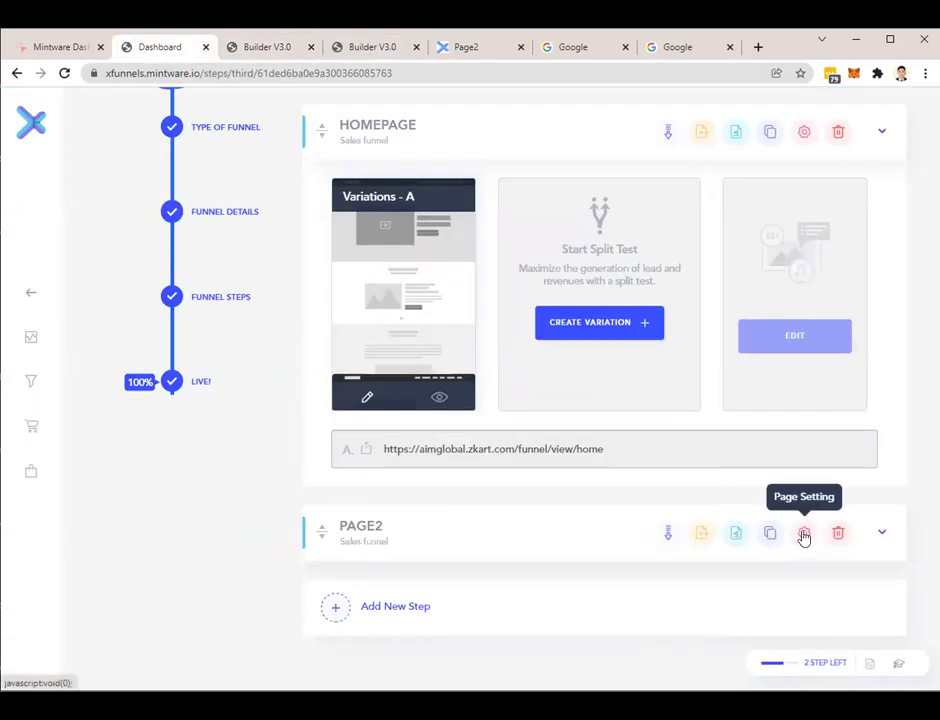
click(803, 537)
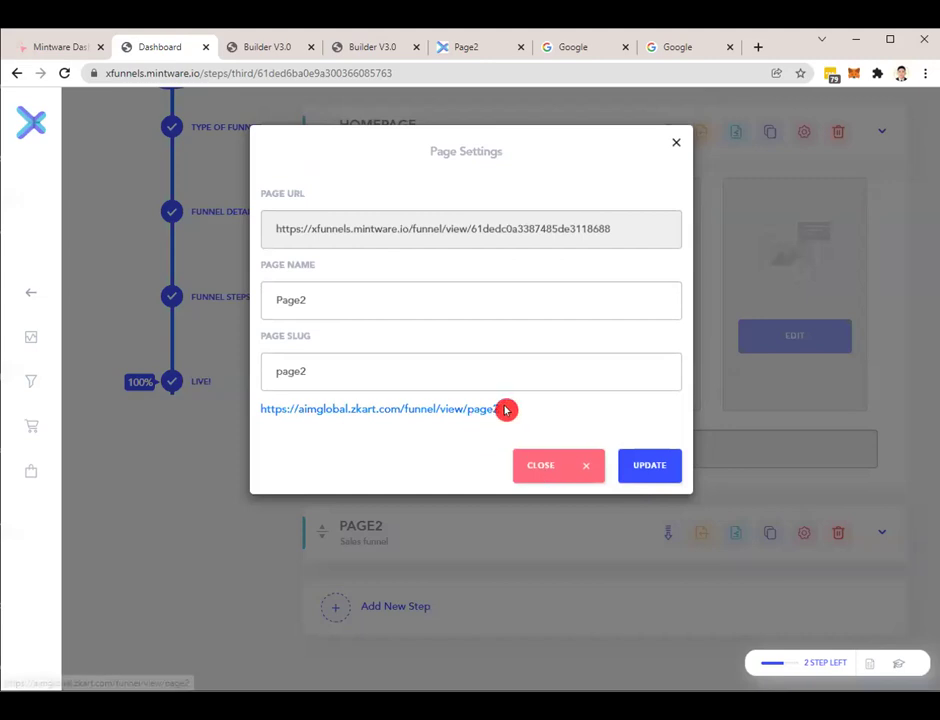
drag(500, 409, 262, 408)
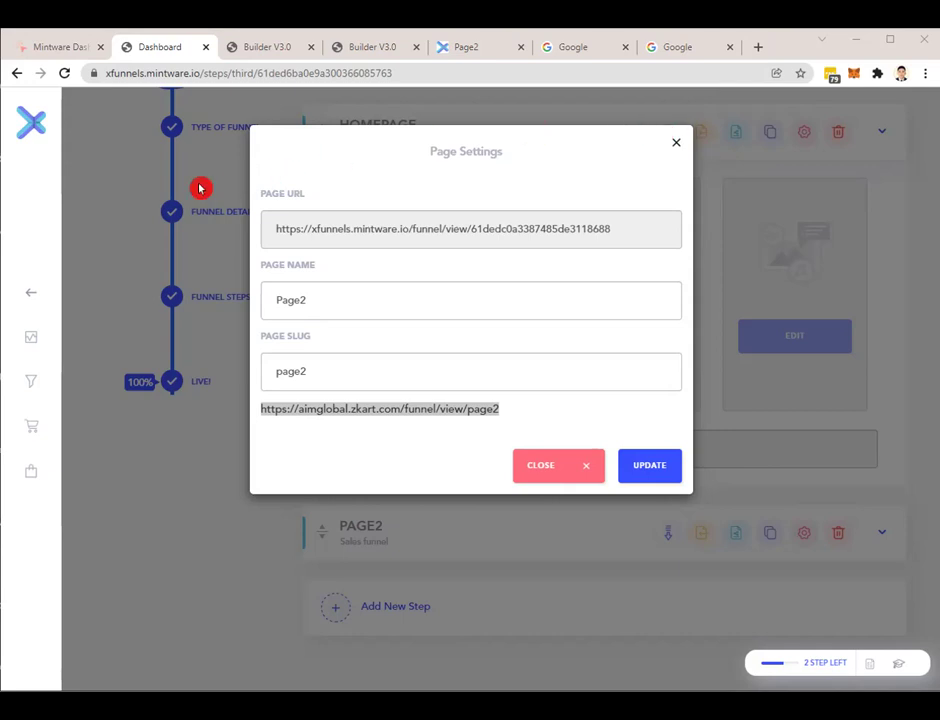
click(191, 241)
scroll(207, 228, up, 2)
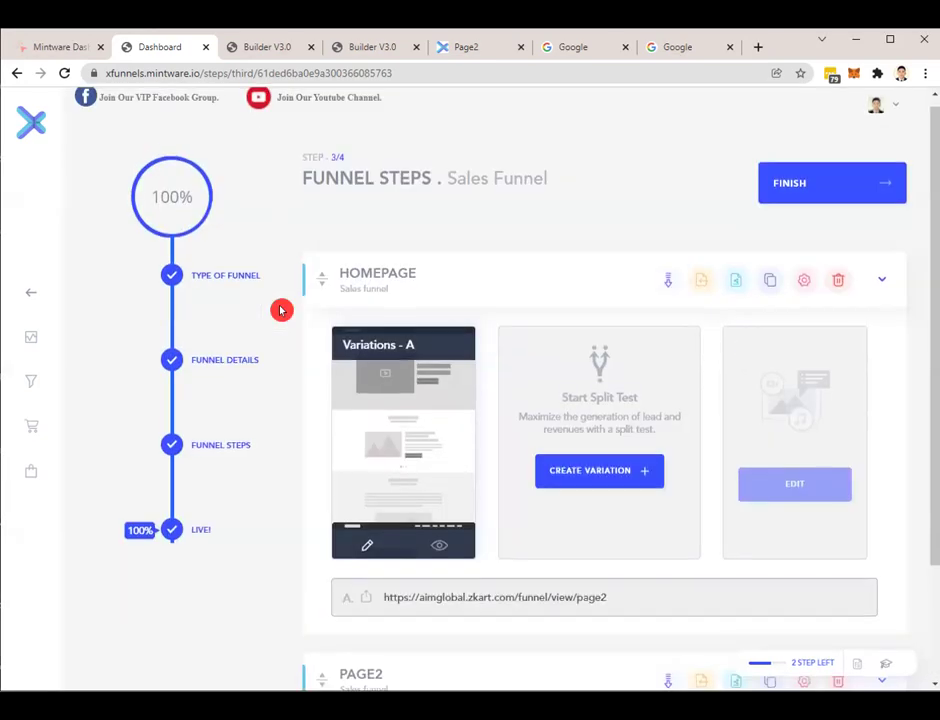
click(262, 48)
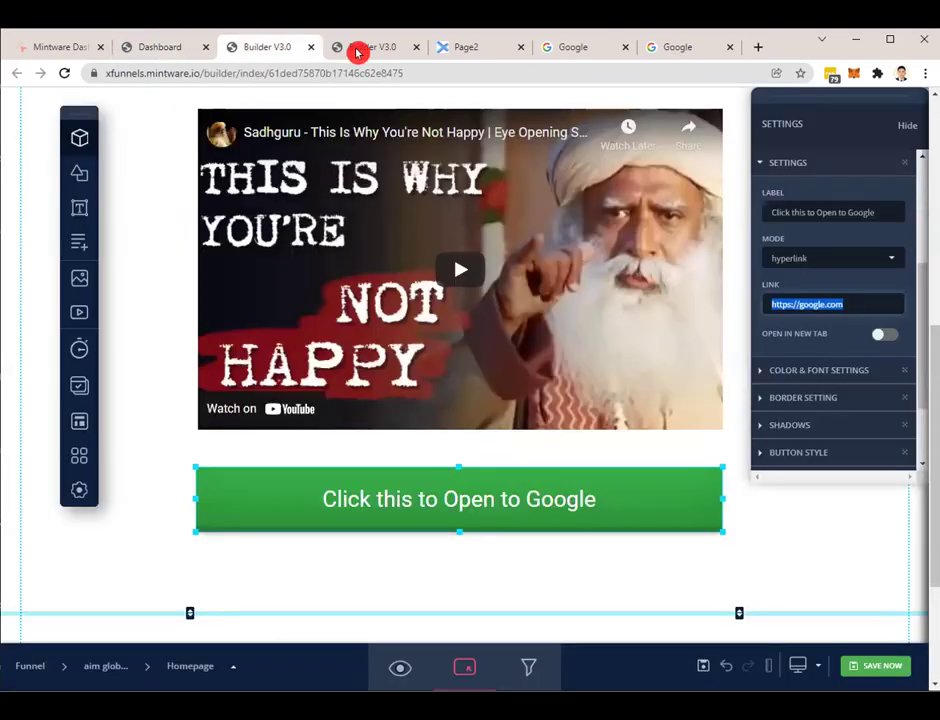
click(636, 560)
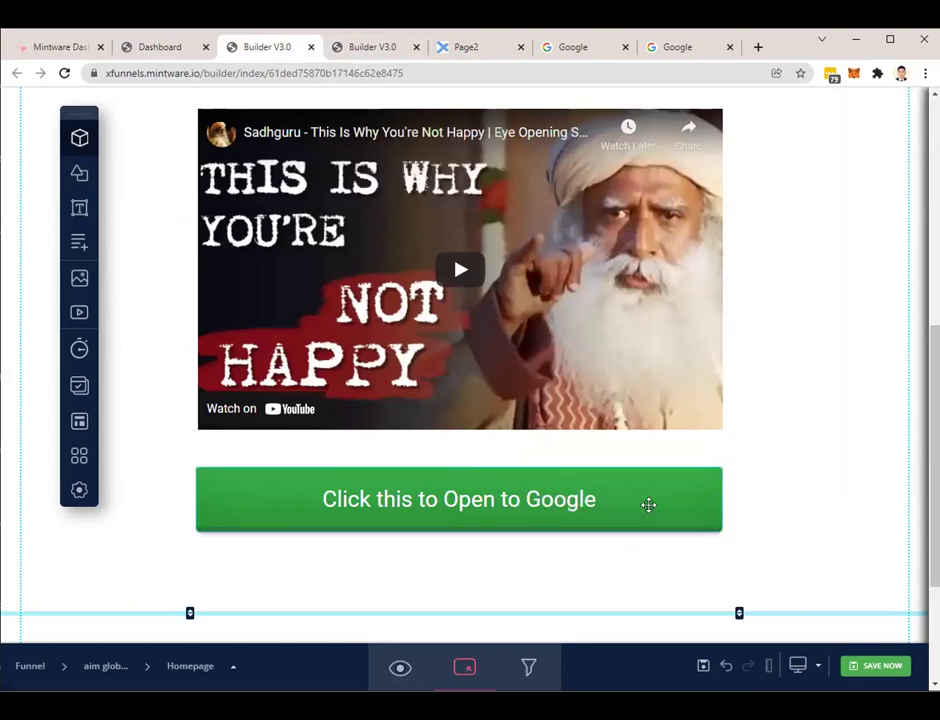
click(648, 500)
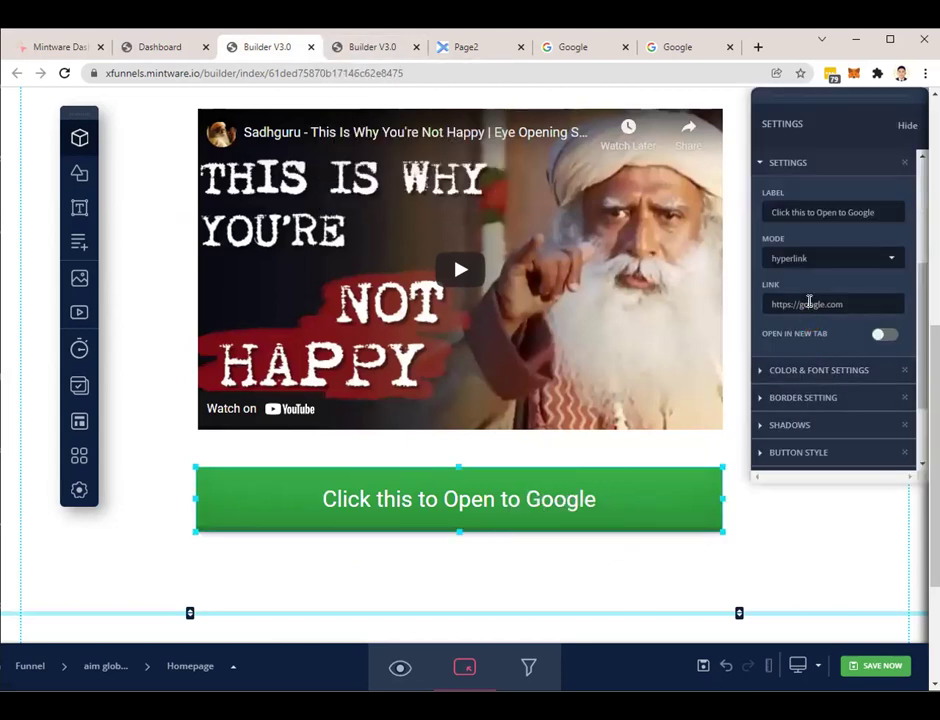
key(ctrl+v)
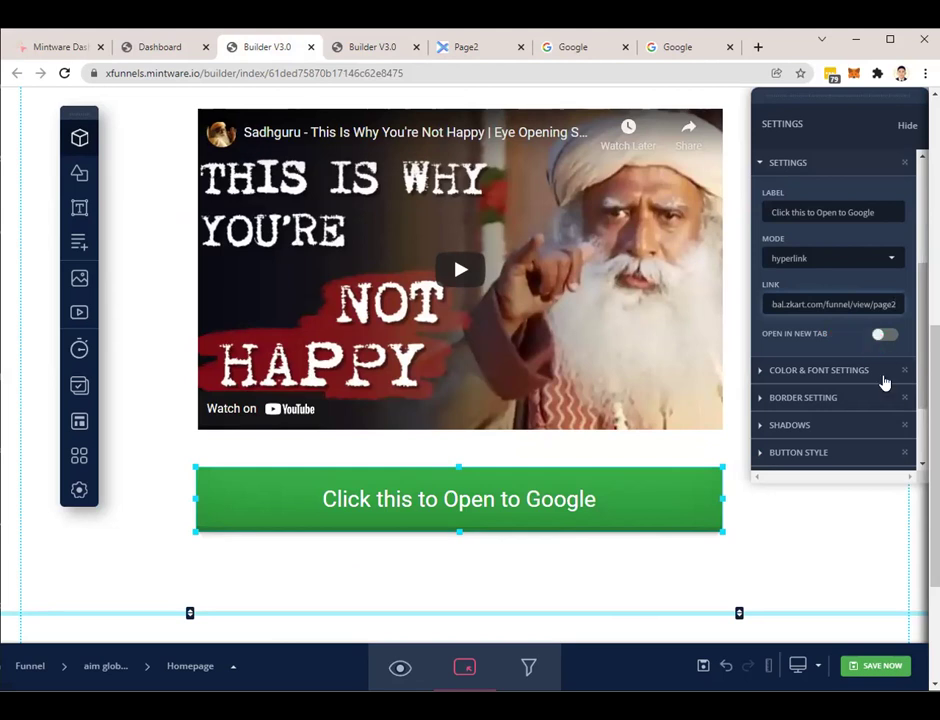
click(879, 668)
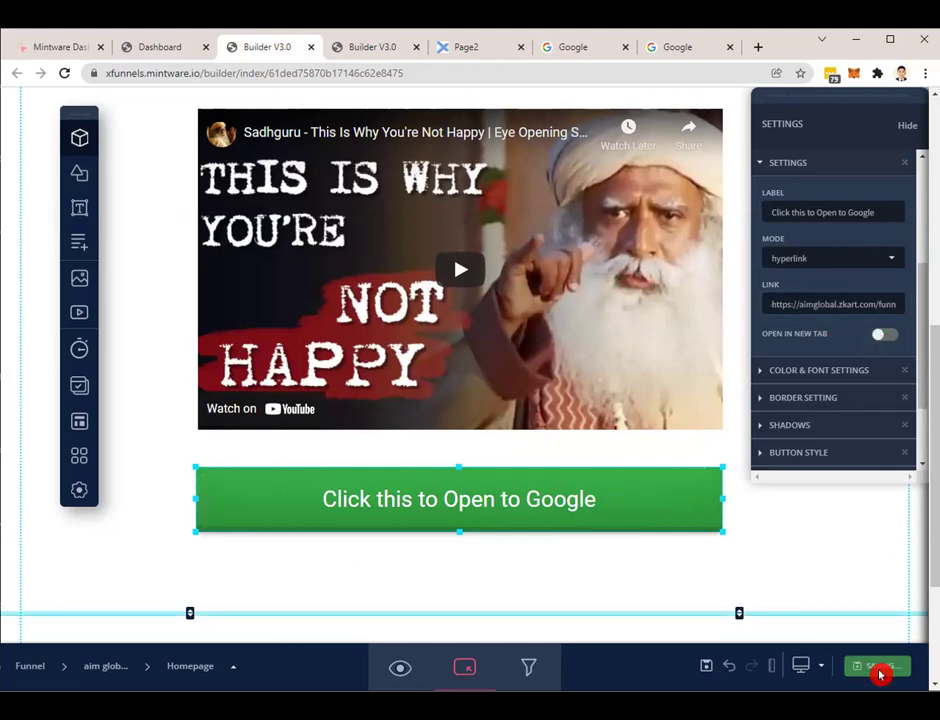
click(634, 590)
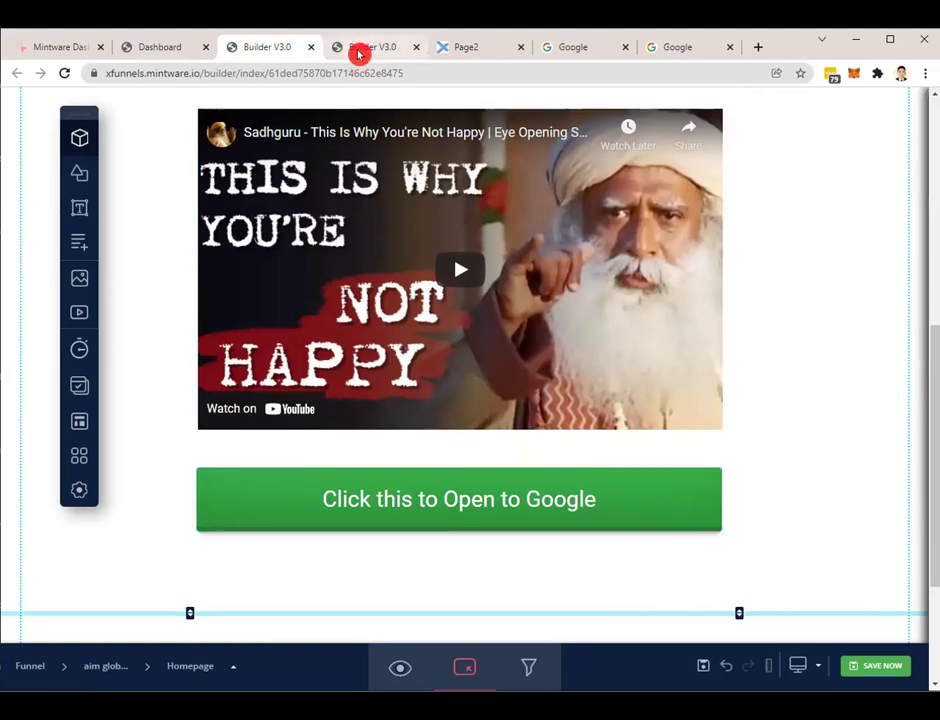
Reload the live aimglobal.zkart.com homepage and follow its green button to test the link to Page2
click(460, 47)
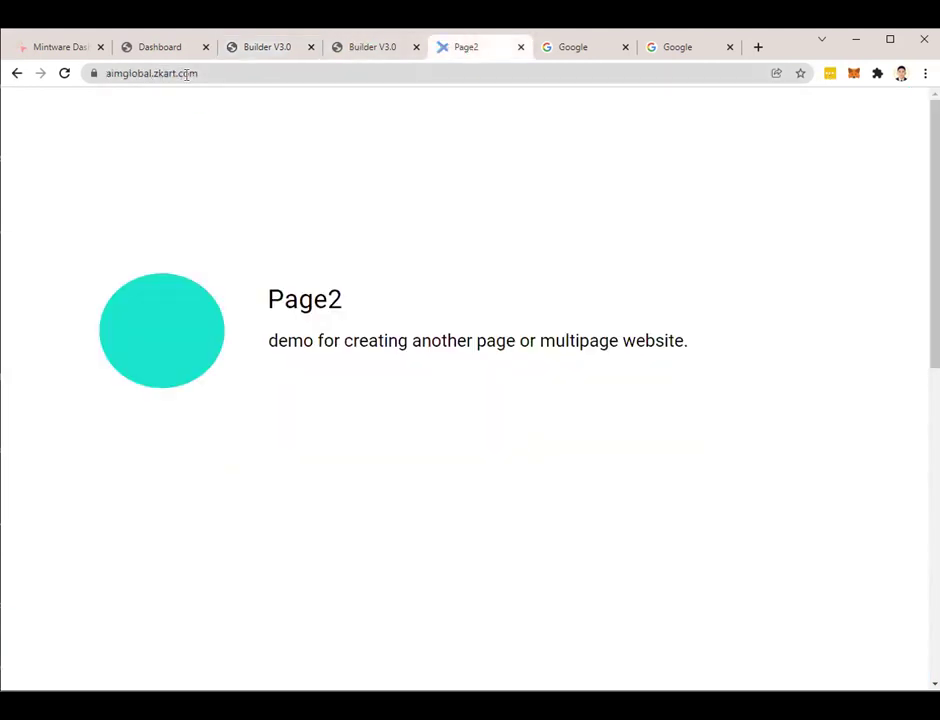
click(64, 73)
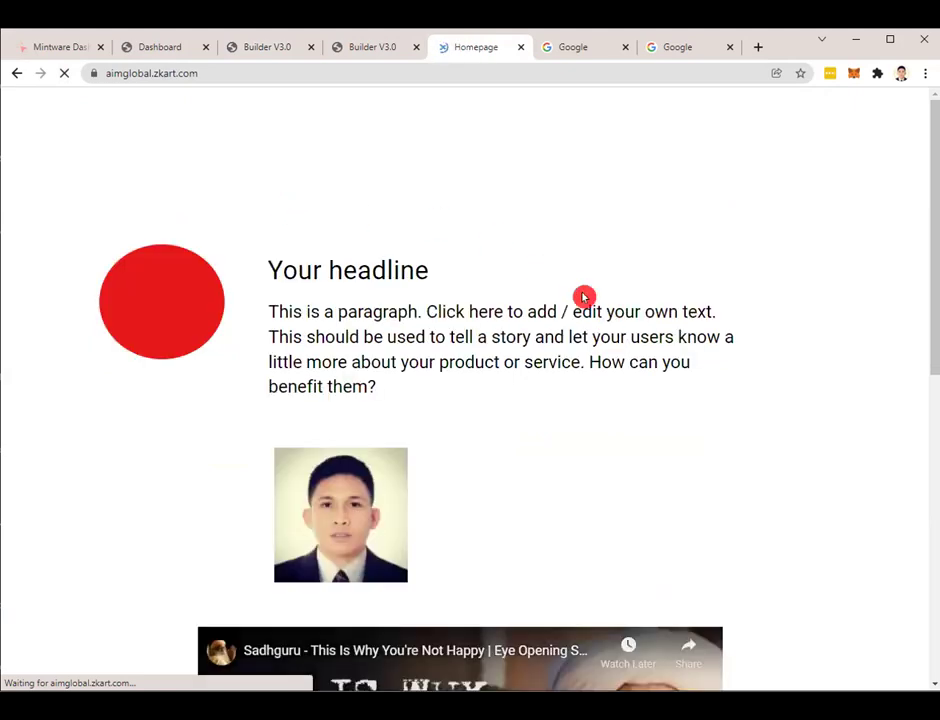
scroll(576, 553, down, 5)
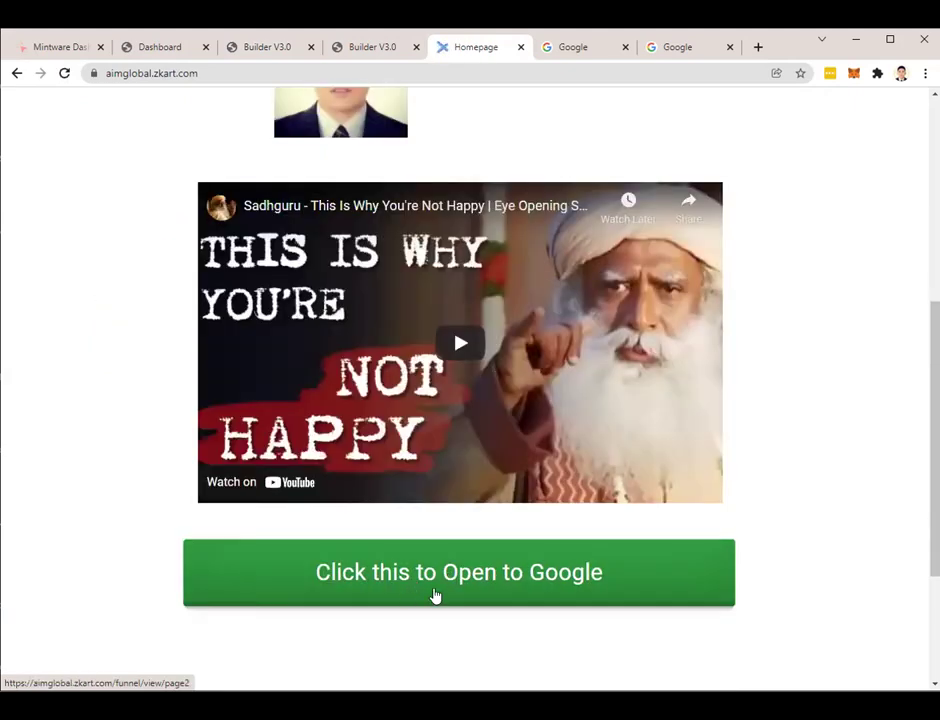
click(456, 580)
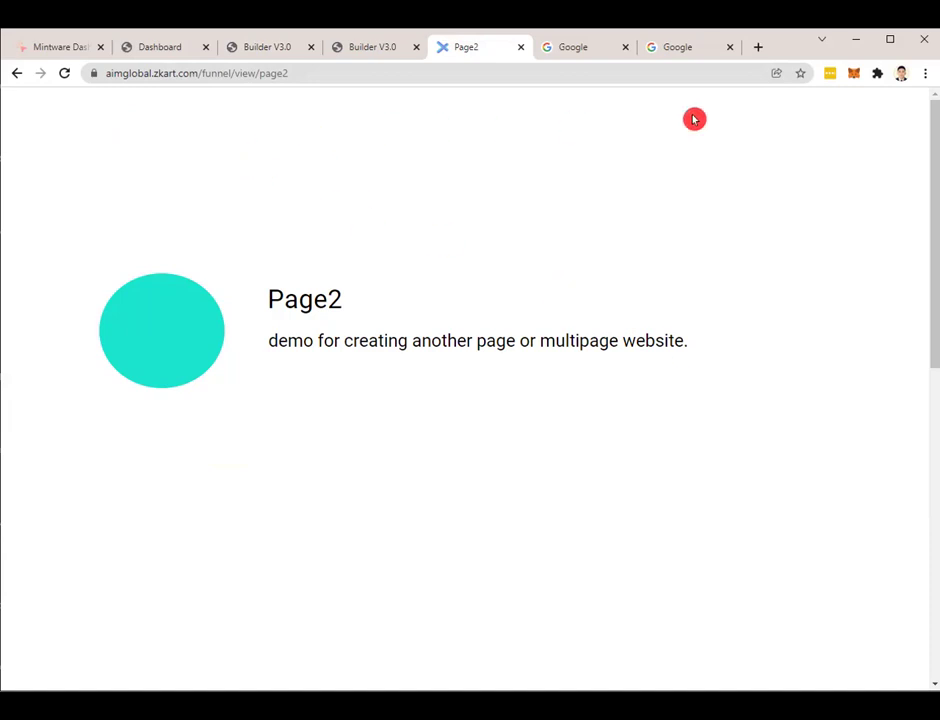
Add a Menu element at the very top of Homepage, above the empty section, and save the page
click(373, 48)
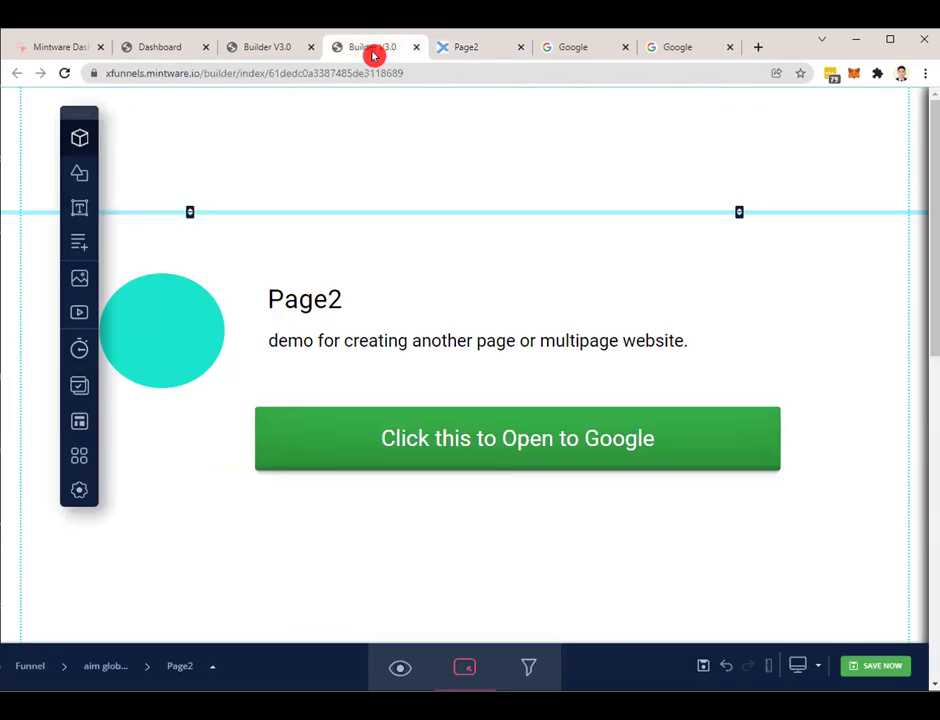
click(283, 56)
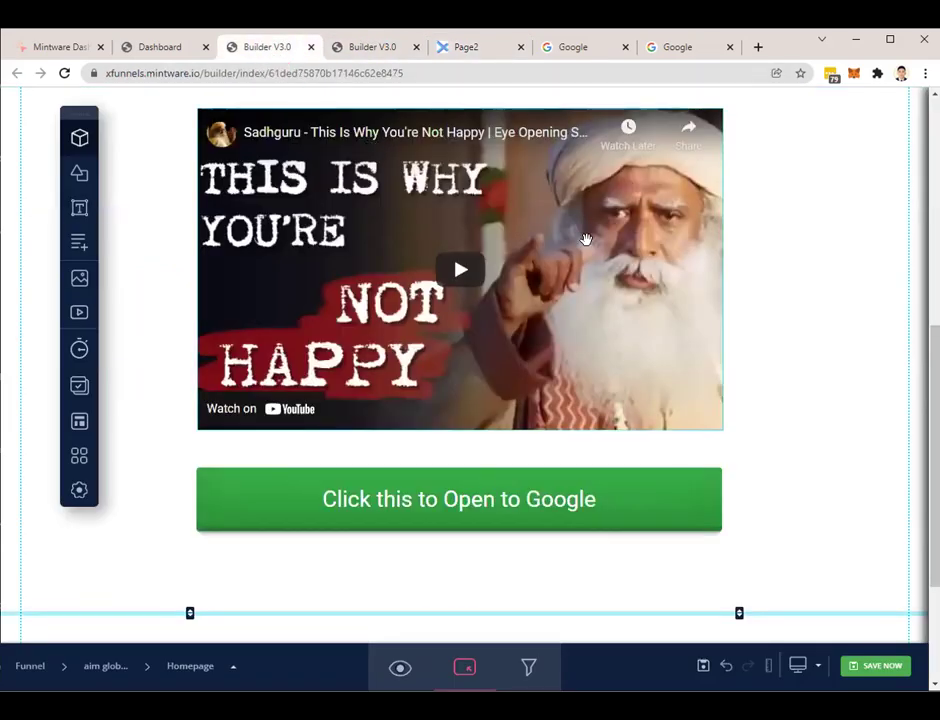
scroll(814, 343, up, 5)
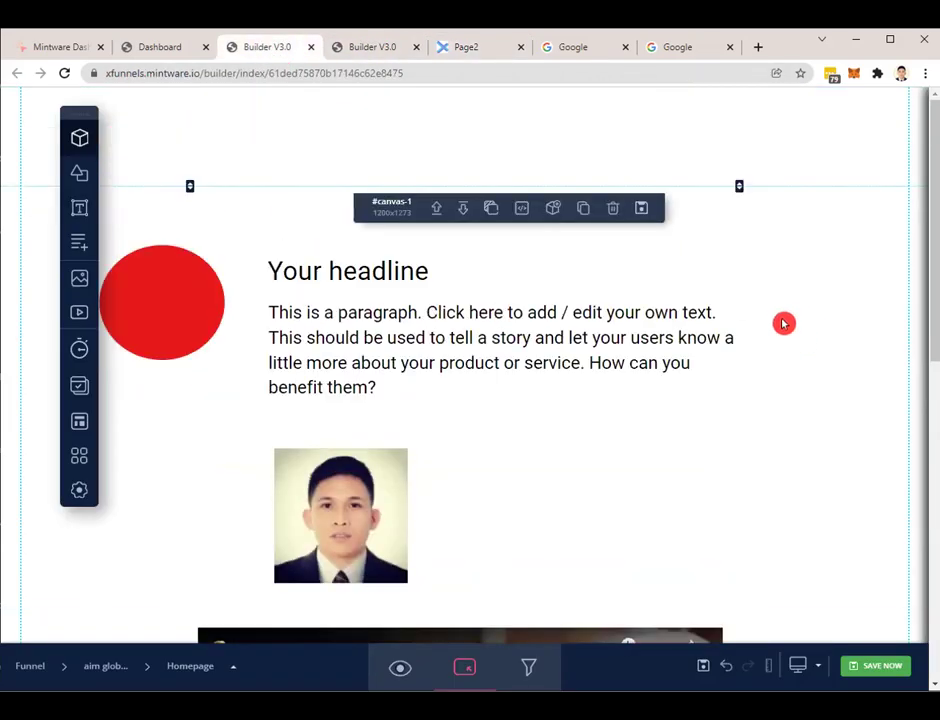
click(363, 132)
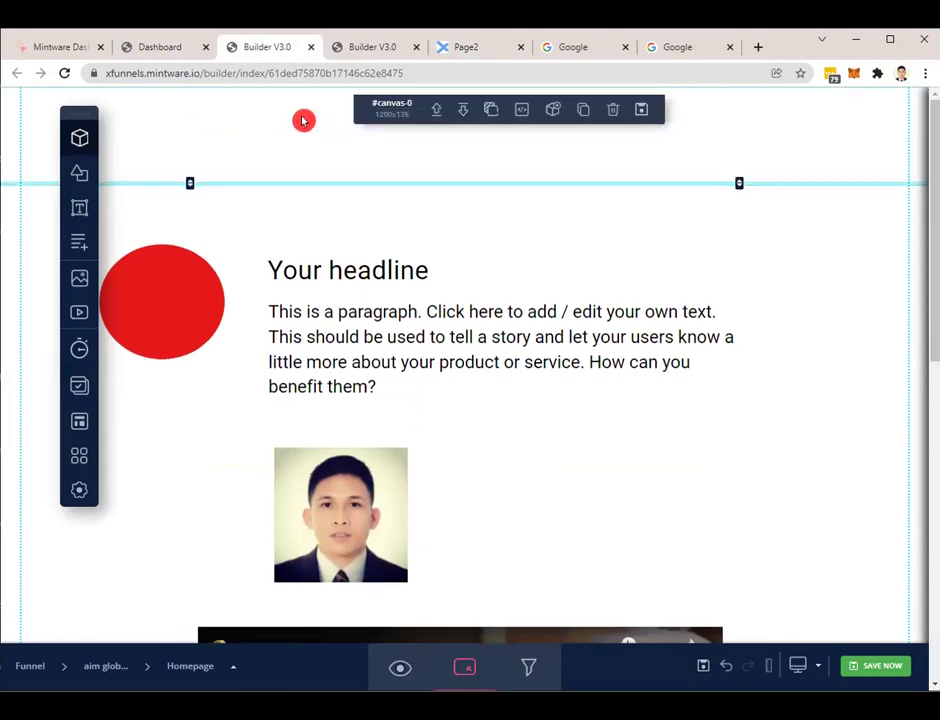
click(79, 457)
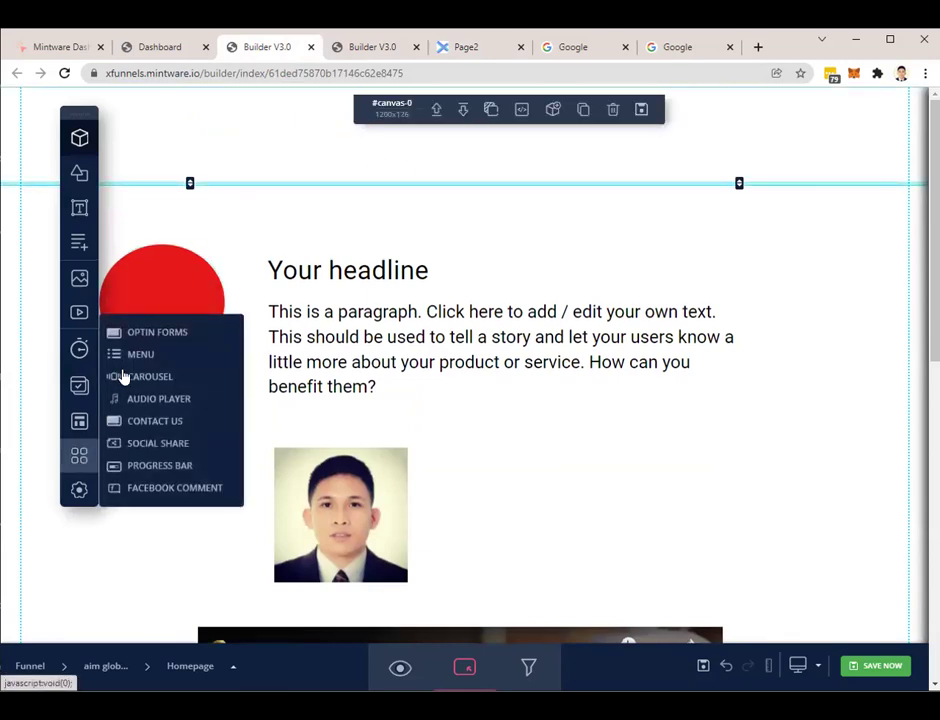
click(139, 357)
click(296, 204)
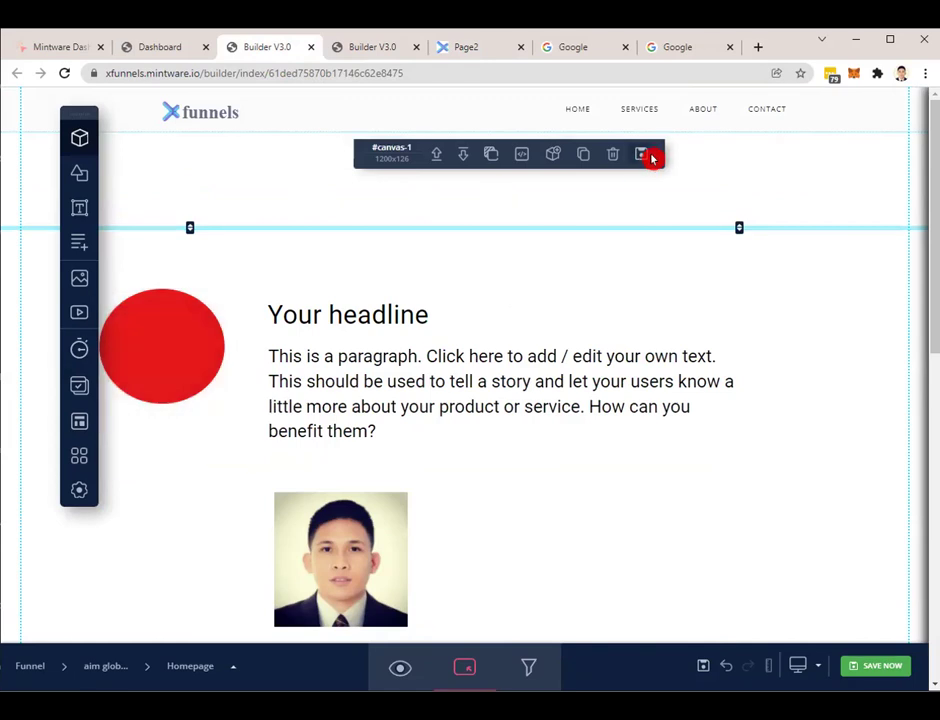
click(695, 109)
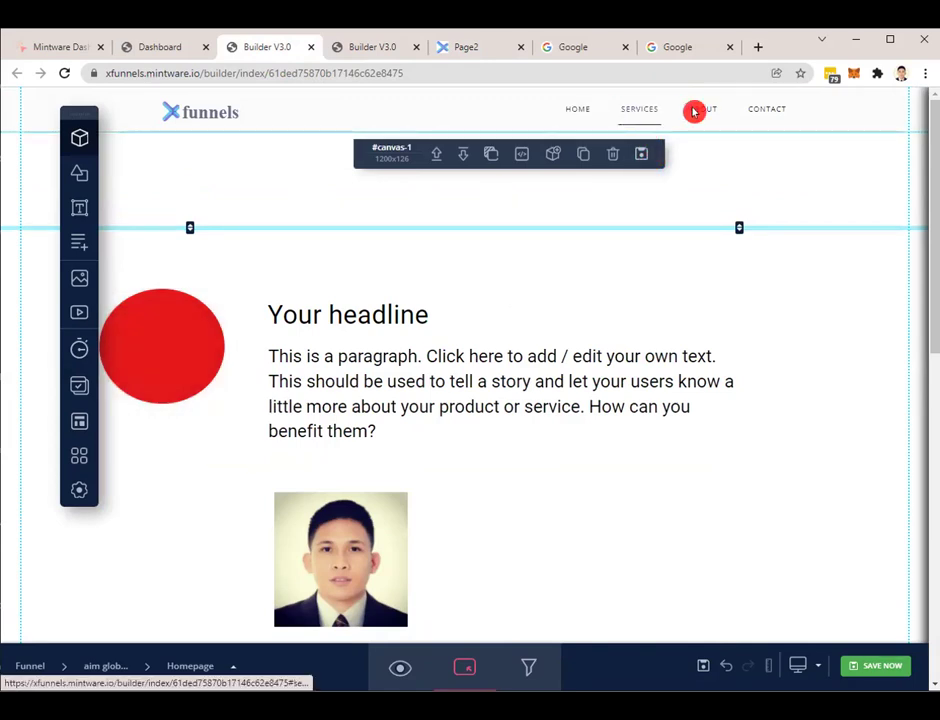
click(527, 105)
click(594, 113)
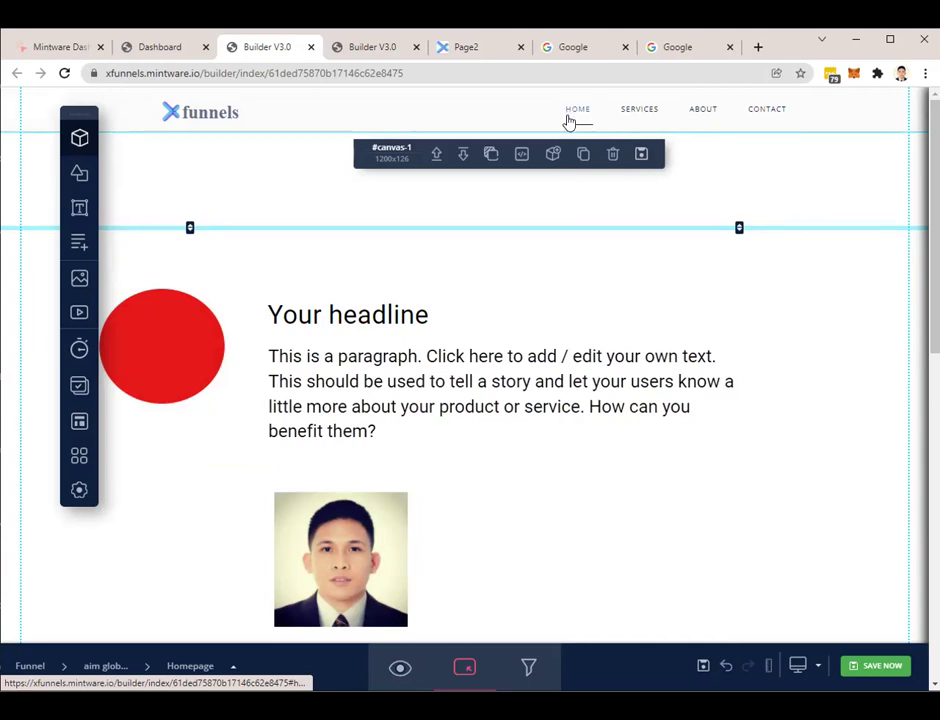
click(875, 665)
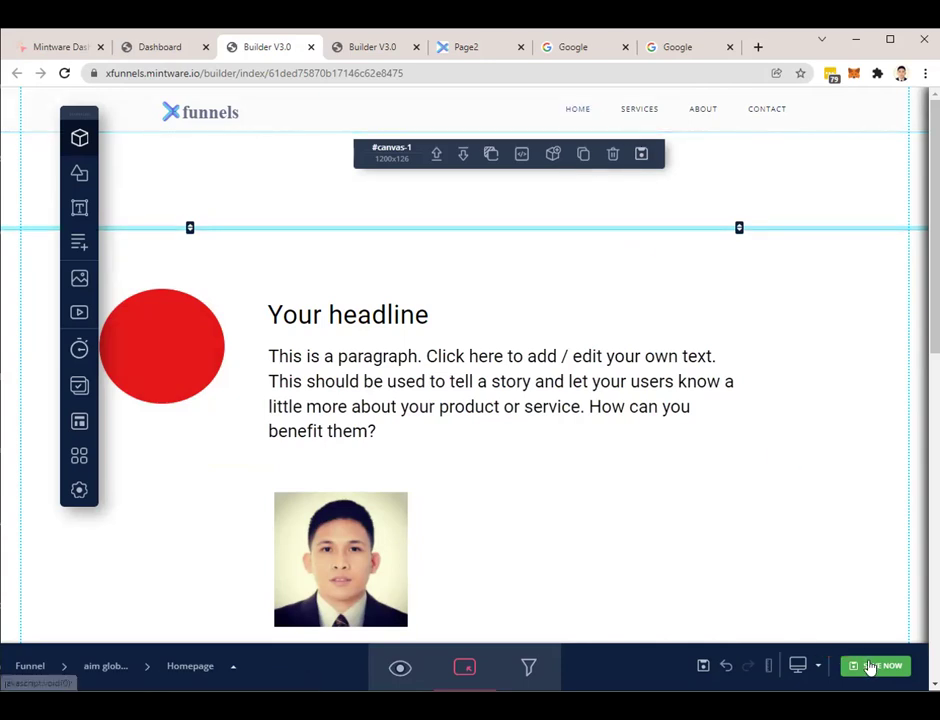
Return to the live homepage and test the Home and Services links in its new navigation menu
click(441, 52)
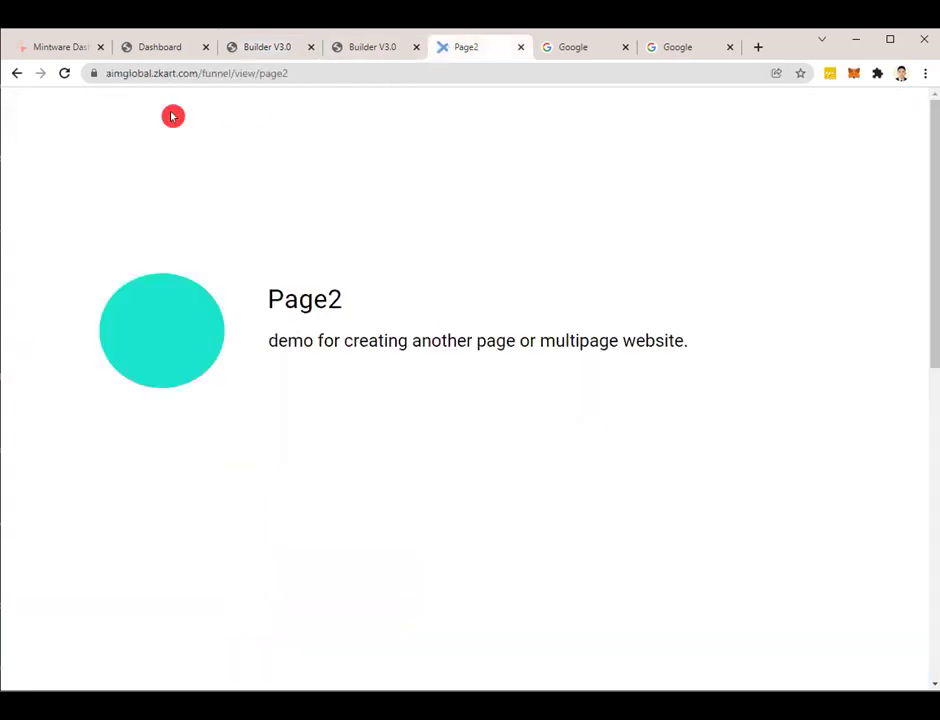
click(17, 74)
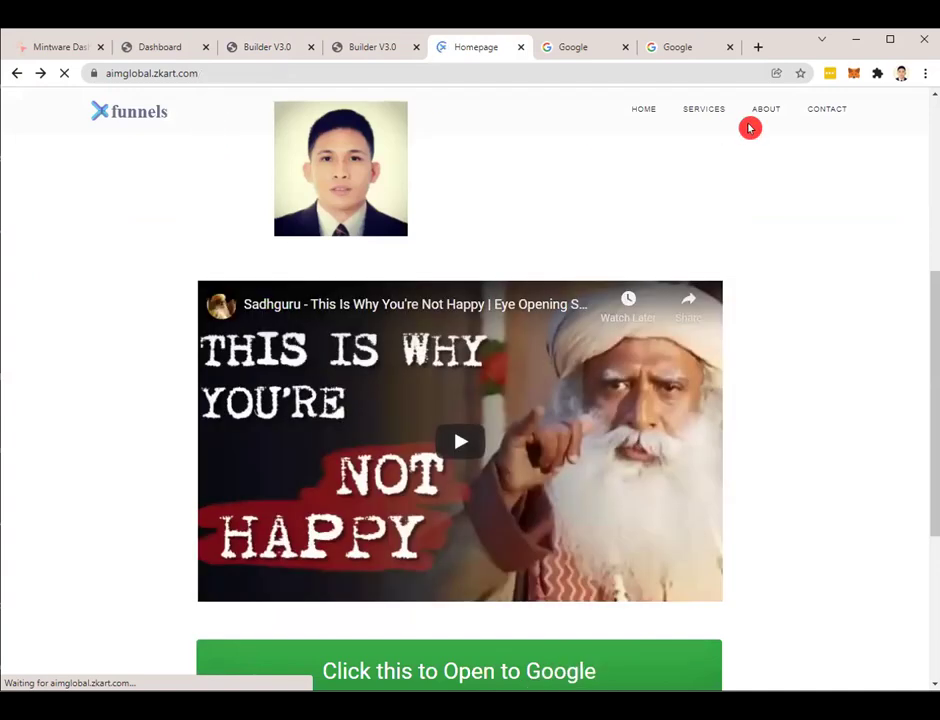
click(788, 115)
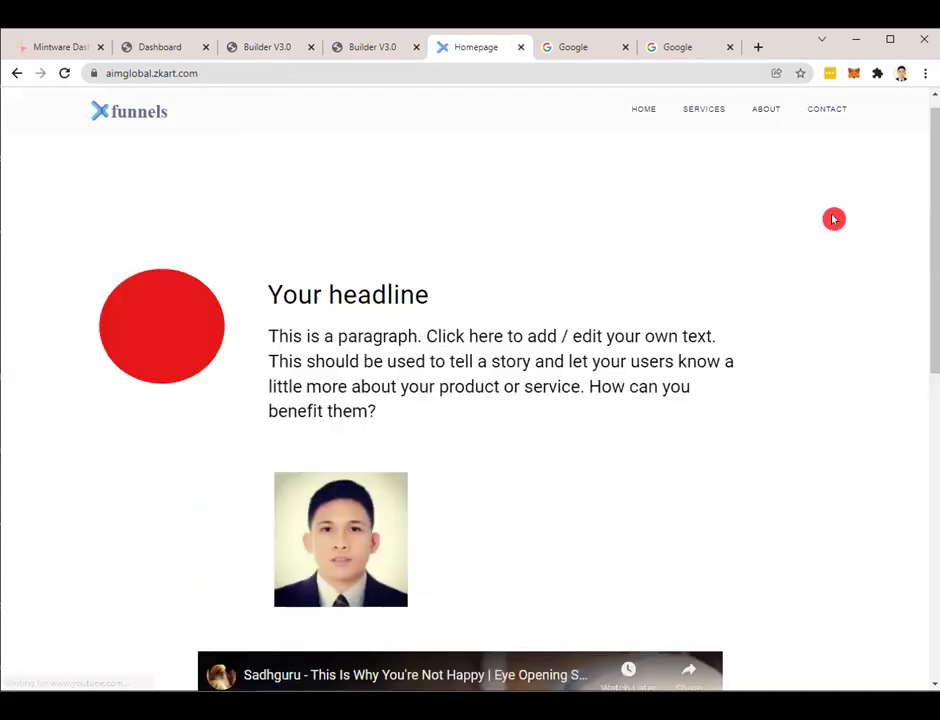
click(636, 115)
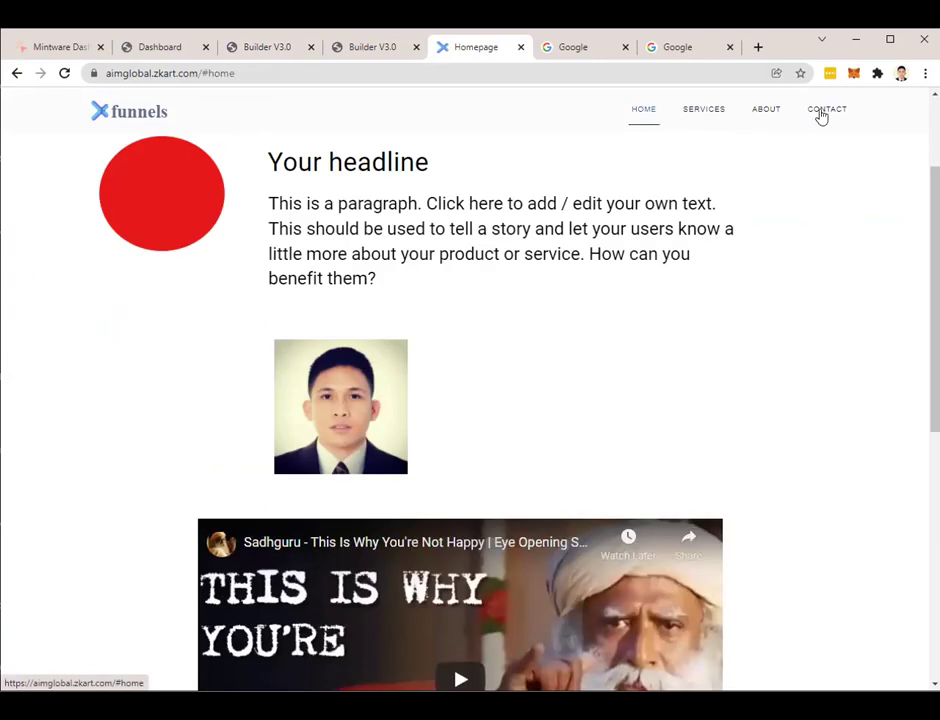
click(706, 118)
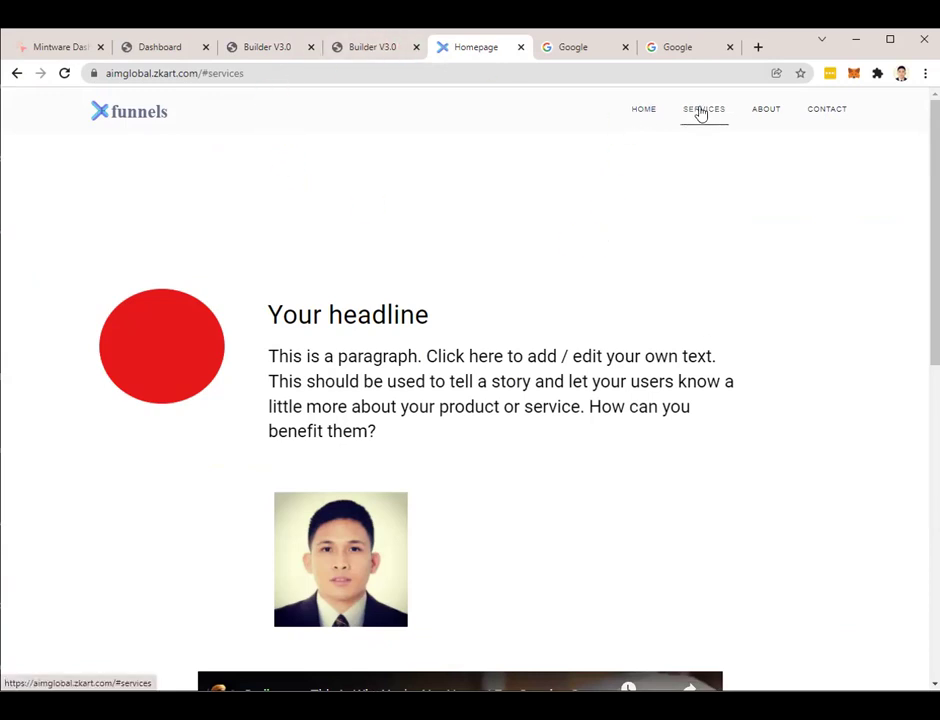
Open Page2's page settings from the funnel steps, close both builder tabs and return to the settings
click(361, 46)
click(252, 48)
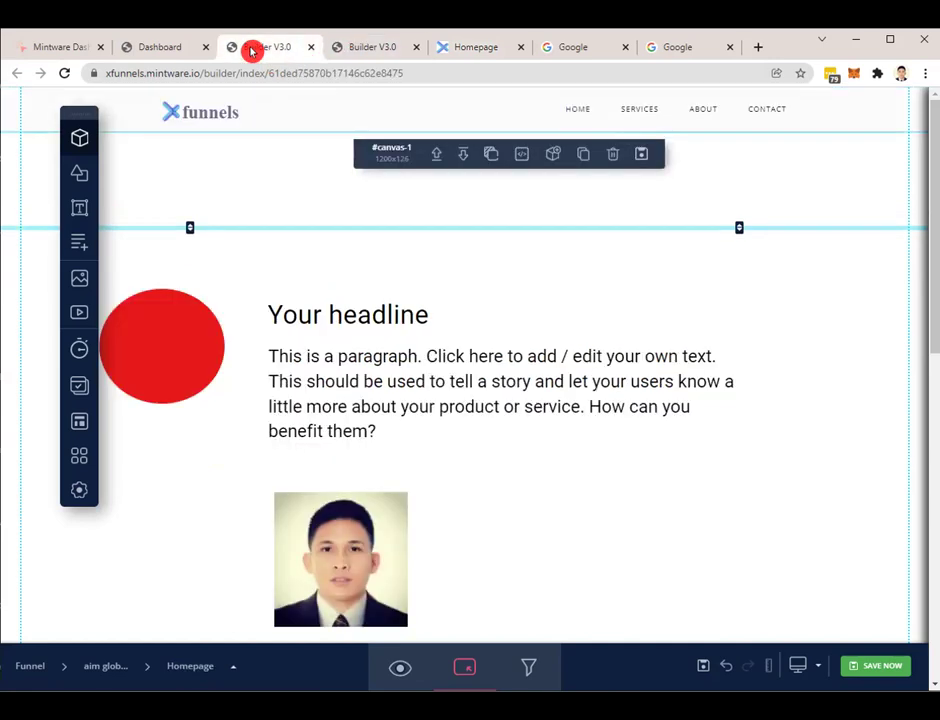
click(178, 47)
scroll(504, 428, down, 3)
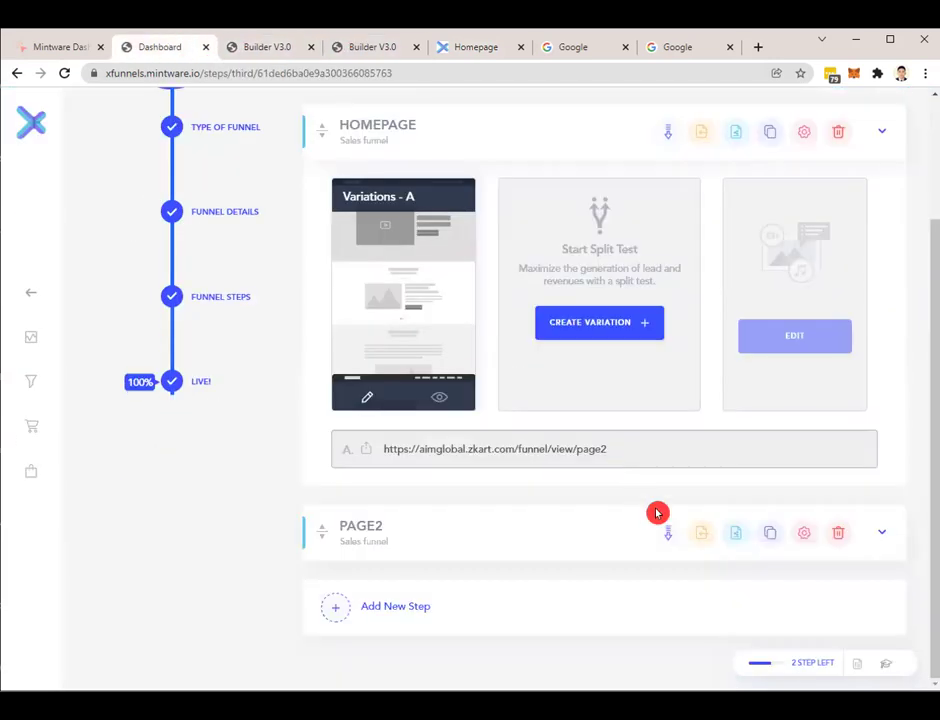
click(805, 540)
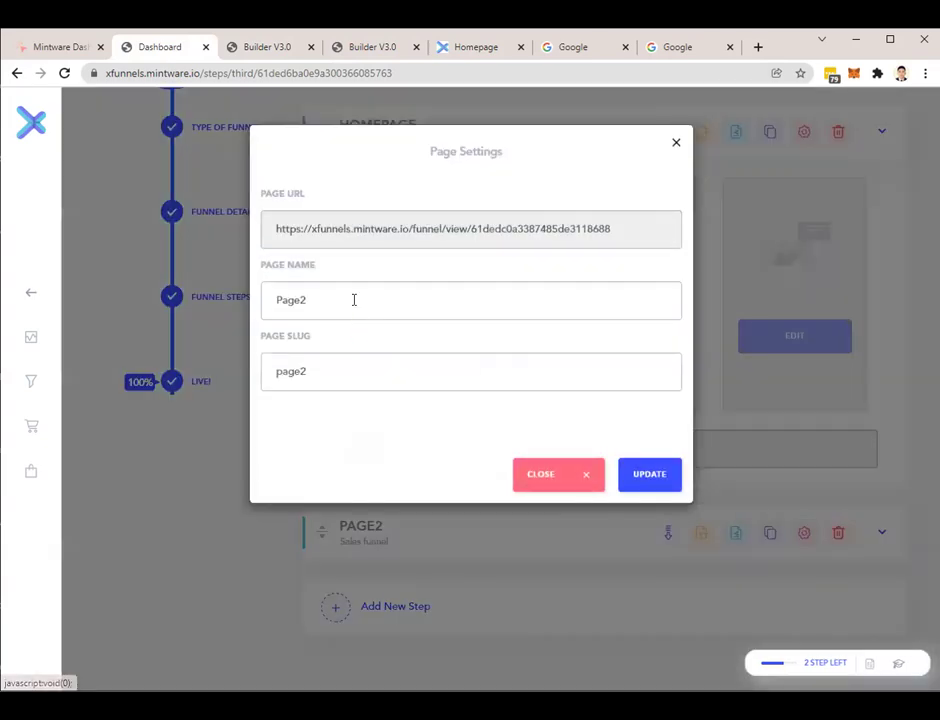
click(310, 48)
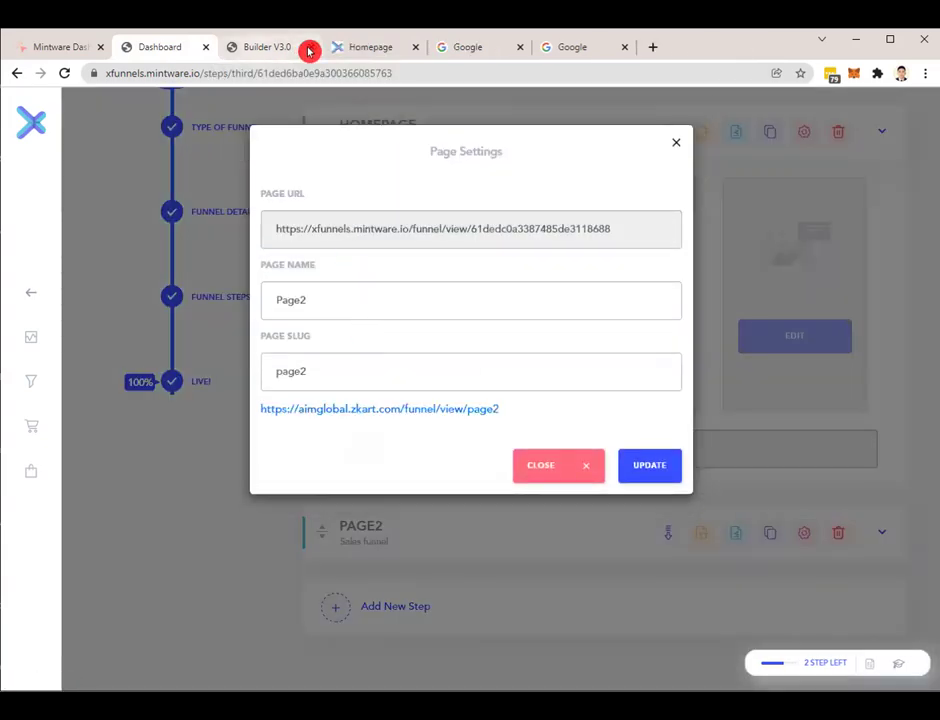
click(310, 48)
click(546, 157)
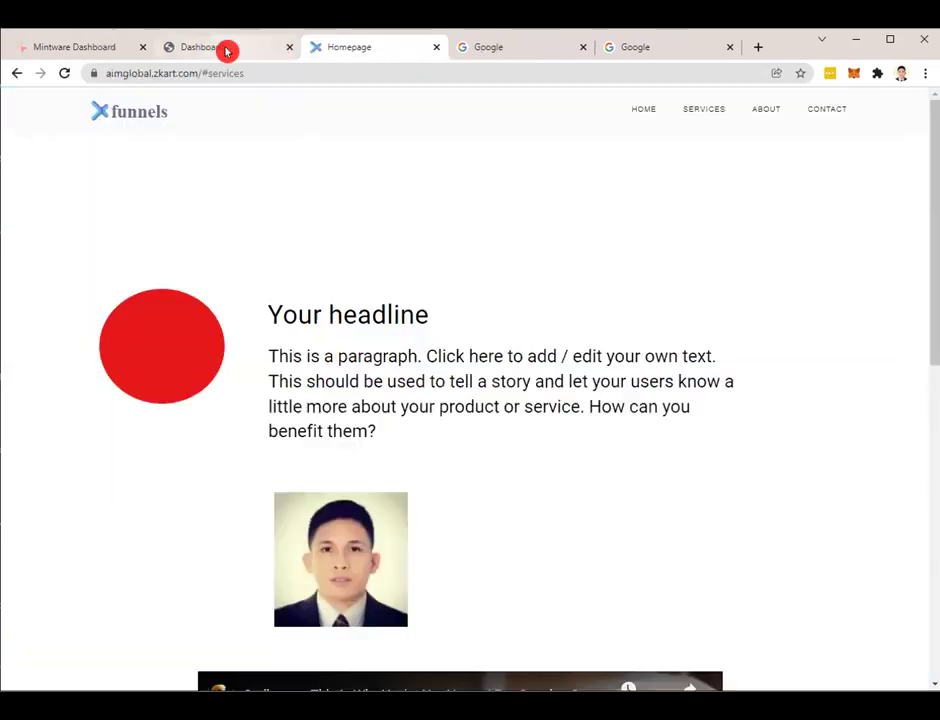
click(226, 50)
Set Page2's page name to Services and its slug to services, update the page and close its settings
double_click(332, 291)
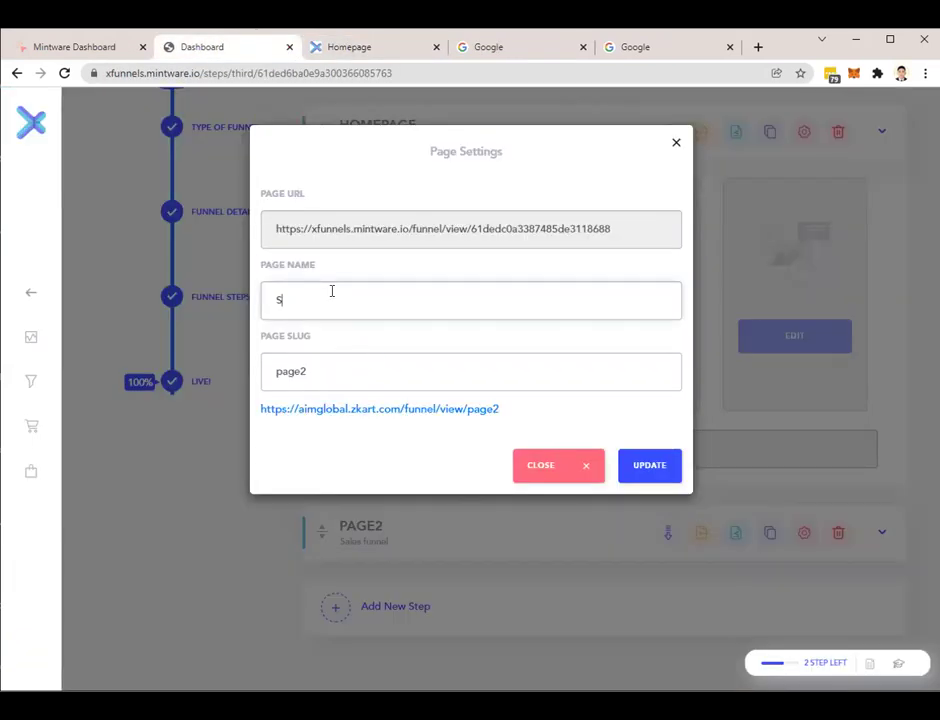
text(Services)
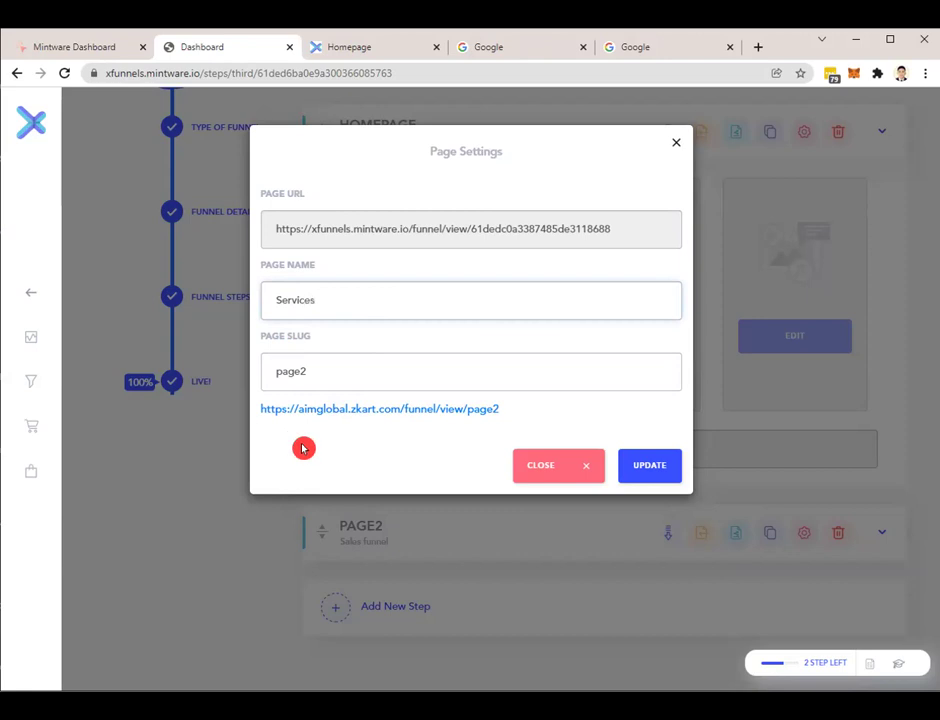
double_click(317, 366)
text(se)
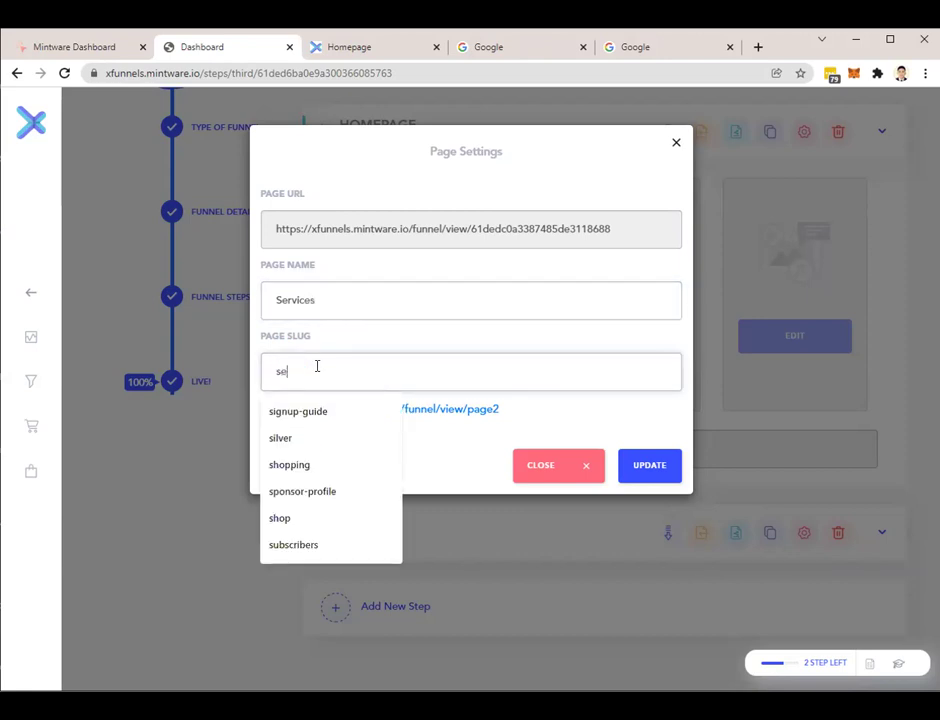
text(rvices)
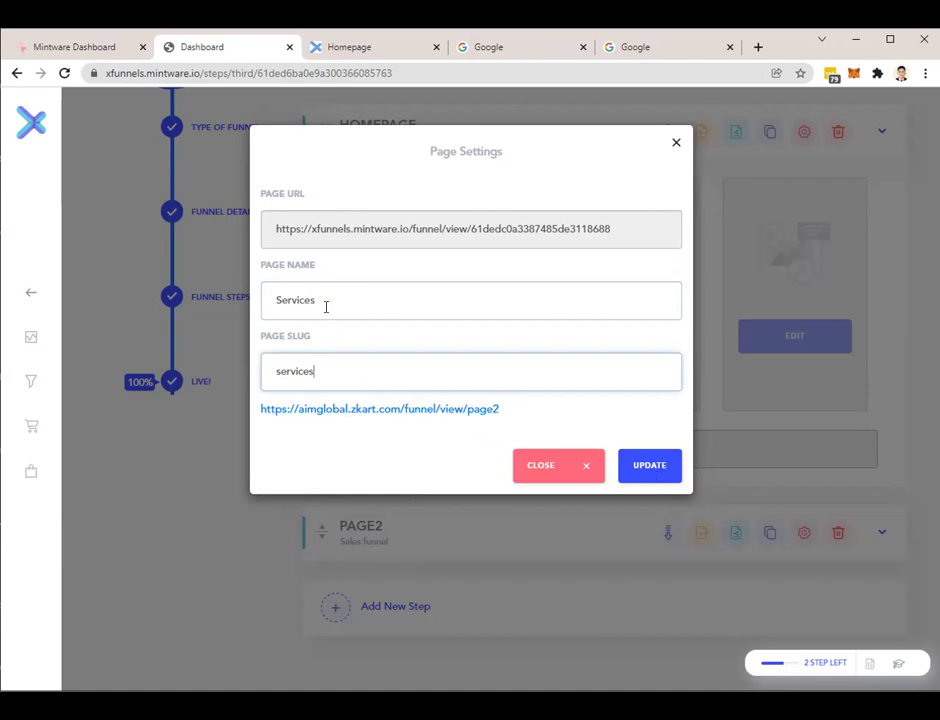
click(652, 466)
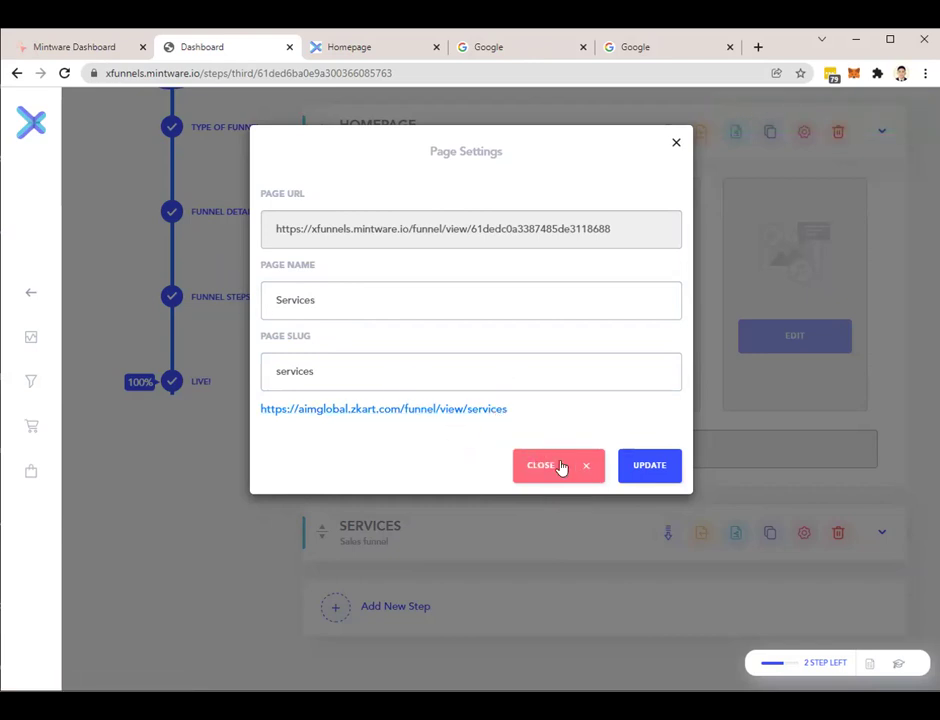
click(562, 467)
scroll(462, 281, up, 2)
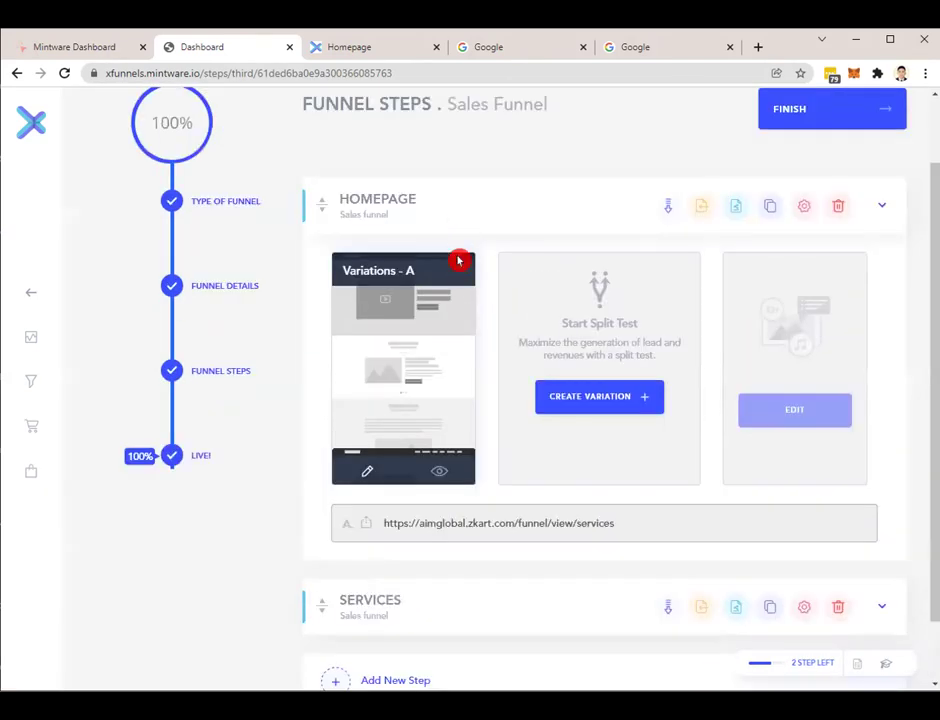
click(803, 607)
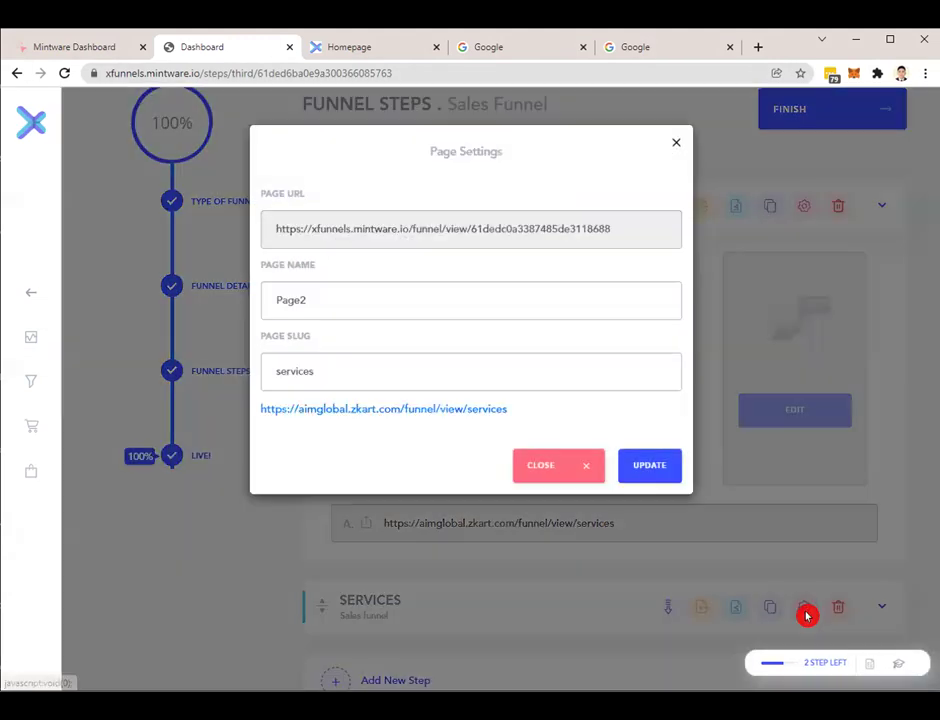
right_click(501, 411)
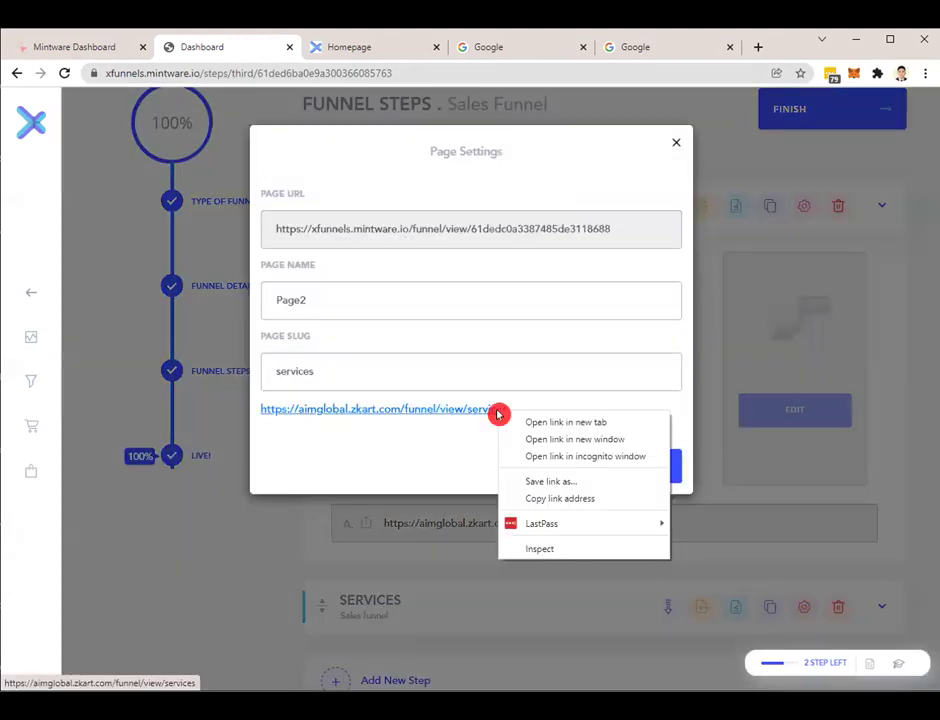
click(553, 500)
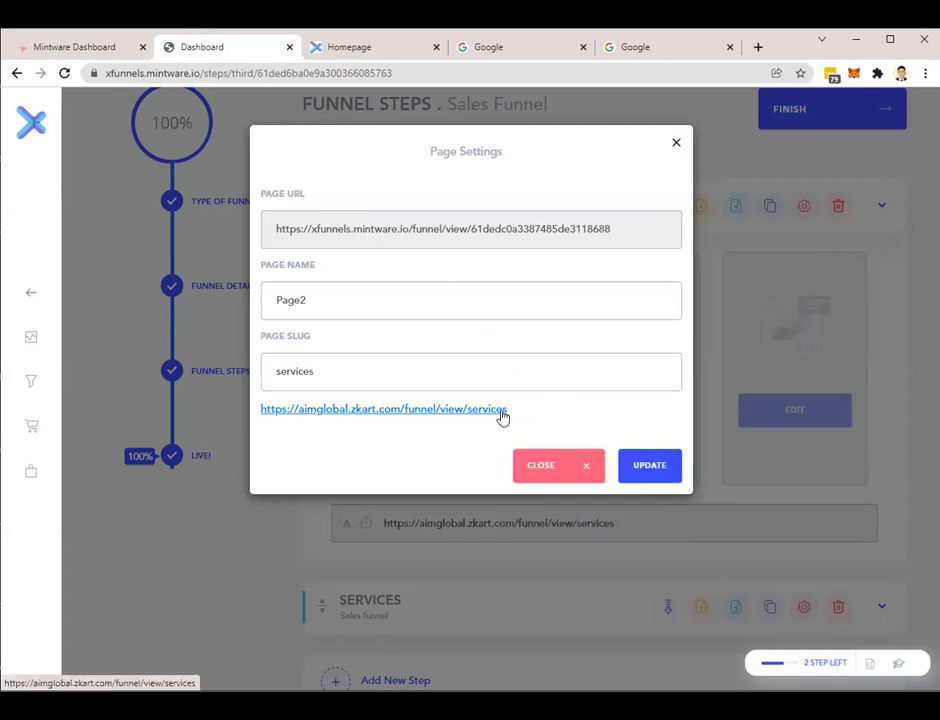
right_click(462, 413)
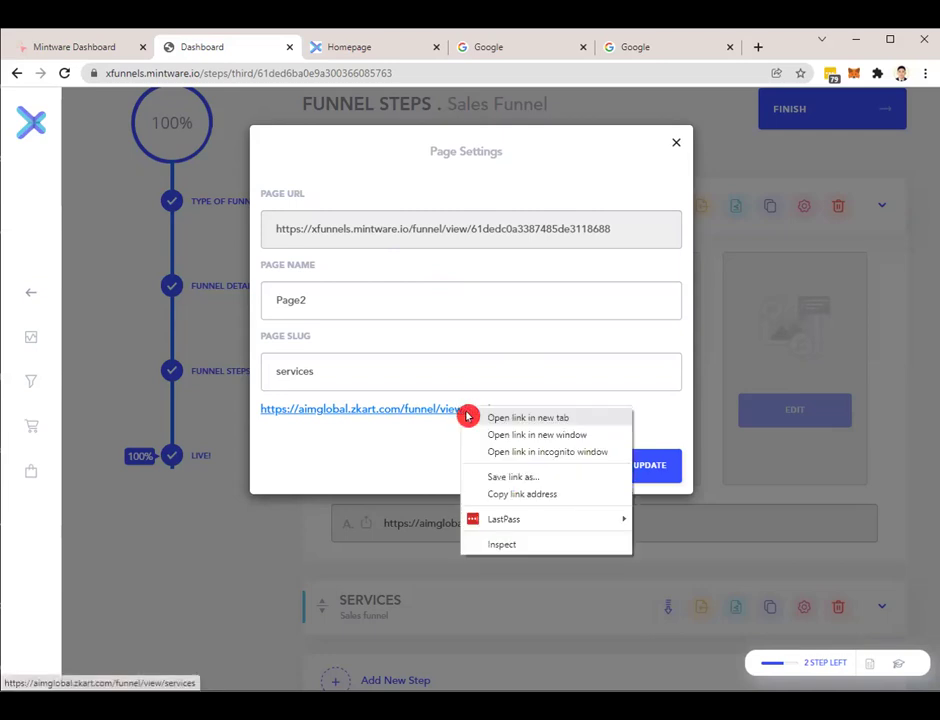
click(529, 492)
click(545, 465)
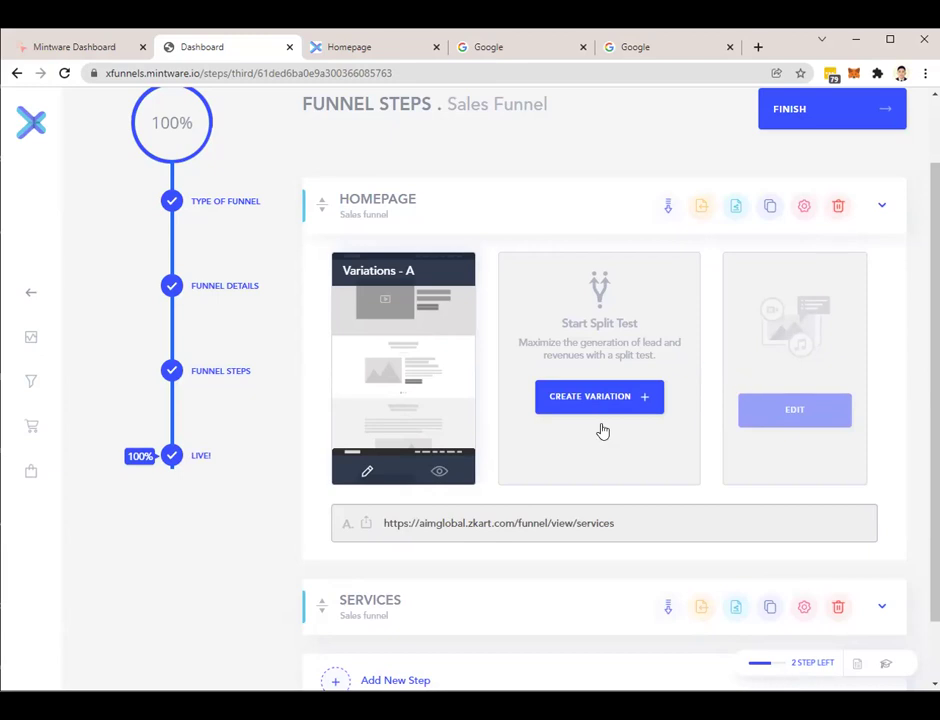
click(366, 476)
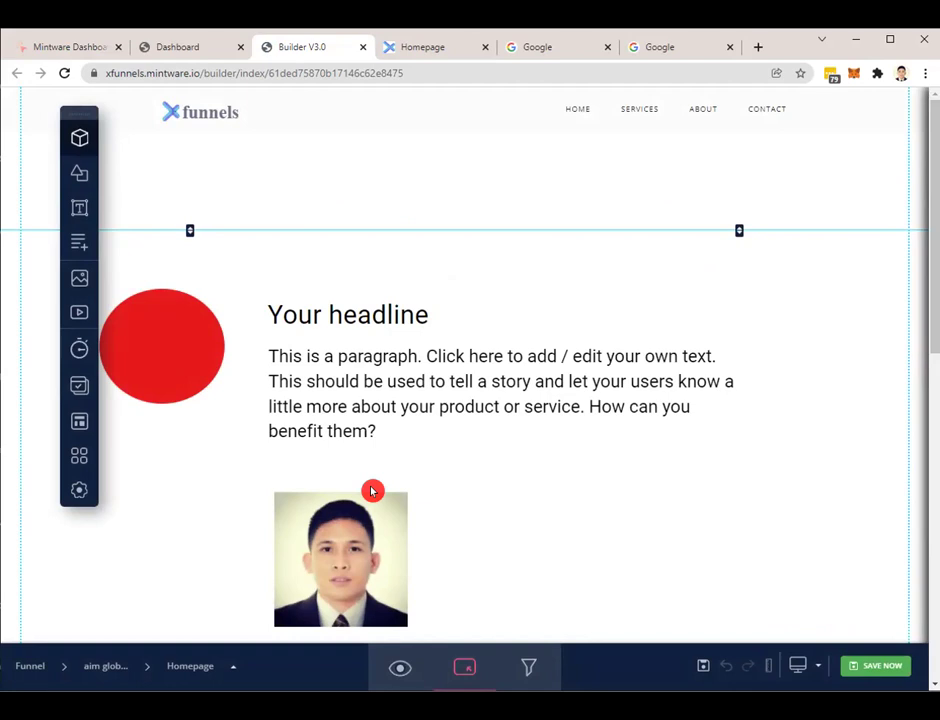
Open the link settings of the homepage's navigation menu and delete the About and Contact links
click(515, 98)
click(491, 110)
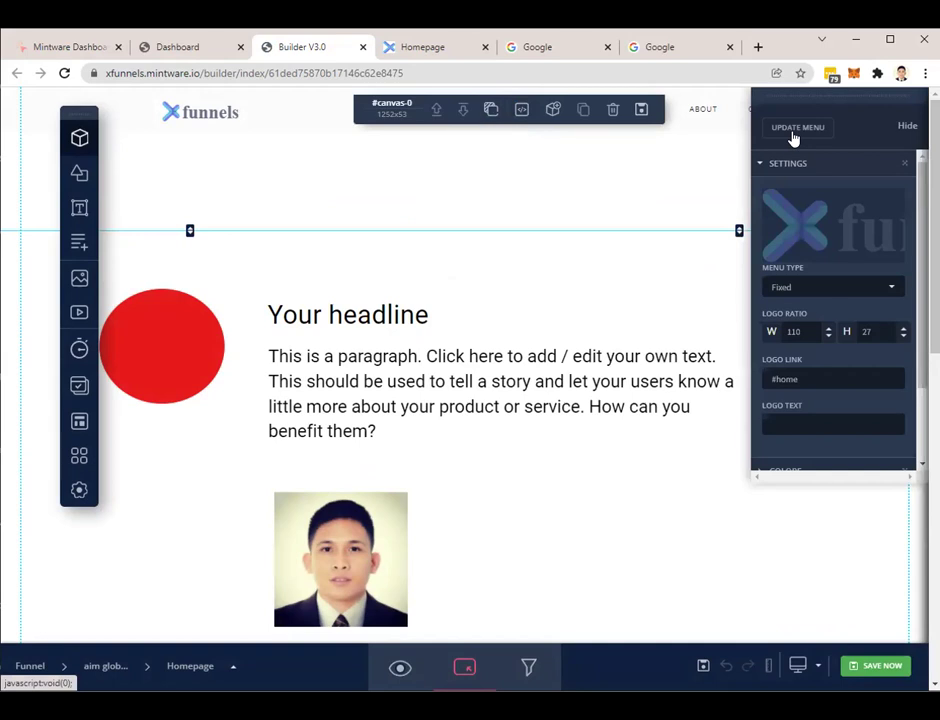
click(529, 174)
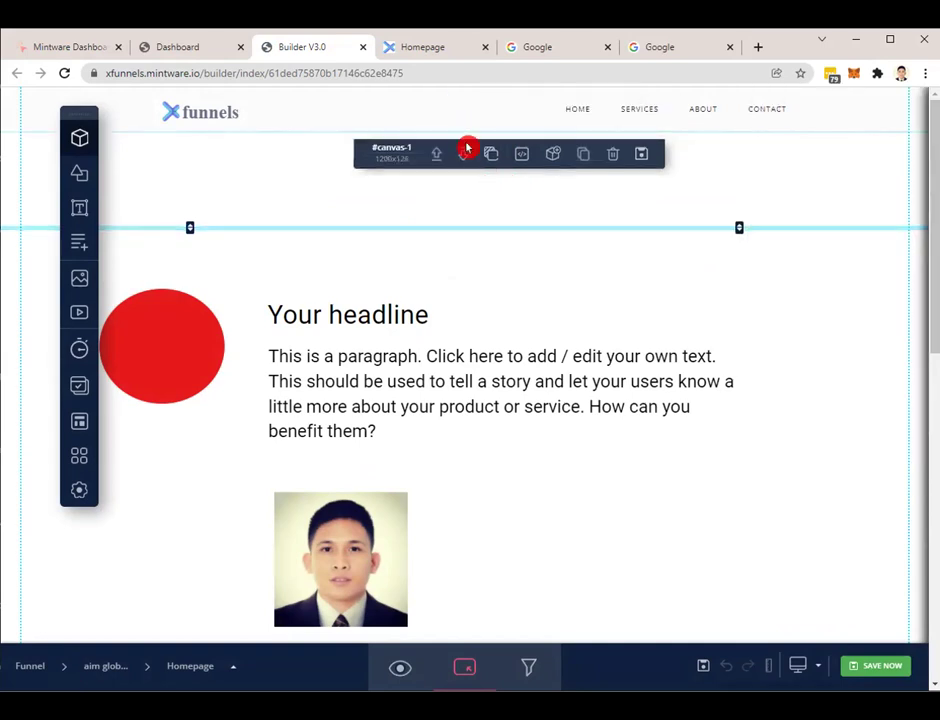
click(466, 108)
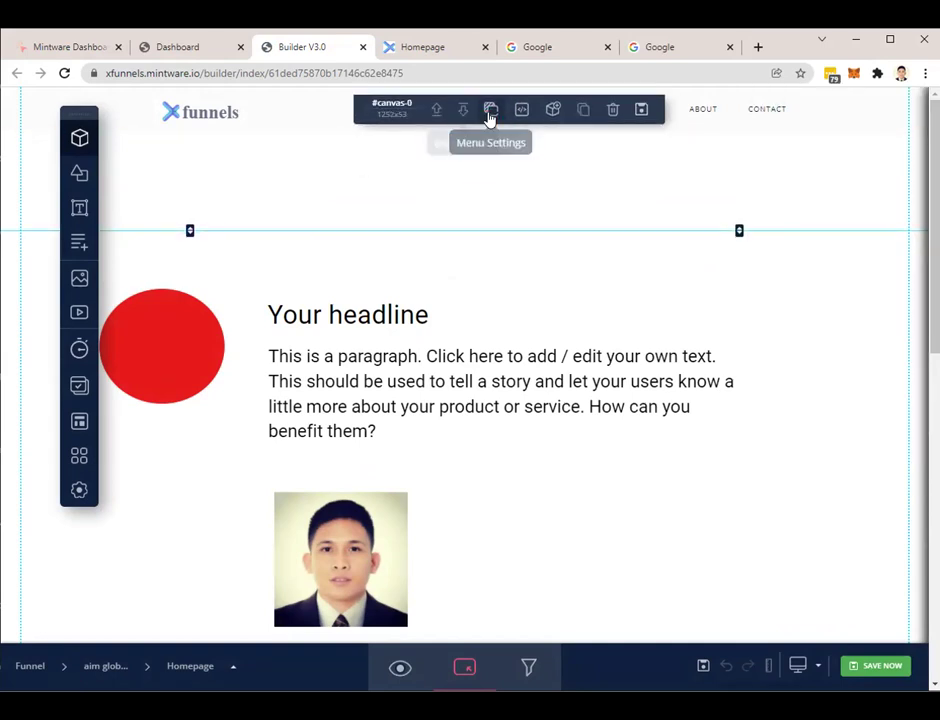
click(490, 112)
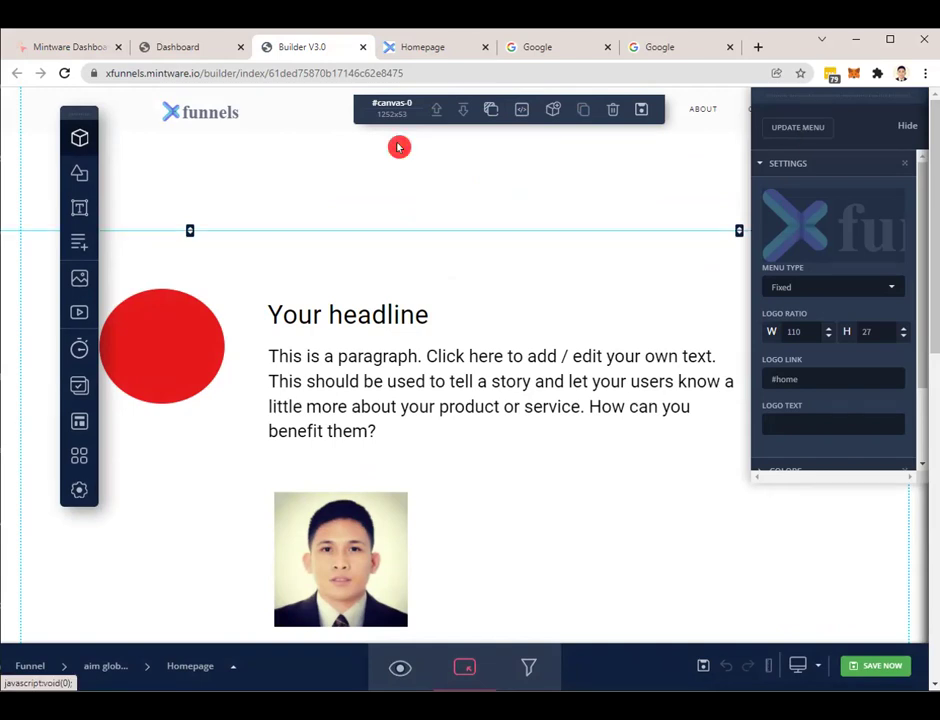
click(793, 133)
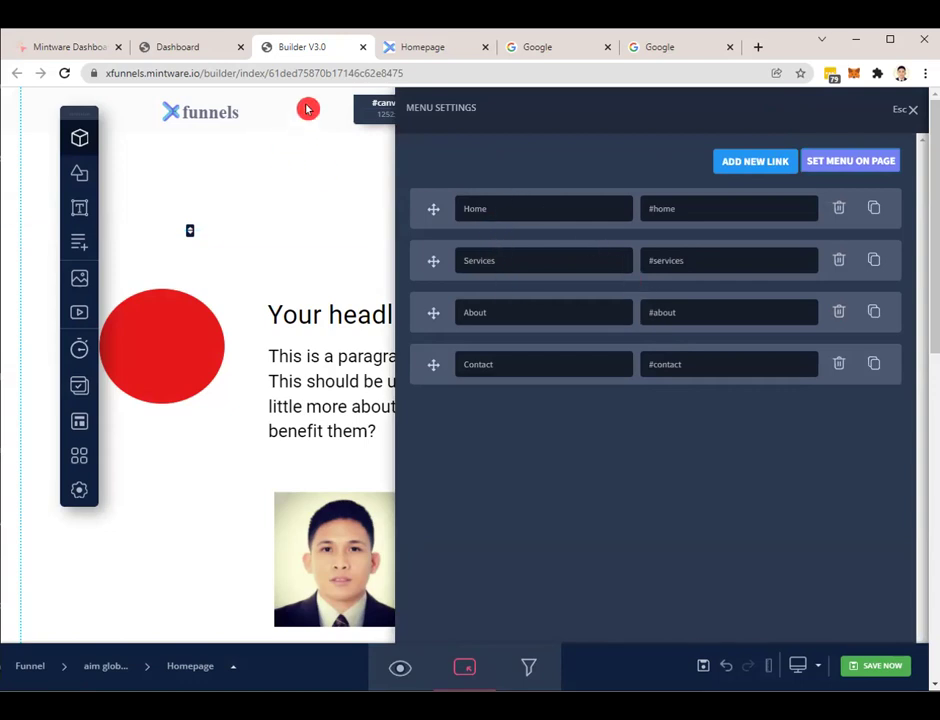
double_click(839, 316)
click(709, 254)
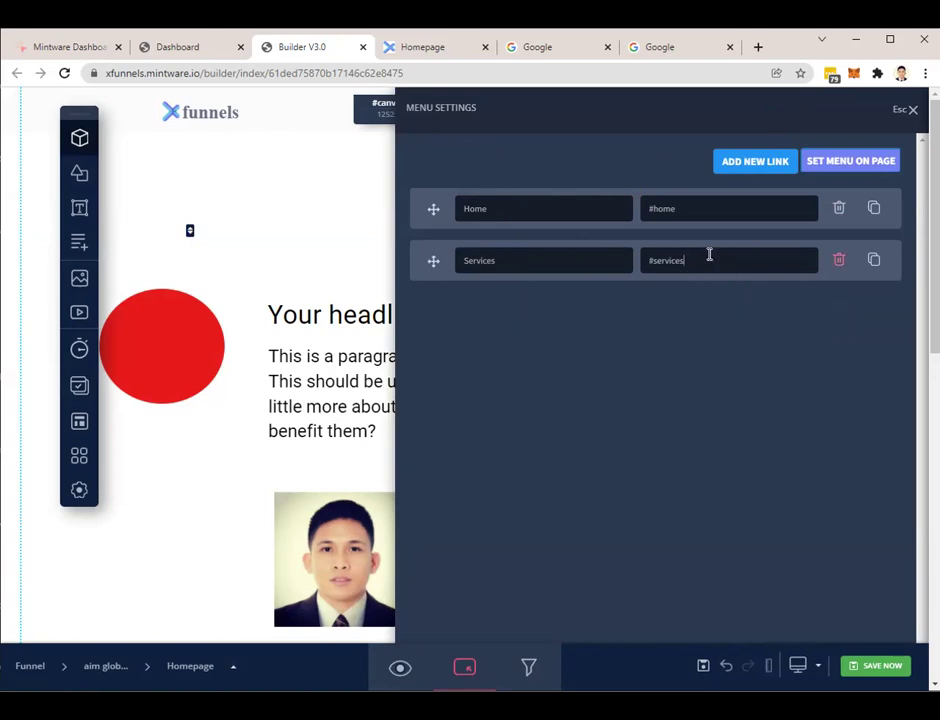
key(ctrl+a)
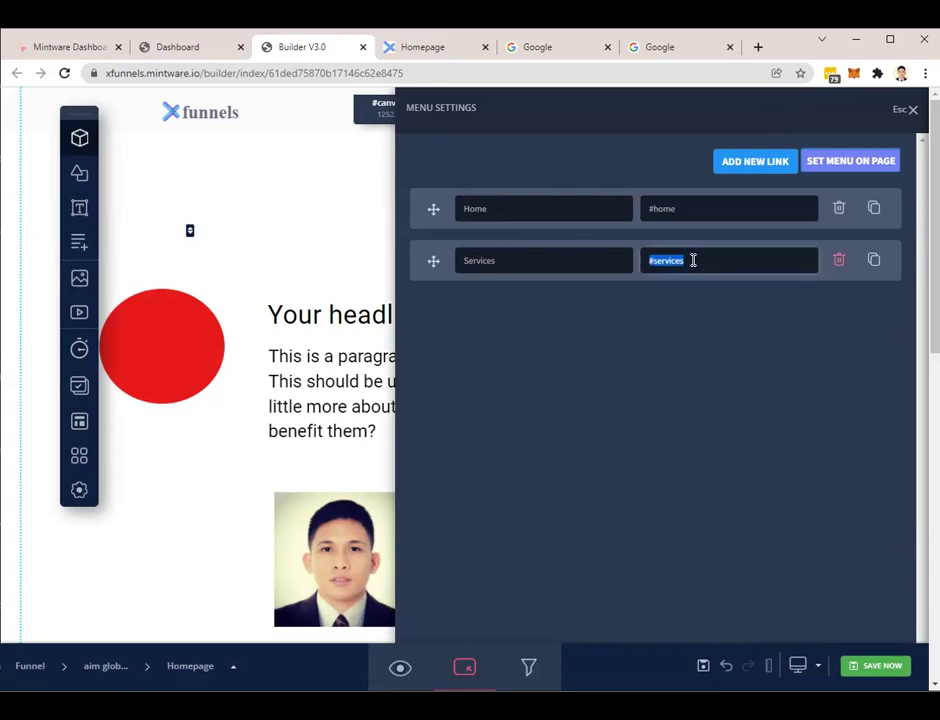
key(ctrl+v)
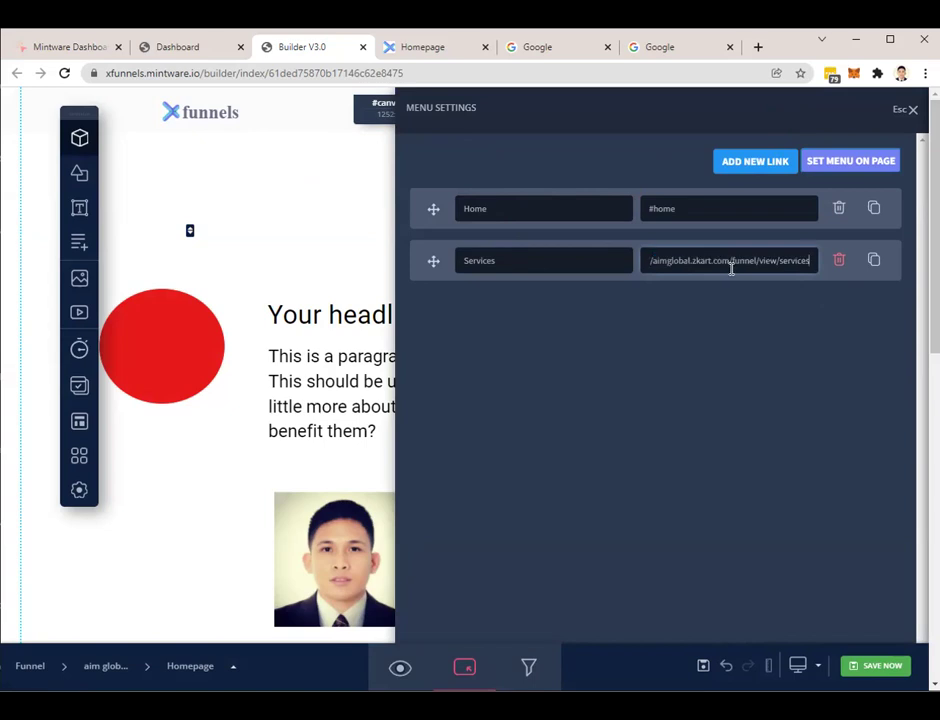
double_click(680, 203)
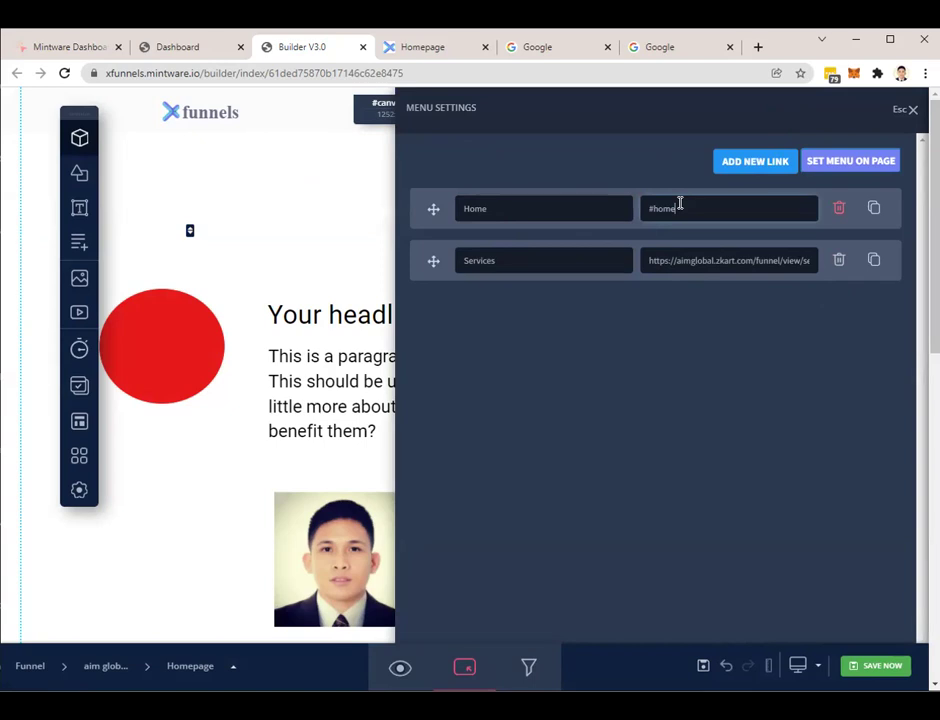
key(ctrl+v)
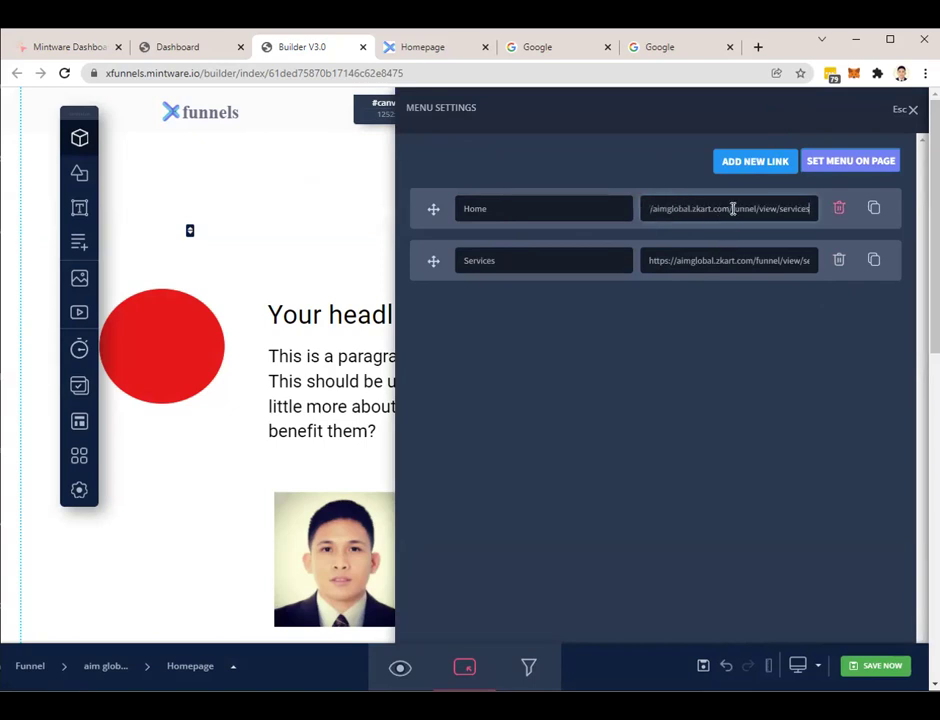
drag(731, 207, 837, 207)
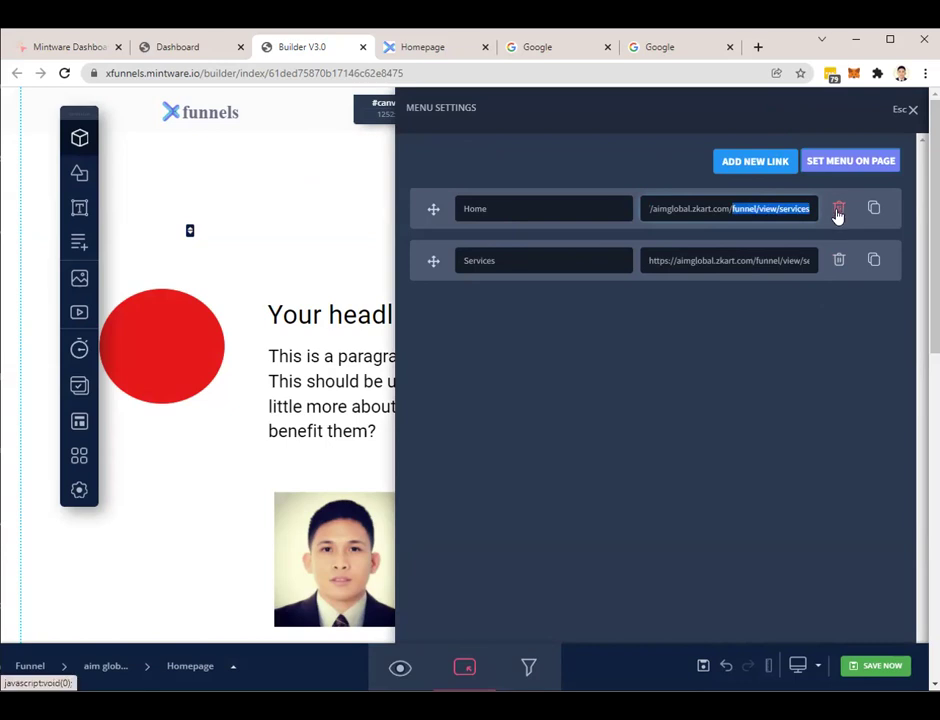
key(BackSpace)
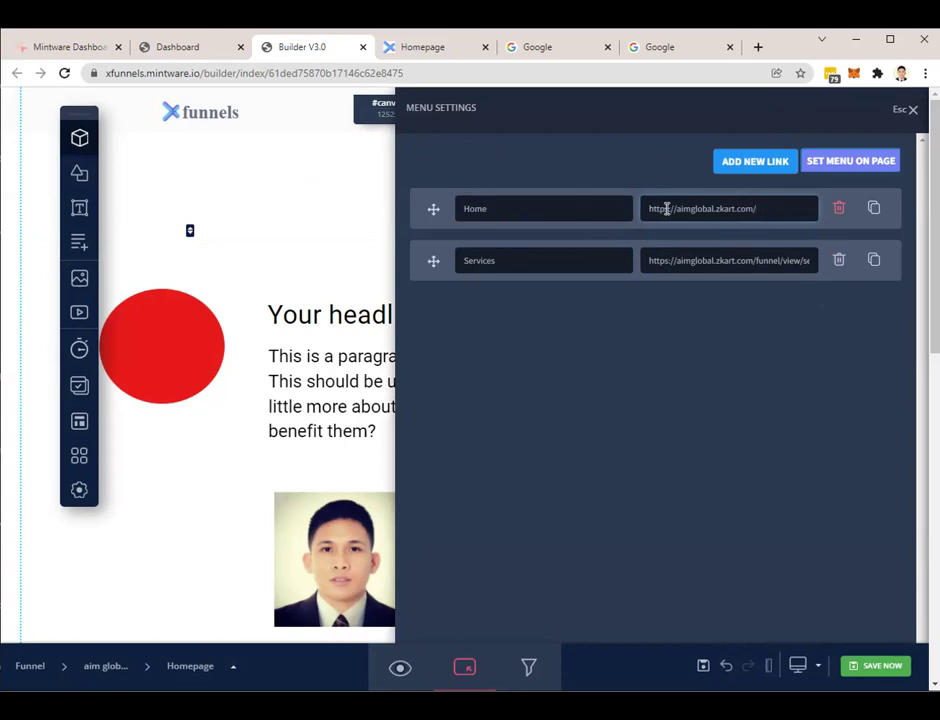
drag(651, 208, 763, 201)
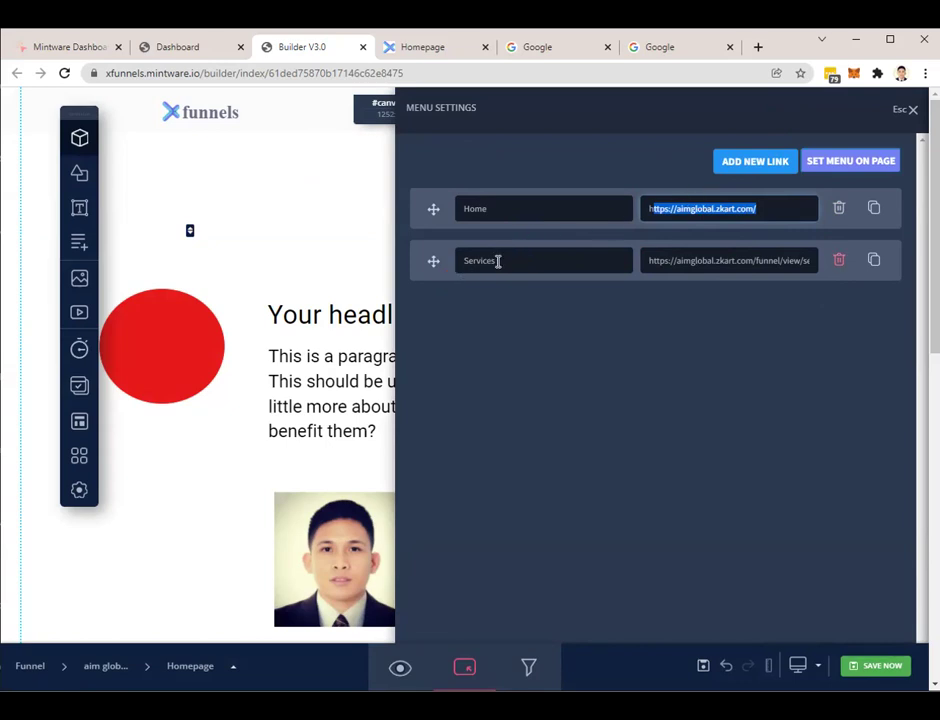
drag(655, 259, 826, 228)
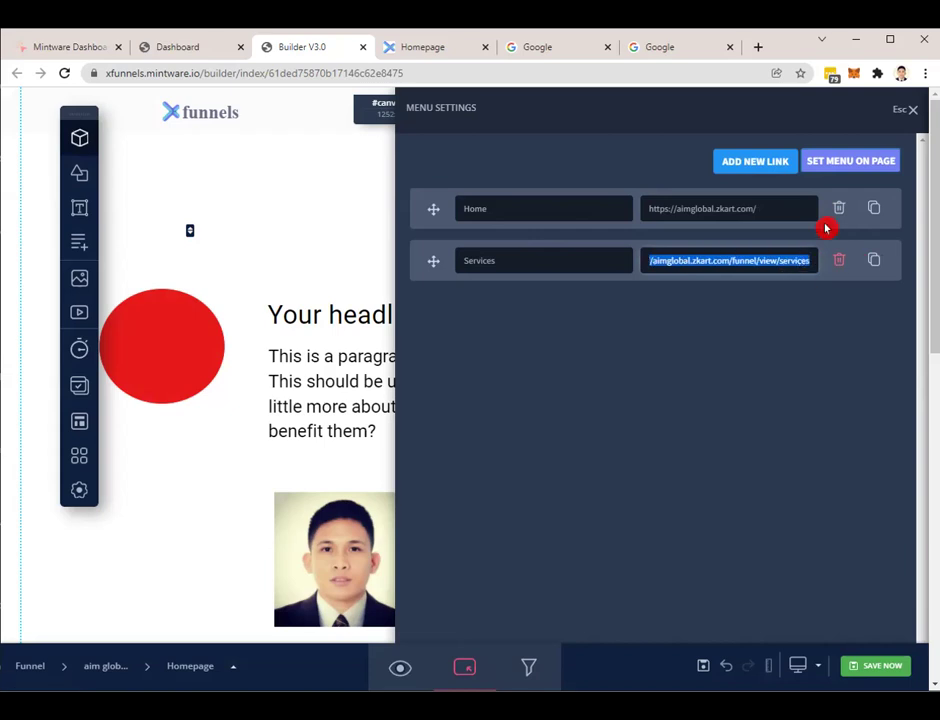
Apply the edited menu to the page and save the homepage
click(846, 163)
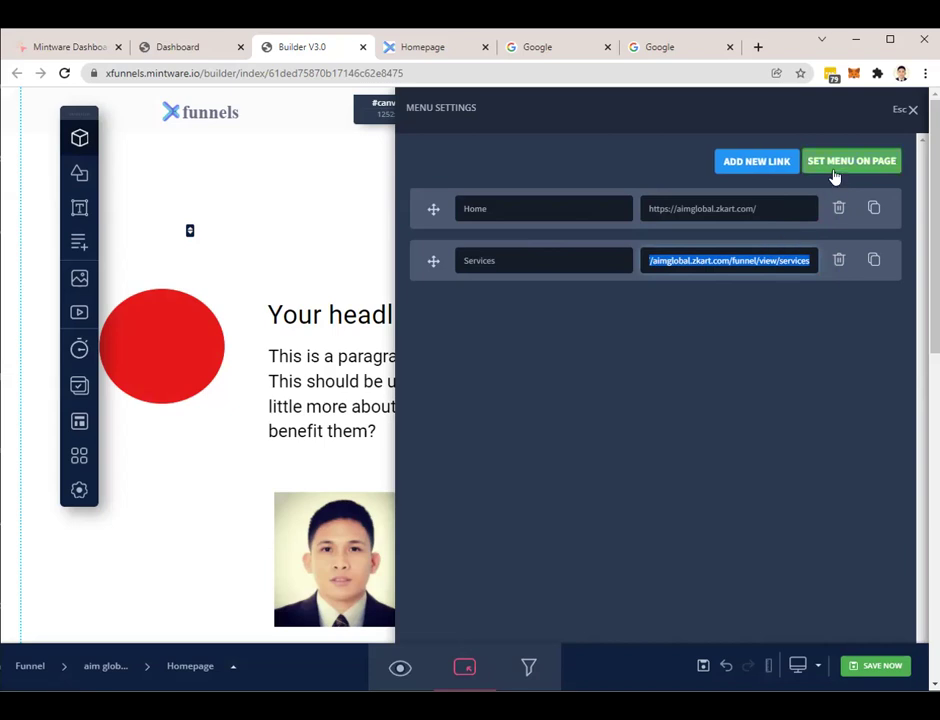
click(840, 163)
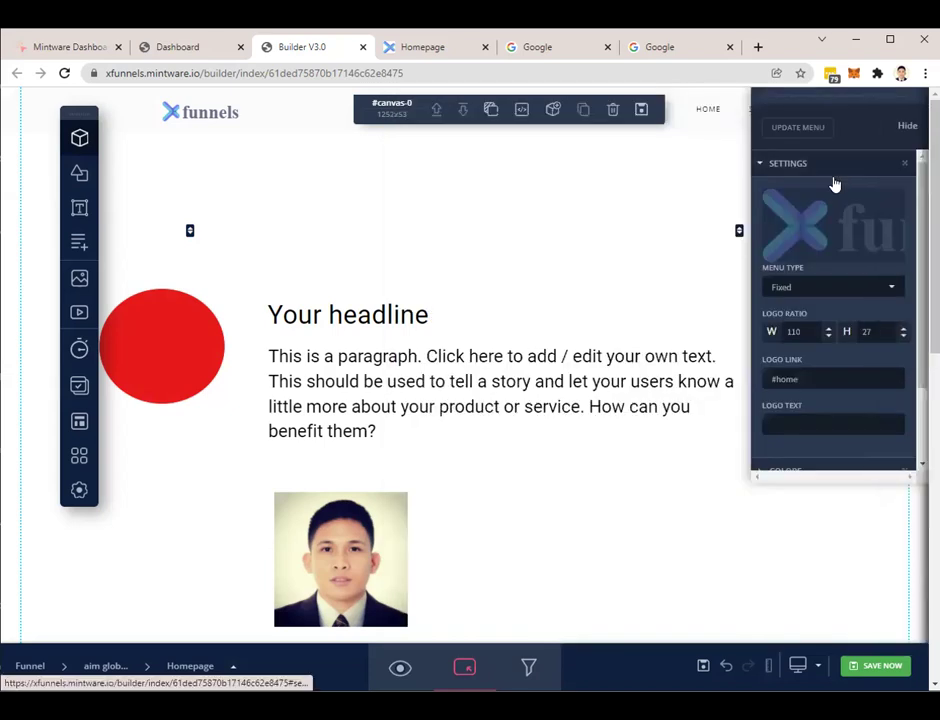
click(868, 670)
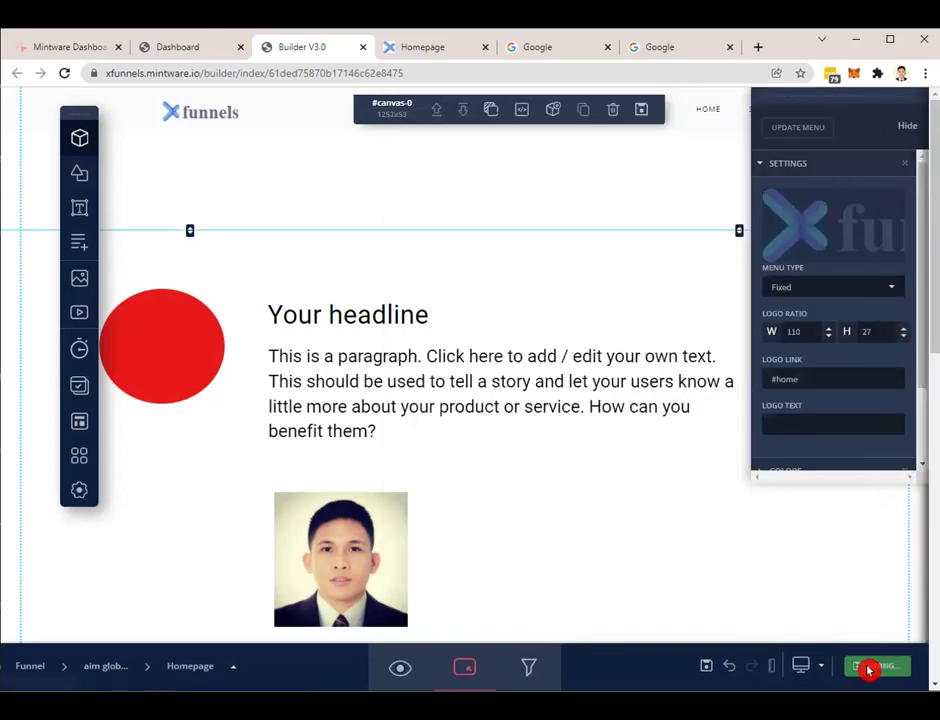
Reload the live homepage and test the Services link in its navigation menu
click(440, 48)
click(64, 73)
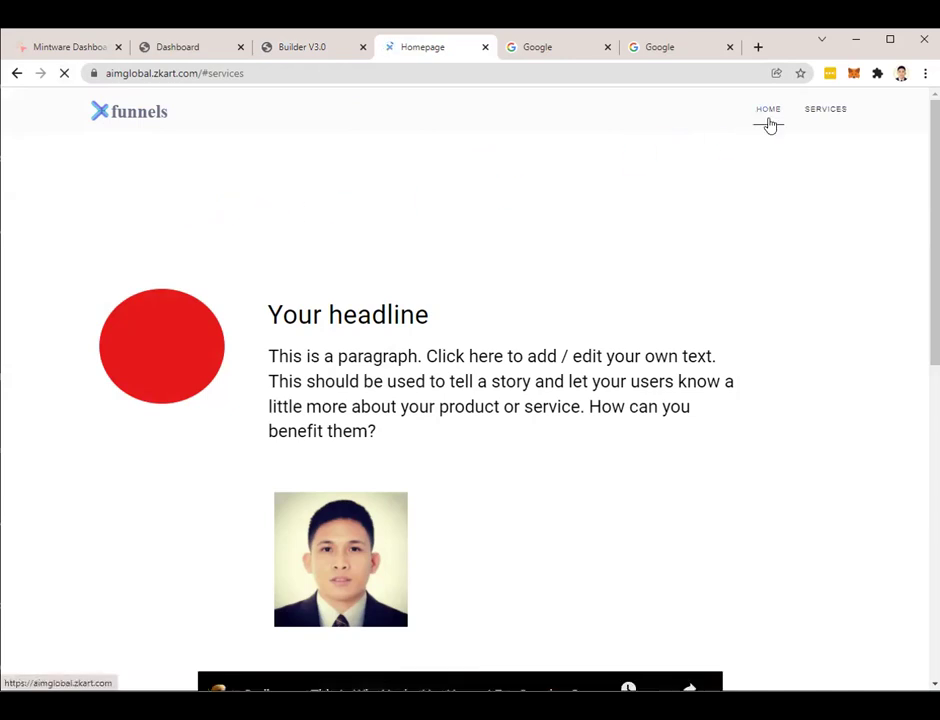
click(805, 111)
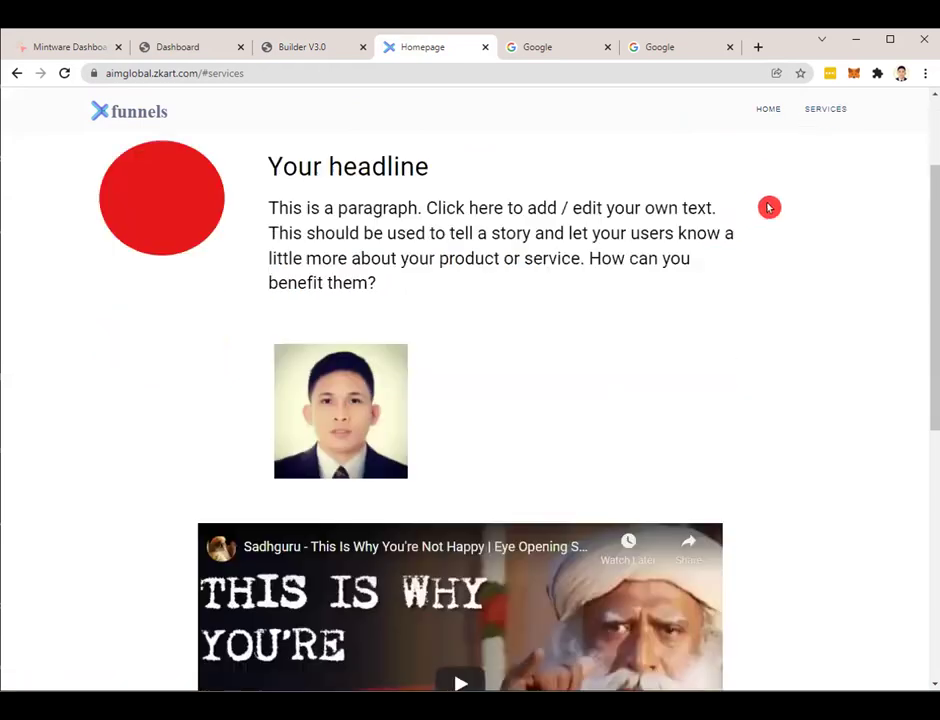
click(829, 120)
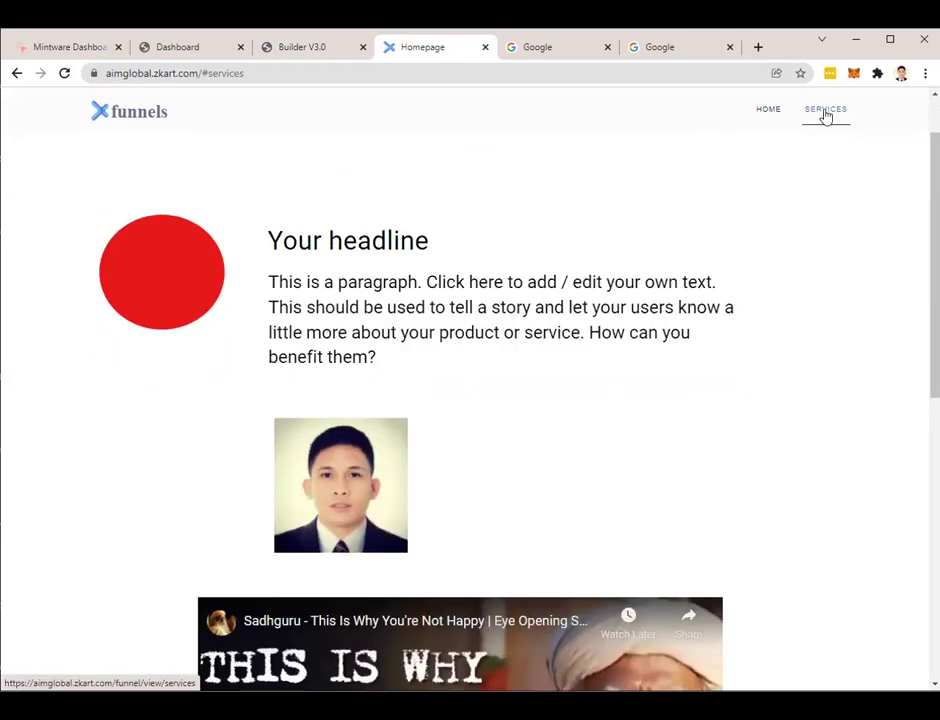
click(826, 115)
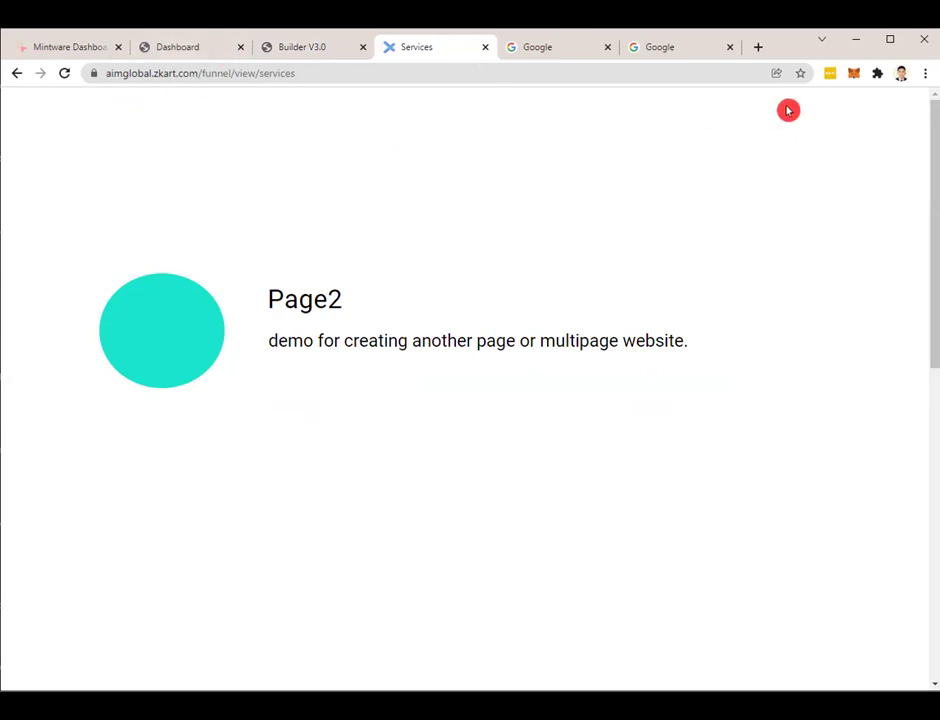
Compare the homepage's navigation menu in the builder with the live Services page
click(294, 50)
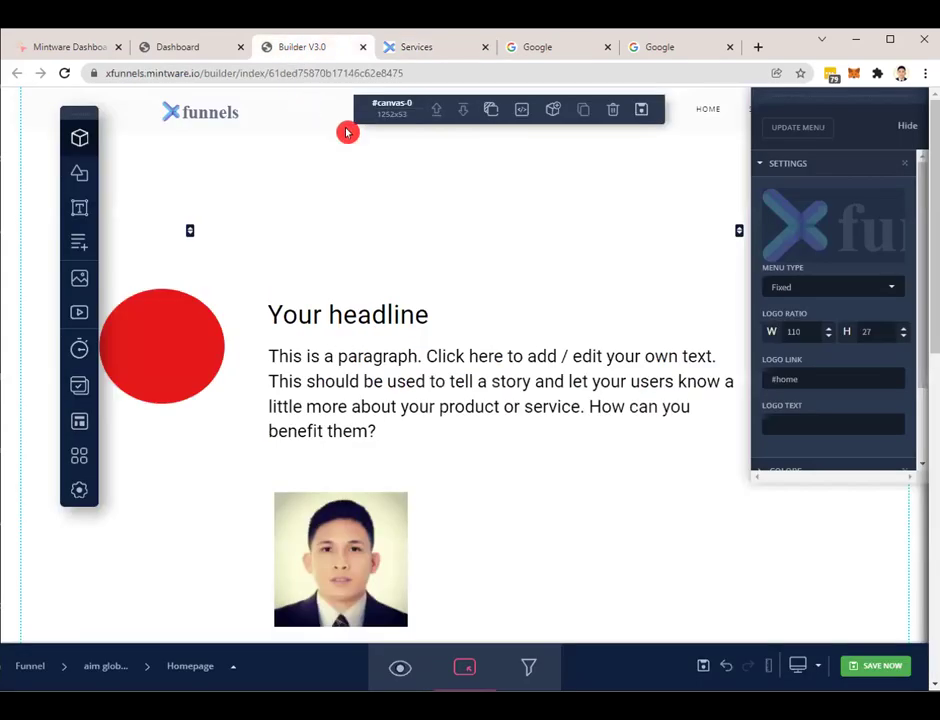
click(294, 103)
click(413, 46)
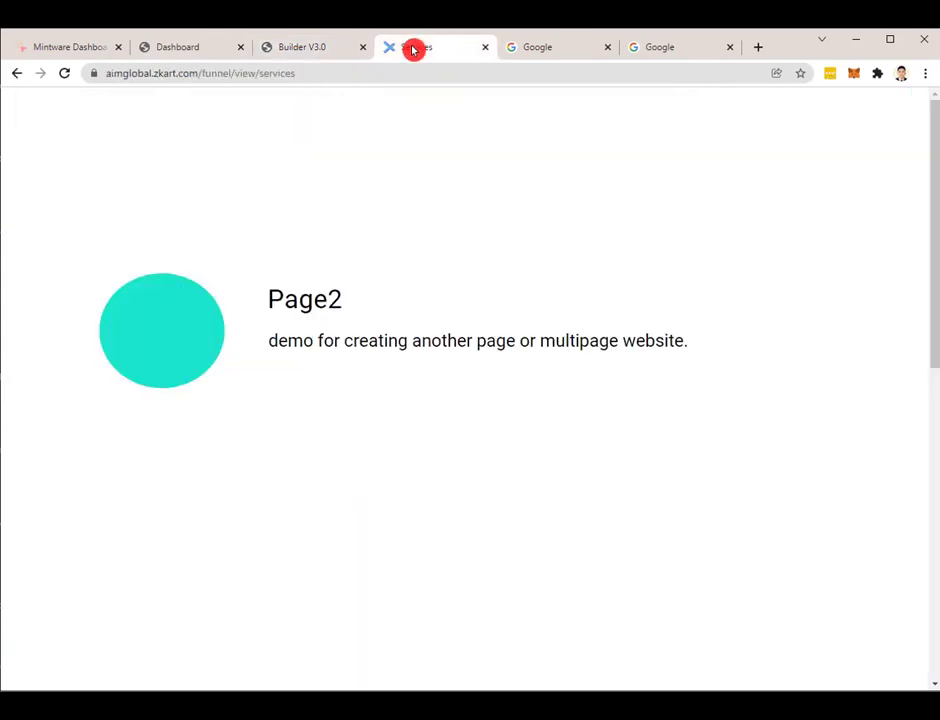
click(320, 50)
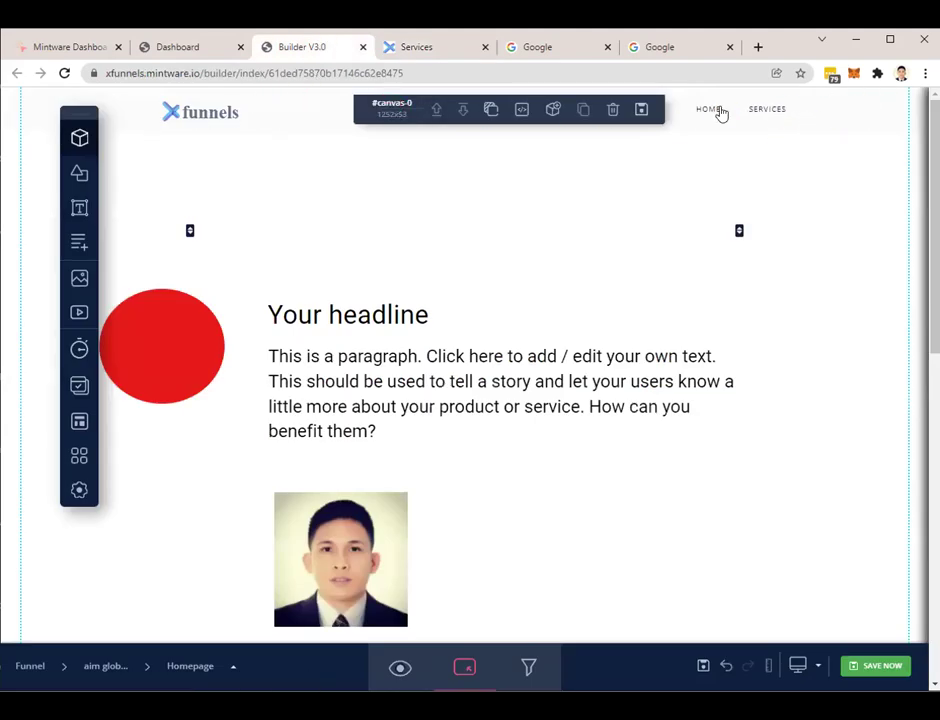
click(400, 49)
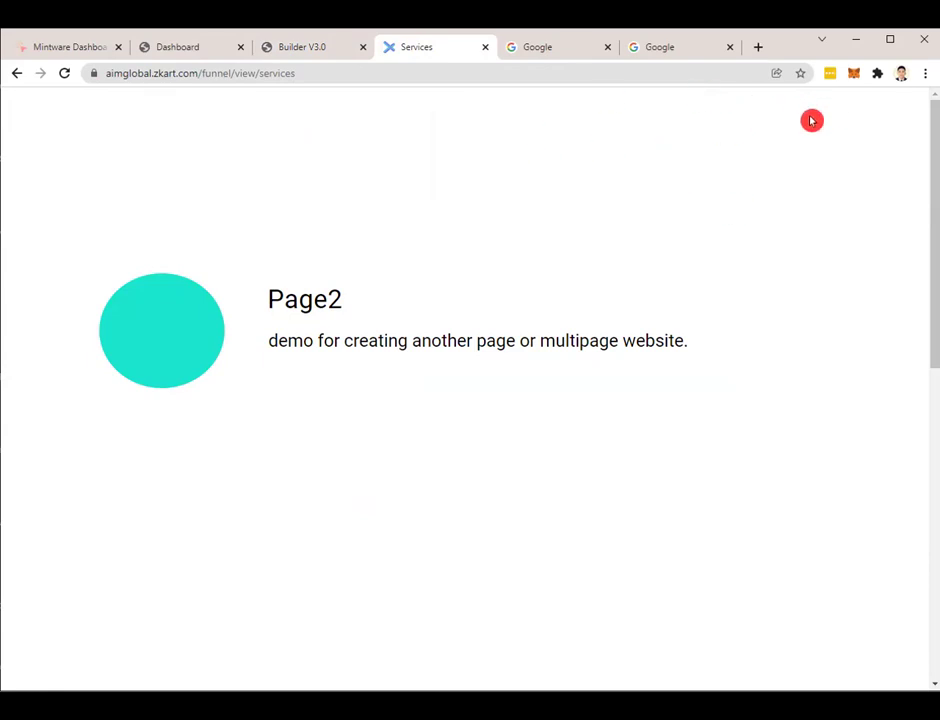
click(290, 46)
Save the homepage again in the builder and return to its live version
click(340, 237)
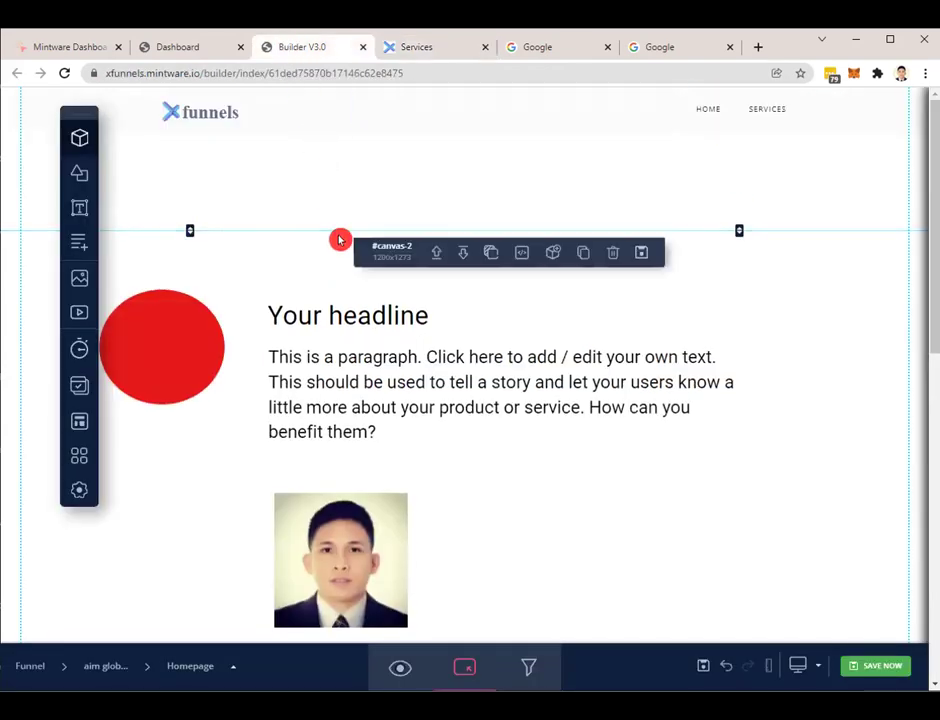
click(342, 174)
click(885, 666)
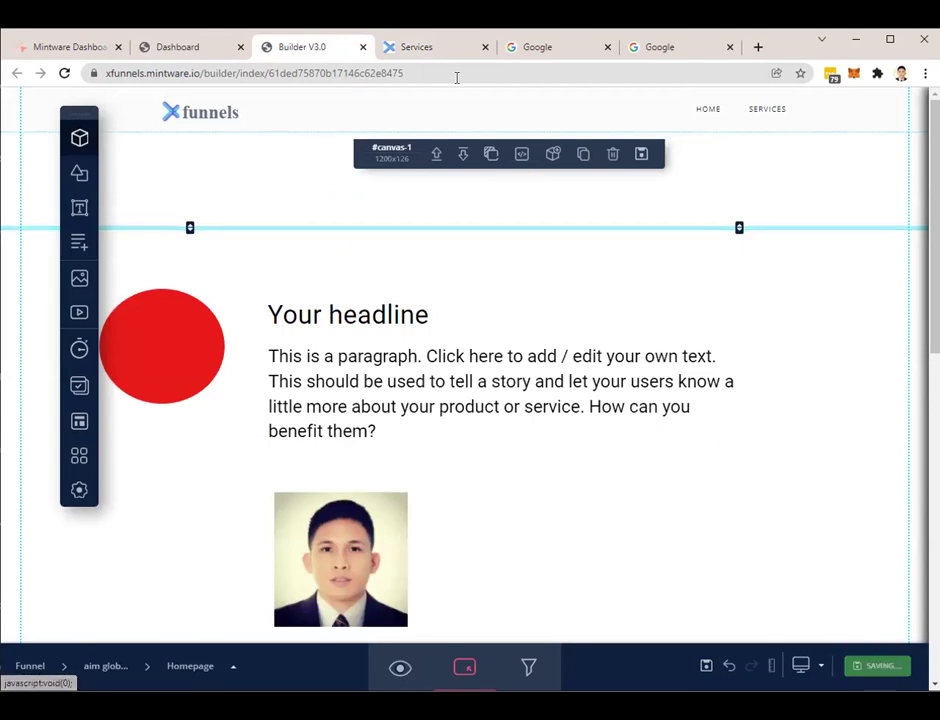
click(416, 46)
key(F5)
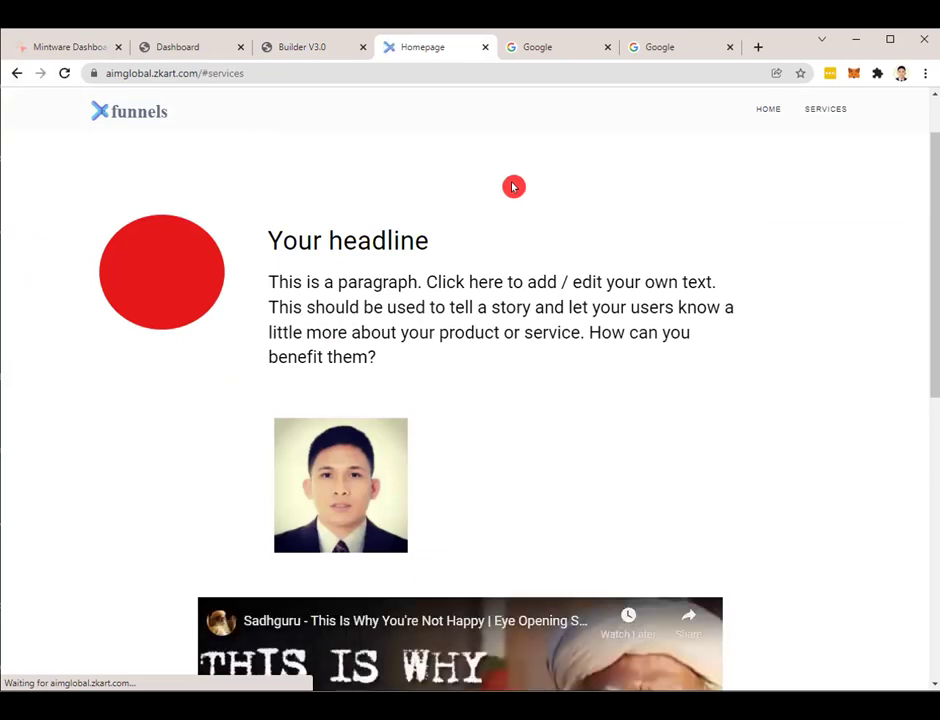
Review the live homepage, open the Services page from its menu and go back to the homepage
scroll(514, 187, down, 7)
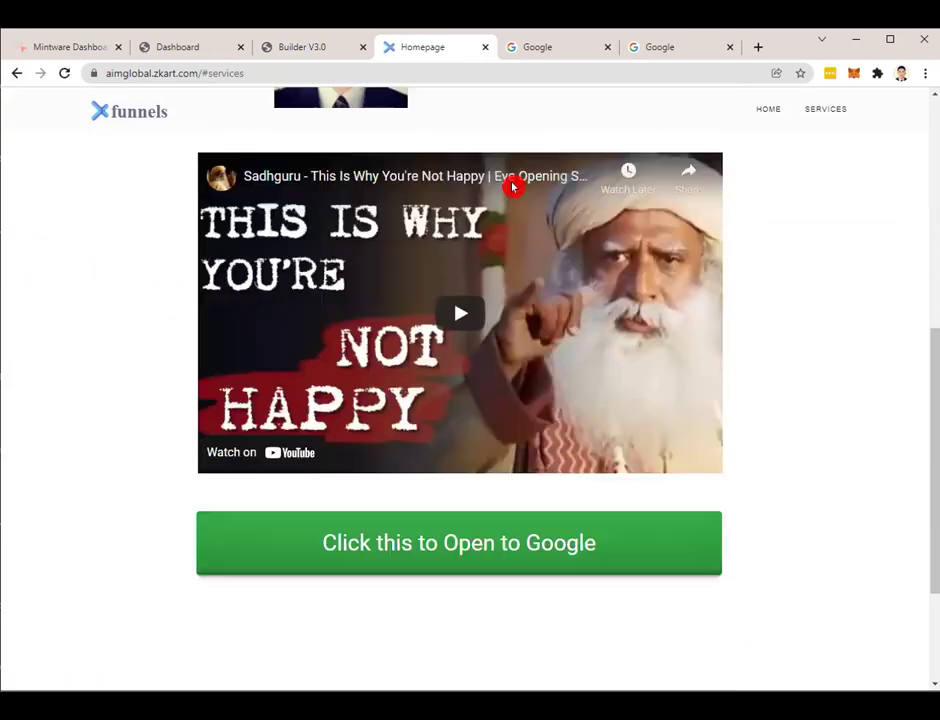
scroll(518, 180, up, 4)
mouse_move(518, 178)
mouse_down()
mouse_move(512, 172)
mouse_move(530, 180)
mouse_up()
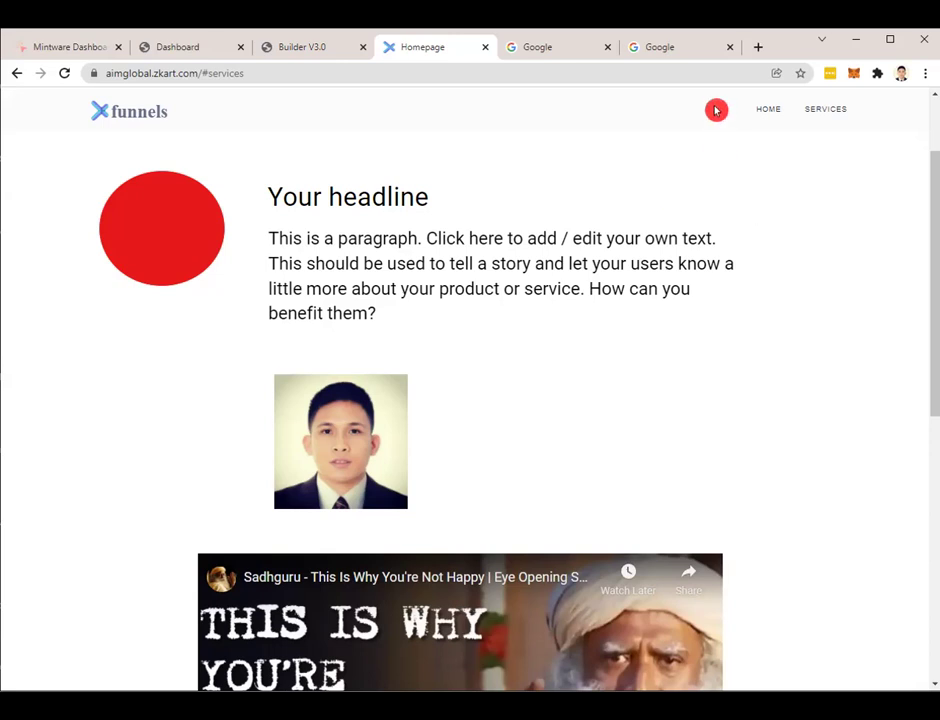
click(822, 112)
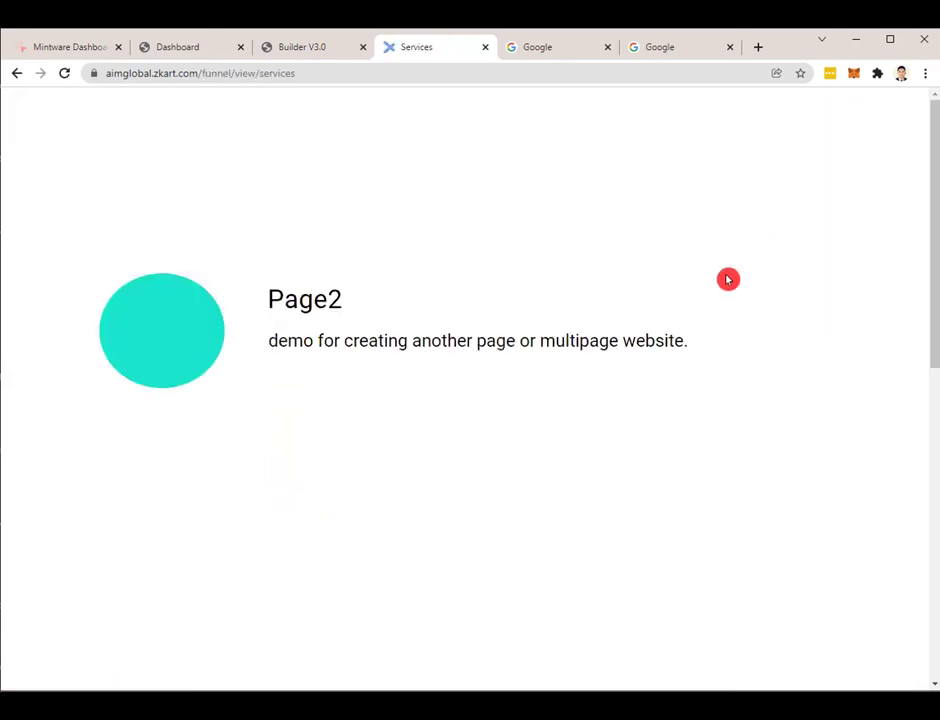
click(15, 79)
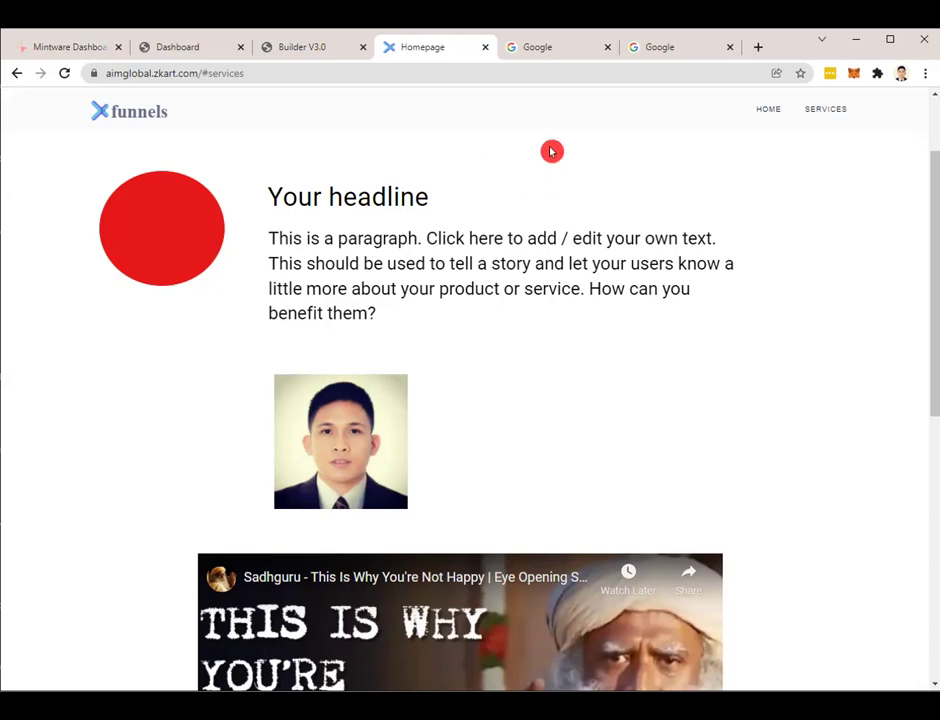
Return to the homepage in the builder and check the Home link in its navigation menu
click(300, 47)
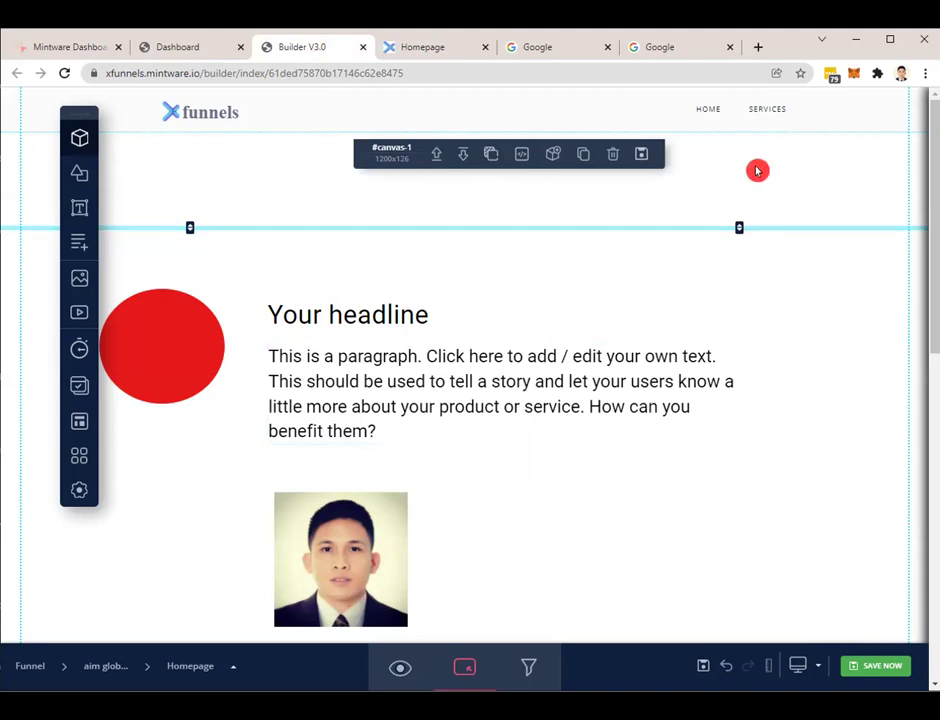
click(738, 122)
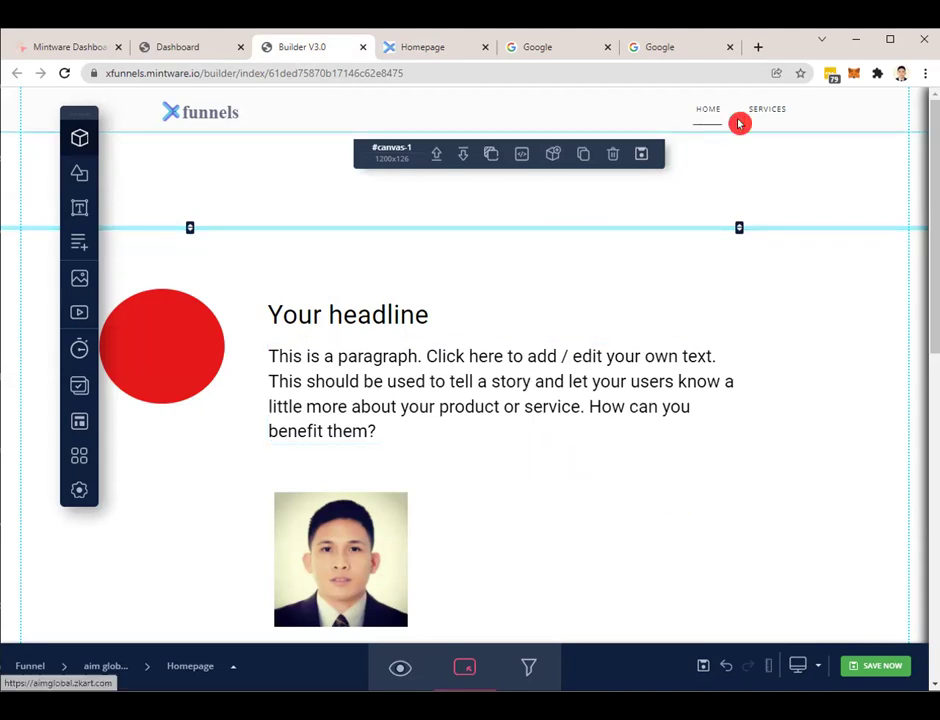
click(733, 120)
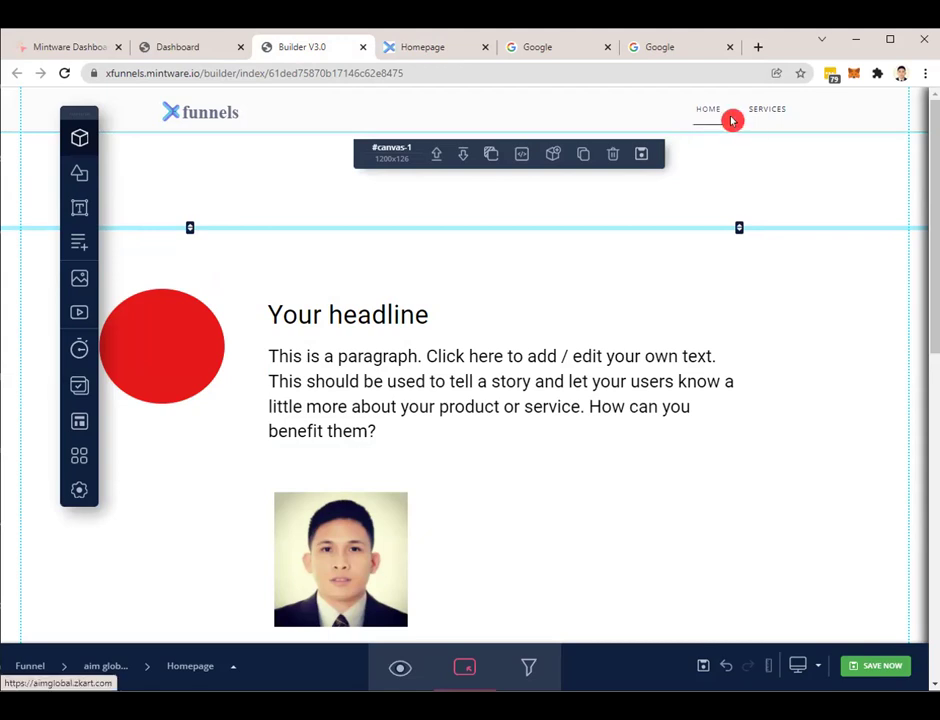
Review the homepage layout in the builder, from the navigation menu through the headline, image and video to the Google button
drag(717, 122, 588, 248)
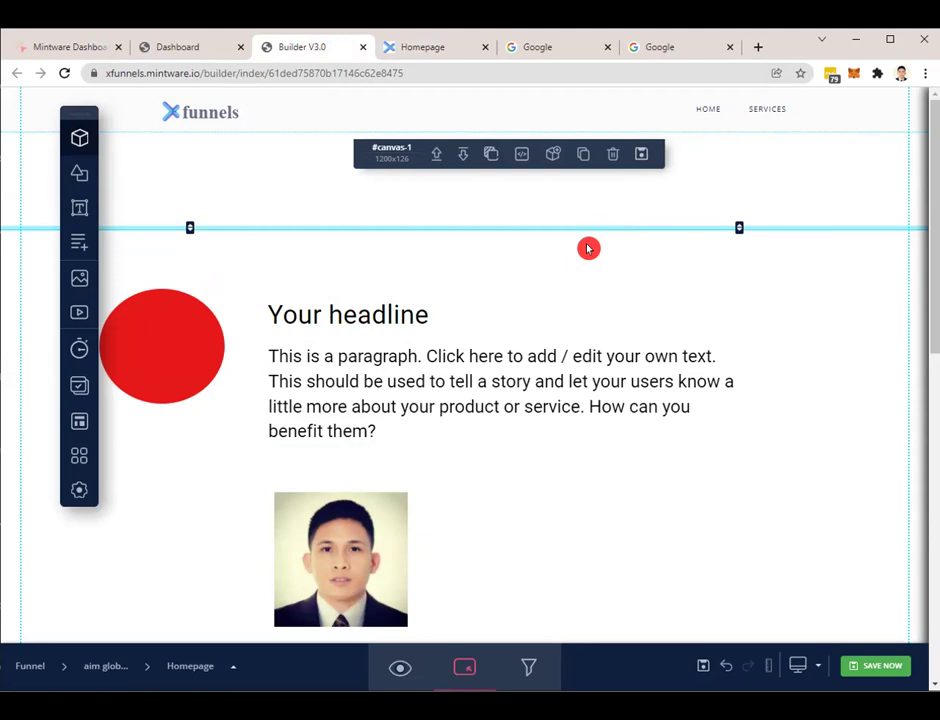
drag(588, 248, 587, 248)
drag(587, 248, 612, 236)
click(804, 123)
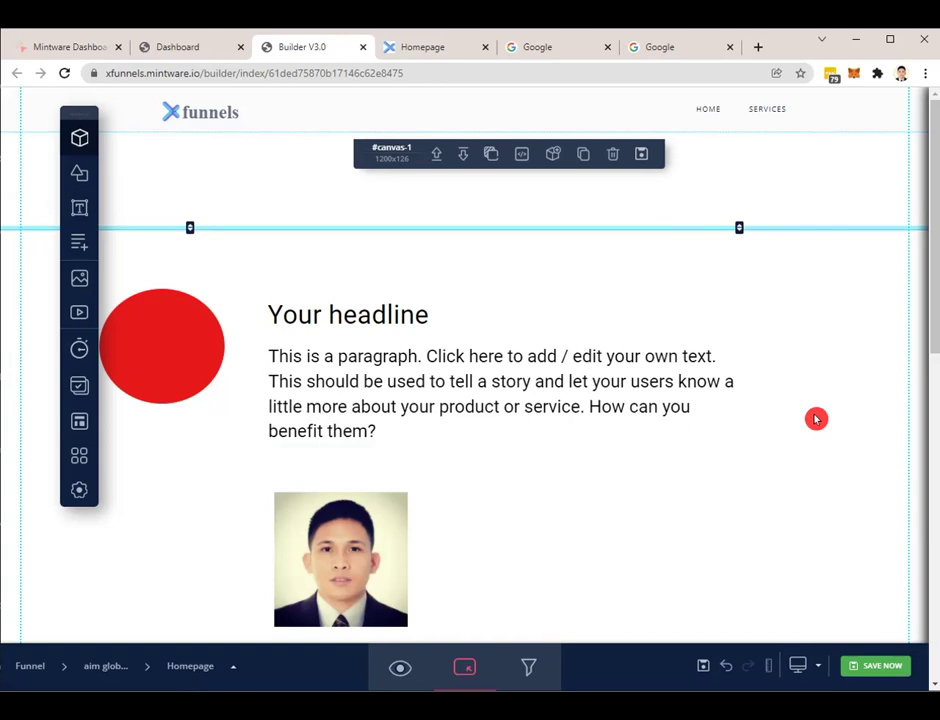
scroll(800, 414, down, 5)
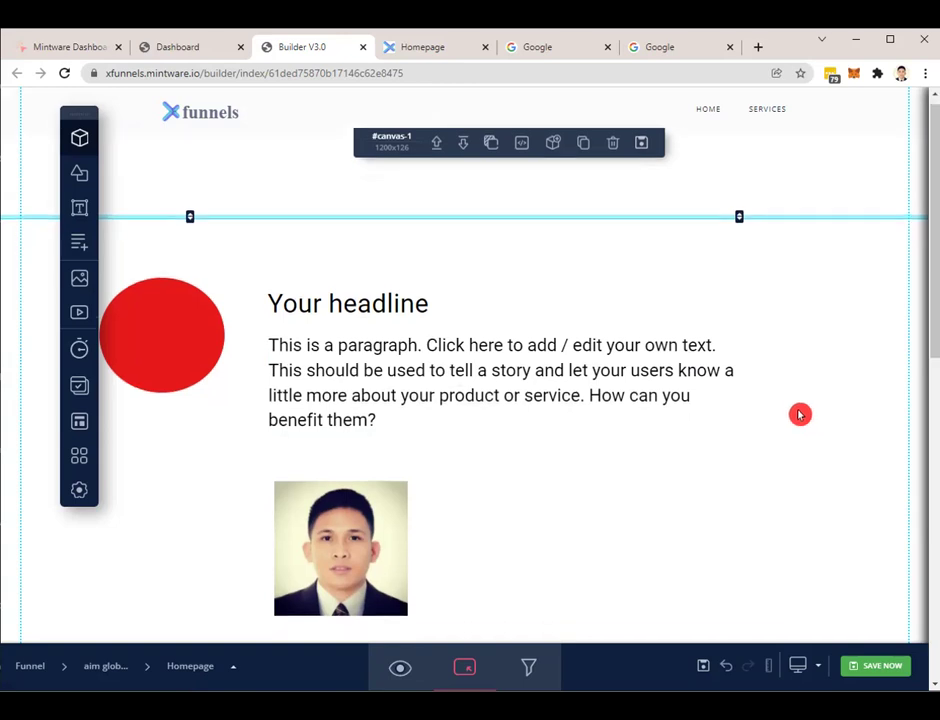
scroll(800, 414, down, 4)
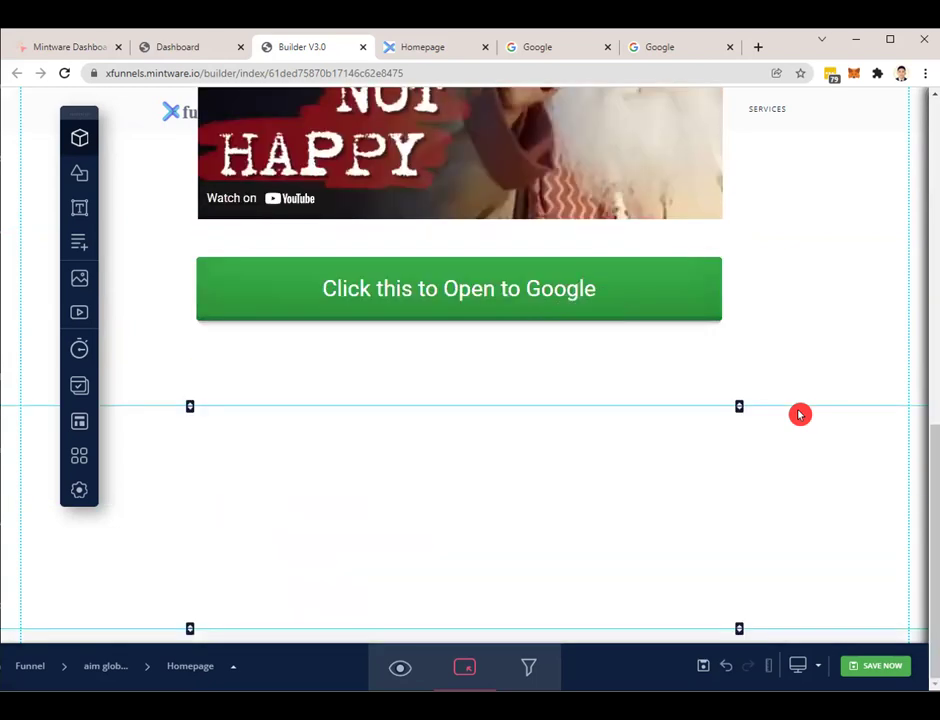
scroll(800, 414, up, 10)
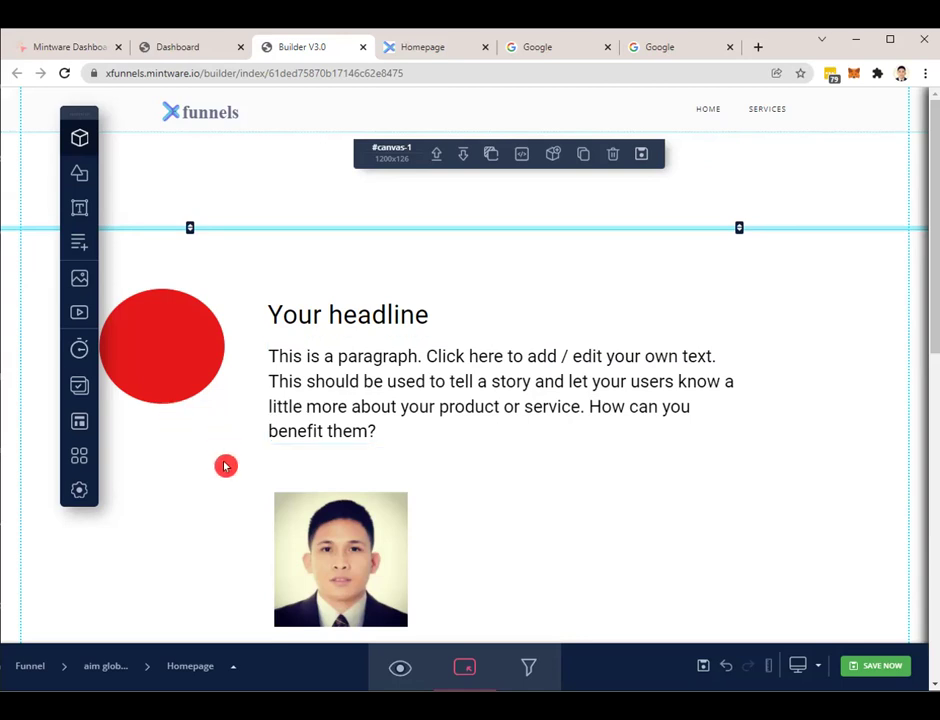
scroll(258, 434, down, 4)
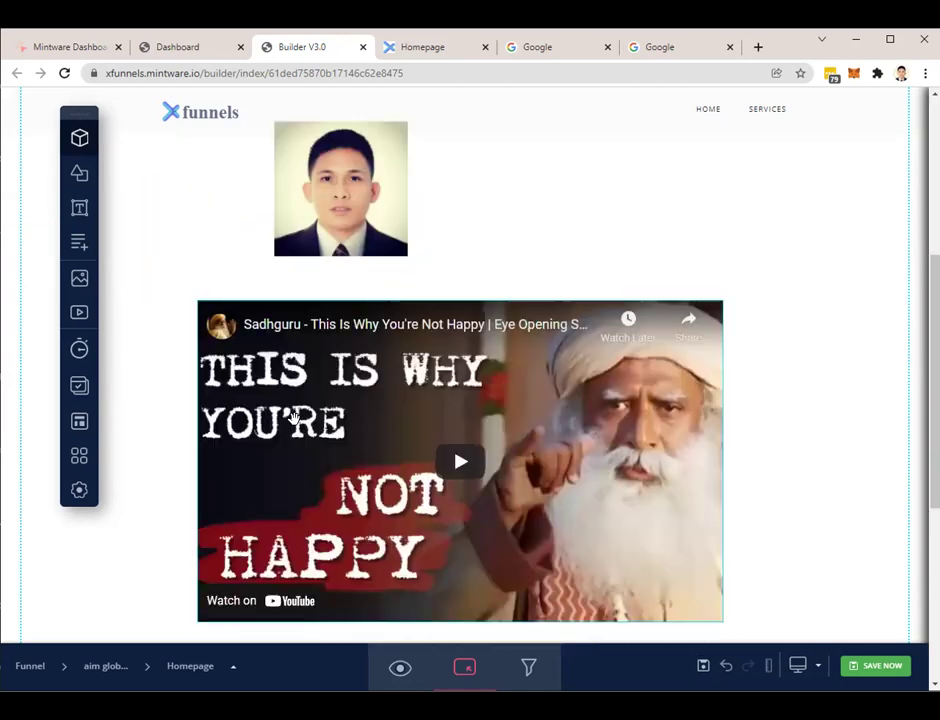
scroll(384, 426, up, 4)
scroll(442, 352, down, 3)
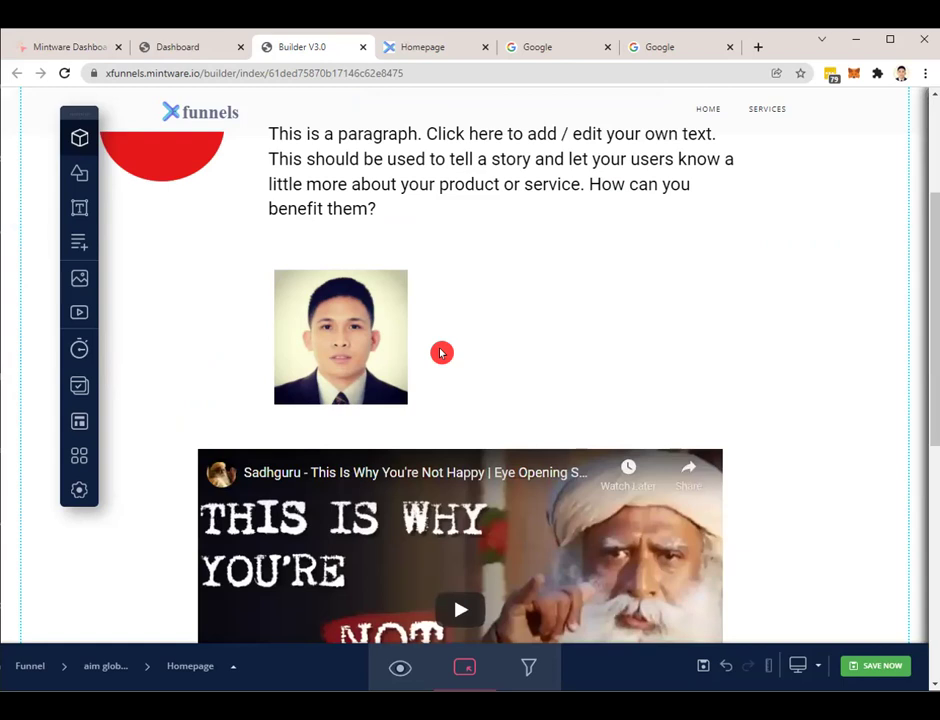
scroll(442, 352, down, 6)
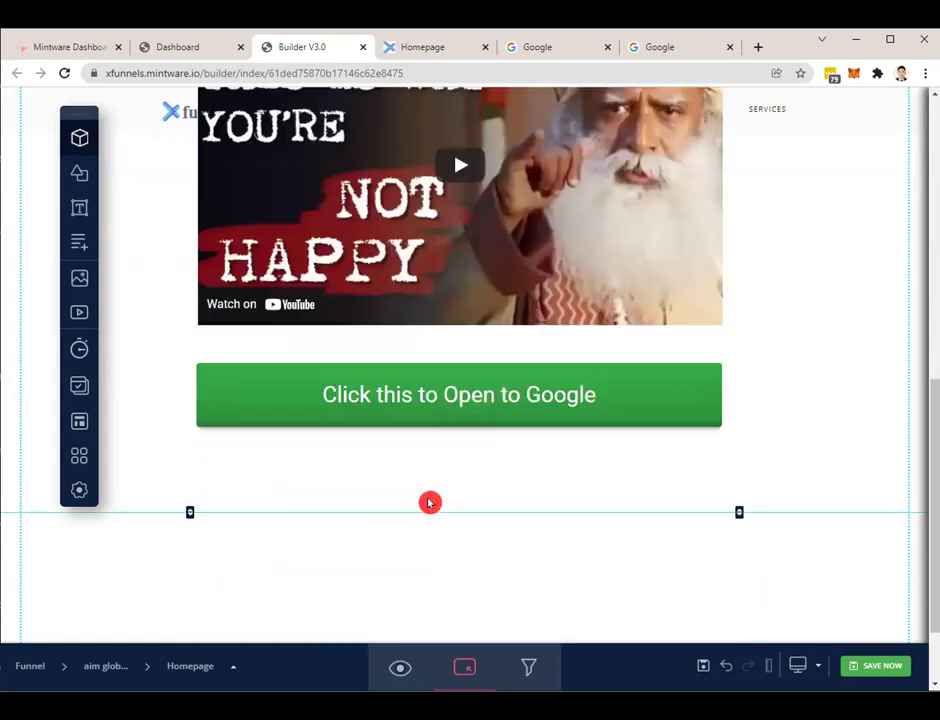
Open the example funnel at pm7115.zkart.com and look through its homepage down to the Free/Paid User Sign-up button
click(417, 77)
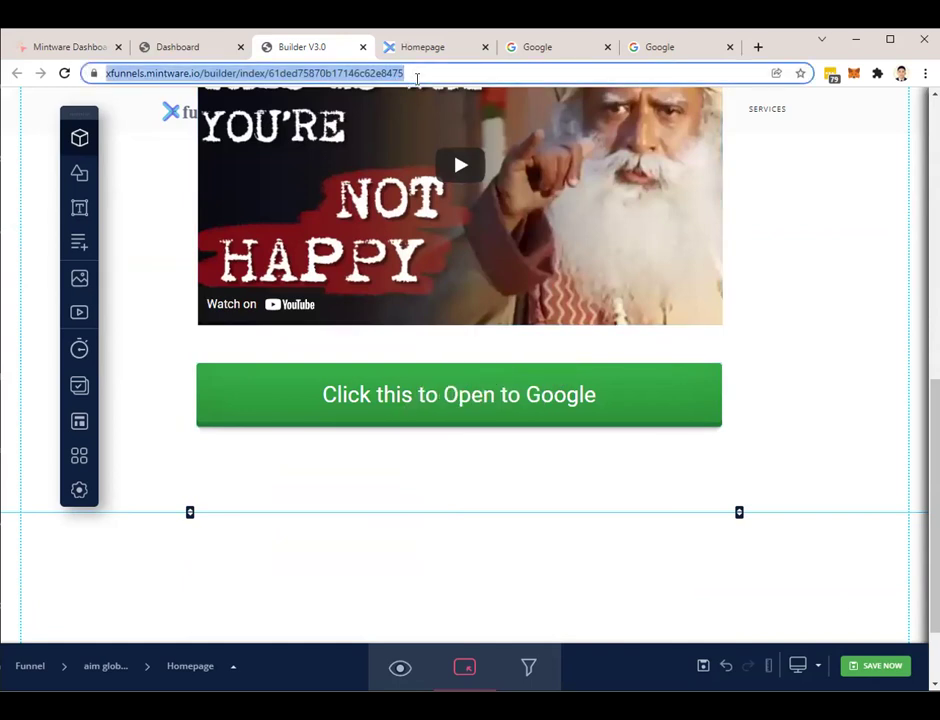
text(pm7115.zkart.com)
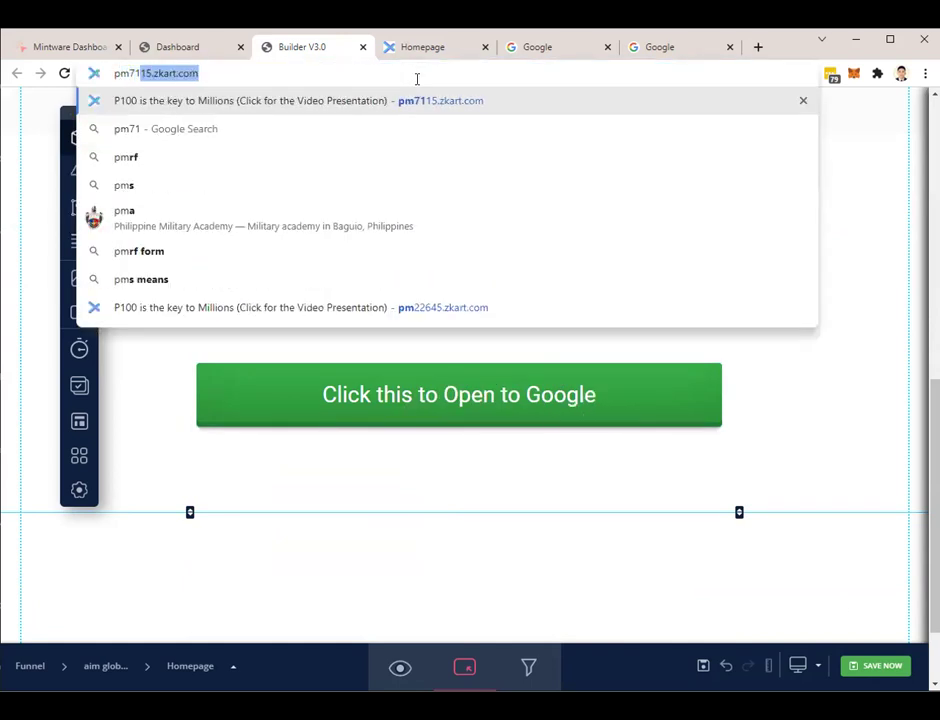
key(Return)
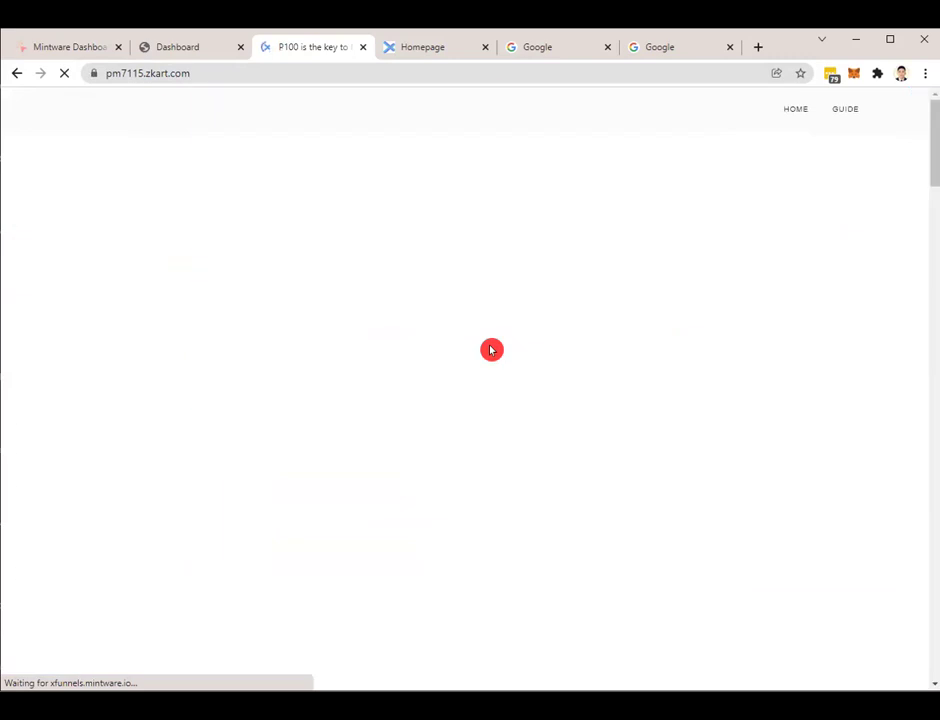
scroll(491, 349, down, 5)
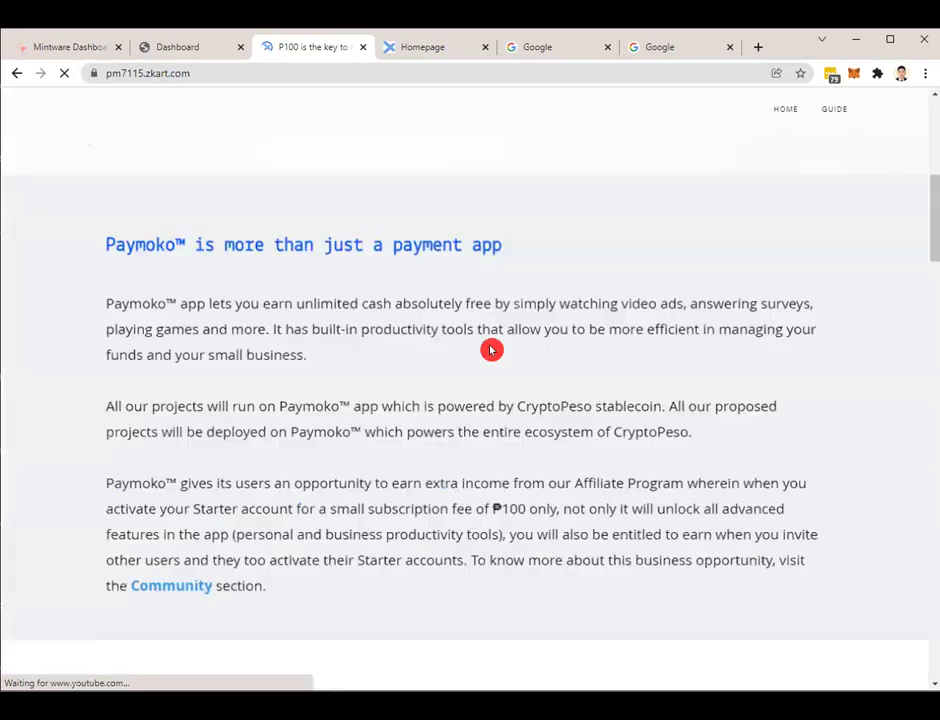
scroll(491, 349, down, 3)
scroll(493, 350, up, 3)
scroll(493, 350, up, 1)
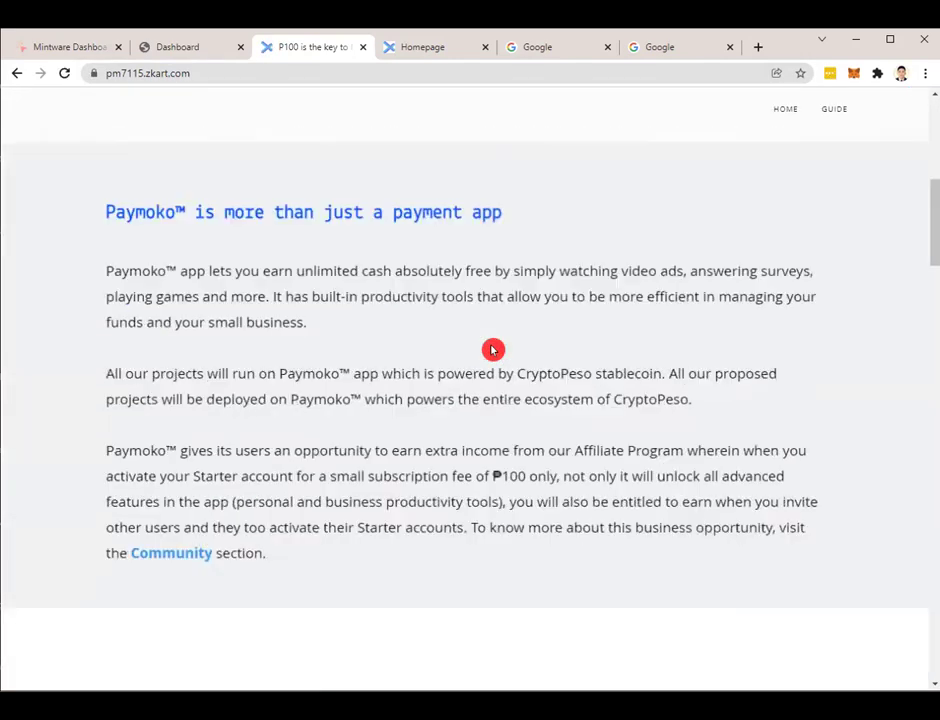
scroll(493, 350, down, 6)
scroll(493, 350, down, 3)
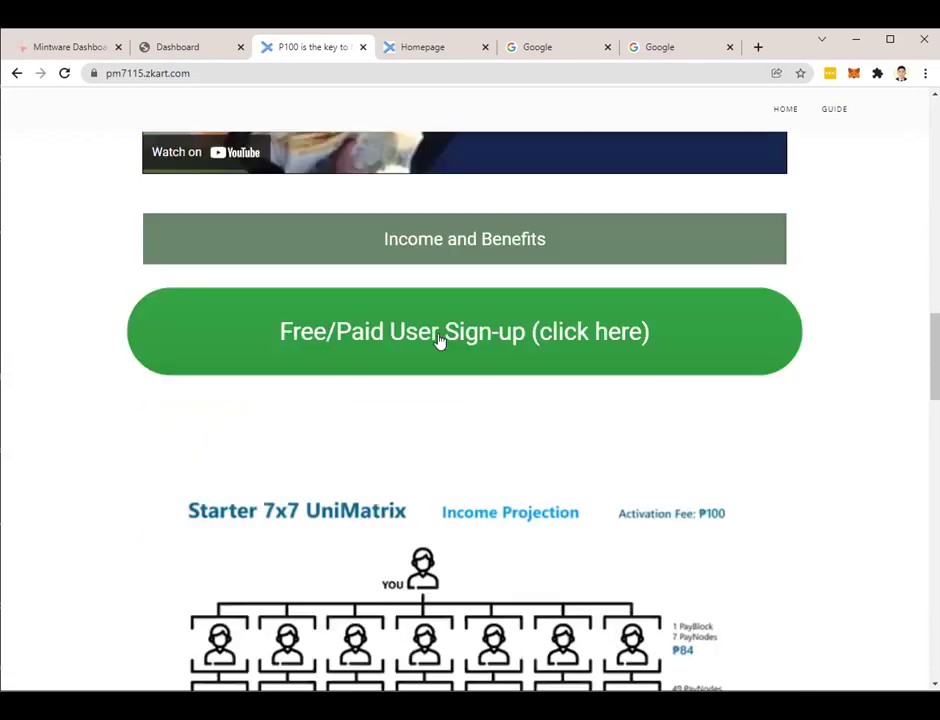
Open the example funnel's free registration page from its sign-up button, and briefly play and pause the instruction video
click(440, 335)
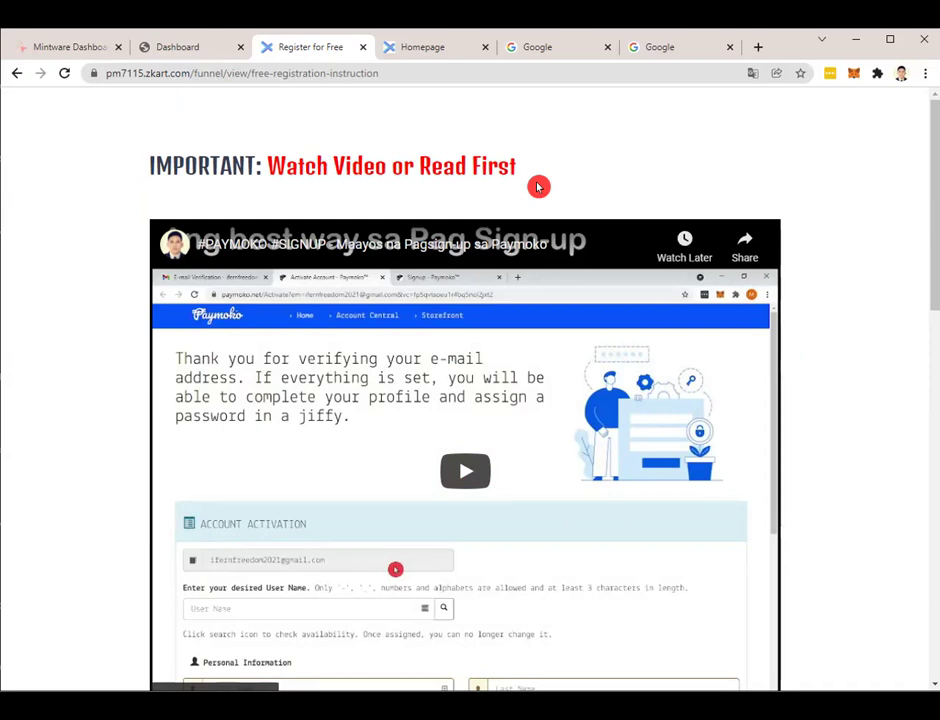
scroll(541, 199, down, 1)
scroll(541, 201, up, 1)
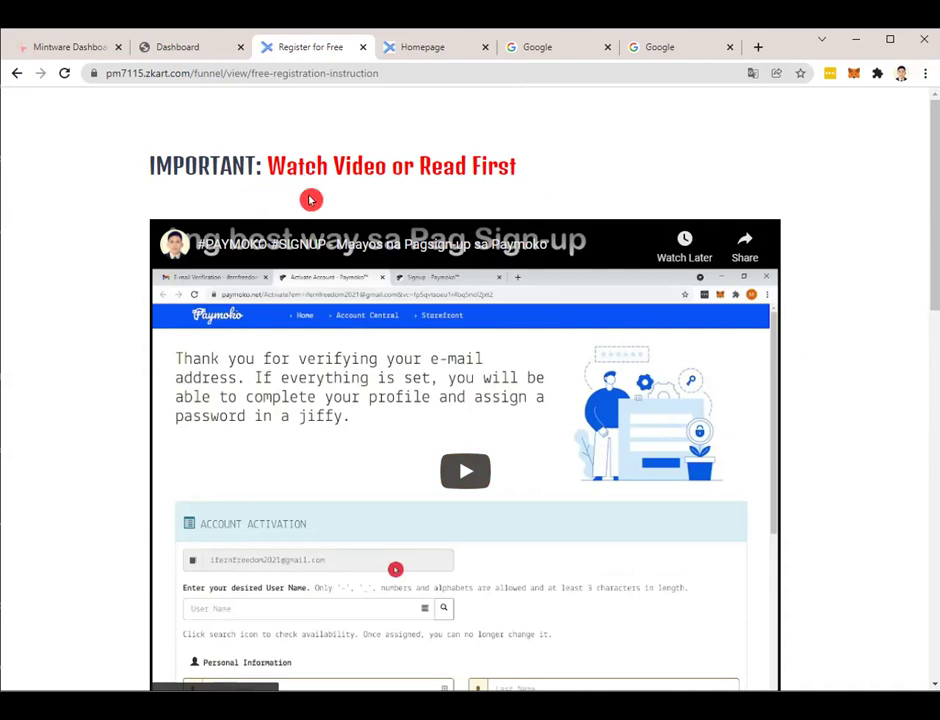
scroll(311, 200, down, 2)
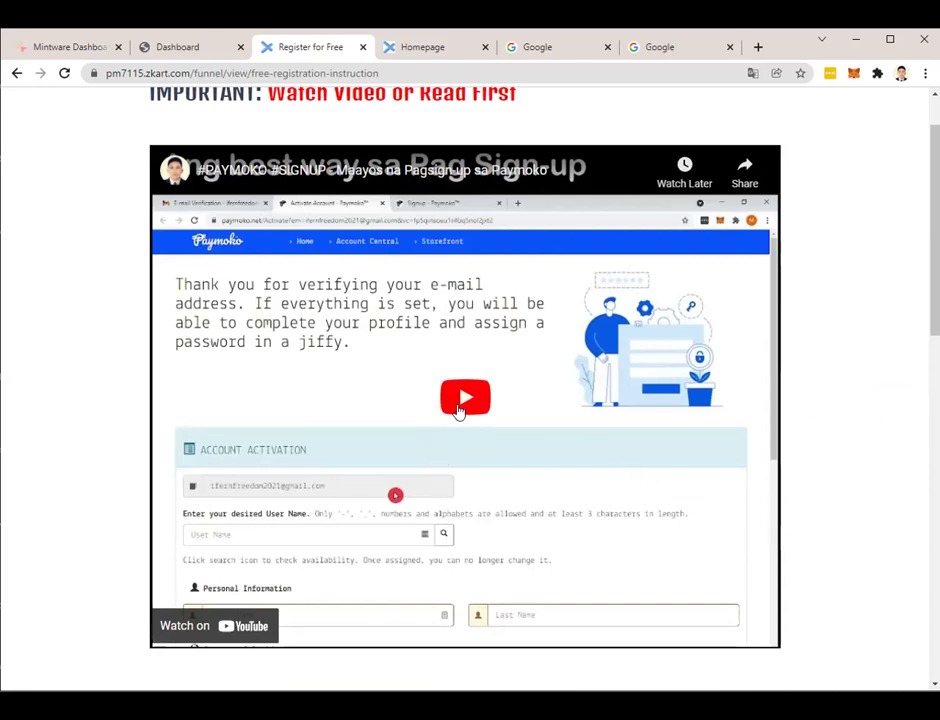
click(463, 400)
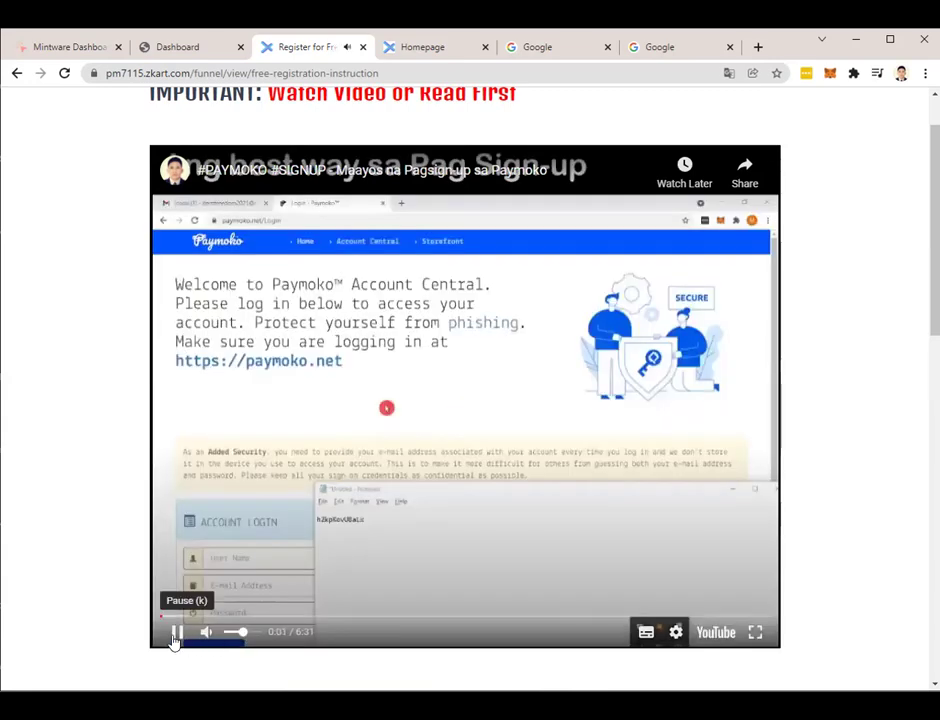
click(175, 636)
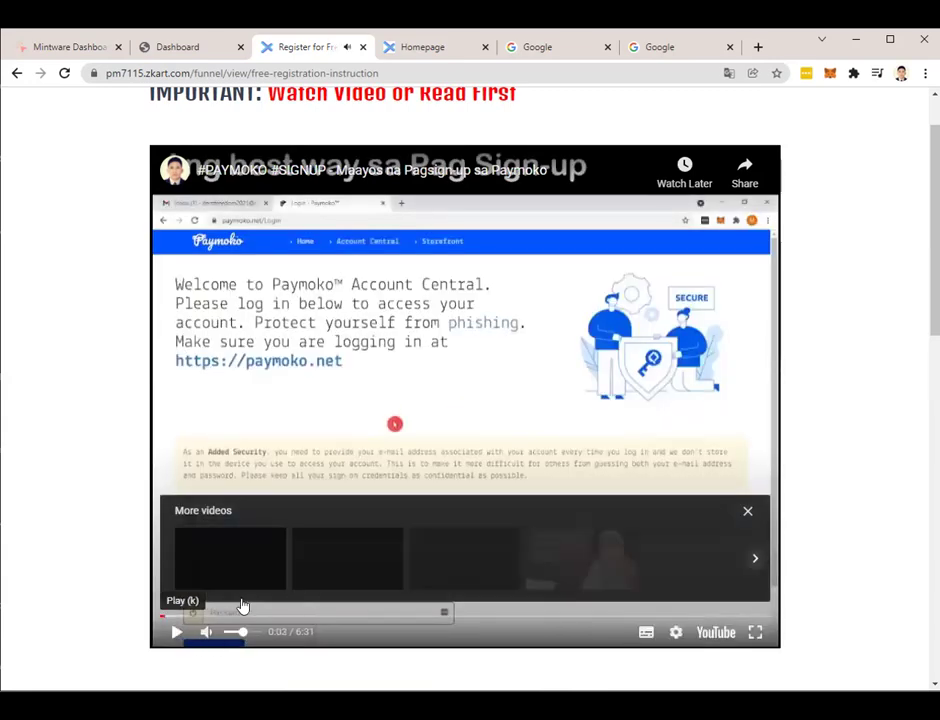
Examine the written sign-up instructions below the registration video, down to the Click to Sign-up button
scroll(551, 328, down, 6)
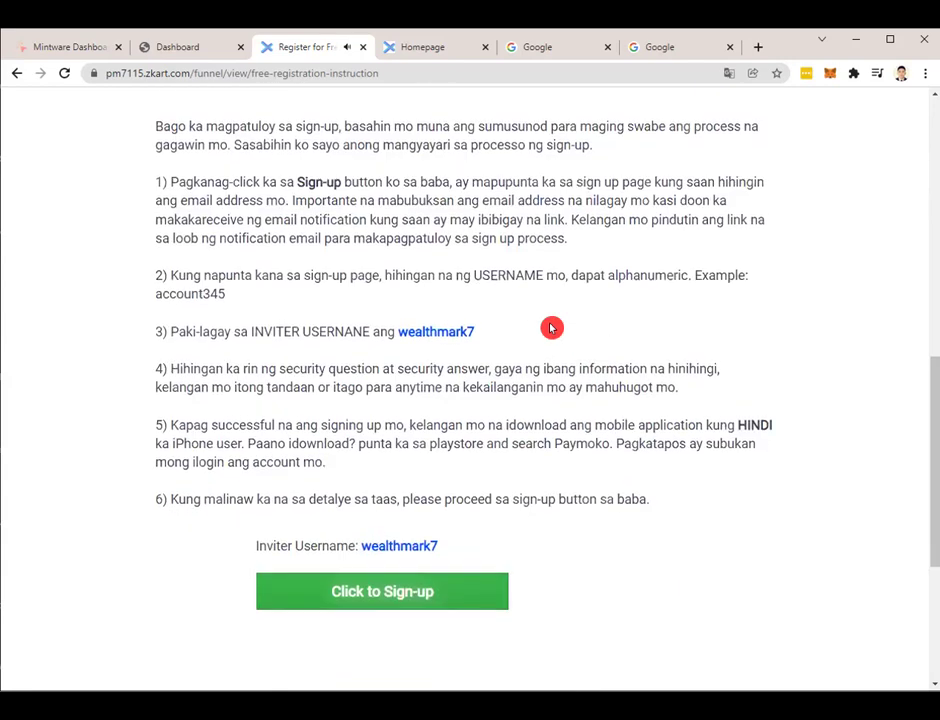
scroll(551, 328, up, 4)
scroll(551, 328, up, 3)
scroll(551, 328, down, 6)
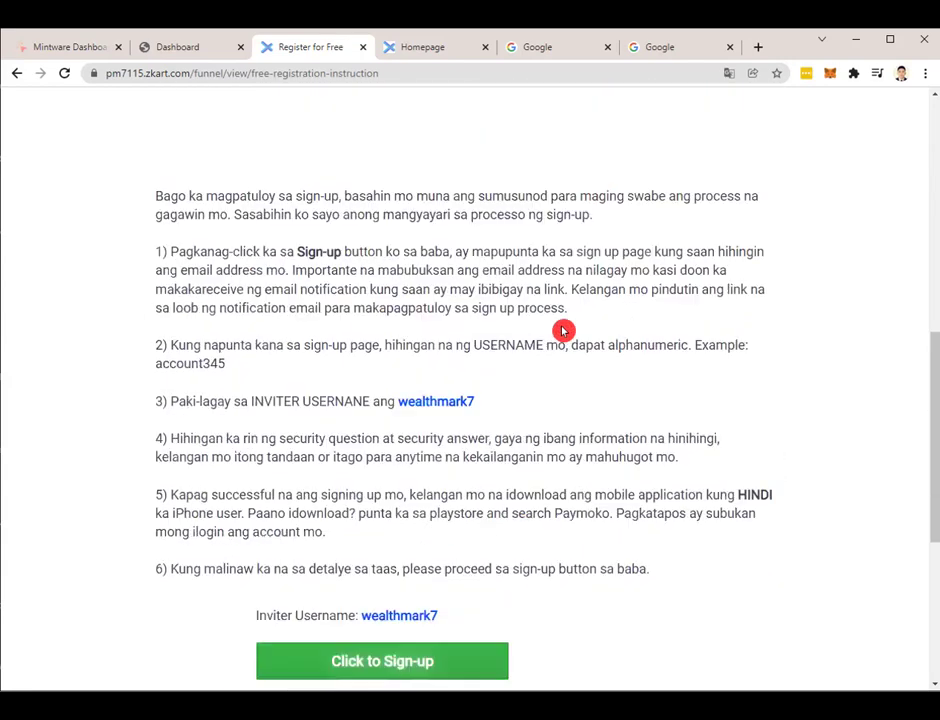
scroll(256, 195, down, 2)
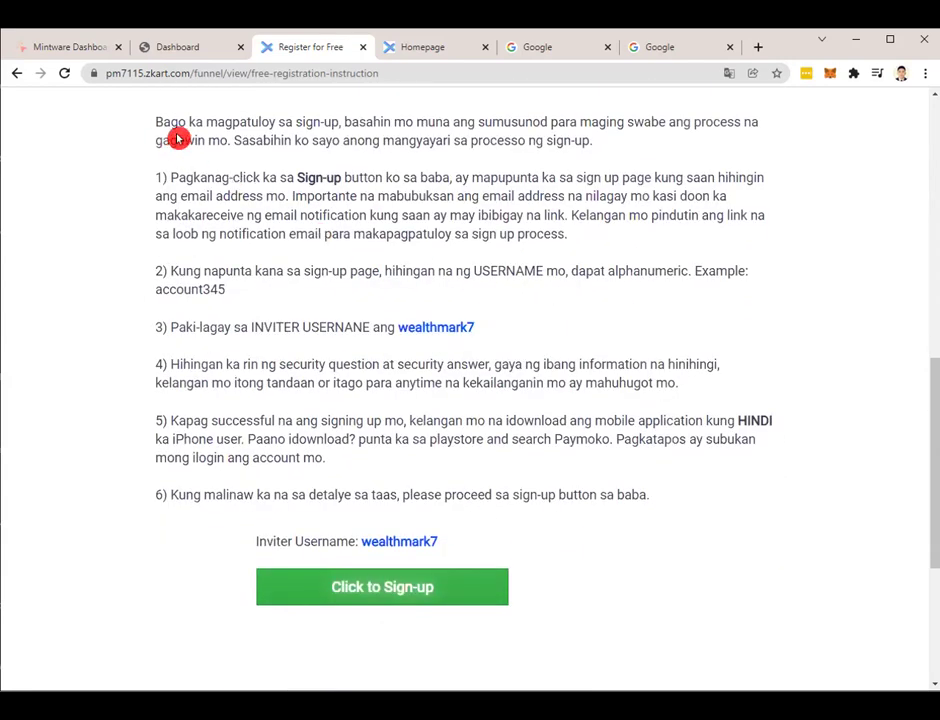
scroll(581, 266, up, 5)
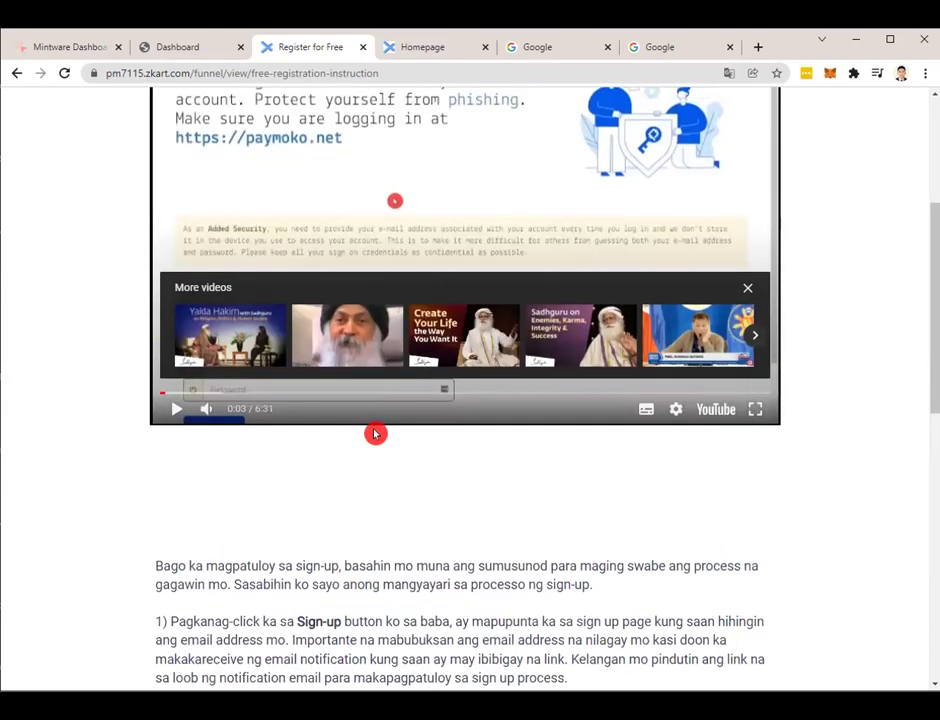
scroll(375, 432, down, 6)
scroll(375, 432, up, 6)
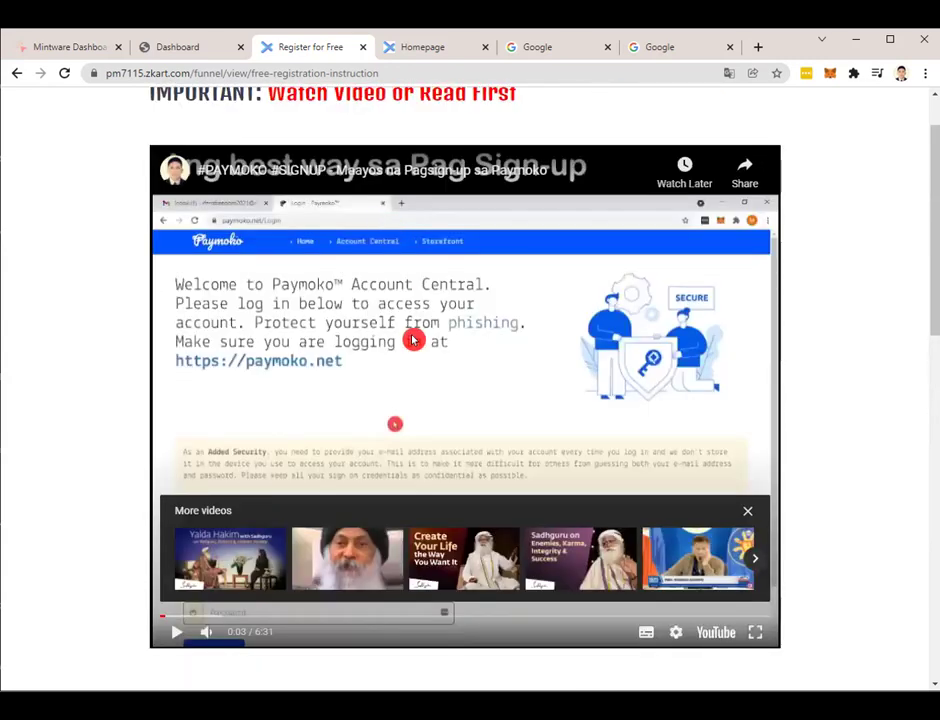
scroll(585, 393, down, 10)
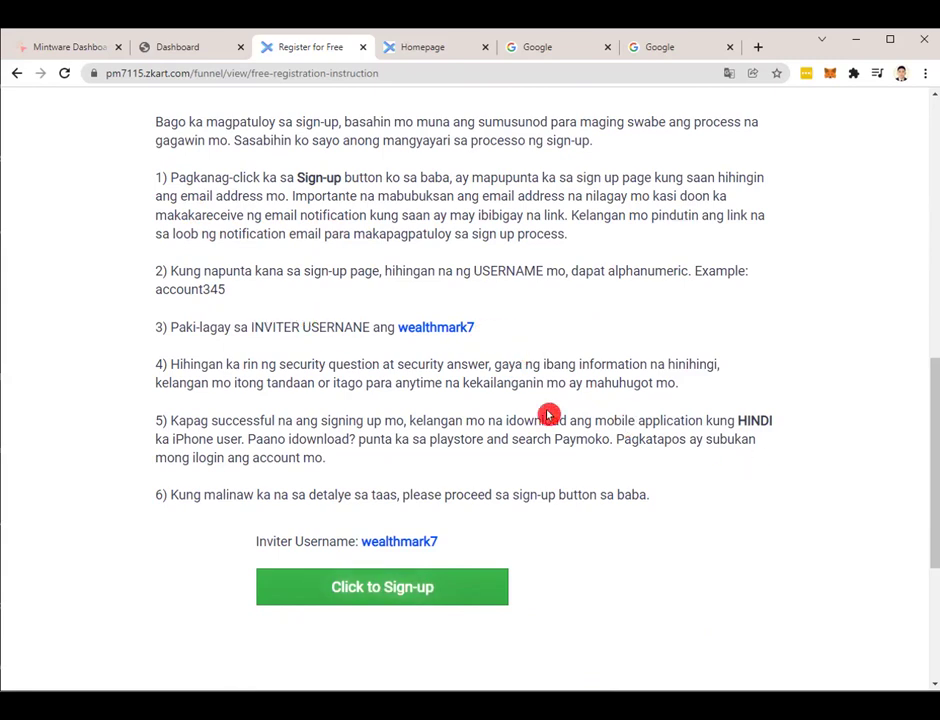
scroll(236, 369, down, 3)
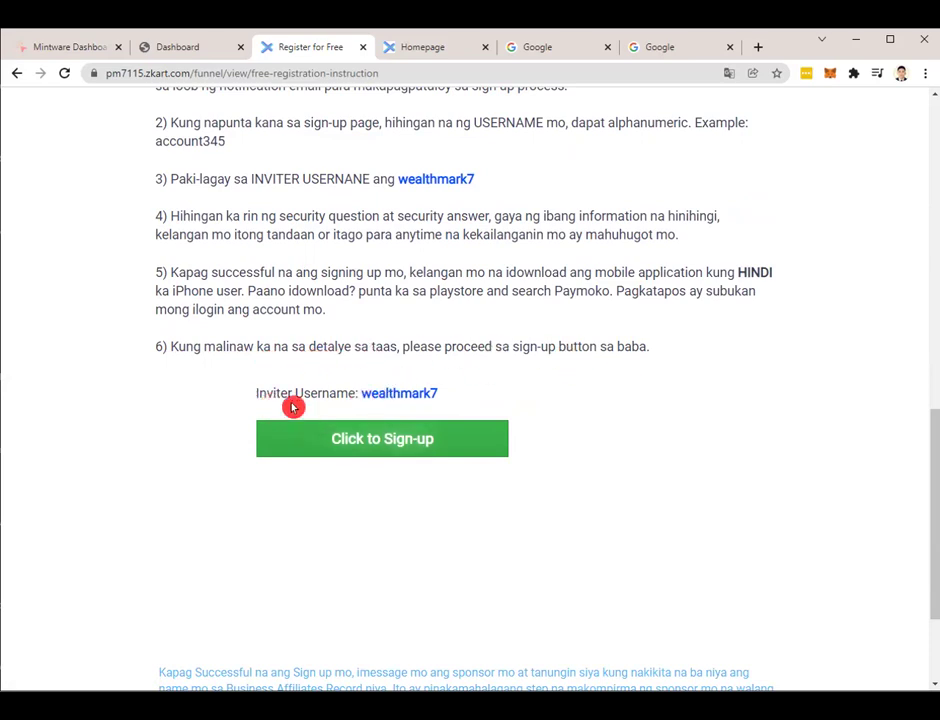
Follow the Click to Sign-up link to the Paymoko signup page and inspect its address and e-mail verification field
click(384, 450)
click(400, 438)
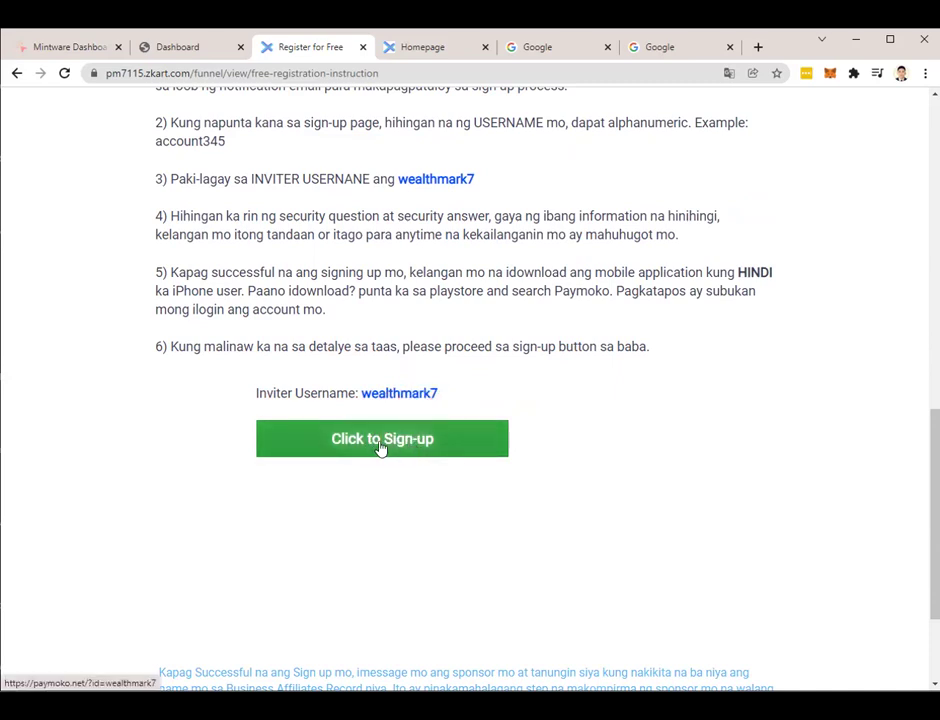
click(359, 443)
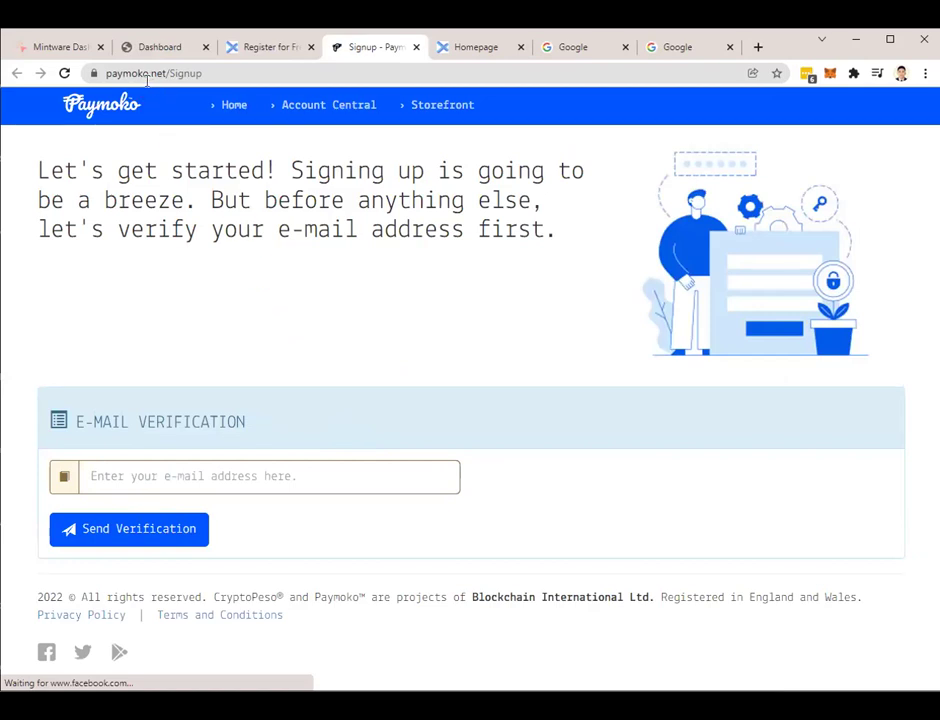
click(177, 85)
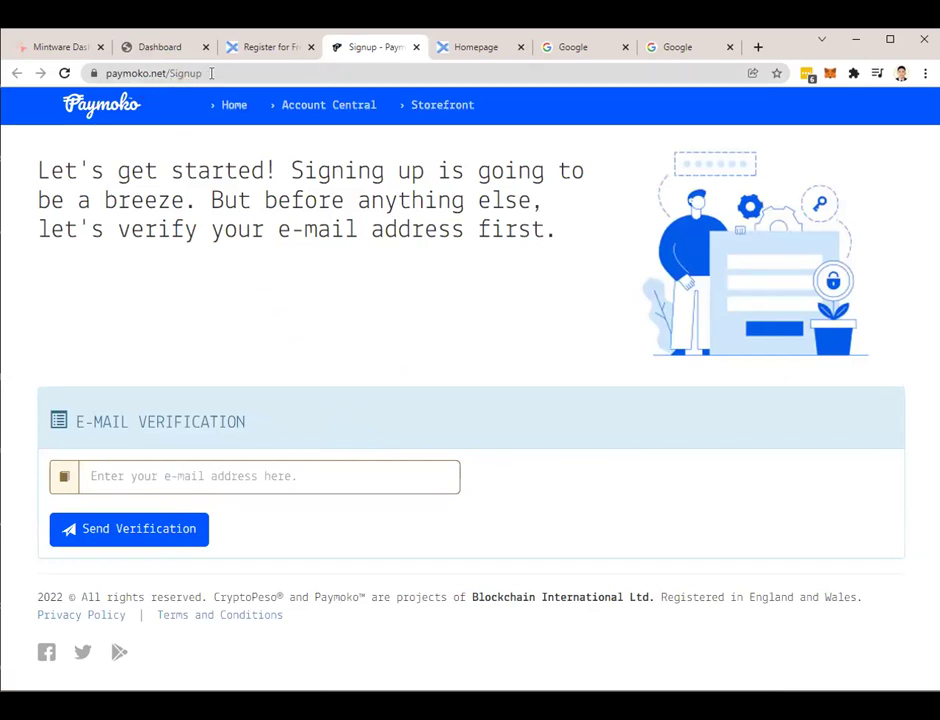
click(106, 75)
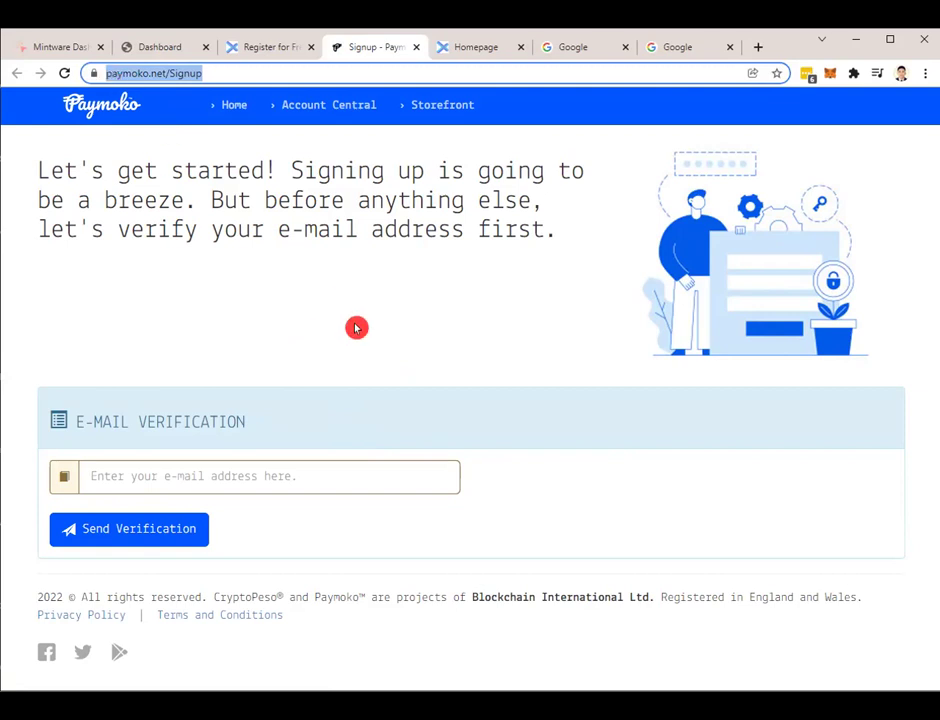
click(277, 478)
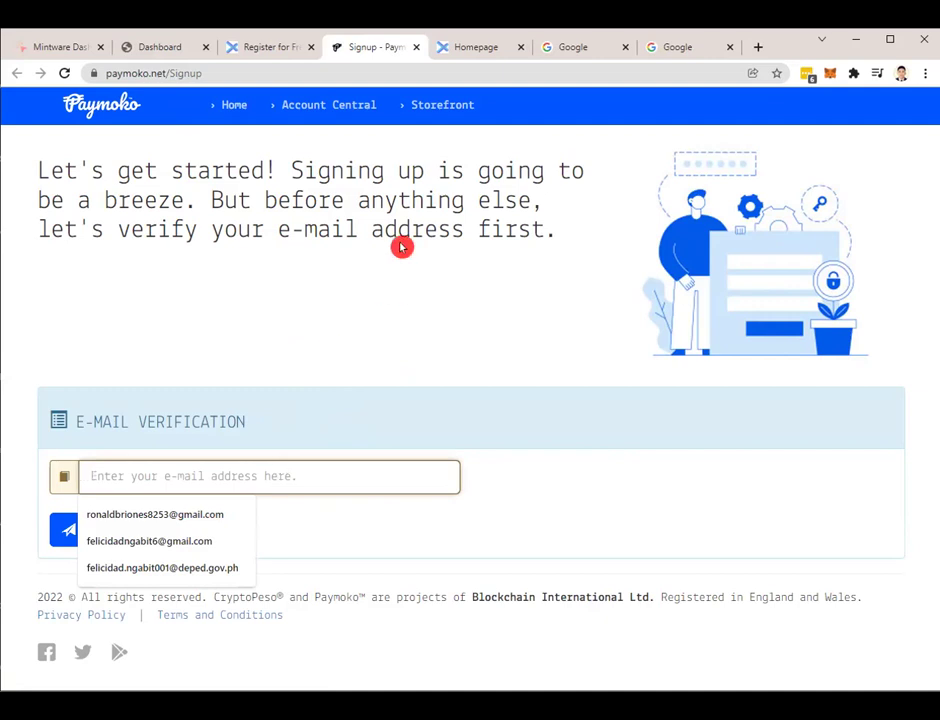
Compare the funnel's registration instruction page with the Paymoko signup page, and look over the instructions again
click(262, 50)
scroll(370, 315, up, 3)
scroll(391, 331, up, 10)
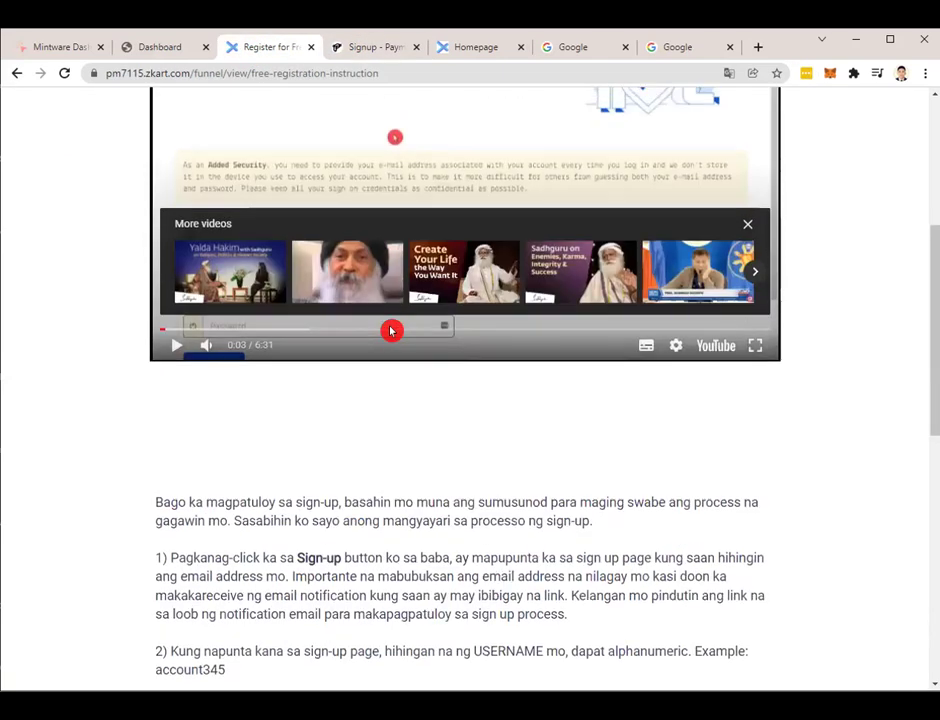
click(368, 49)
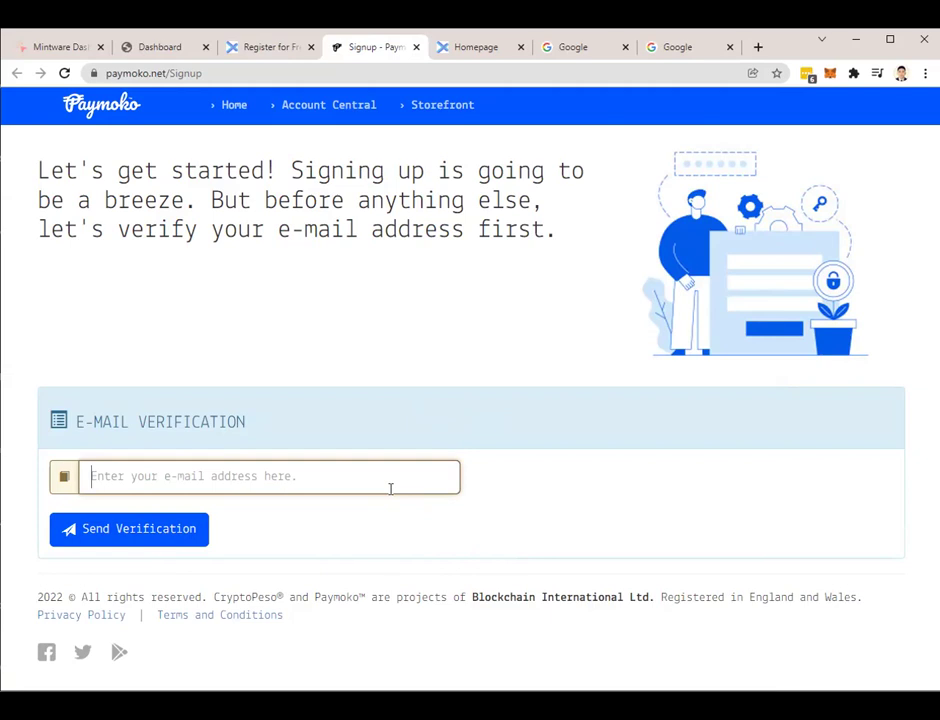
click(271, 48)
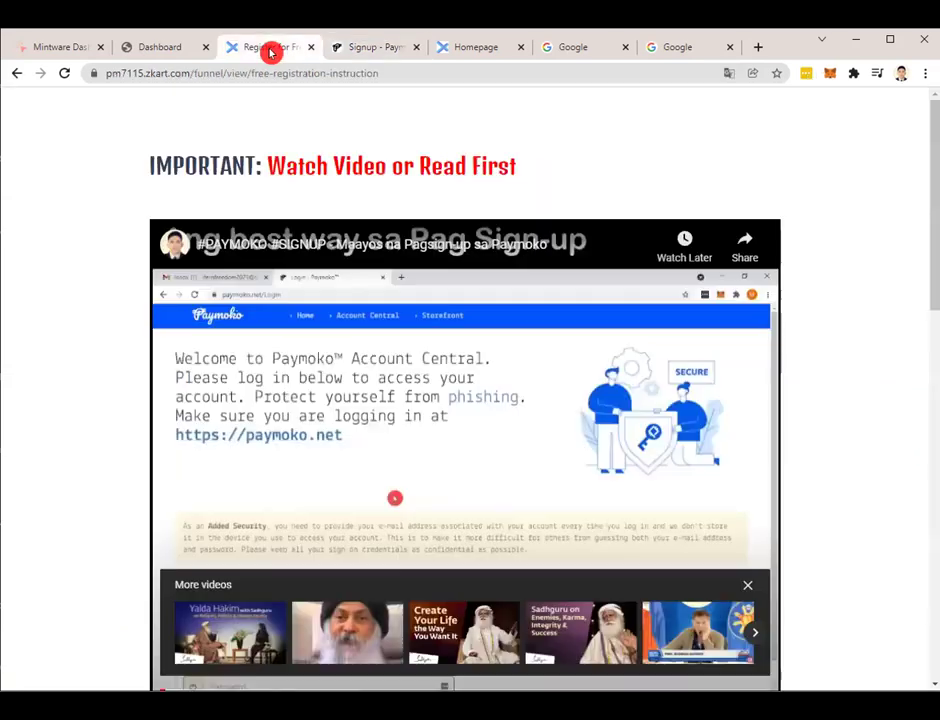
scroll(693, 632, down, 5)
scroll(566, 575, up, 5)
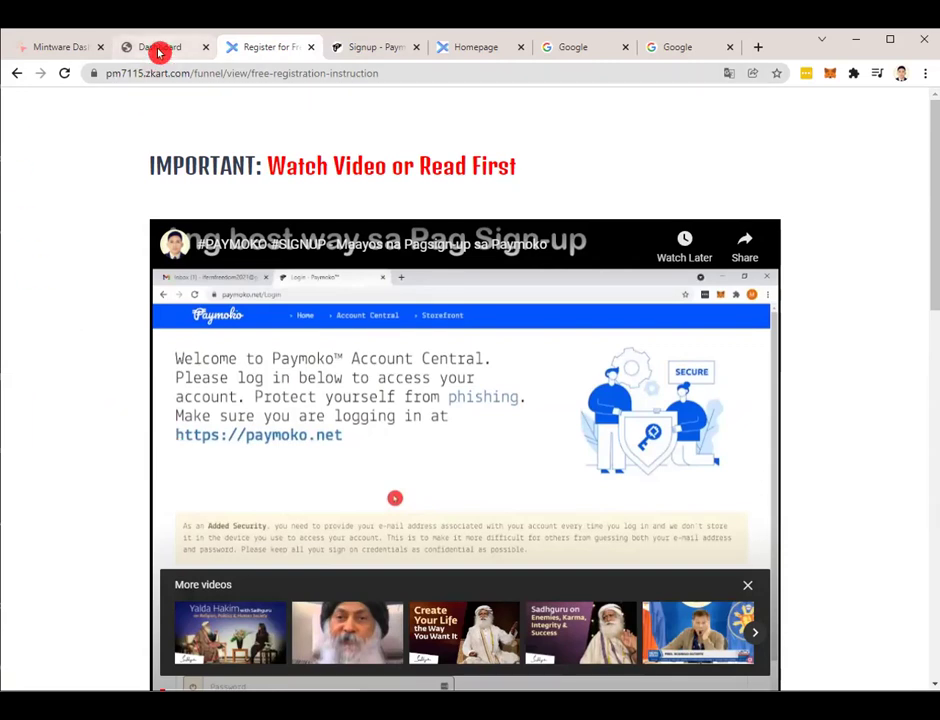
Look over the registration instruction page again, from the video down to the Business Guide ng ating Upline button
scroll(529, 350, down, 10)
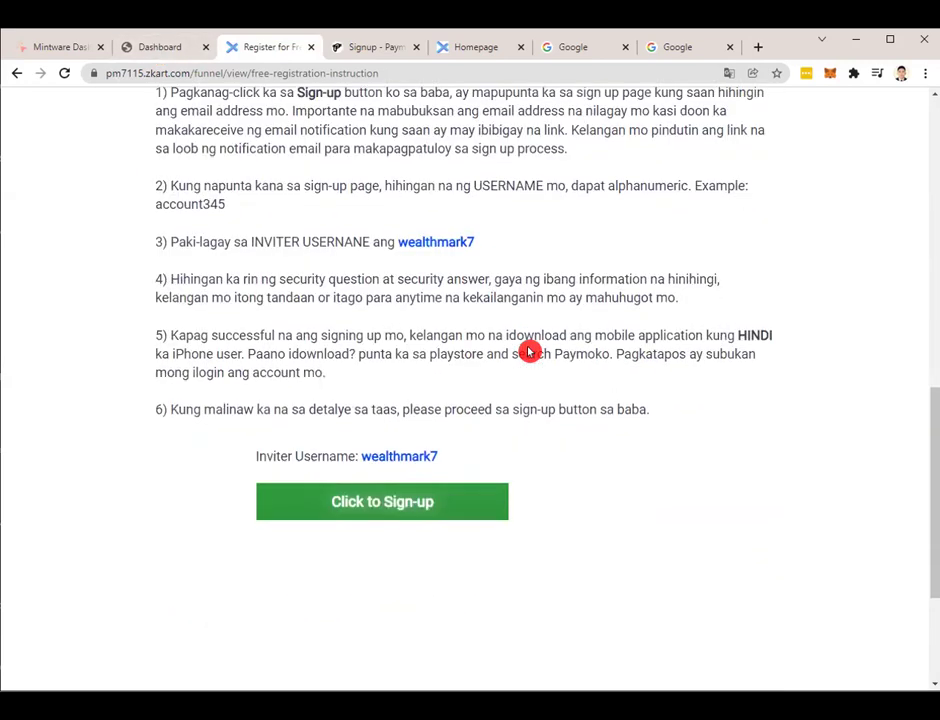
scroll(359, 552, down, 2)
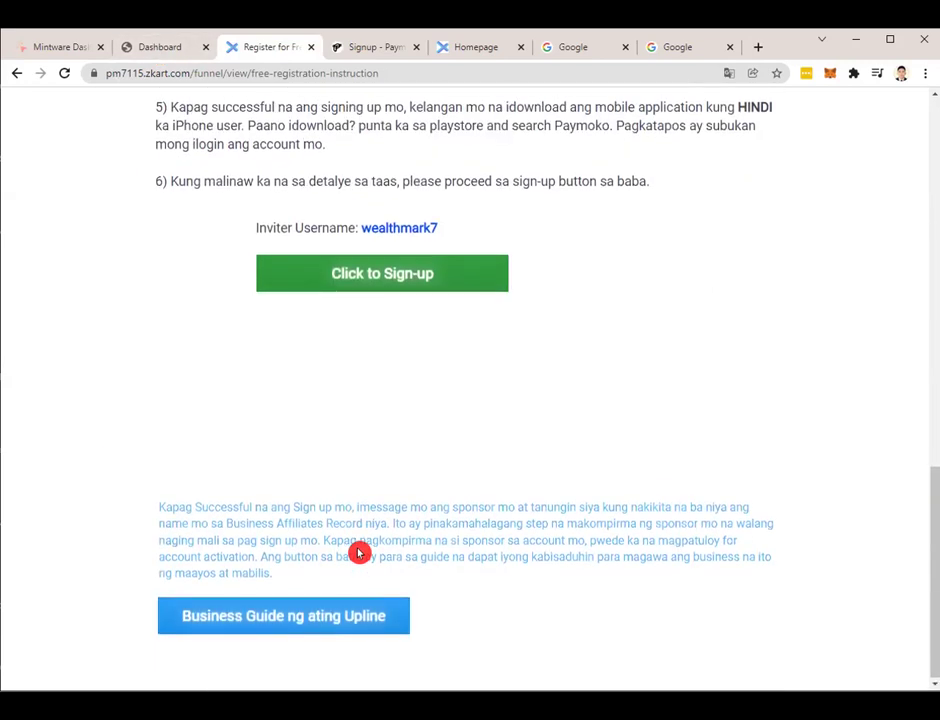
scroll(359, 552, up, 4)
scroll(359, 552, up, 6)
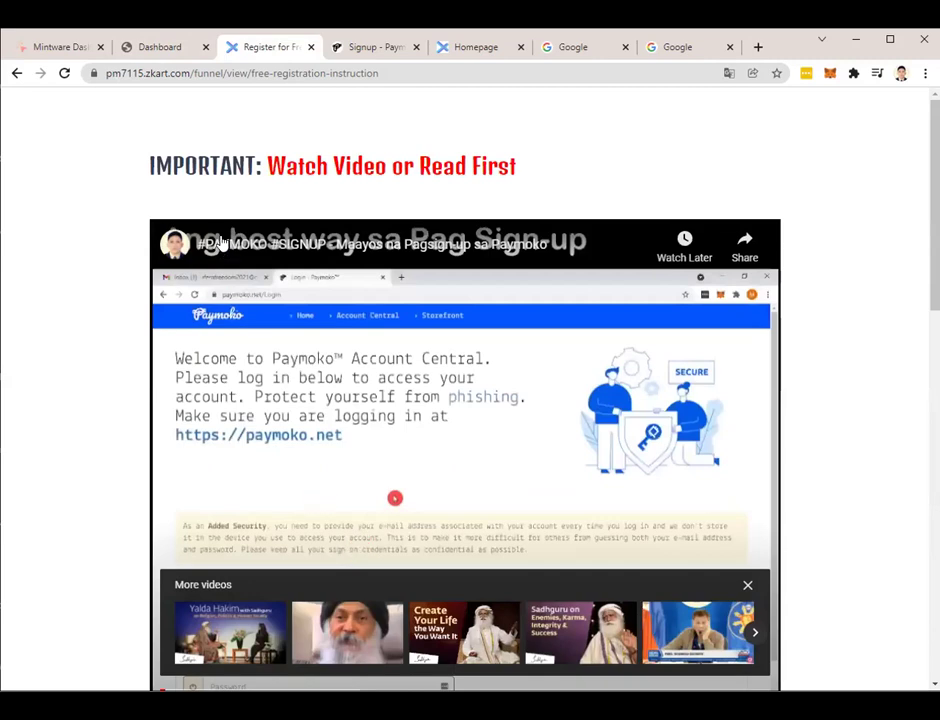
scroll(279, 348, down, 15)
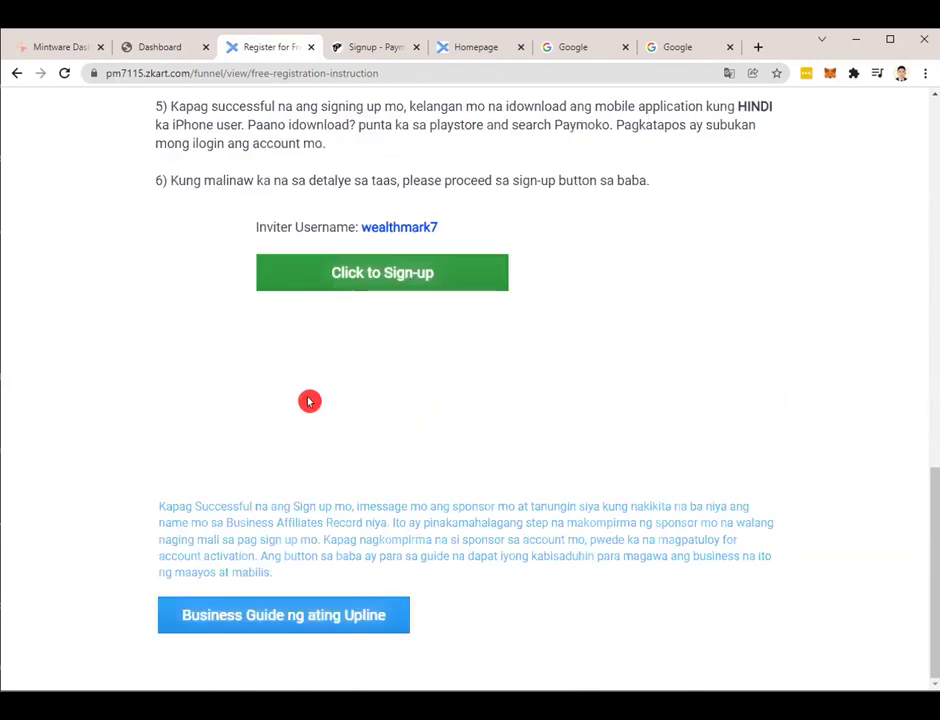
scroll(321, 593, up, 15)
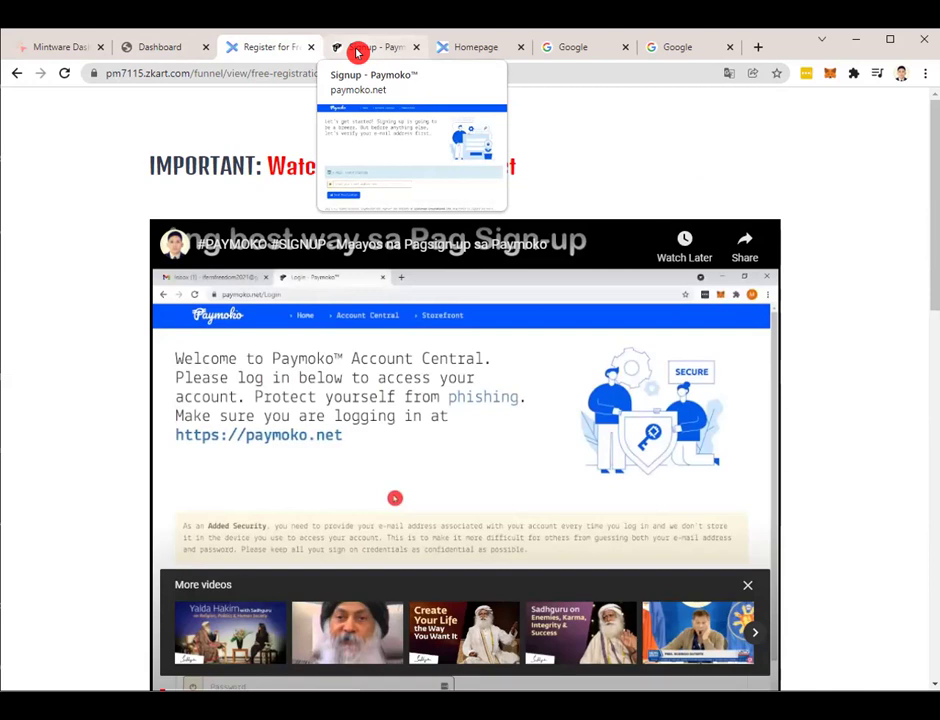
Compare the funnel steps dashboard with the registration instruction page and the Paymoko signup page
click(152, 48)
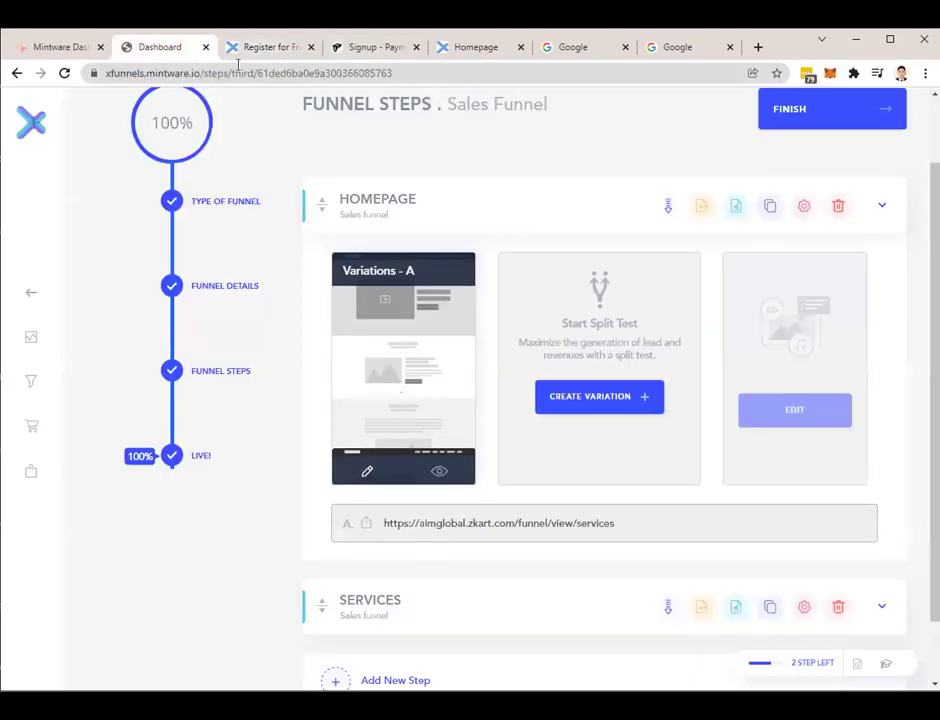
click(254, 59)
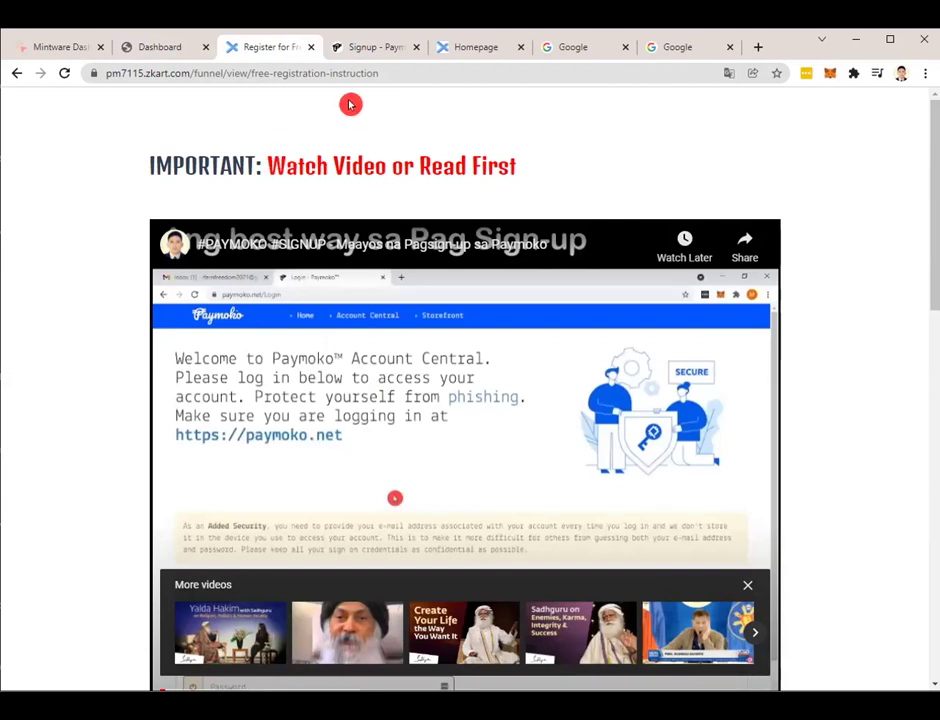
click(395, 50)
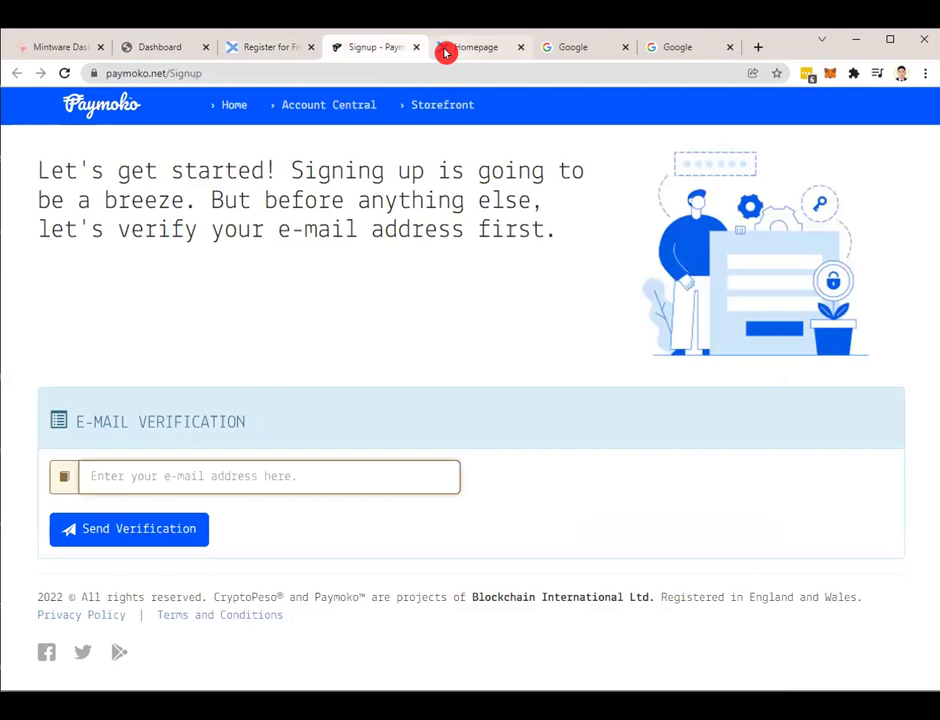
click(264, 50)
Open the sales funnel's Homepage in the page builder, switch it to the mobile layout and look over the whole page
click(160, 50)
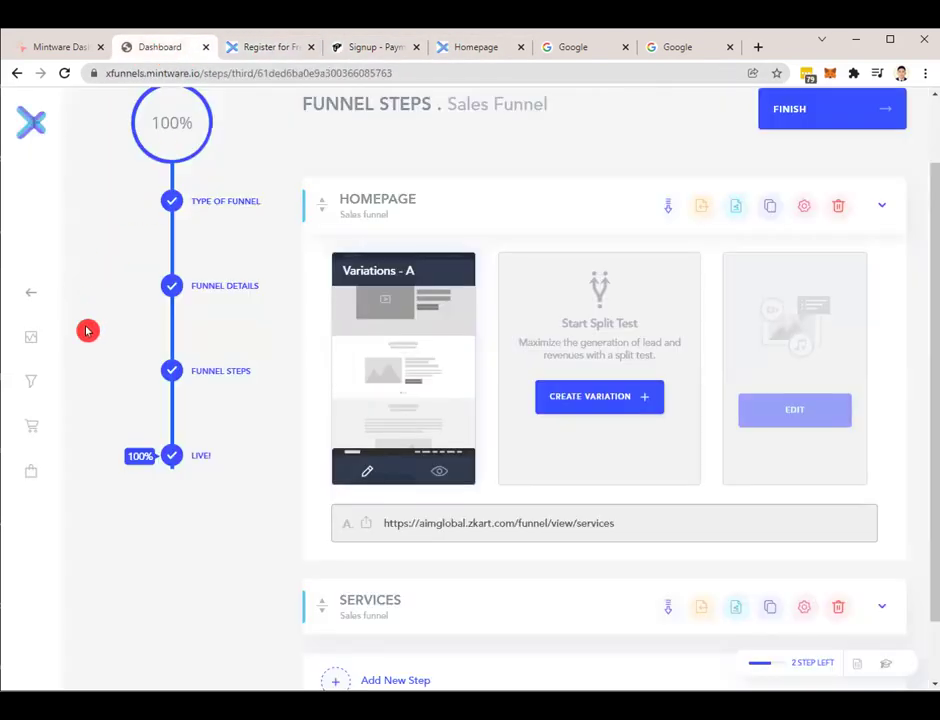
click(367, 472)
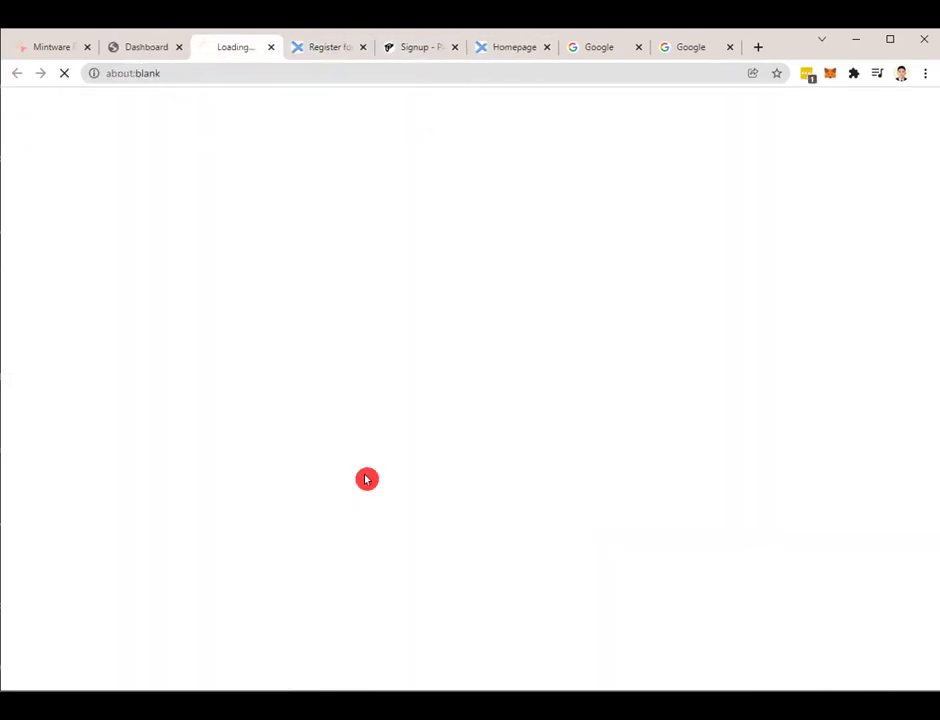
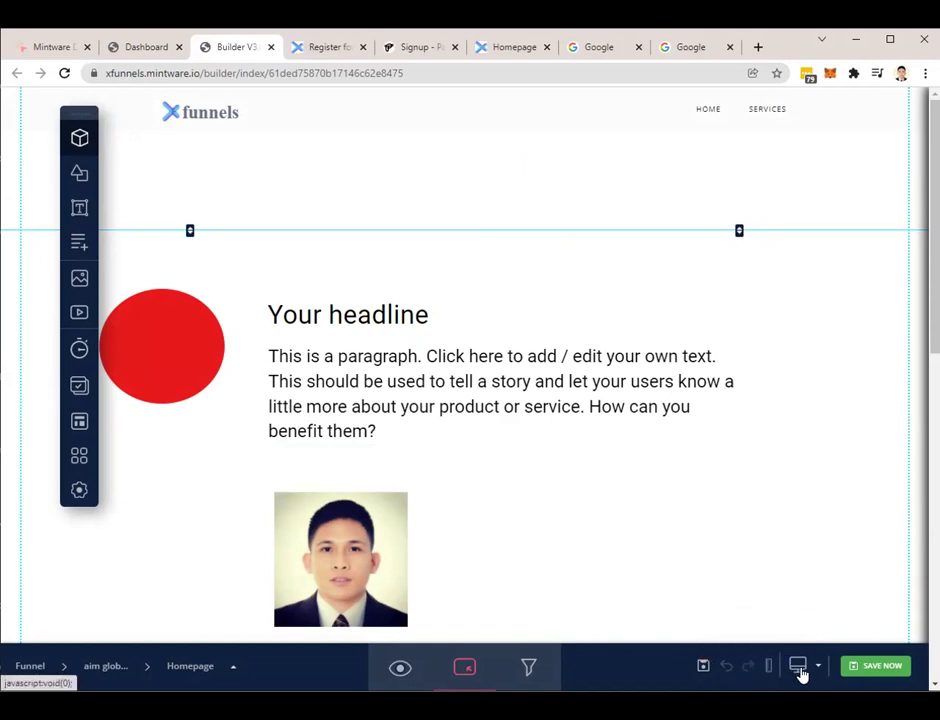
click(799, 670)
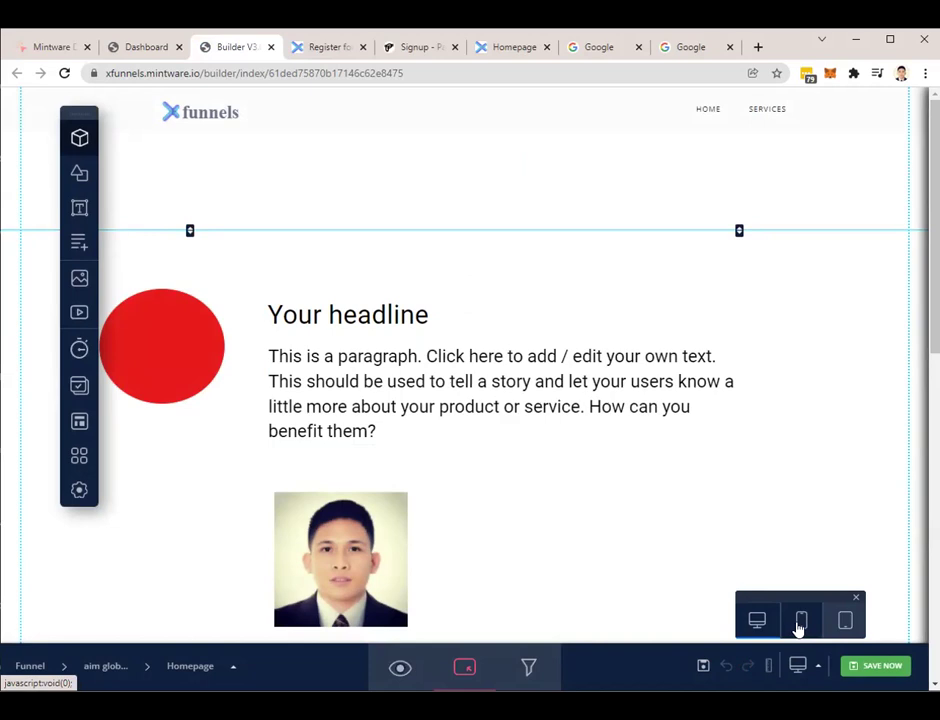
click(801, 624)
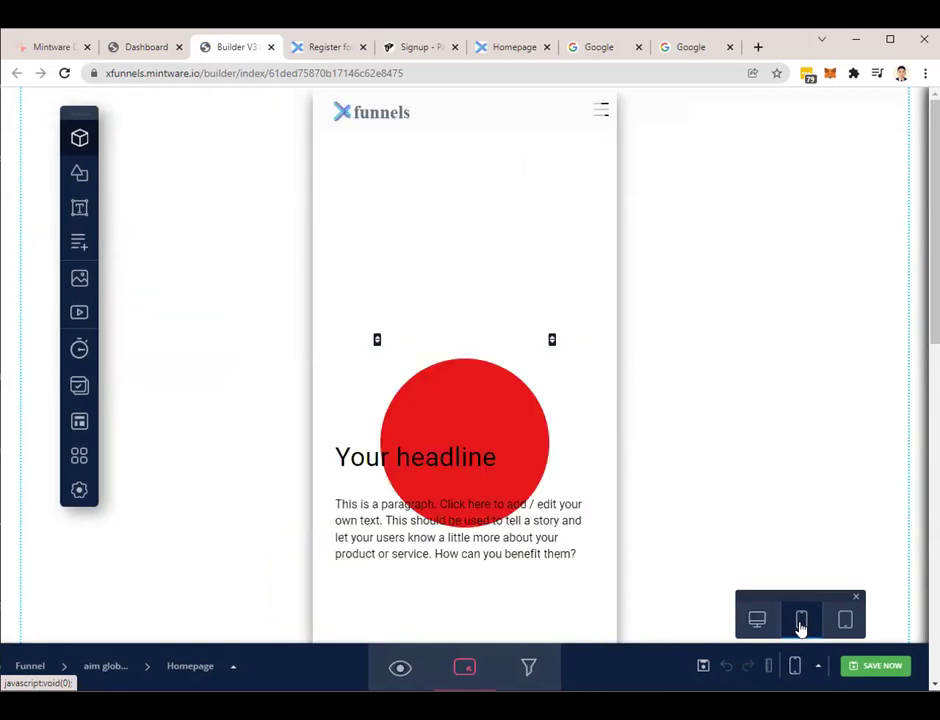
scroll(560, 470, down, 5)
scroll(563, 476, down, 4)
scroll(562, 480, up, 8)
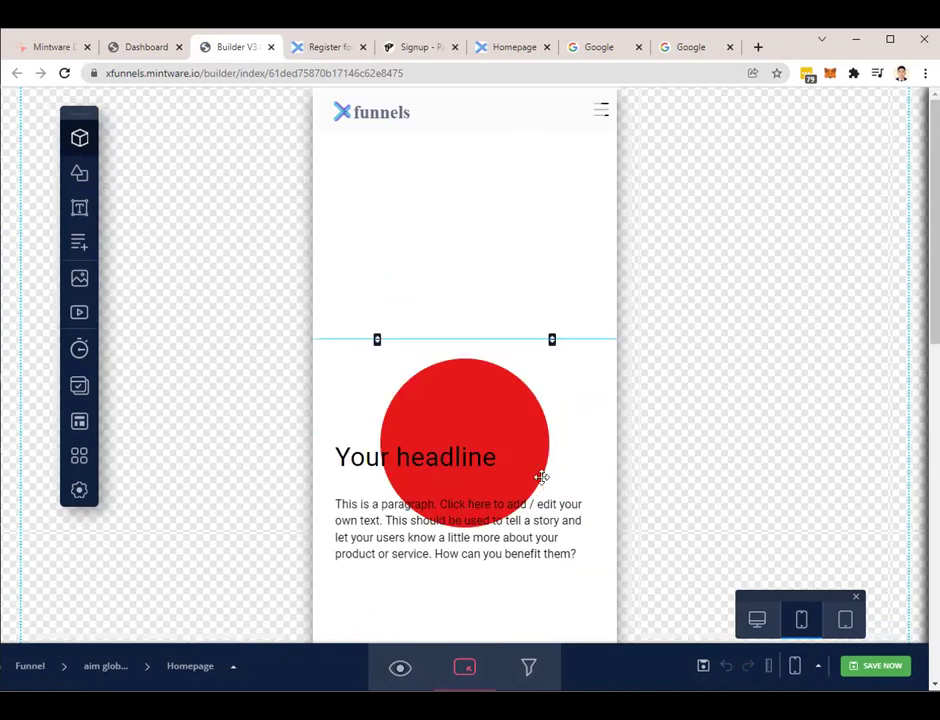
Move the red circle off the text into the empty section above the headline, to about X 101, Y 13
click(509, 423)
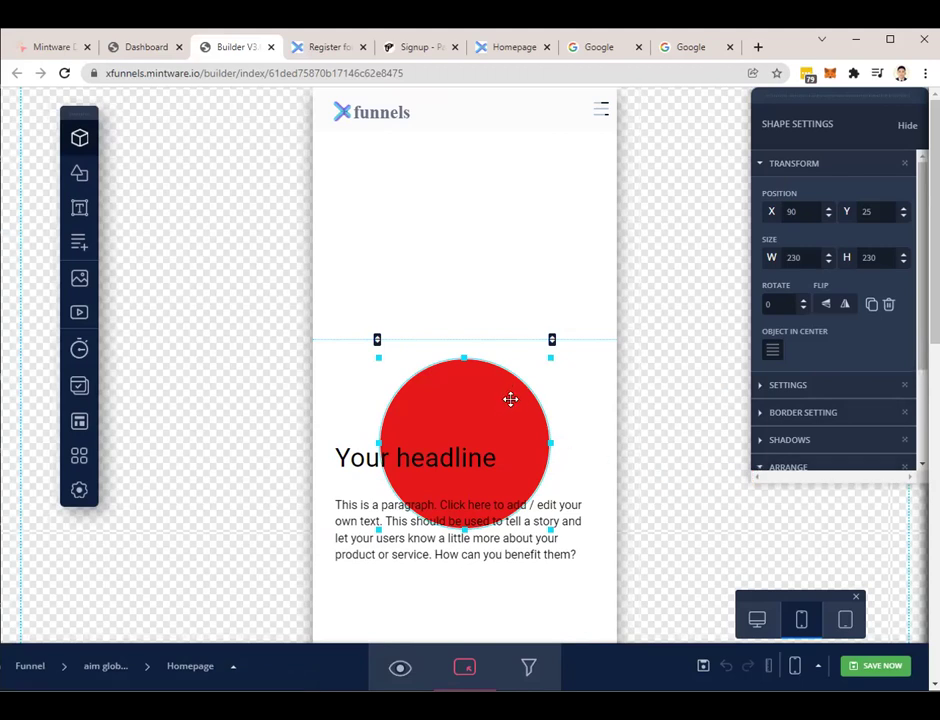
drag(482, 403, 441, 162)
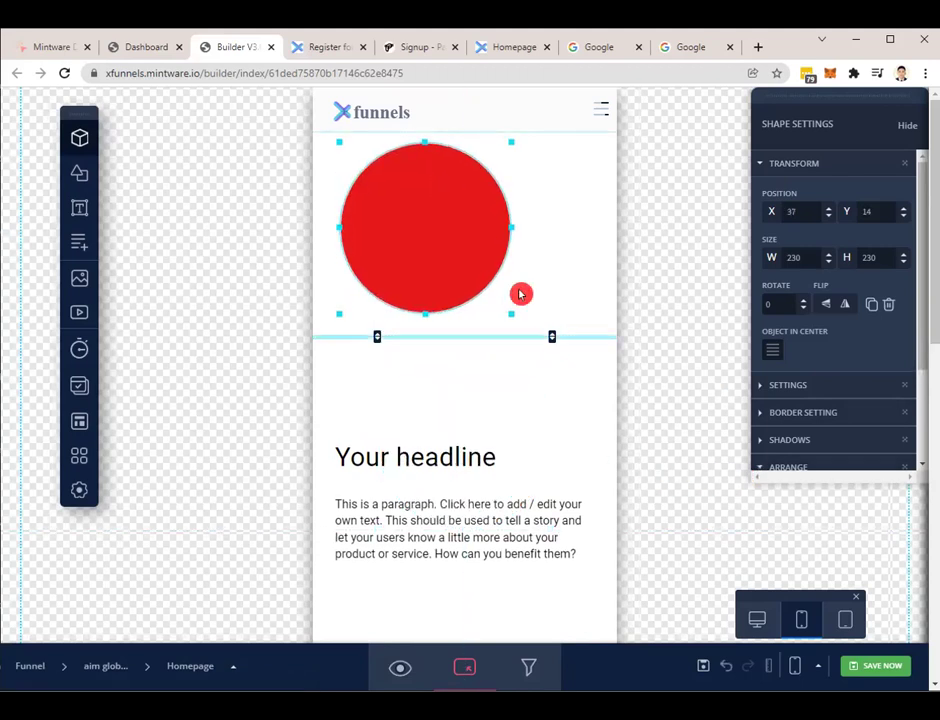
scroll(541, 392, down, 5)
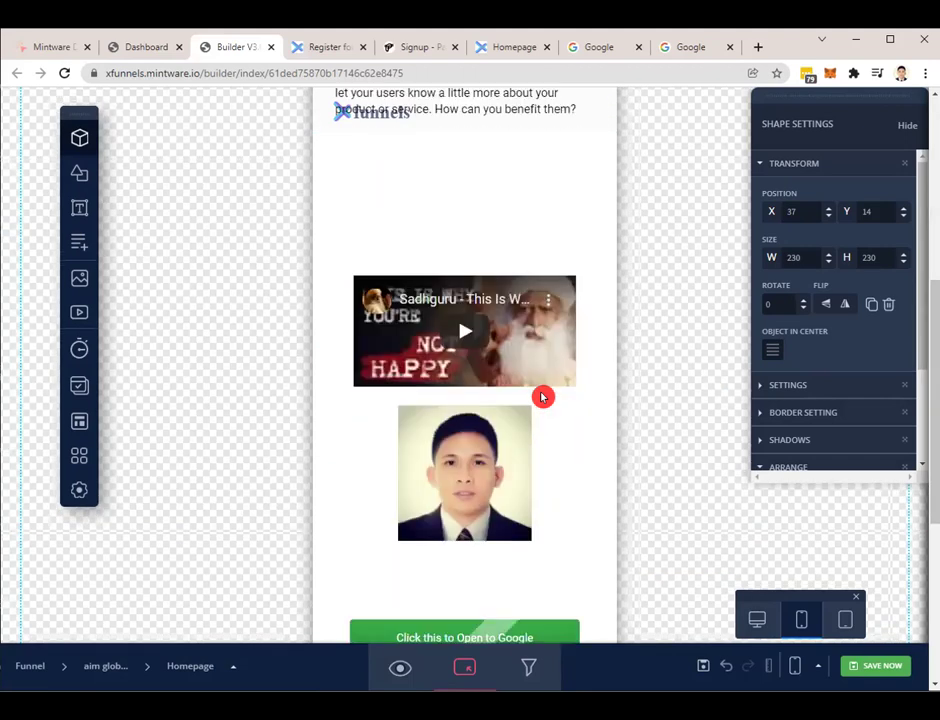
scroll(542, 395, up, 5)
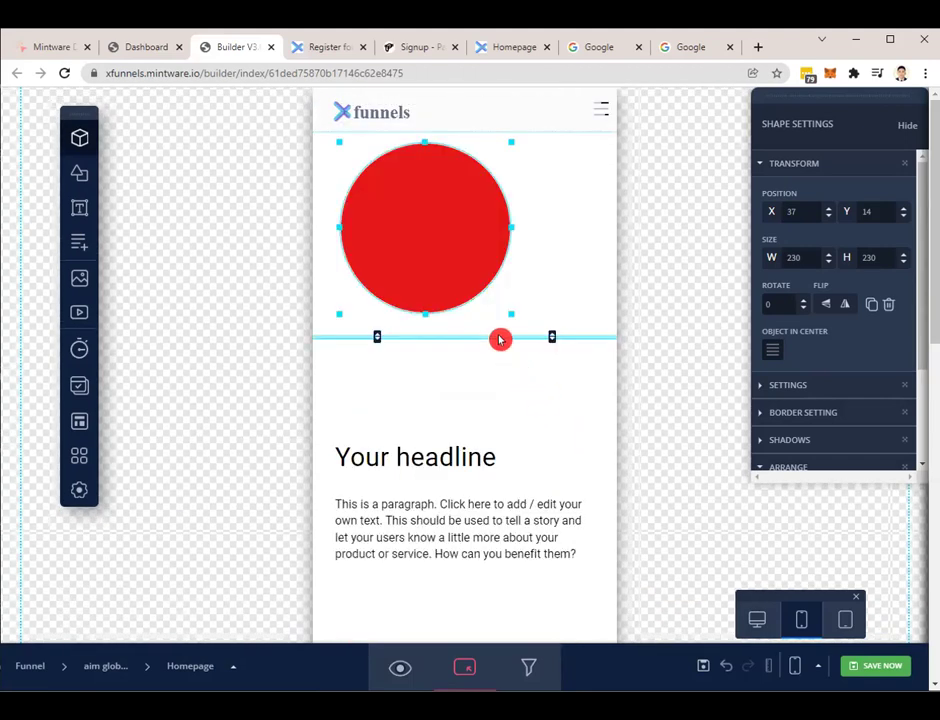
drag(468, 233, 500, 233)
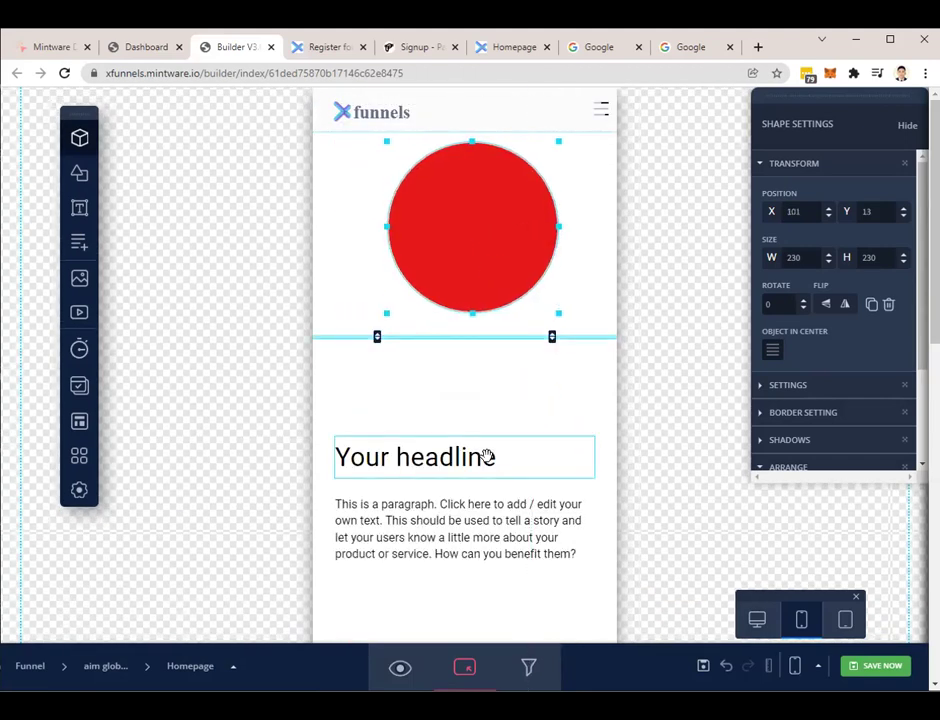
Move the headline up to about X 36, Y 28 and bring the paragraph up directly beneath it
drag(477, 457, 481, 381)
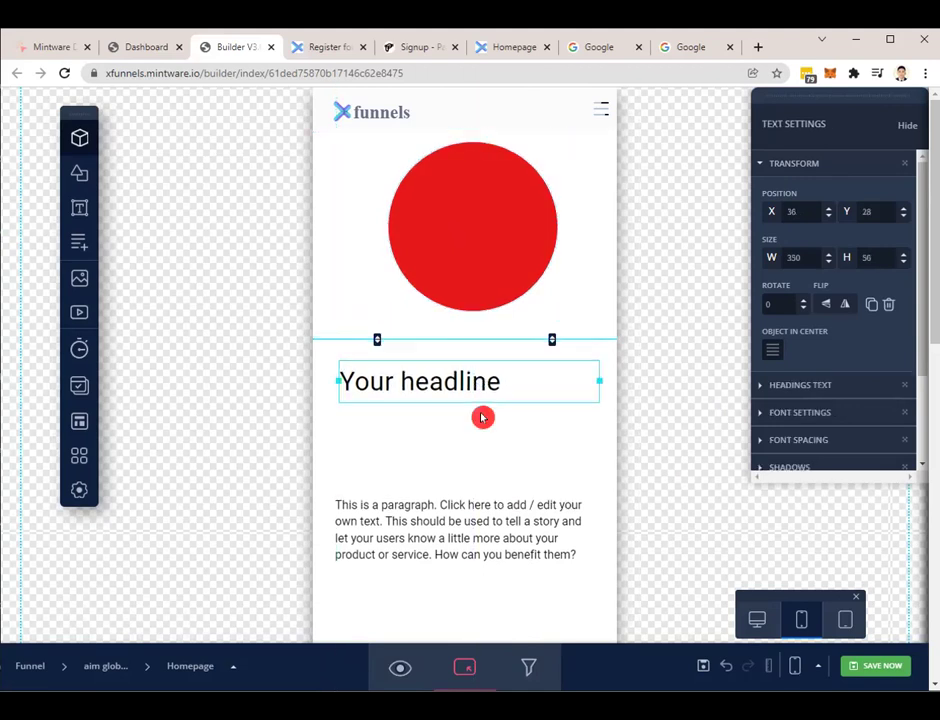
drag(468, 515, 467, 441)
Move the Sadhguru video up beneath the paragraph and enlarge it to about 364 by 201
scroll(467, 441, down, 3)
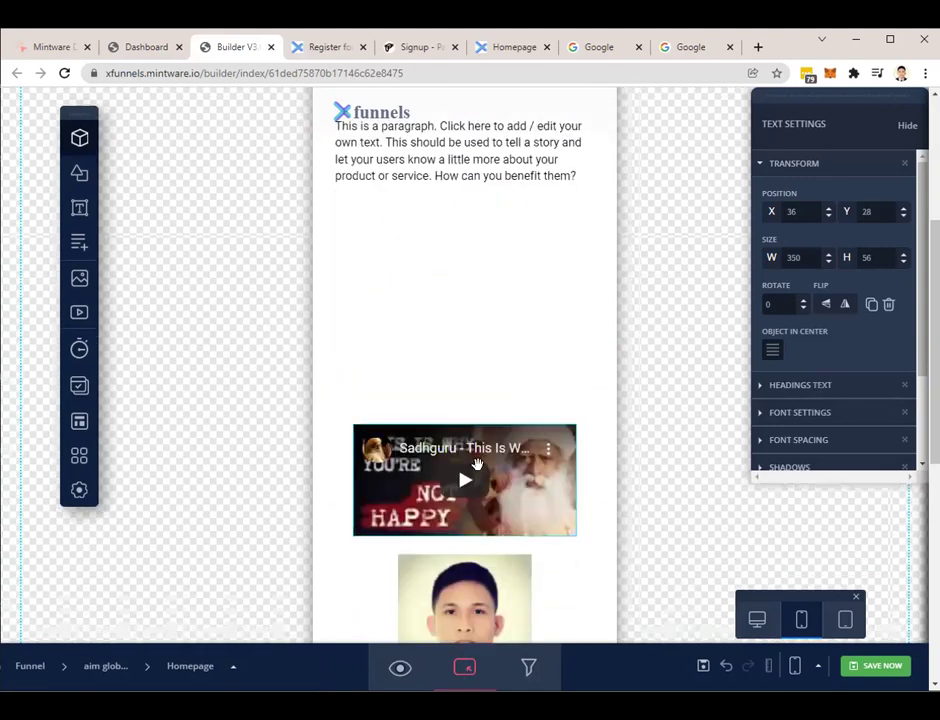
scroll(470, 384, up, 1)
mouse_move(460, 346)
mouse_down()
mouse_move(461, 329)
mouse_move(447, 338)
mouse_move(459, 334)
mouse_up()
click(564, 413)
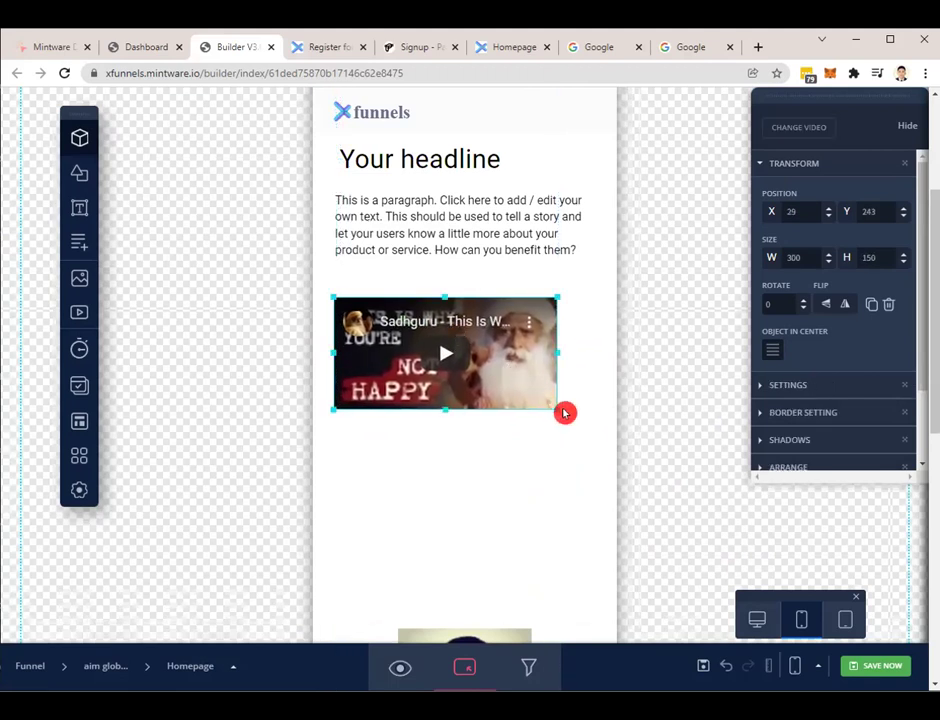
mouse_move(576, 424)
mouse_down()
mouse_move(605, 446)
mouse_move(584, 422)
mouse_up()
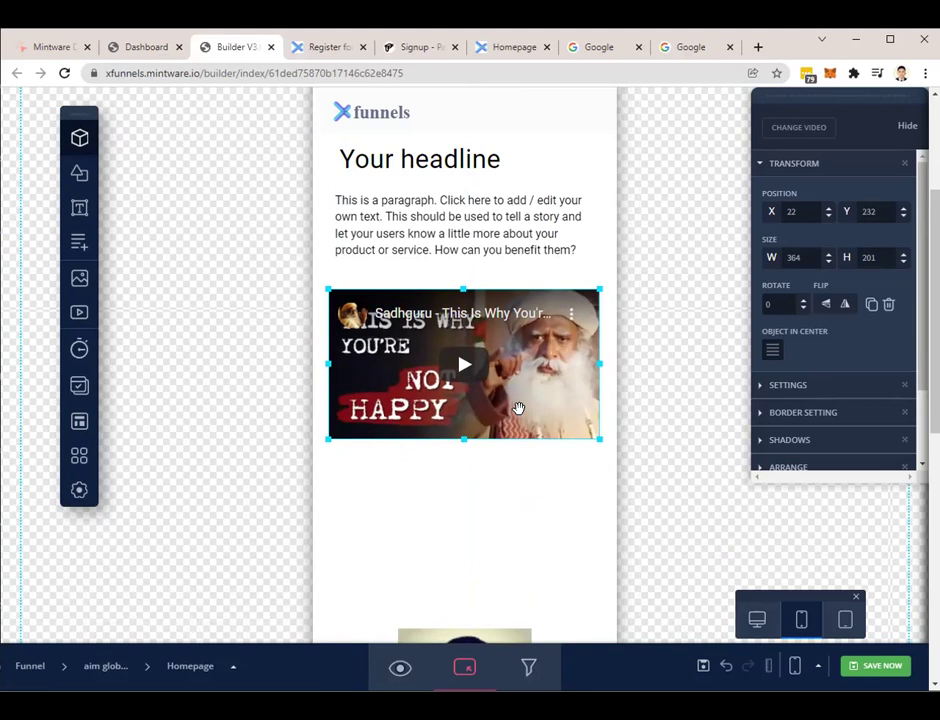
Lower the video to about X 19, Y 247 and shift the paragraph slightly left to line up with it
scroll(518, 408, up, 4)
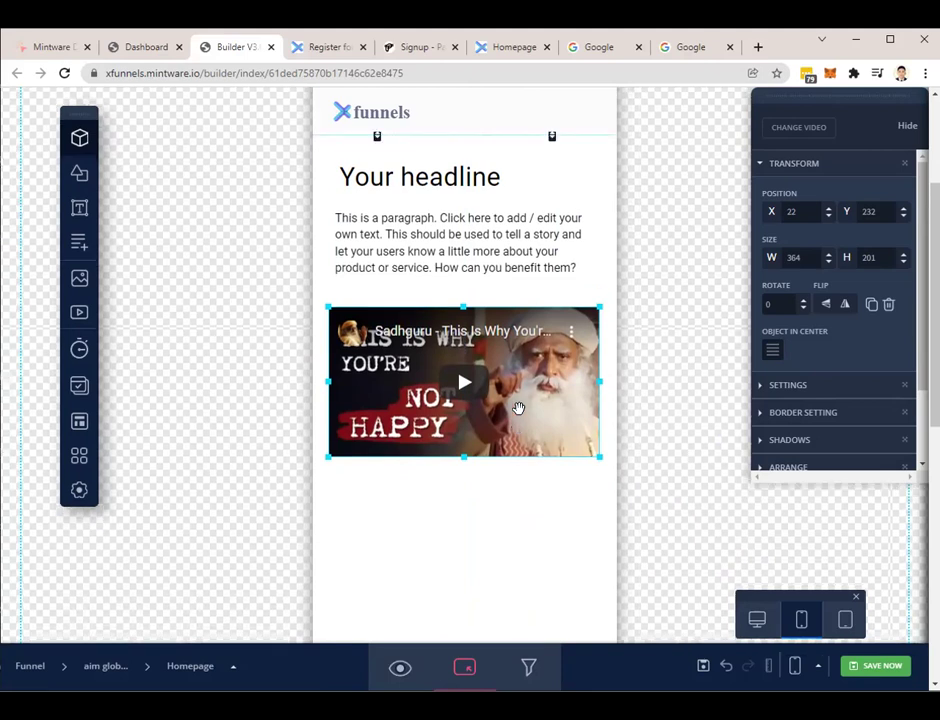
scroll(521, 414, down, 7)
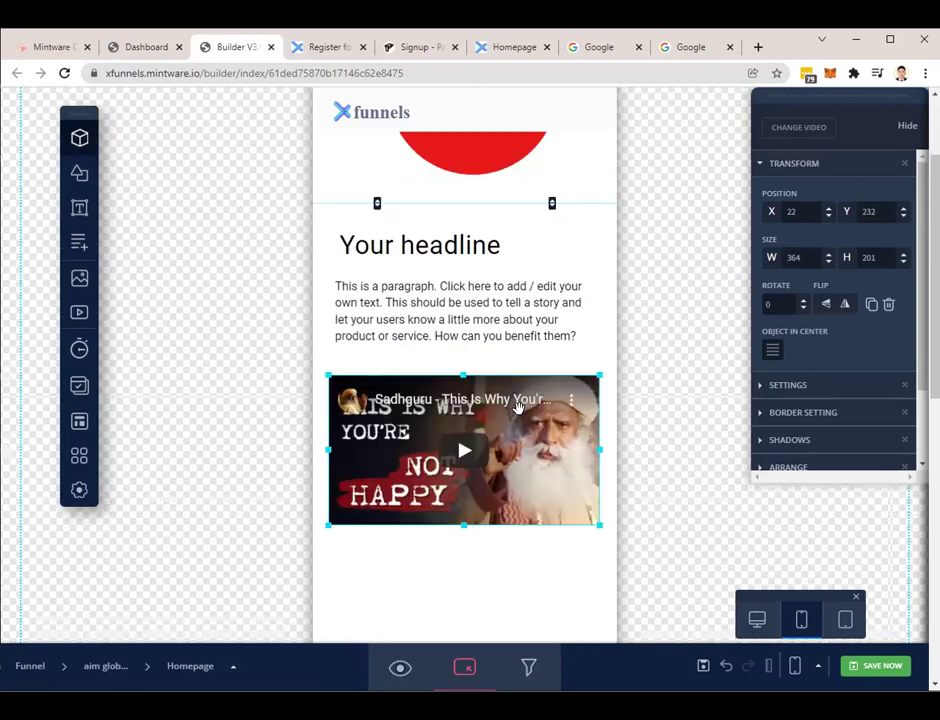
scroll(524, 413, up, 4)
mouse_move(518, 408)
mouse_down()
mouse_move(512, 397)
mouse_move(516, 435)
mouse_move(515, 420)
mouse_up()
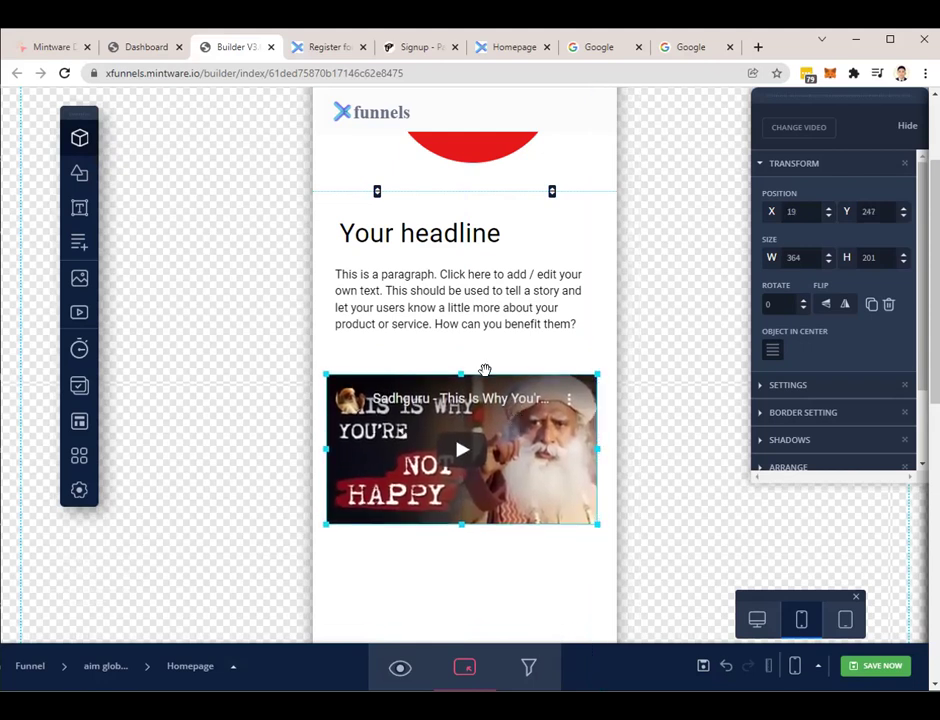
drag(495, 321, 487, 325)
Shrink the red circle to roughly the headline's height, place it over the start of the headline, and save the page
scroll(487, 325, up, 3)
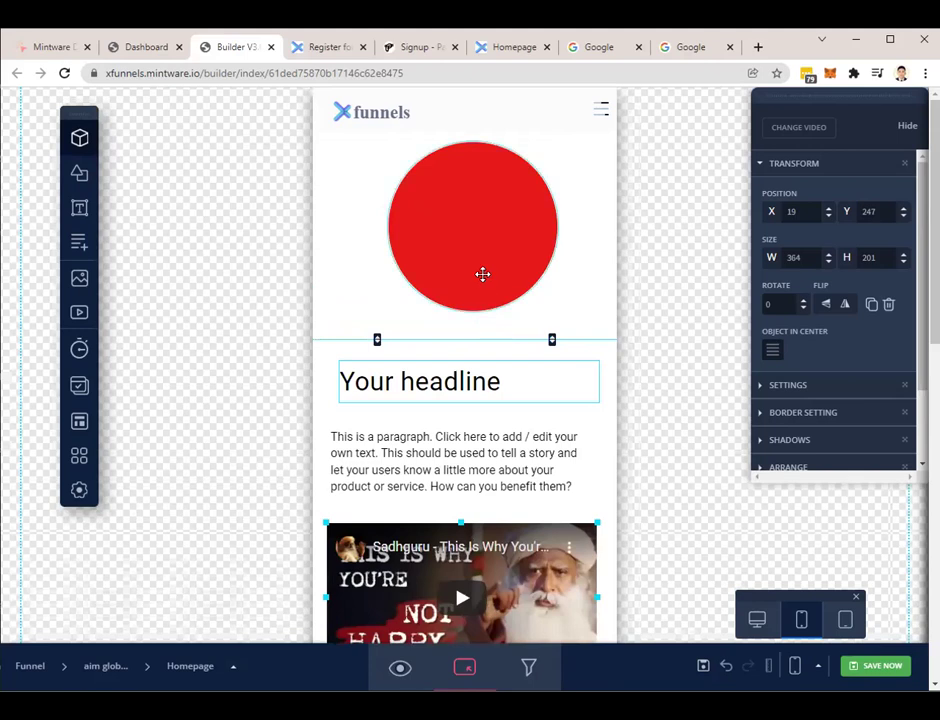
click(482, 274)
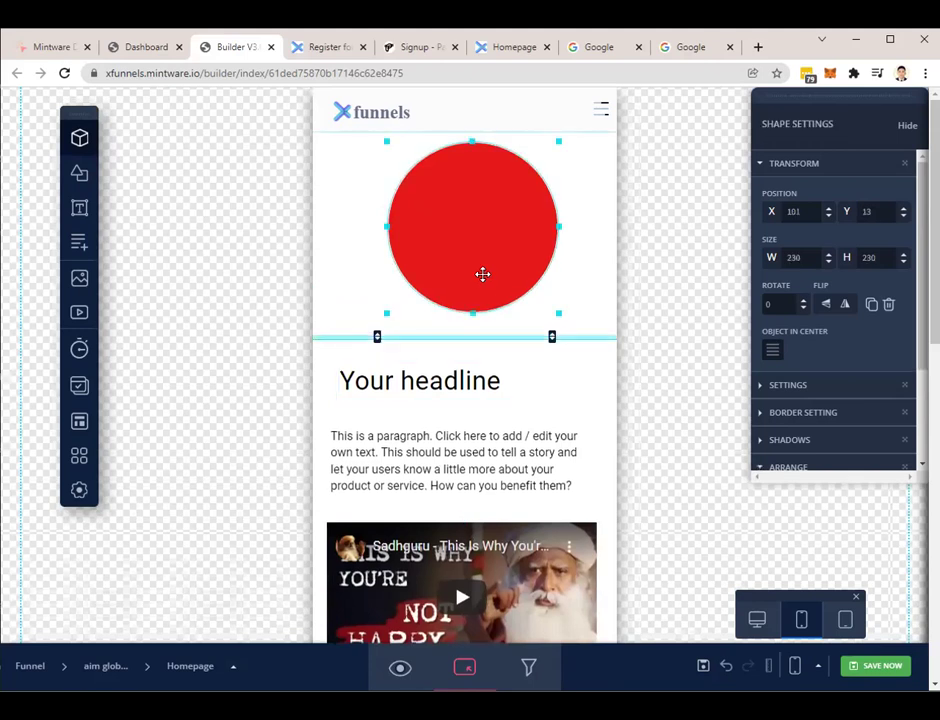
drag(558, 312, 518, 271)
drag(478, 231, 441, 248)
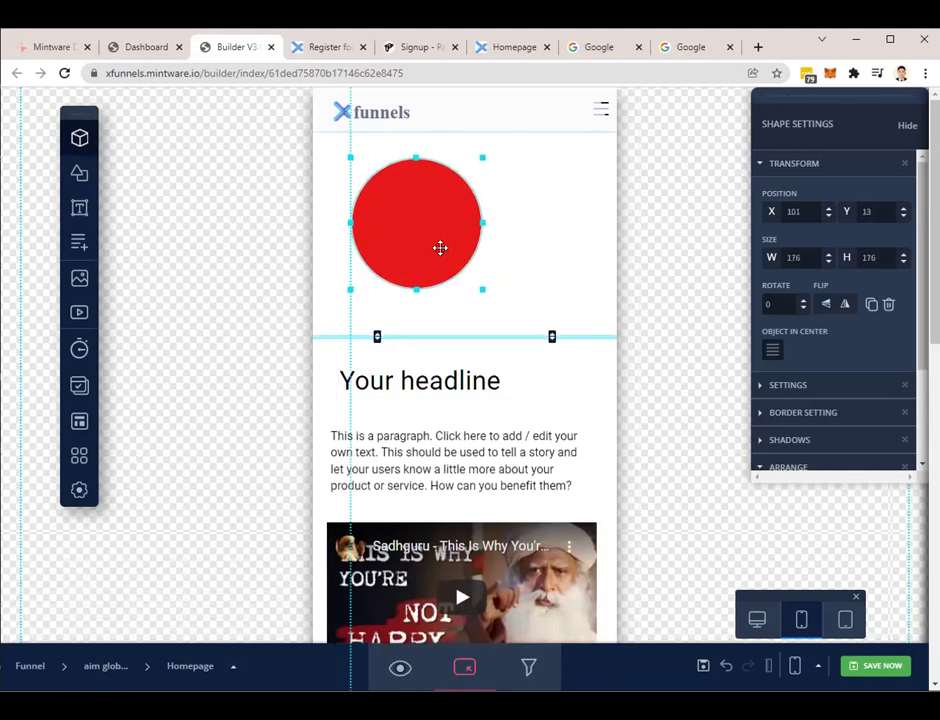
drag(478, 285, 348, 378)
click(520, 272)
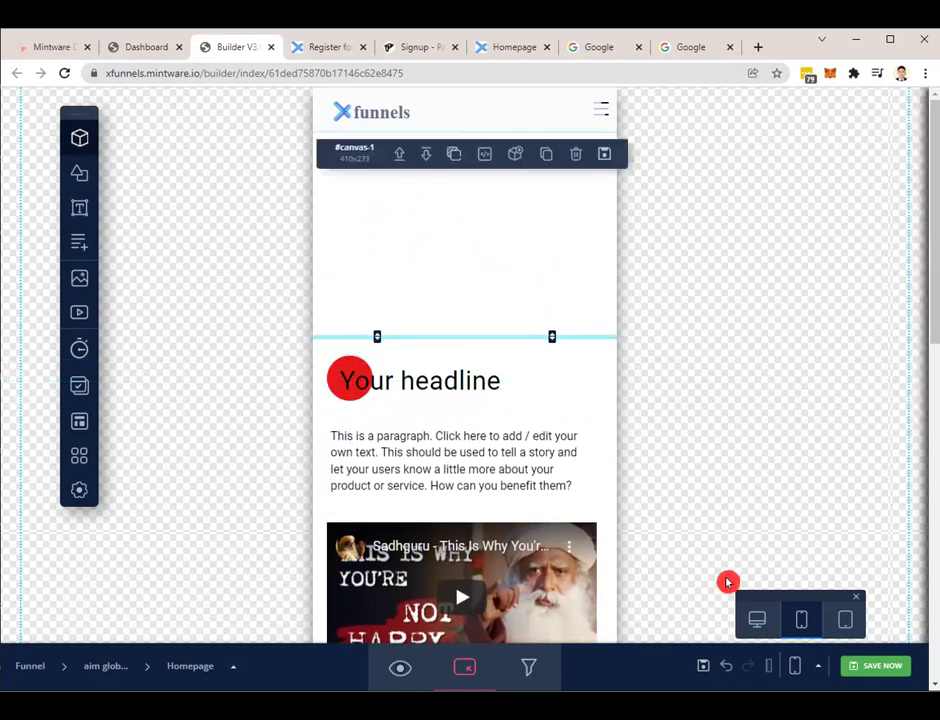
click(884, 668)
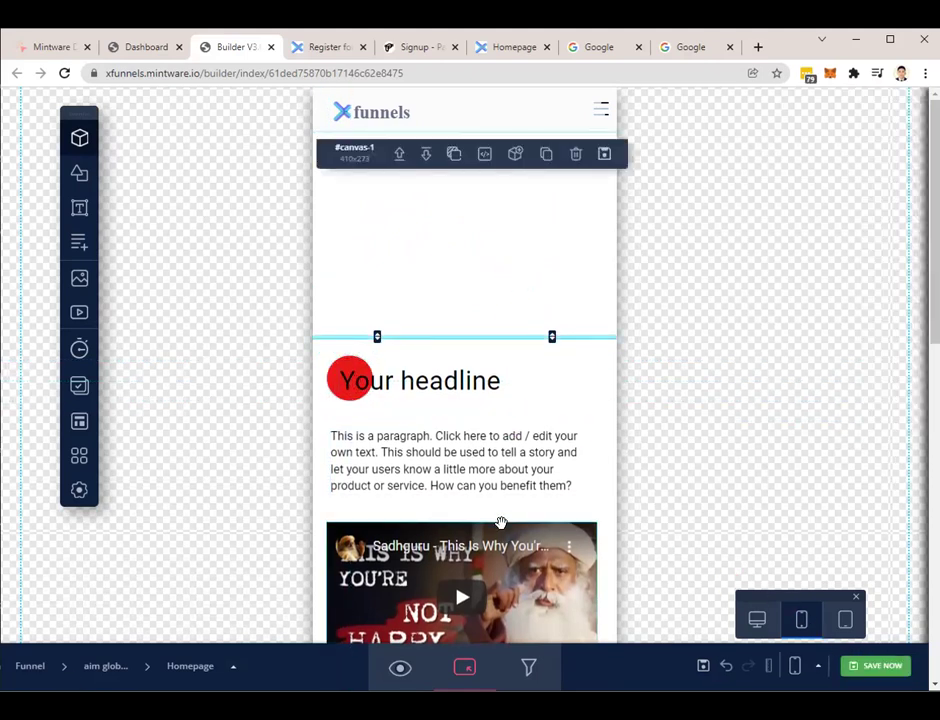
Shorten the empty section above the headline to about 131 high, and compare the desktop and mobile layouts
scroll(500, 520, down, 1)
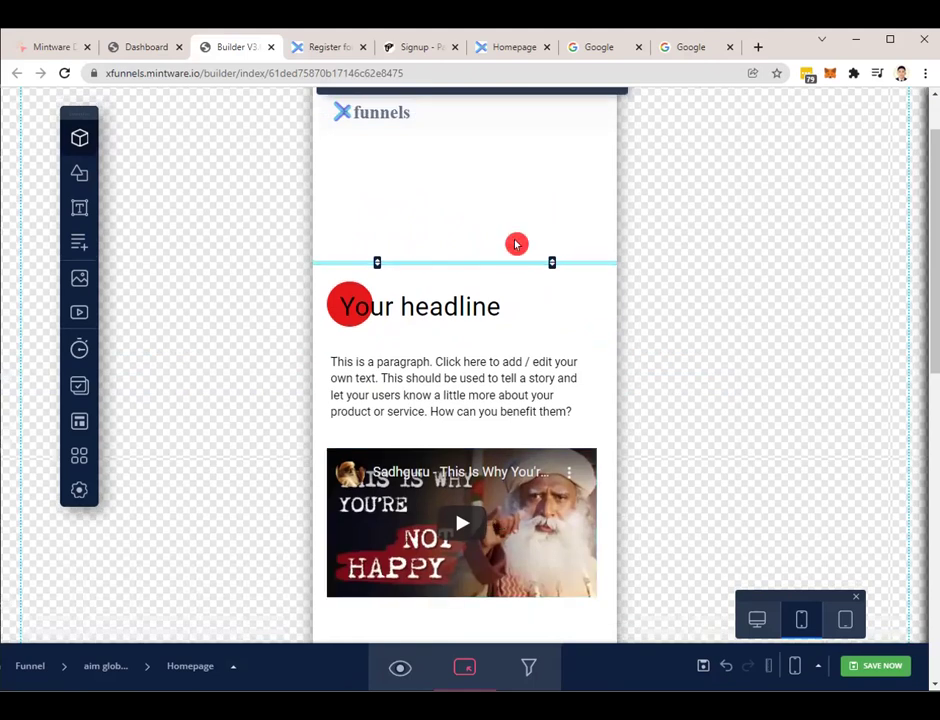
drag(514, 239, 510, 166)
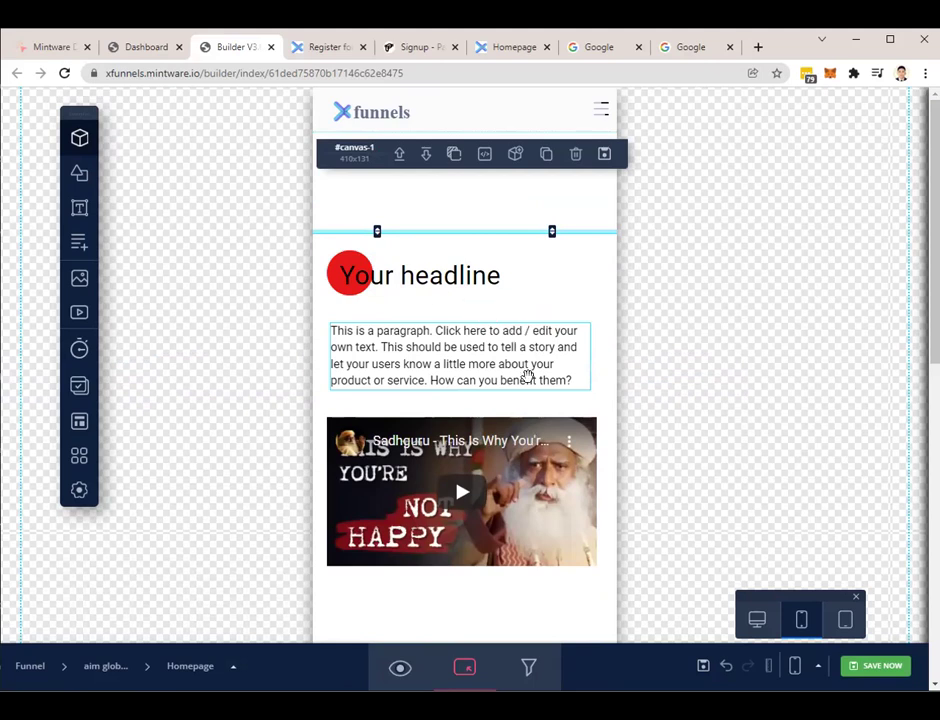
click(757, 620)
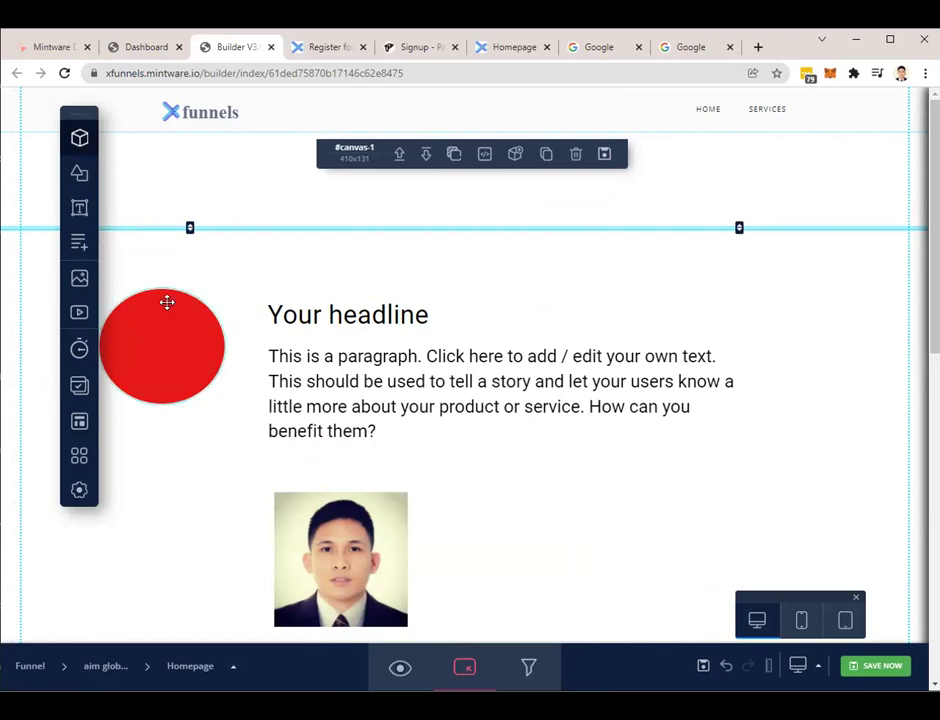
click(801, 620)
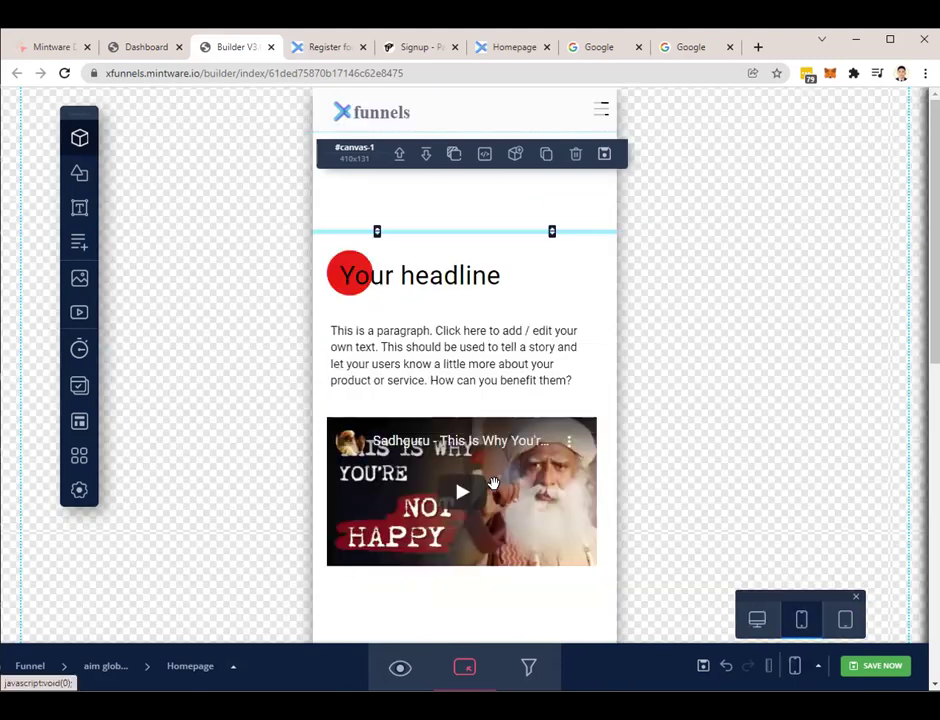
Move the portrait beneath the video to X 32, Y 515, enlarge it to about 335 by 341, and compare the desktop and mobile layouts
click(417, 413)
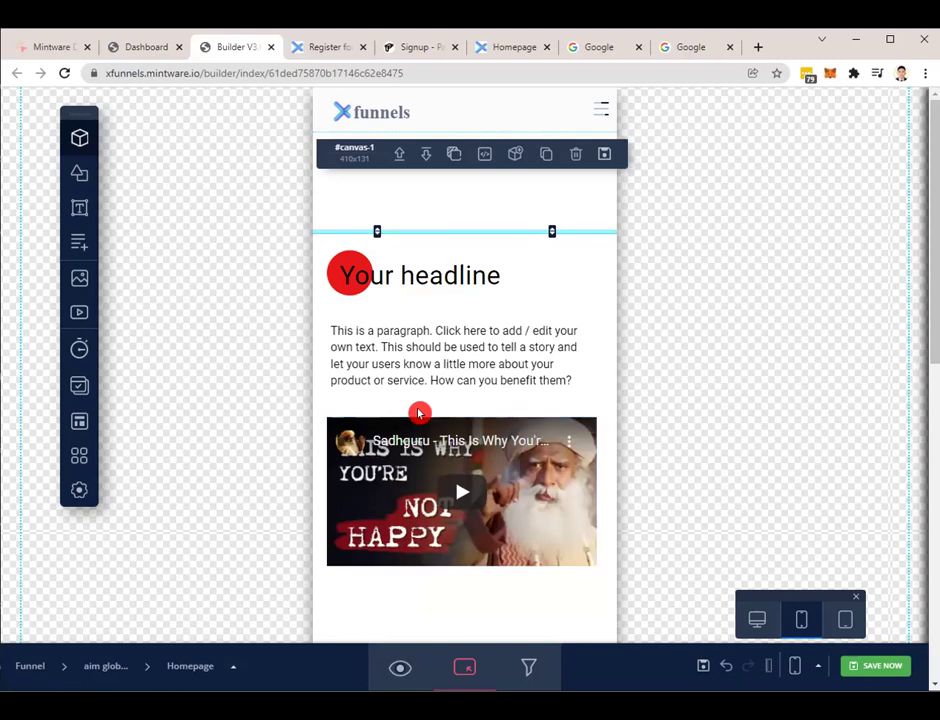
scroll(462, 480, down, 3)
scroll(462, 480, up, 3)
click(468, 474)
scroll(468, 474, down, 3)
drag(468, 474, 405, 346)
drag(465, 450, 588, 574)
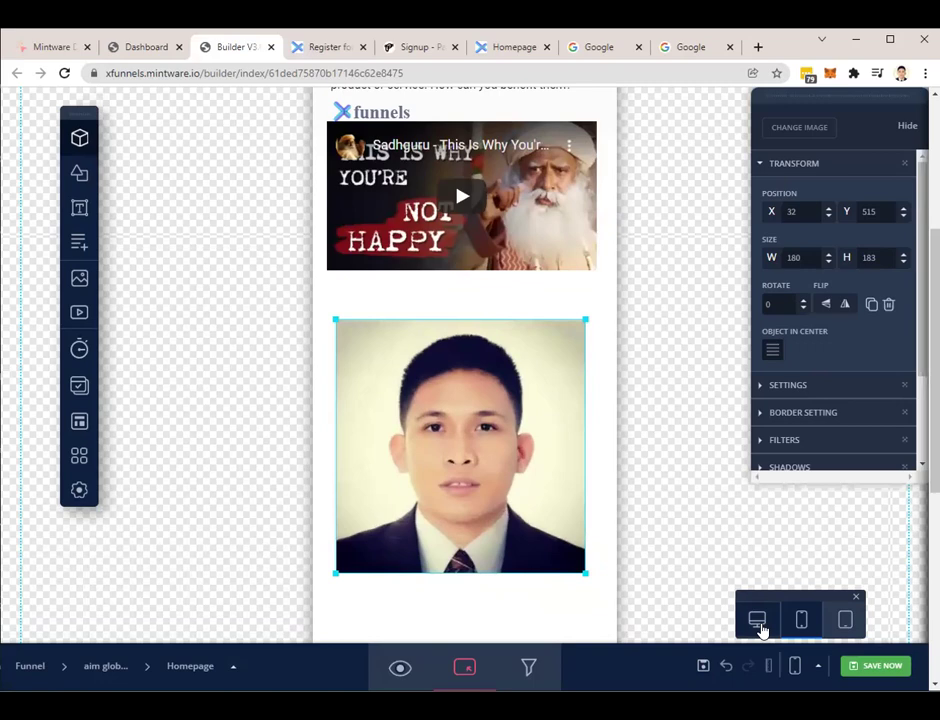
click(759, 624)
scroll(367, 443, down, 1)
scroll(372, 452, up, 3)
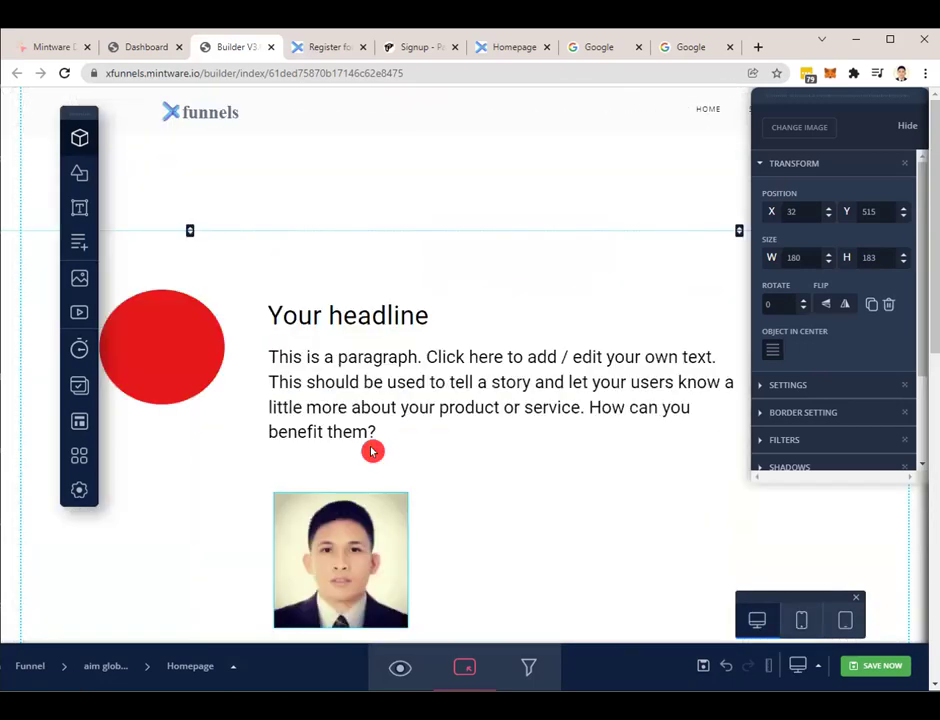
click(801, 621)
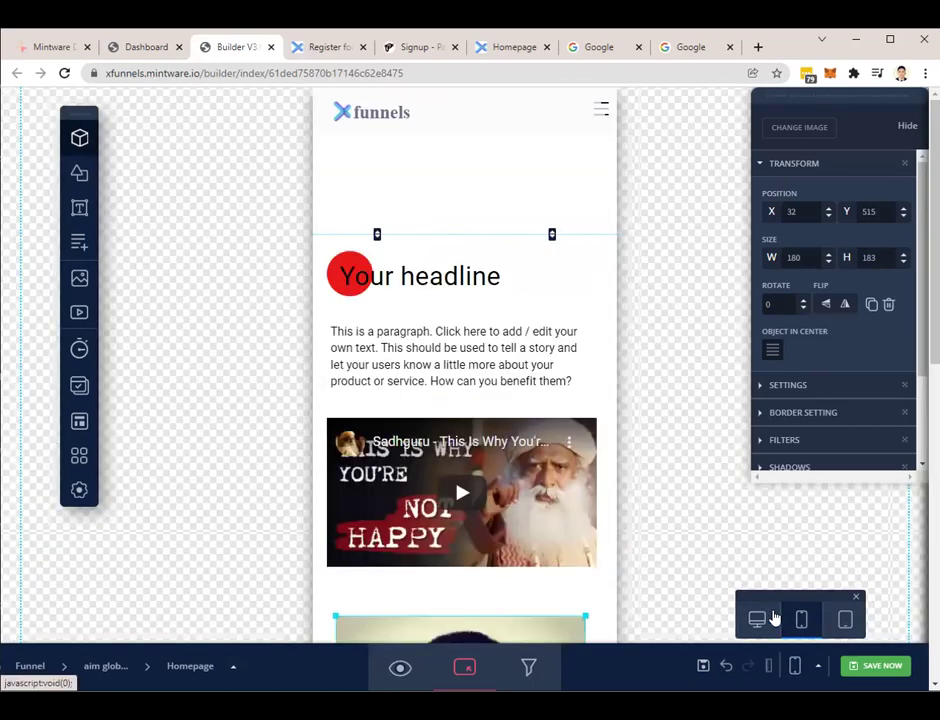
Move the green Google button up beneath the portrait and enlarge it to nearly the mobile page's content width
scroll(495, 322, down, 5)
scroll(548, 329, up, 2)
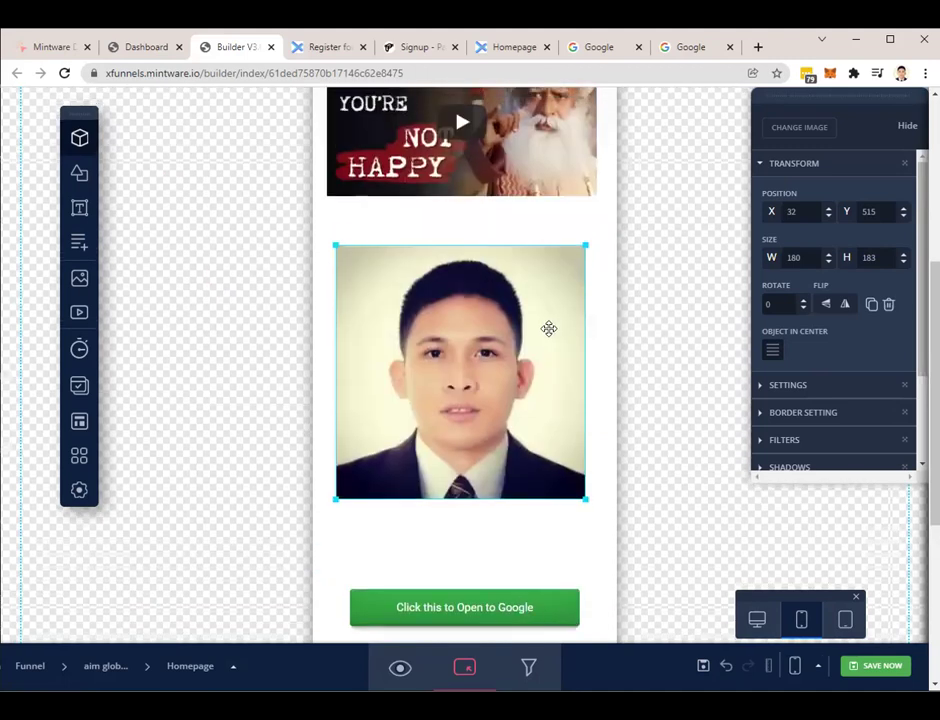
scroll(548, 329, down, 2)
drag(453, 440, 452, 401)
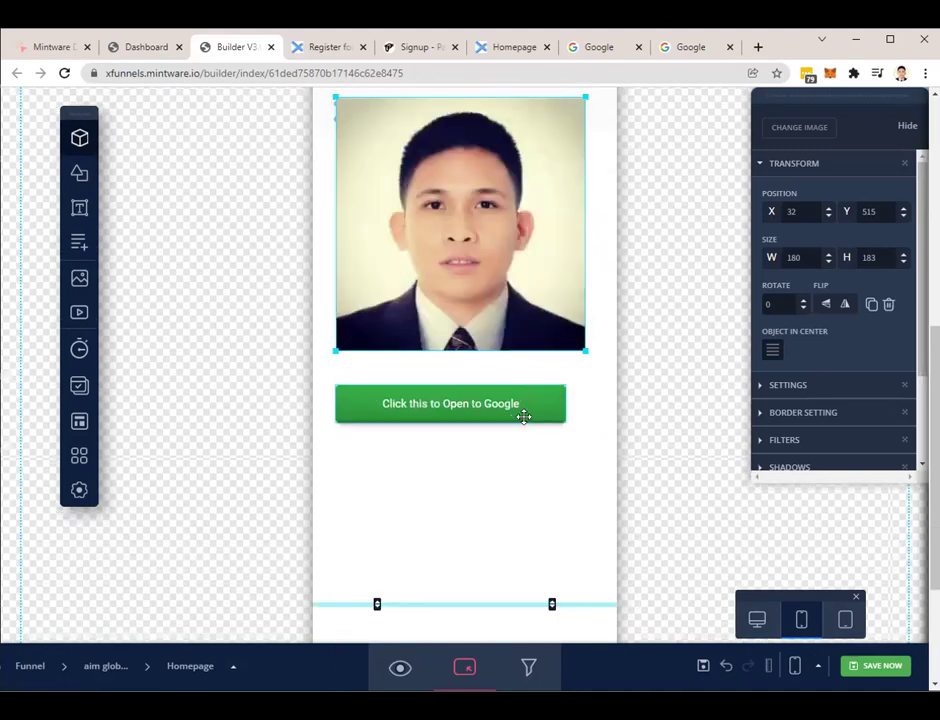
drag(567, 425, 591, 436)
Enlarge the portrait to about 346 by 352 to match the green button's width, and save the page
click(566, 331)
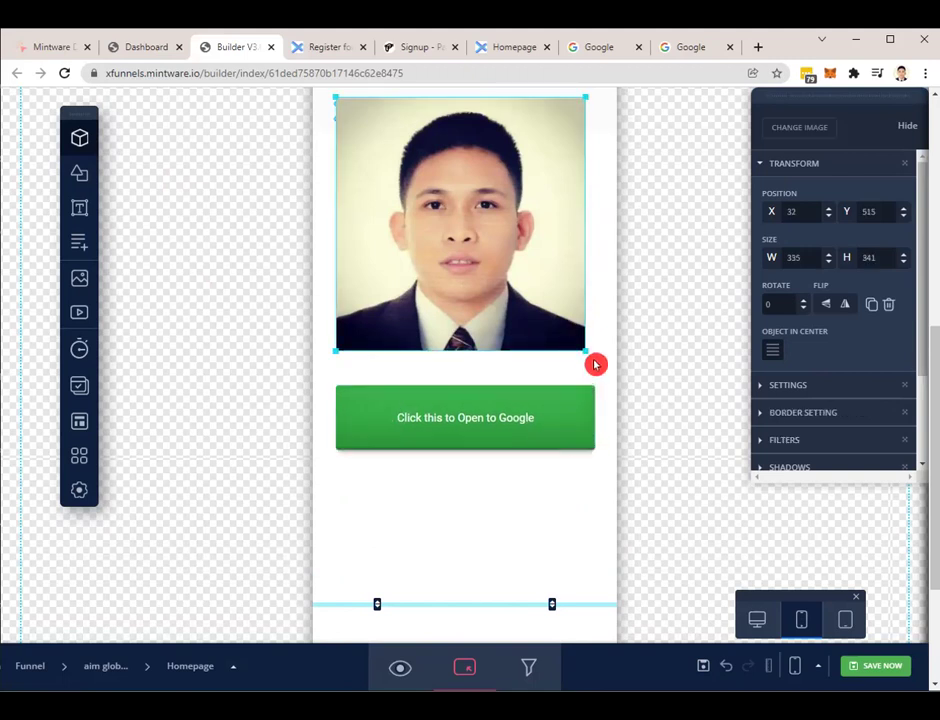
drag(582, 350, 594, 360)
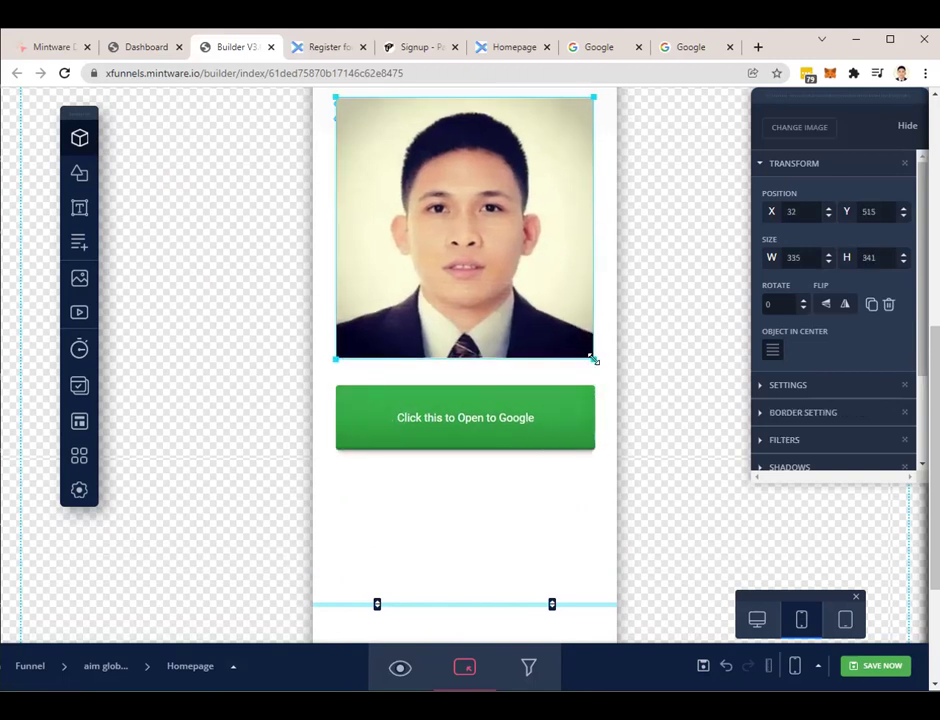
scroll(594, 425, down, 2)
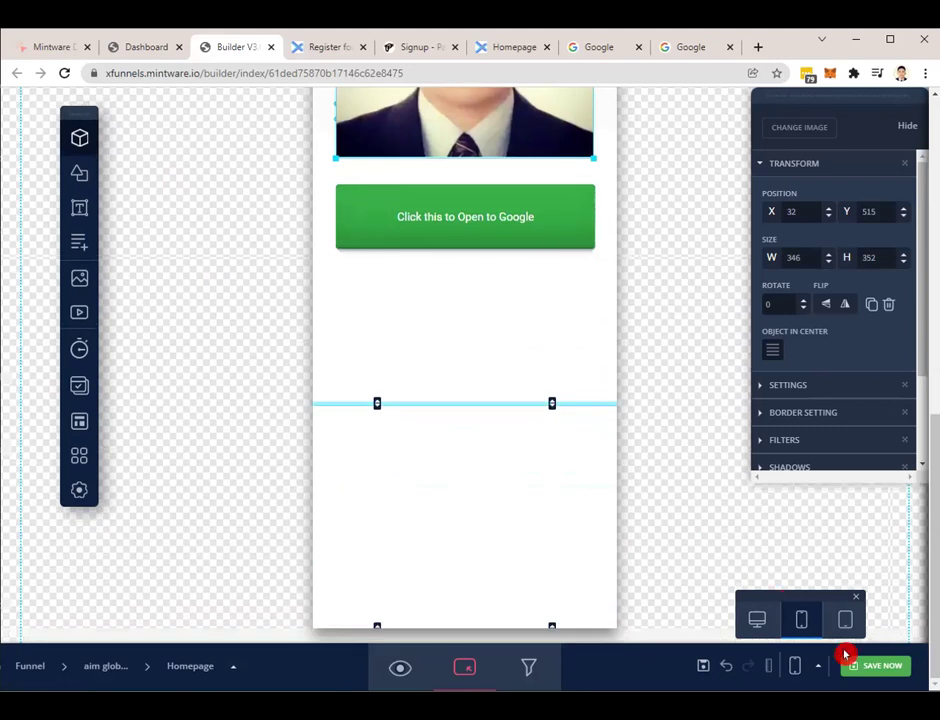
click(870, 668)
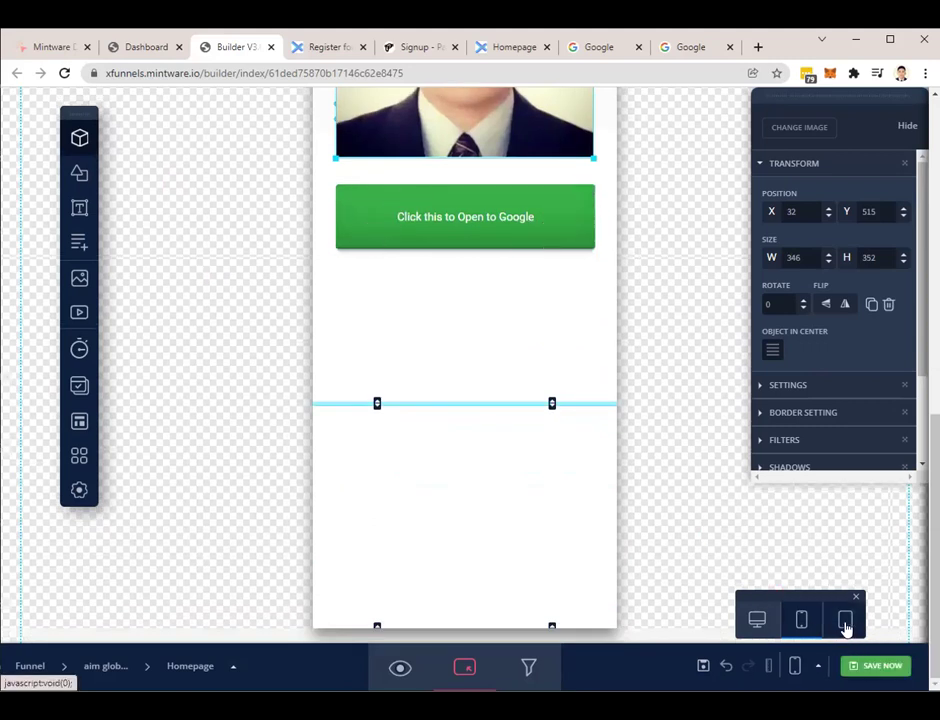
Switch to the tablet layout and shorten the empty section above the headline by roughly half
click(845, 622)
scroll(489, 453, up, 7)
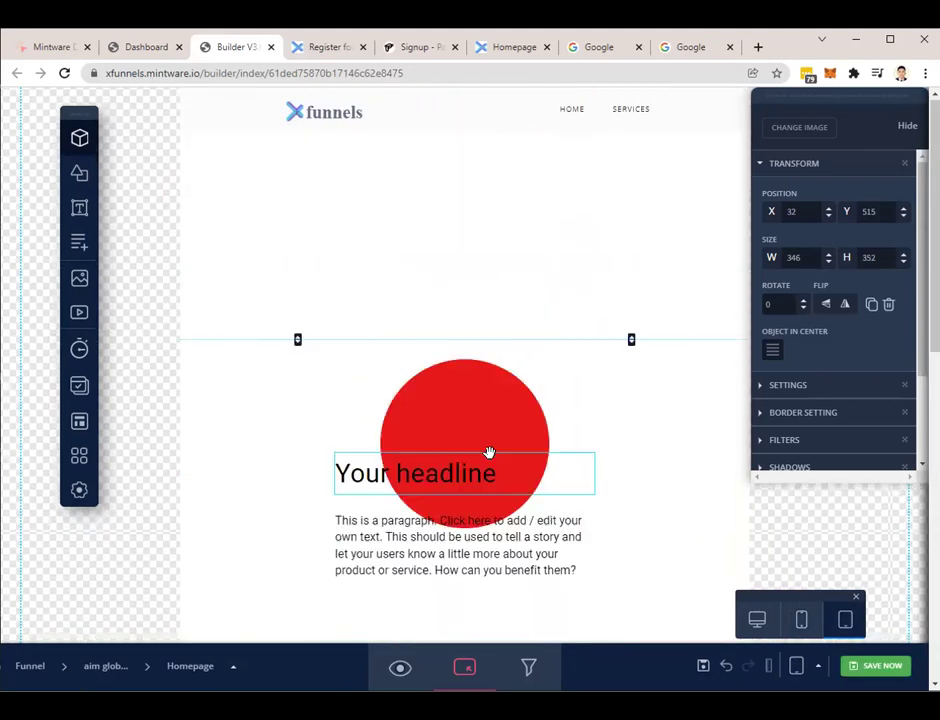
click(556, 298)
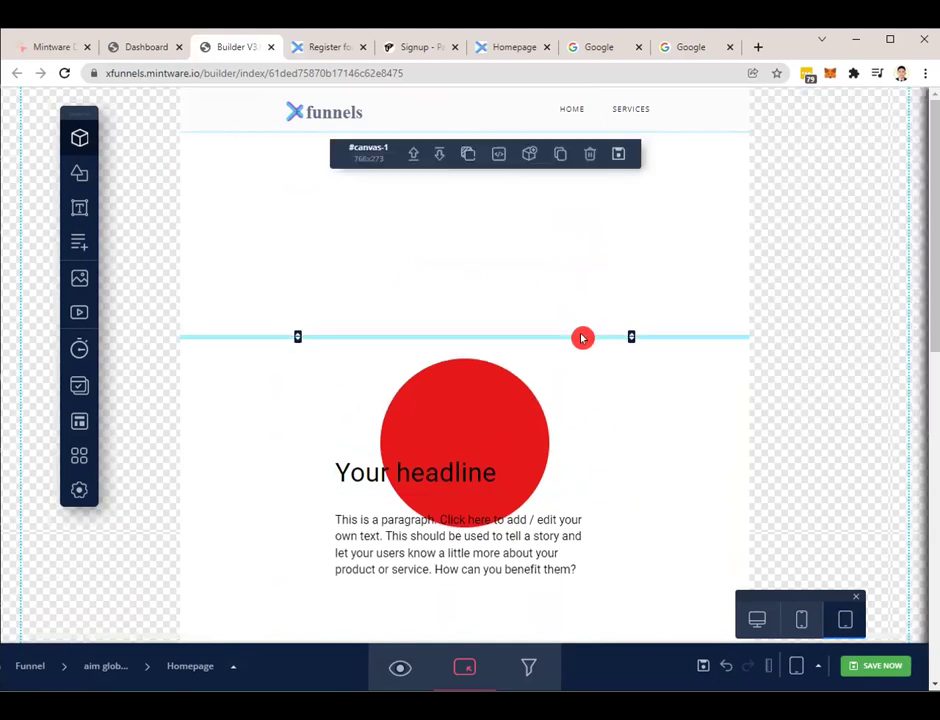
drag(577, 333, 569, 248)
Shrink the red circle to about 136 by 120 near the page's left margin and move the headline over it
drag(401, 269, 313, 285)
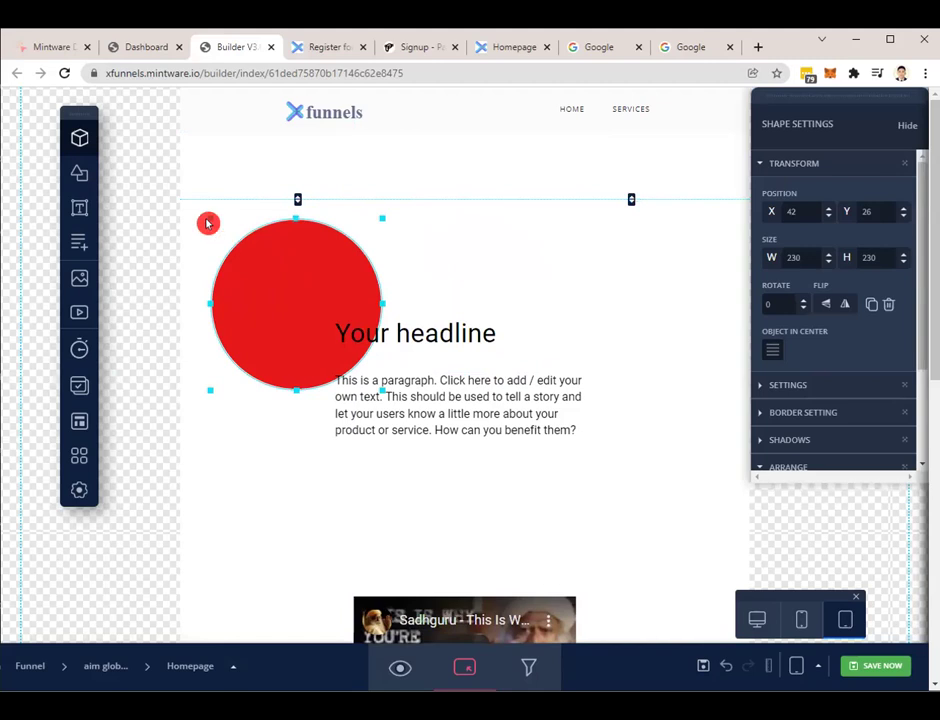
drag(208, 217, 243, 279)
drag(411, 322, 350, 280)
Place the paragraph beneath the headline at about X 84, Y 214, widen it to about 611, and fine-tune the headline's position
drag(432, 394, 351, 371)
drag(355, 273, 362, 283)
drag(392, 362, 381, 377)
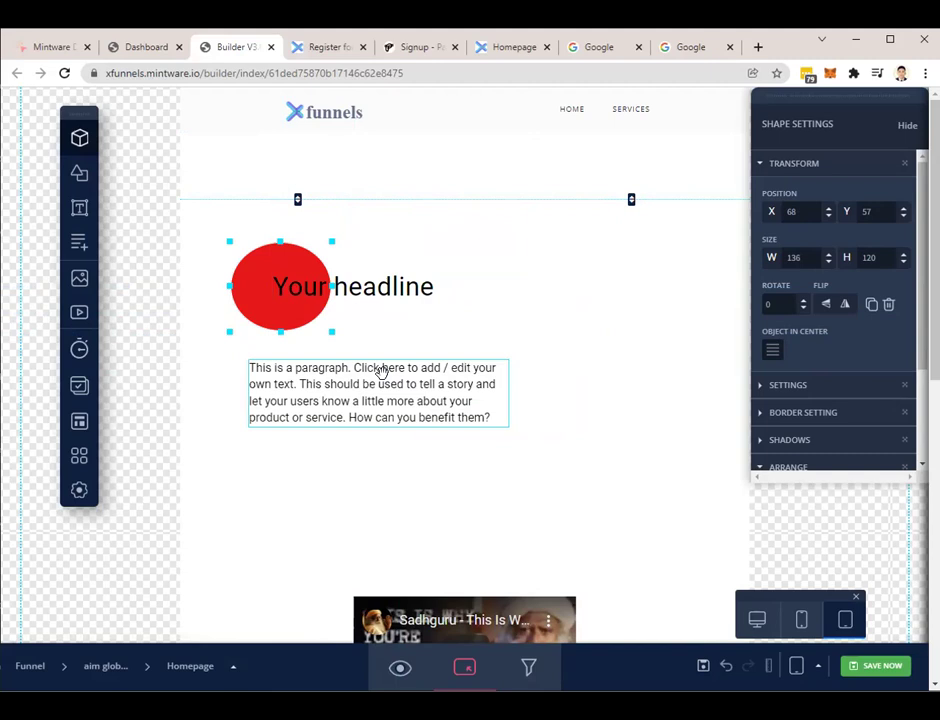
drag(507, 392, 699, 387)
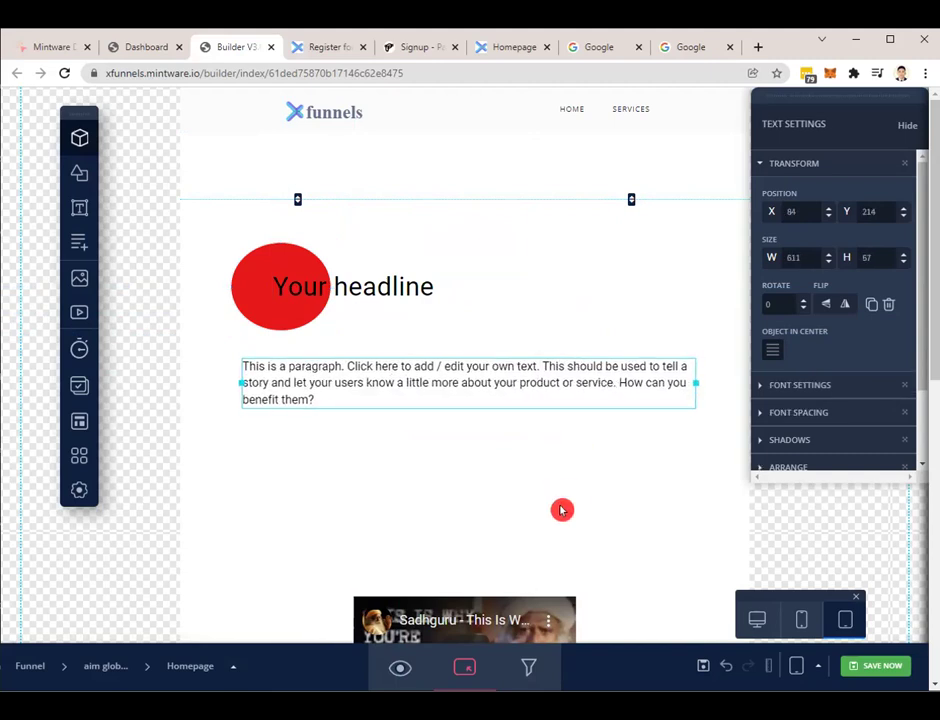
Move the Sadhguru video beneath the paragraph to about X 83, Y 330 and enlarge it to about 590 by 281
scroll(520, 505, down, 2)
drag(497, 497, 387, 330)
drag(673, 525, 680, 506)
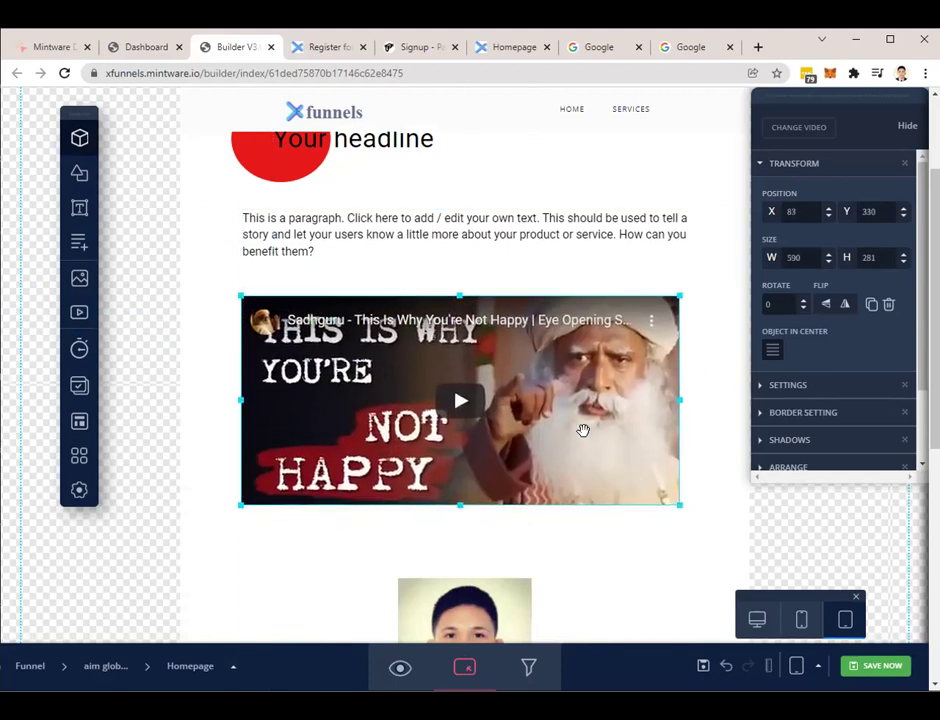
Stack the portrait and the green Google button beneath the video, aligned with its left edge, and save the page
scroll(581, 428, down, 3)
drag(462, 420, 315, 385)
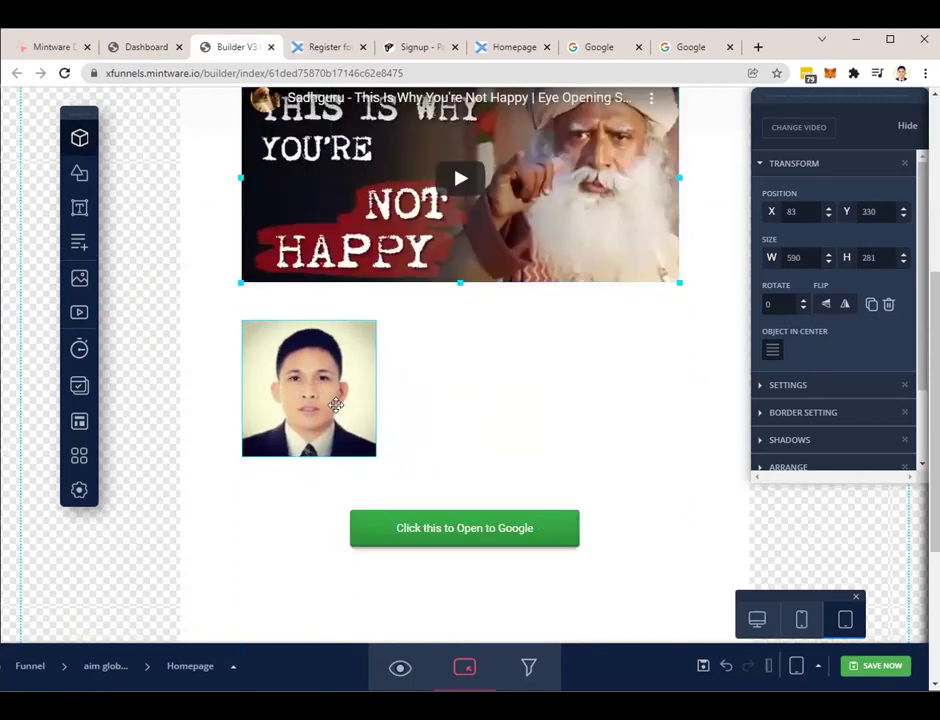
drag(426, 516, 359, 499)
click(708, 600)
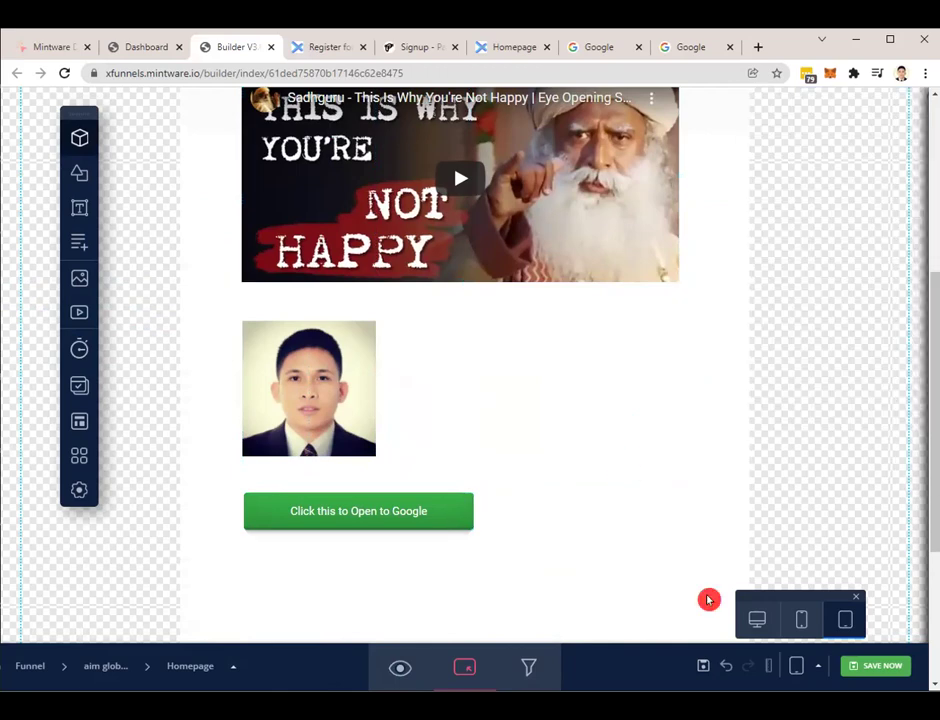
click(879, 666)
Compare how the homepage elements are arranged in the tablet, mobile and desktop layouts
scroll(625, 514, up, 5)
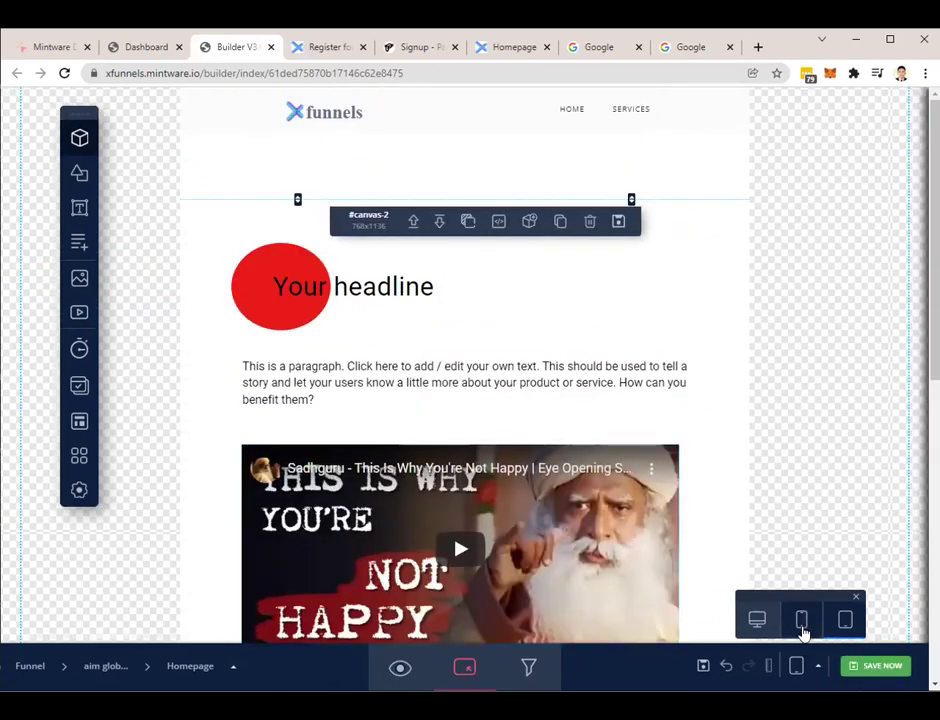
click(801, 622)
scroll(541, 360, down, 5)
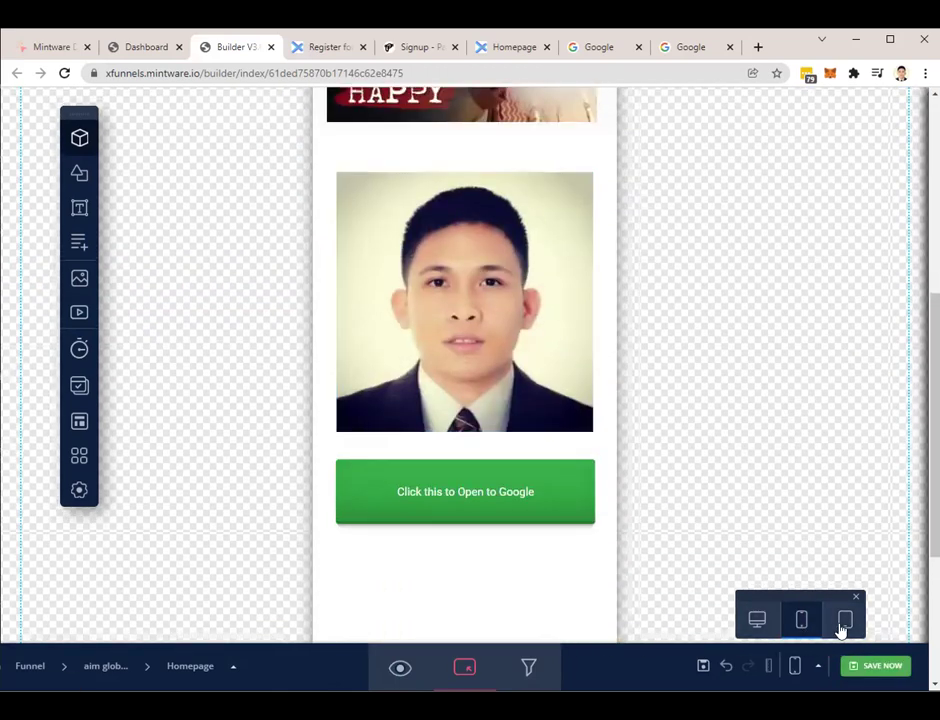
click(750, 621)
scroll(605, 500, up, 5)
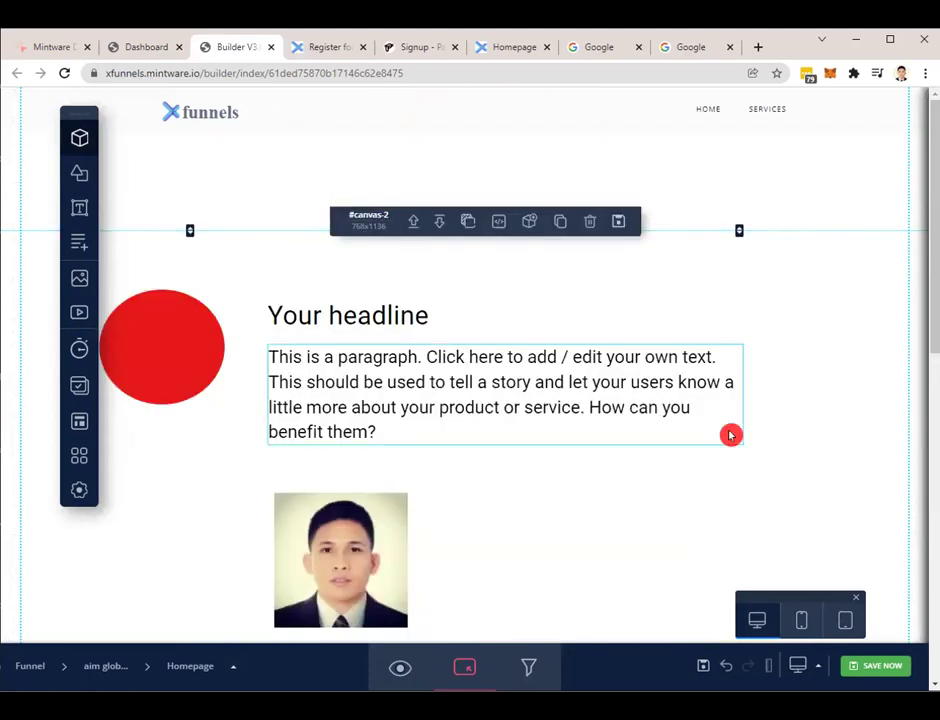
scroll(730, 434, down, 4)
scroll(731, 435, up, 4)
scroll(731, 435, down, 2)
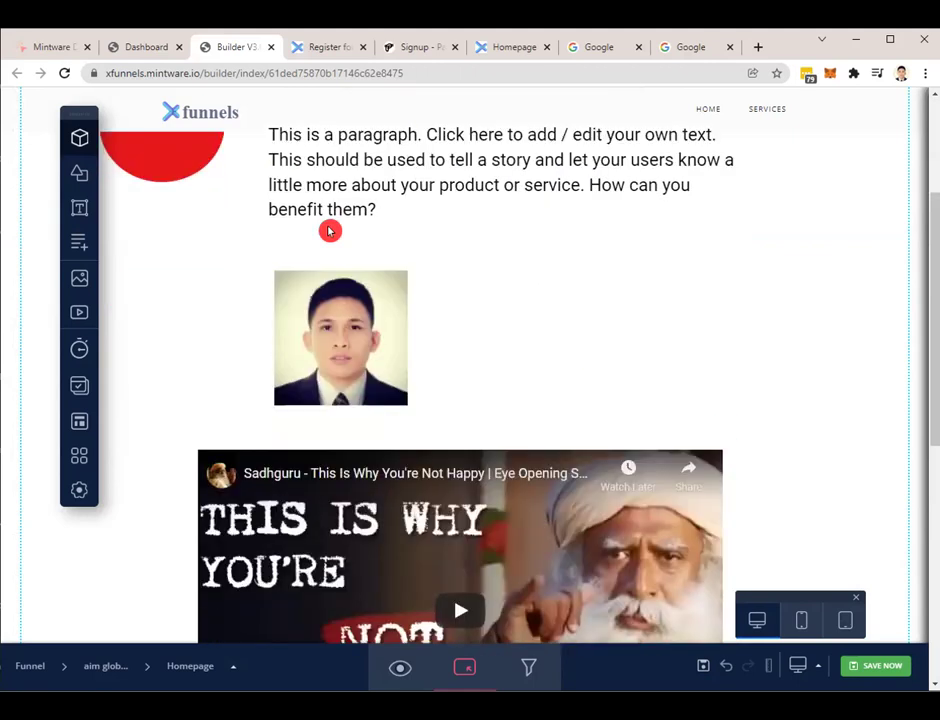
scroll(700, 269, up, 3)
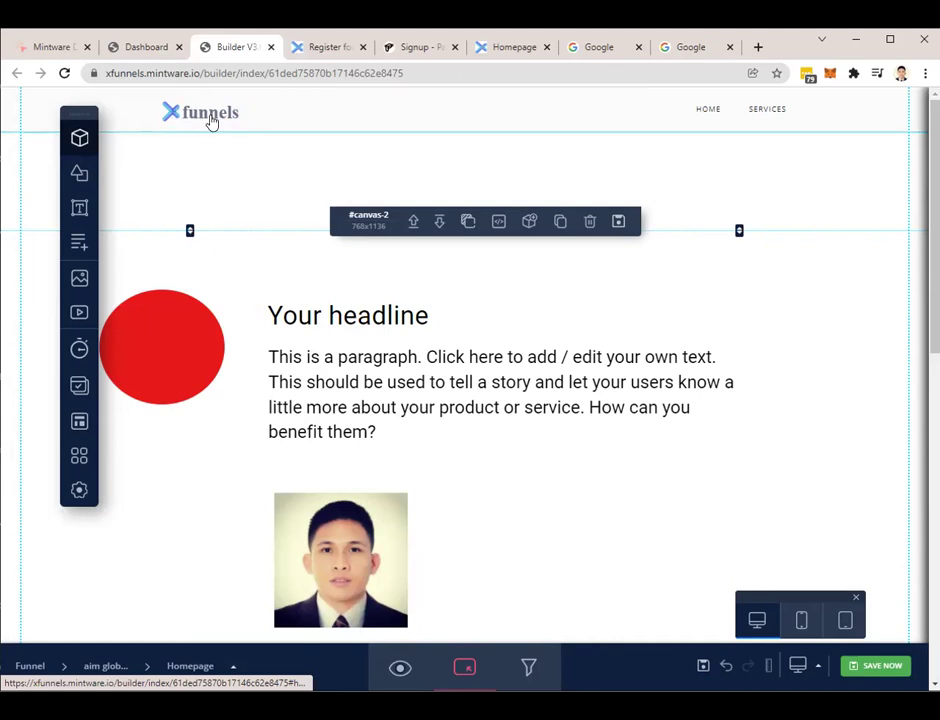
Select the desktop layout's header and locate its menu settings
click(539, 128)
click(478, 113)
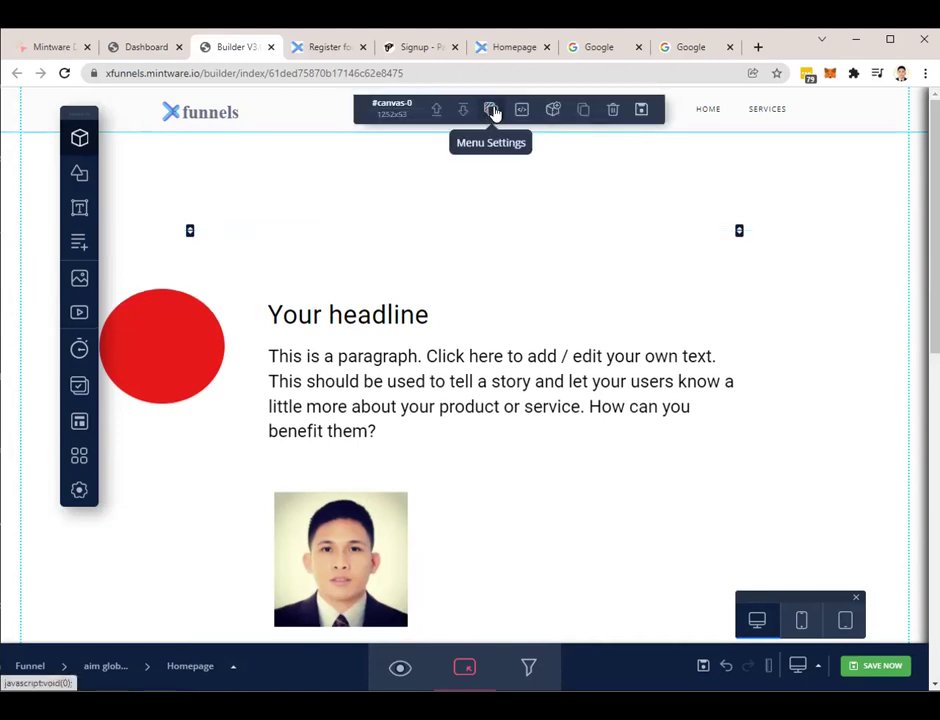
click(492, 112)
click(447, 155)
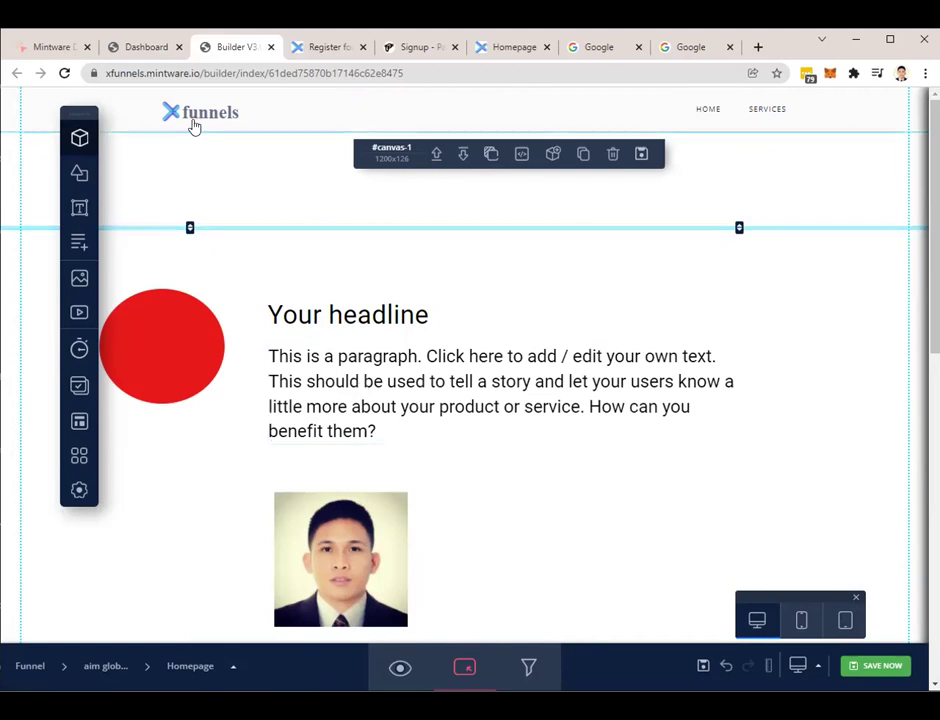
Look over the desktop page and the red circle's shape settings, and open the header's menu settings
scroll(342, 357, down, 2)
scroll(177, 205, up, 2)
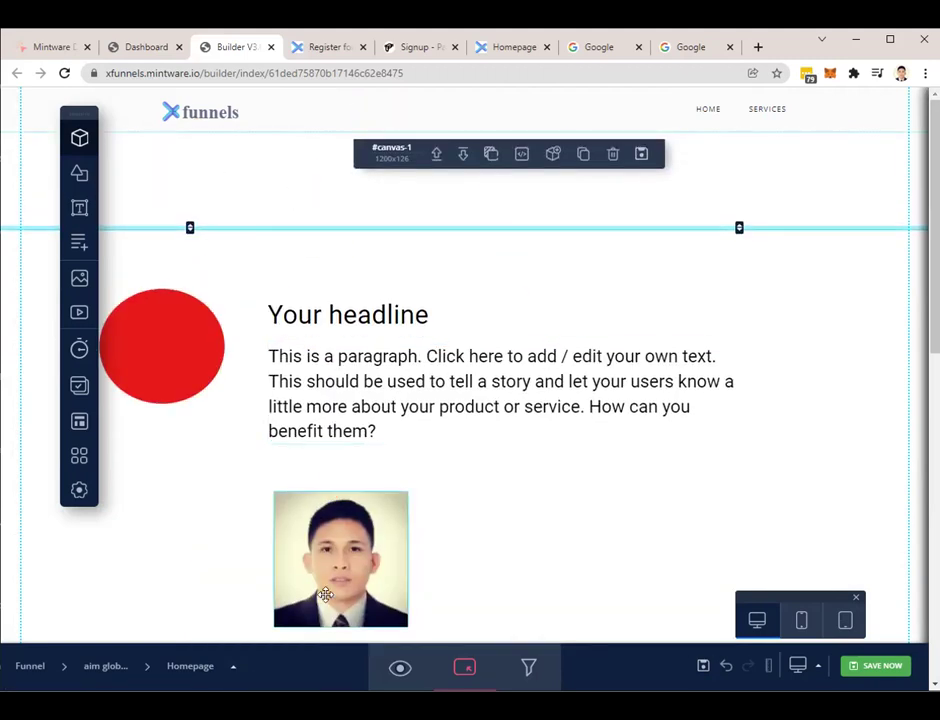
click(170, 343)
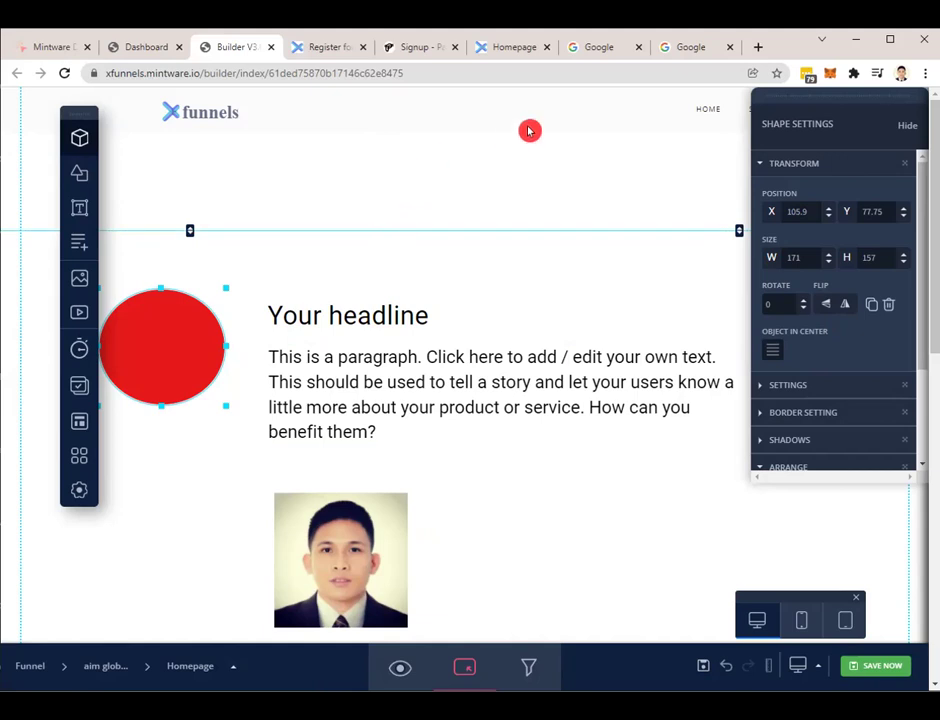
click(492, 103)
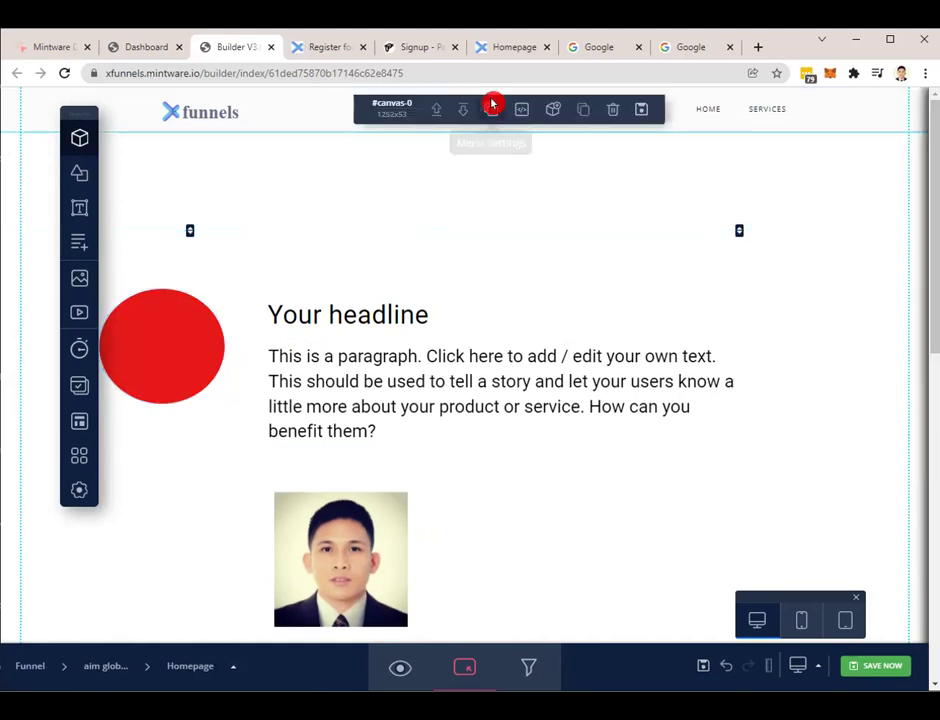